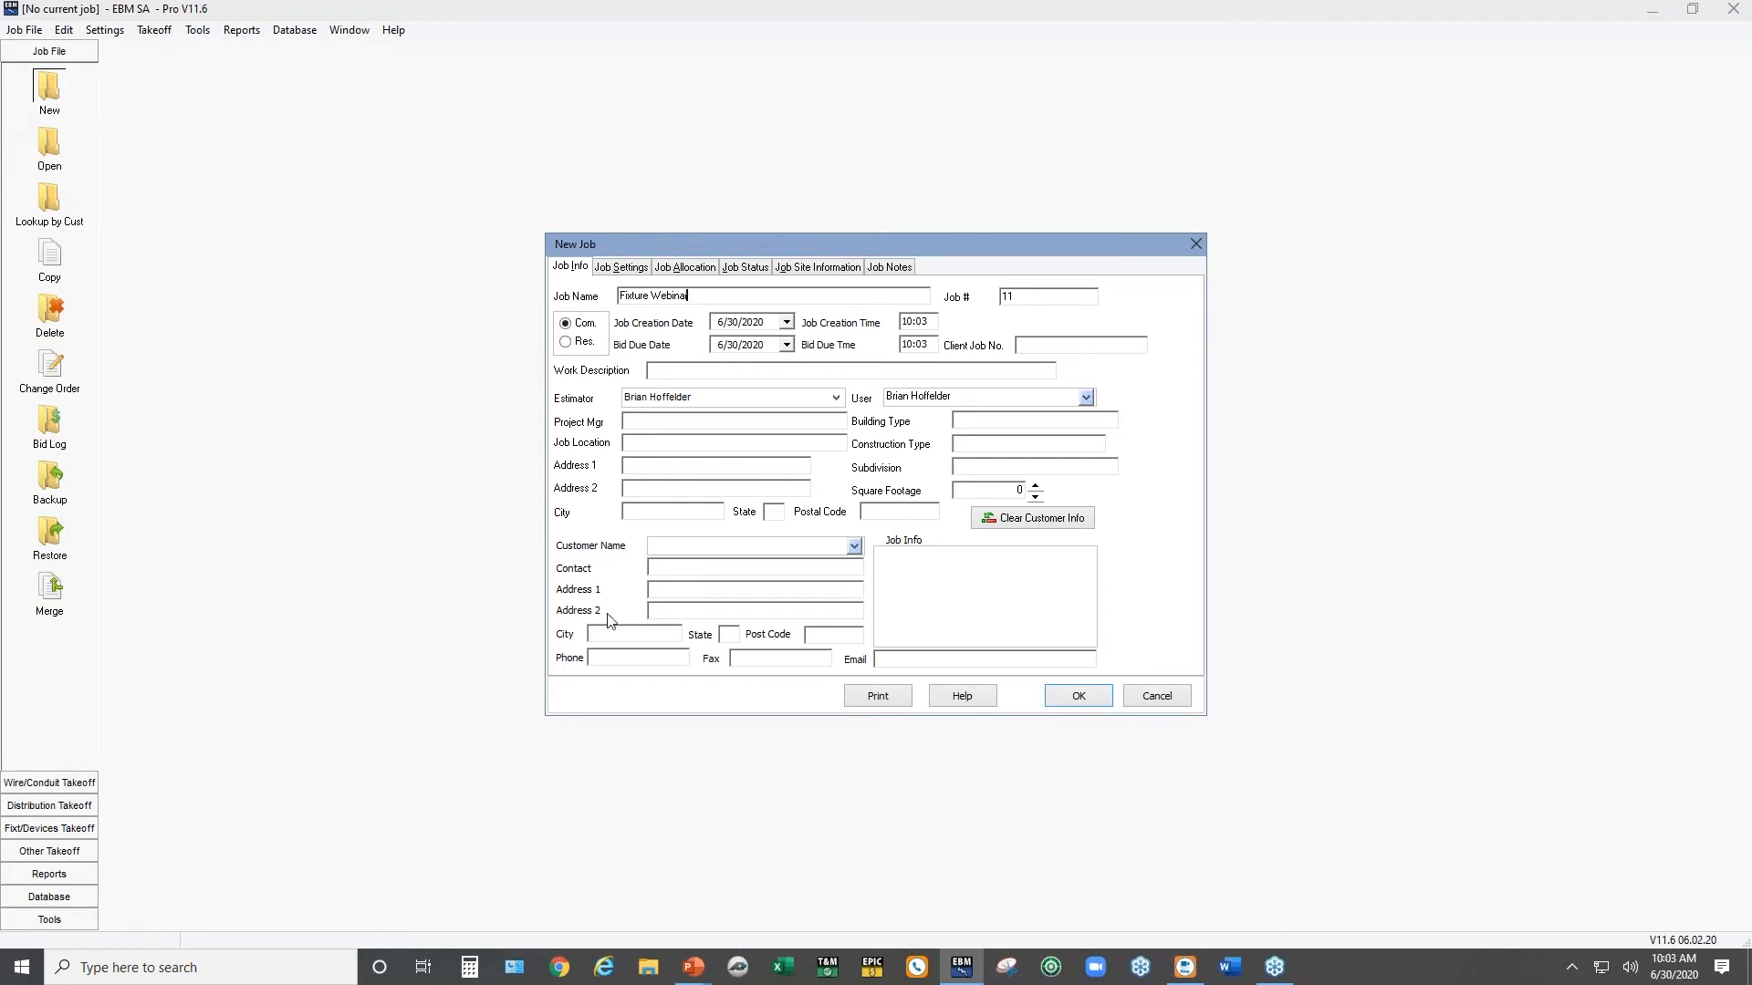
Create the job Fixture Webinar and open its light fixture takeoff
left_click(1055, 701)
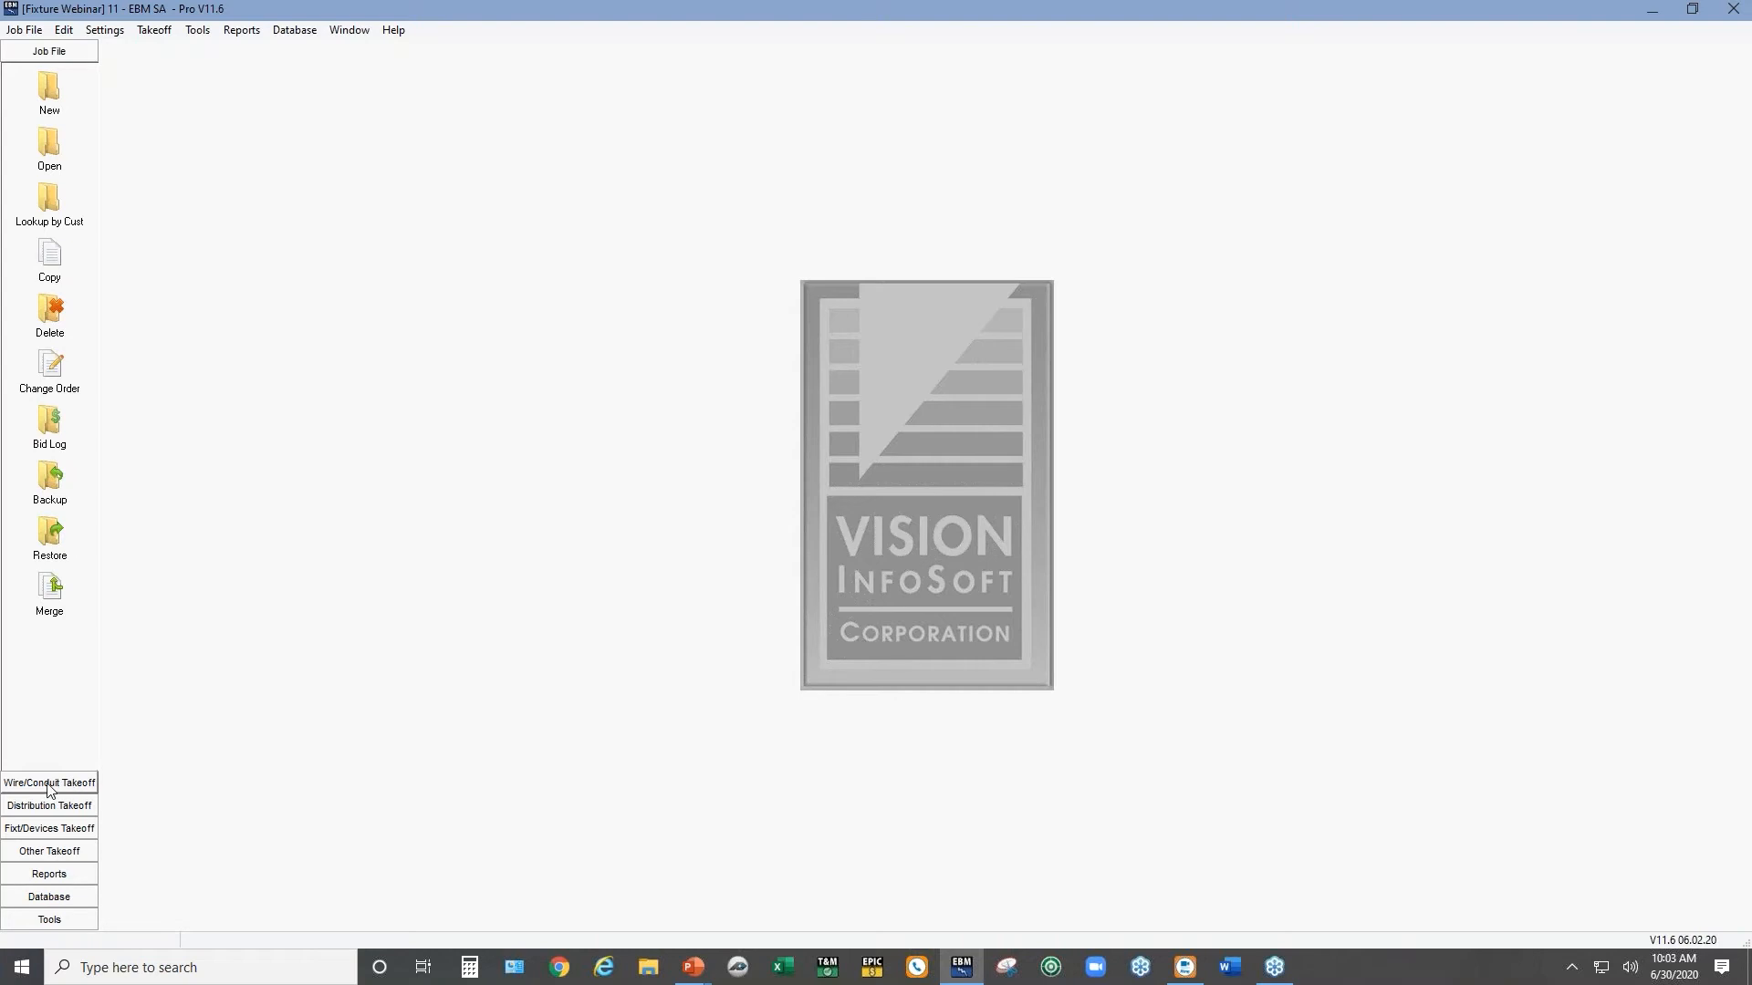
left_click(37, 830)
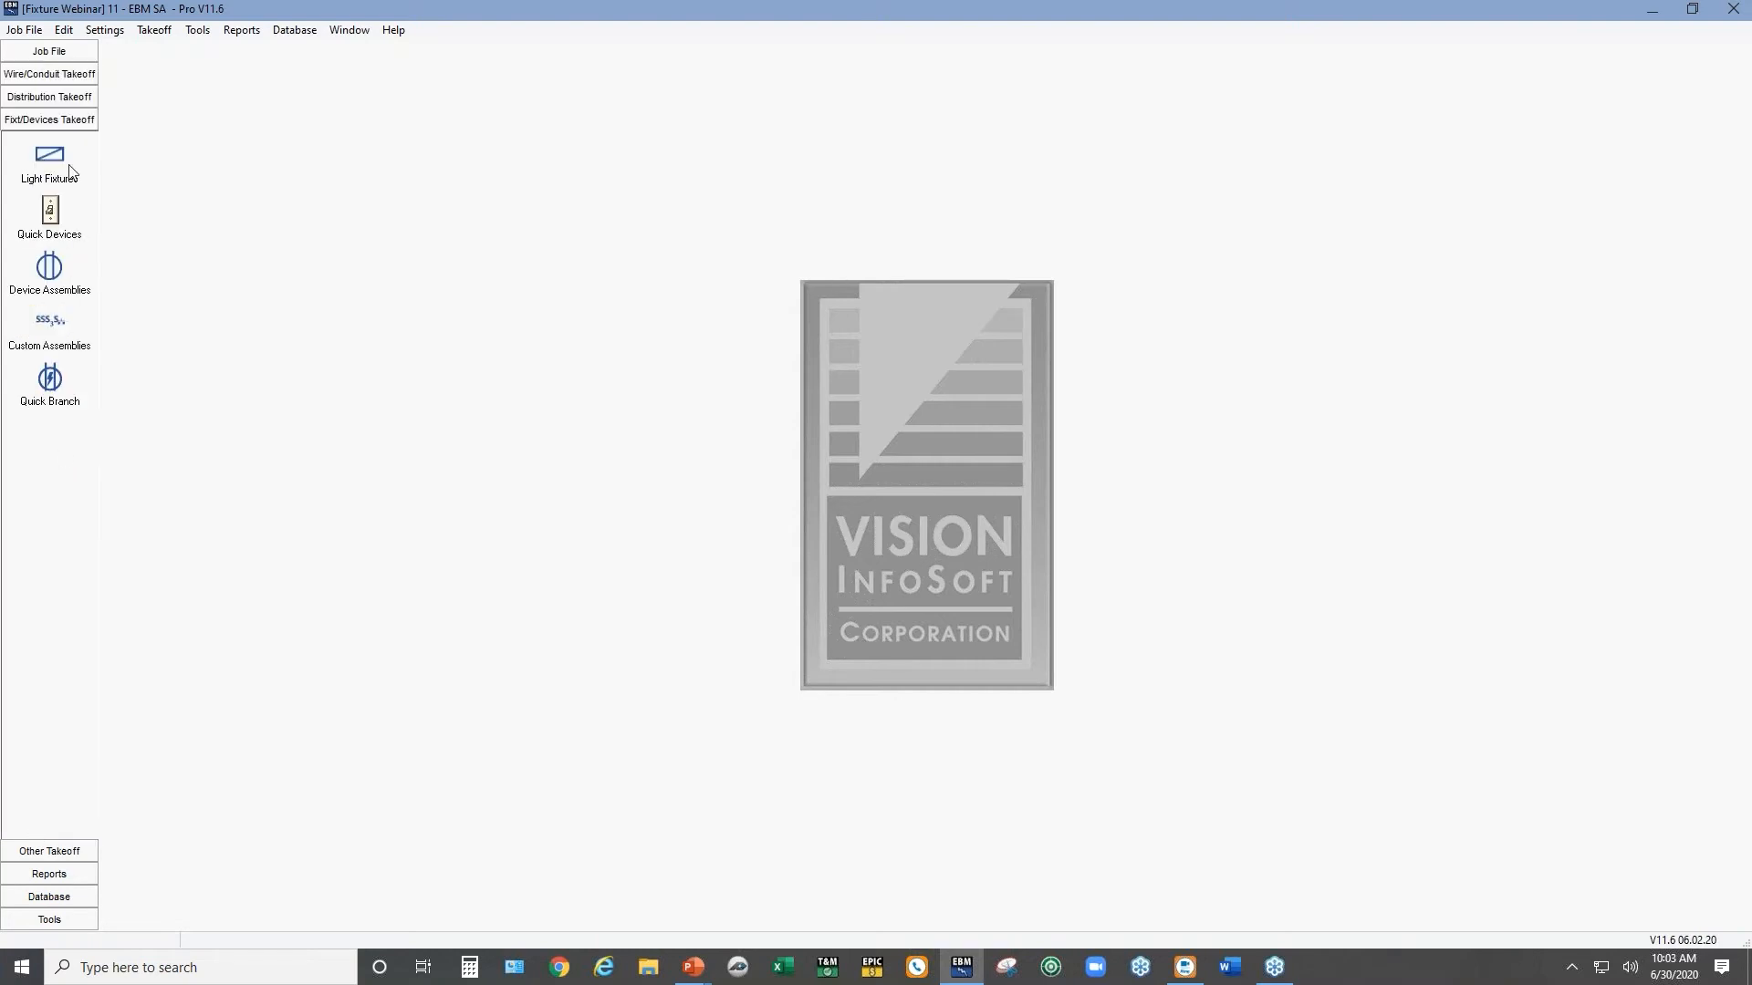
left_click(43, 165)
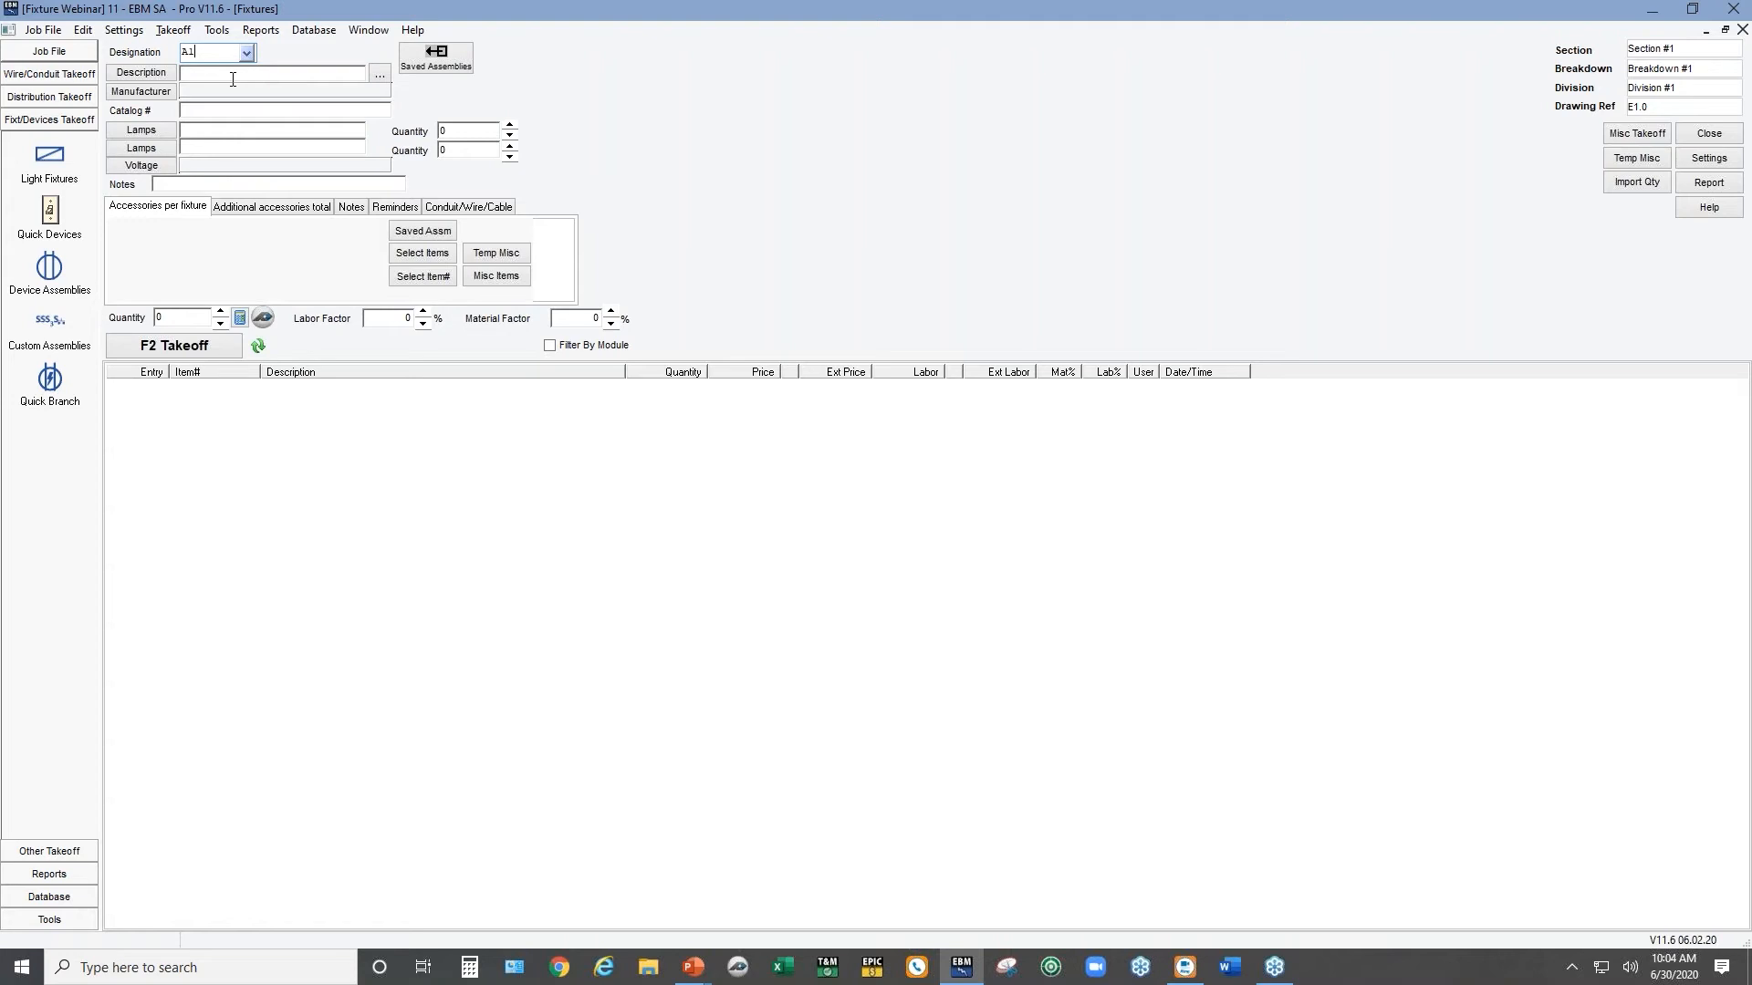
Set the description of fixture A1 to L.E.D. 2'x4' Lay-In from the lay-in and recessed L.E.D. fixtures
left_click(137, 73)
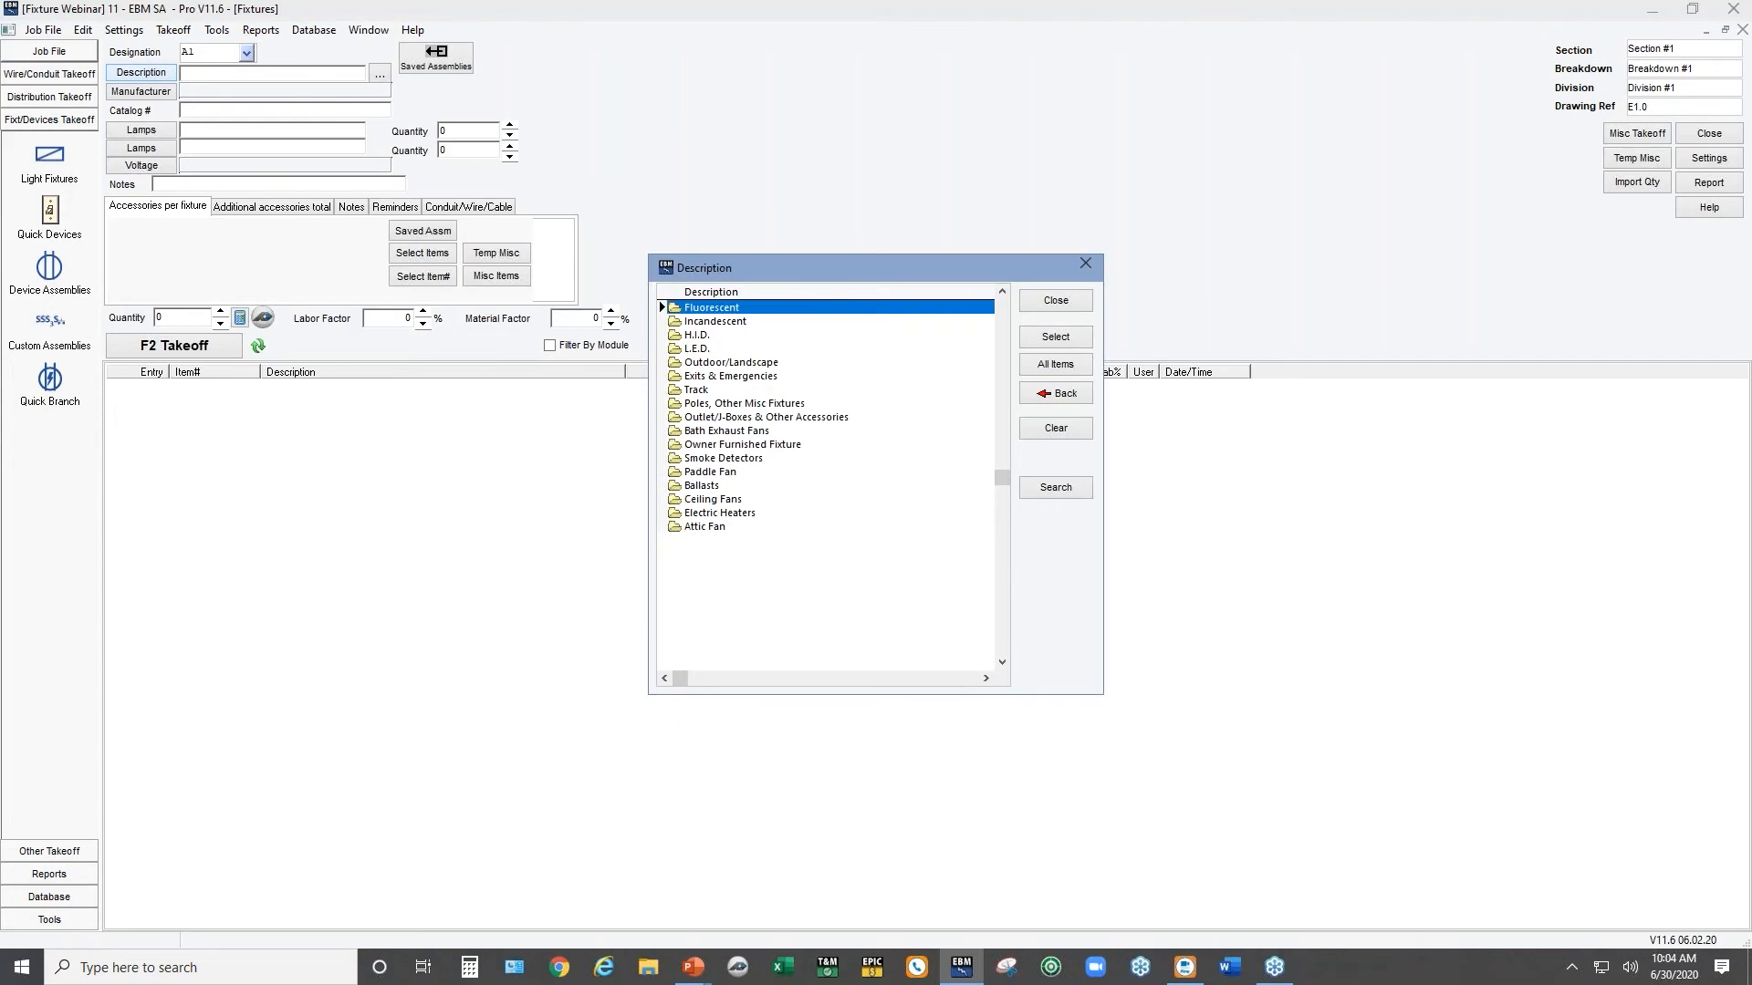
double_click(697, 350)
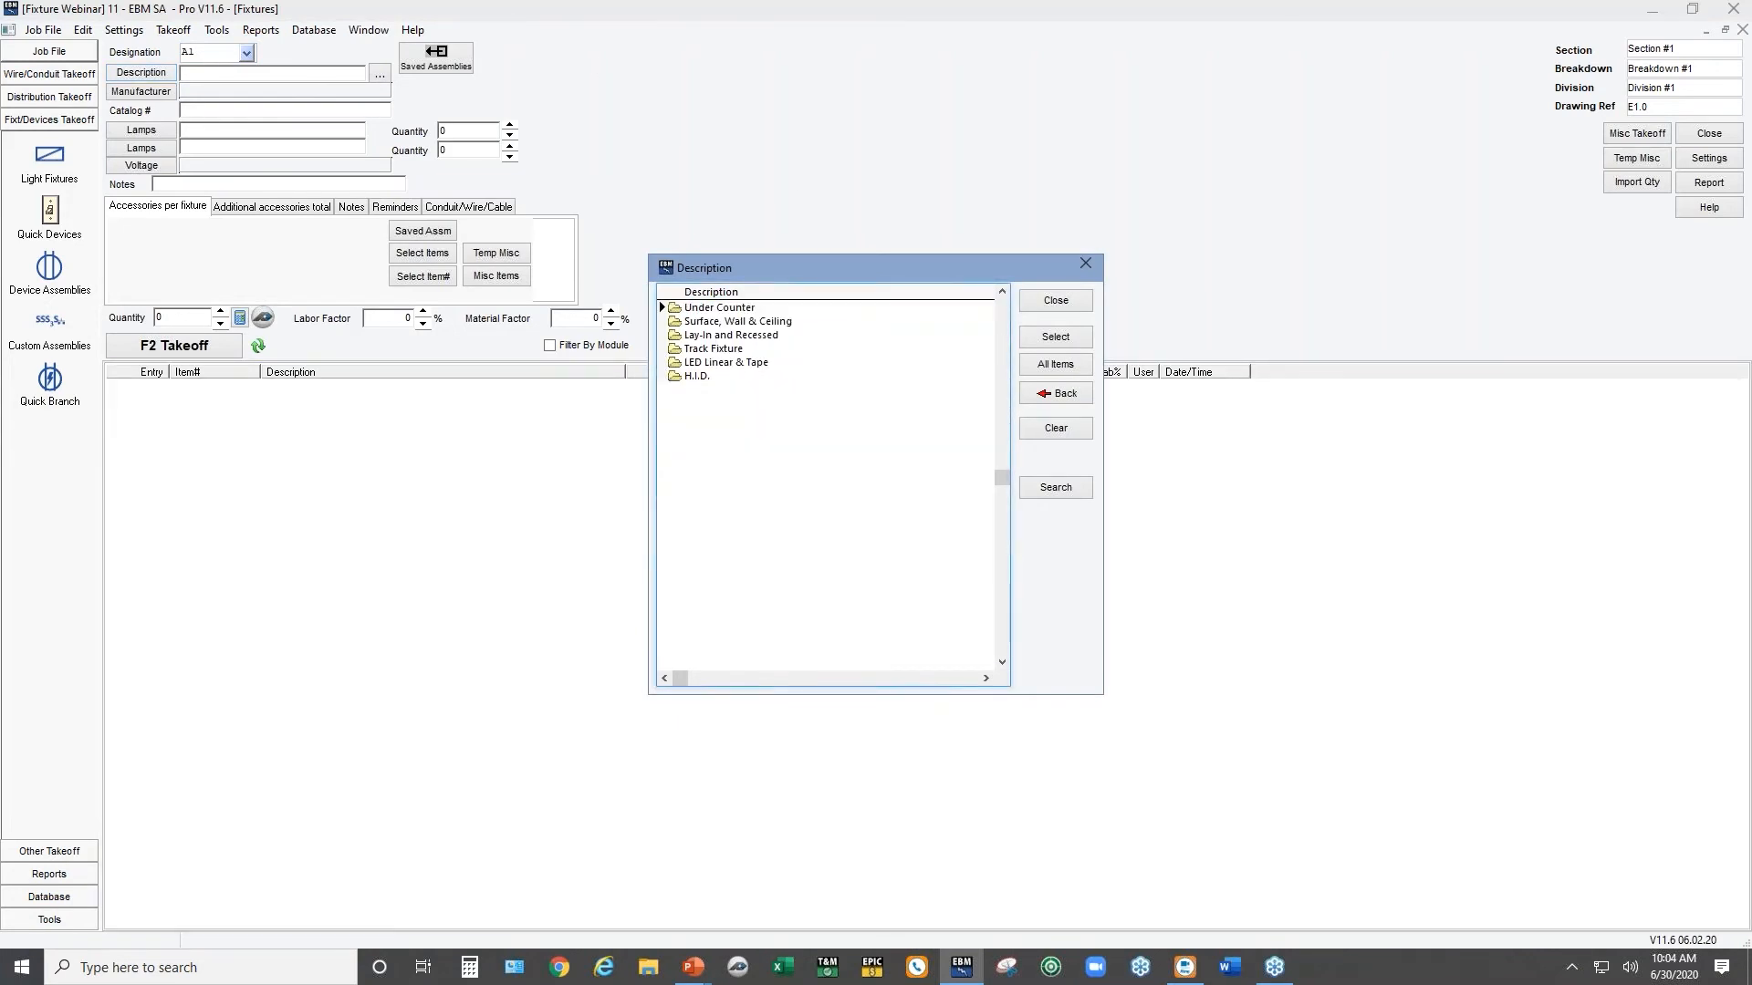
double_click(698, 336)
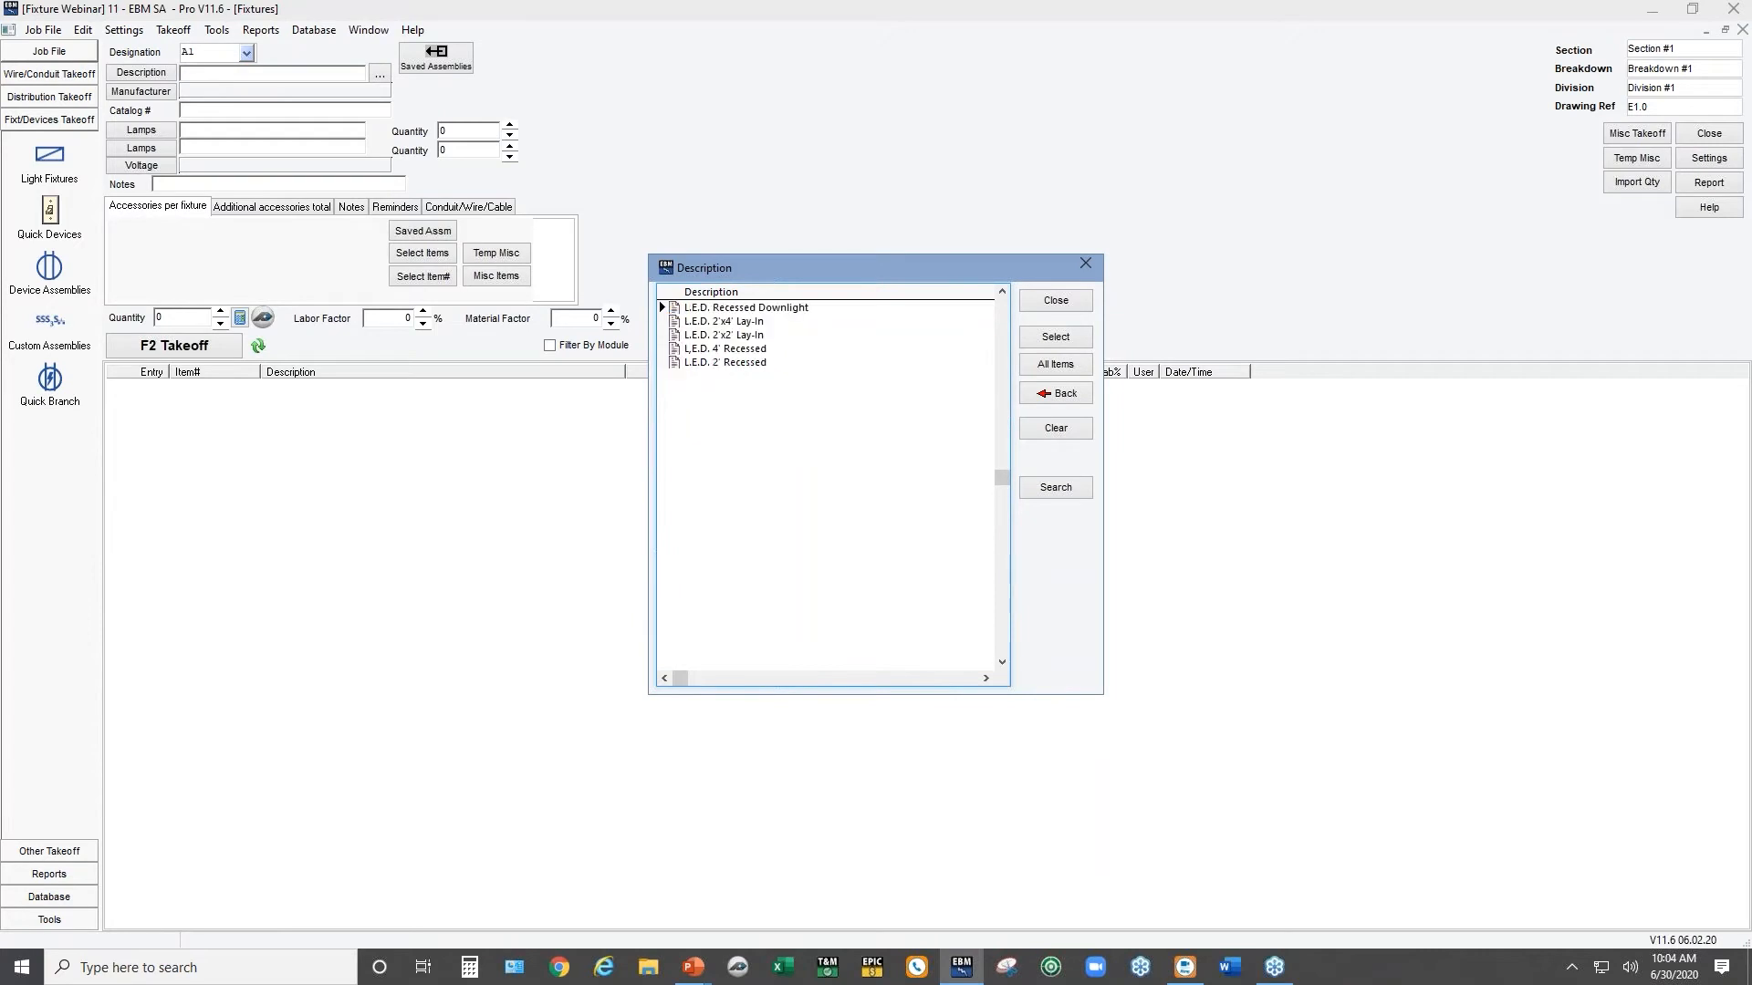
double_click(697, 321)
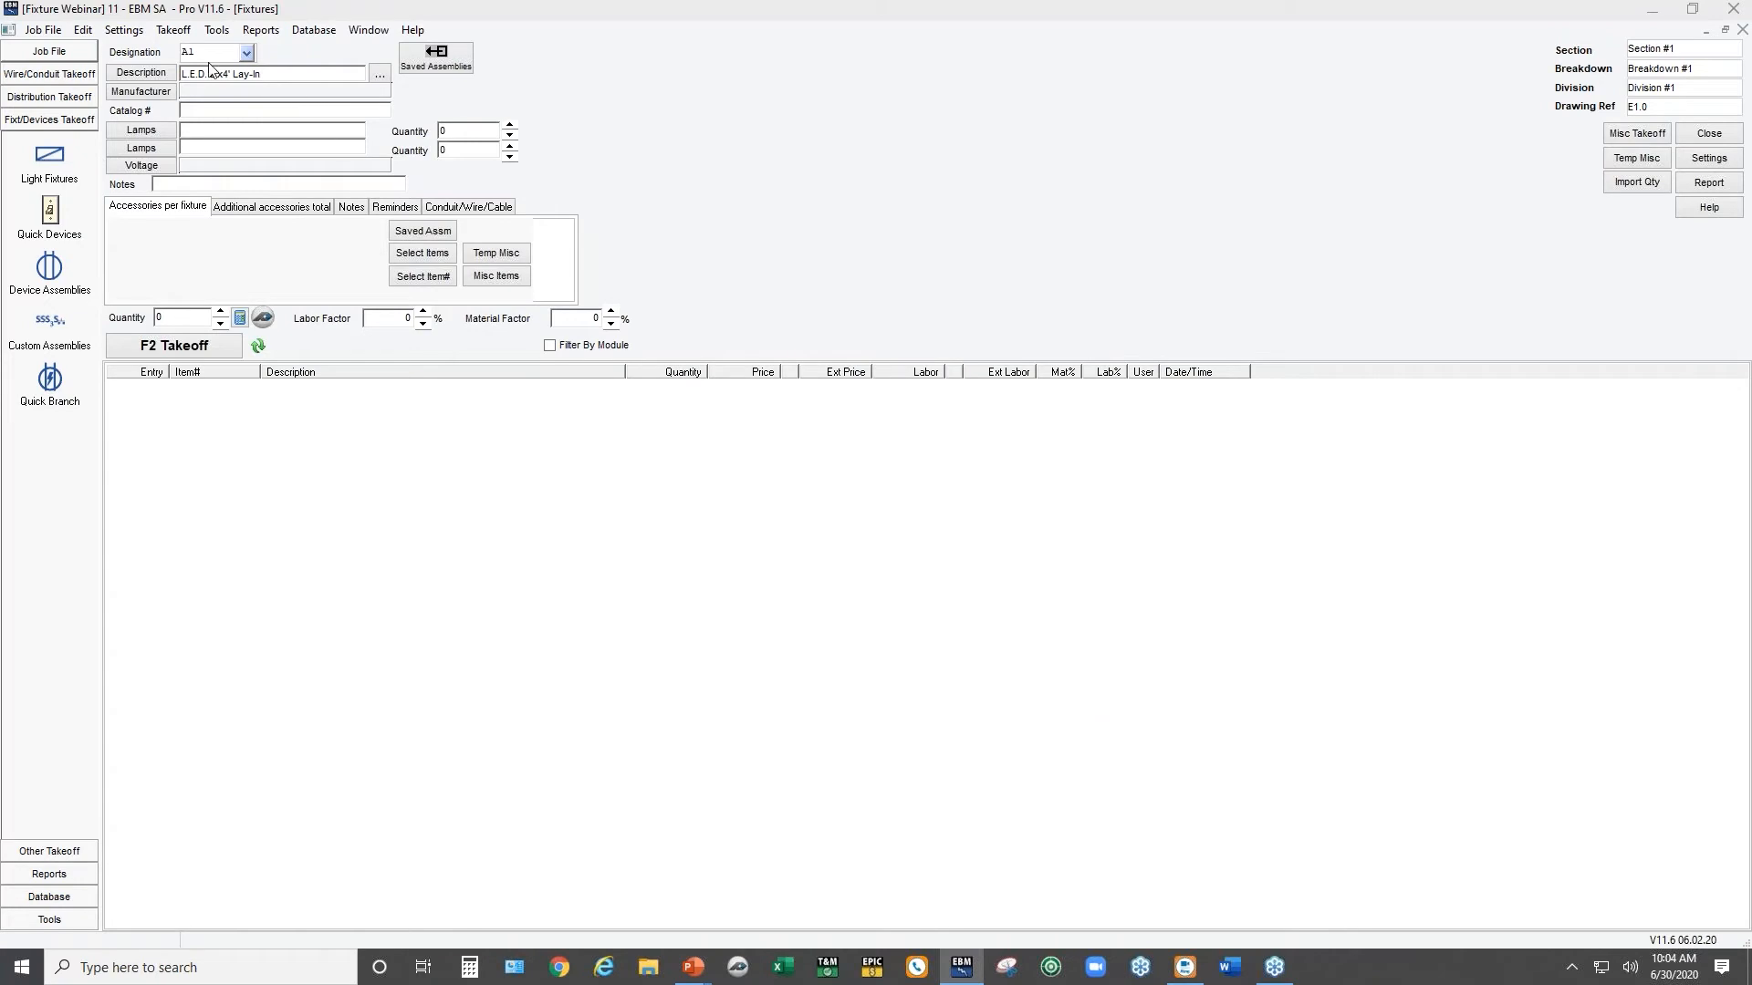
Assign Lithonia as fixture A1's manufacturer and enter 12345 as its catalog number
left_click(143, 93)
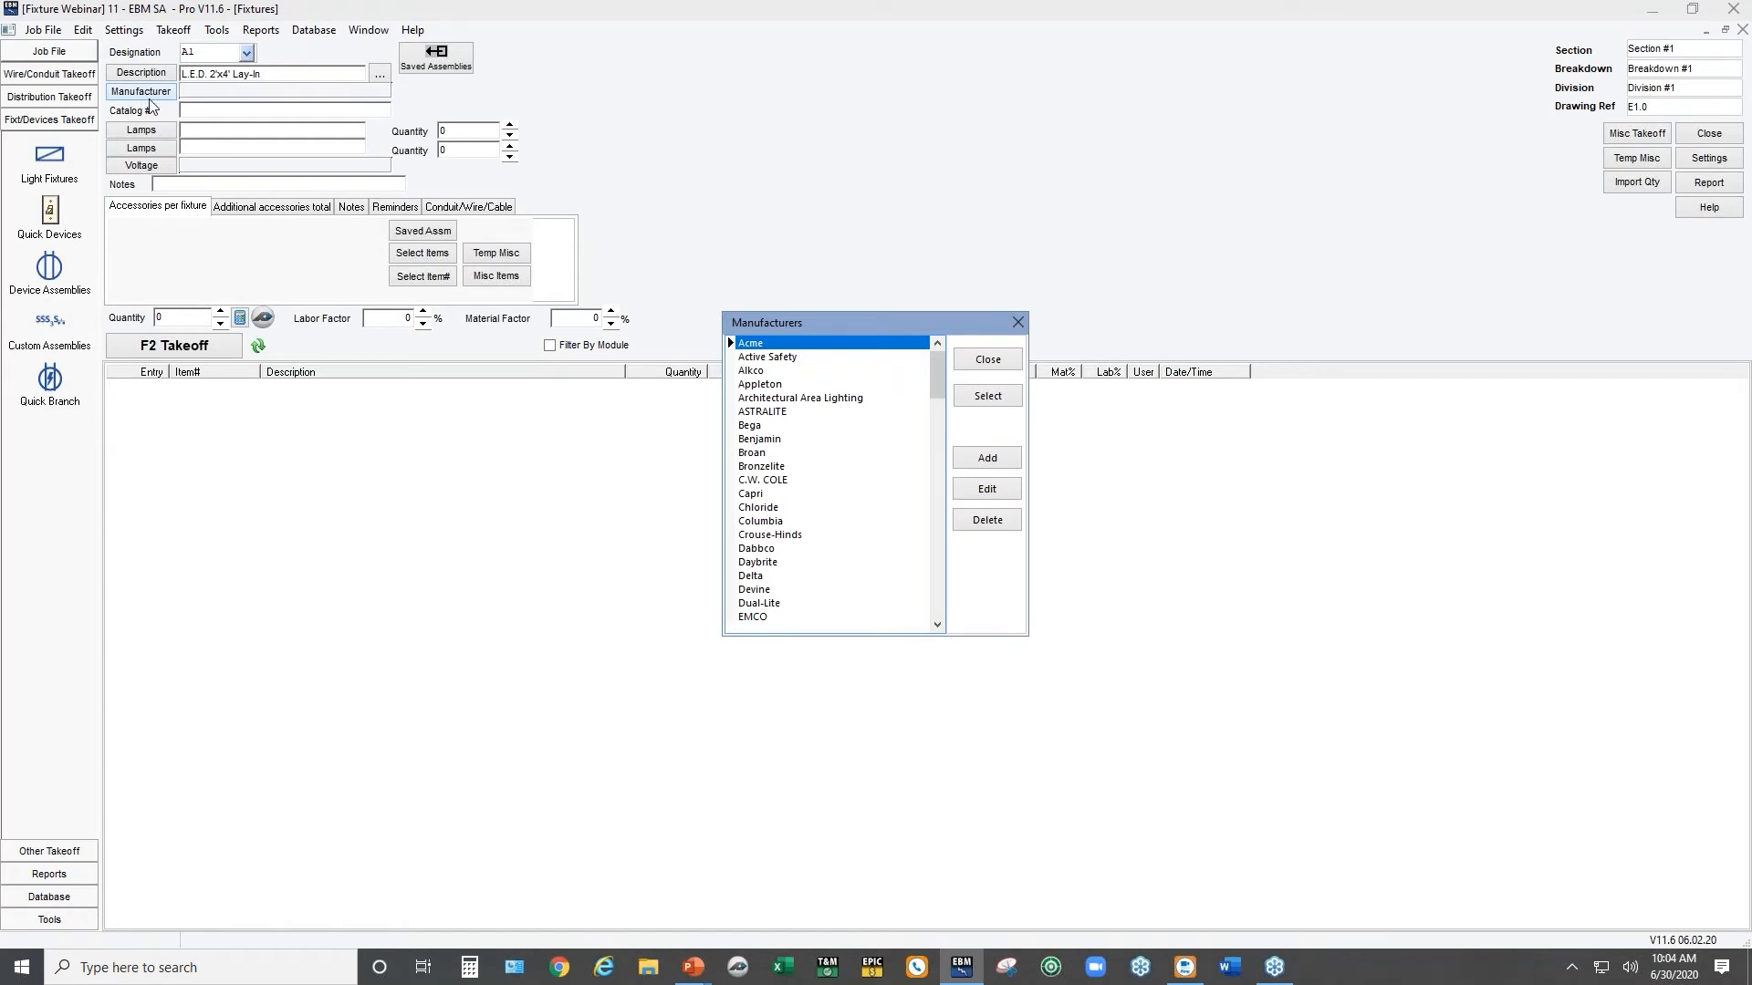
key("Escape")
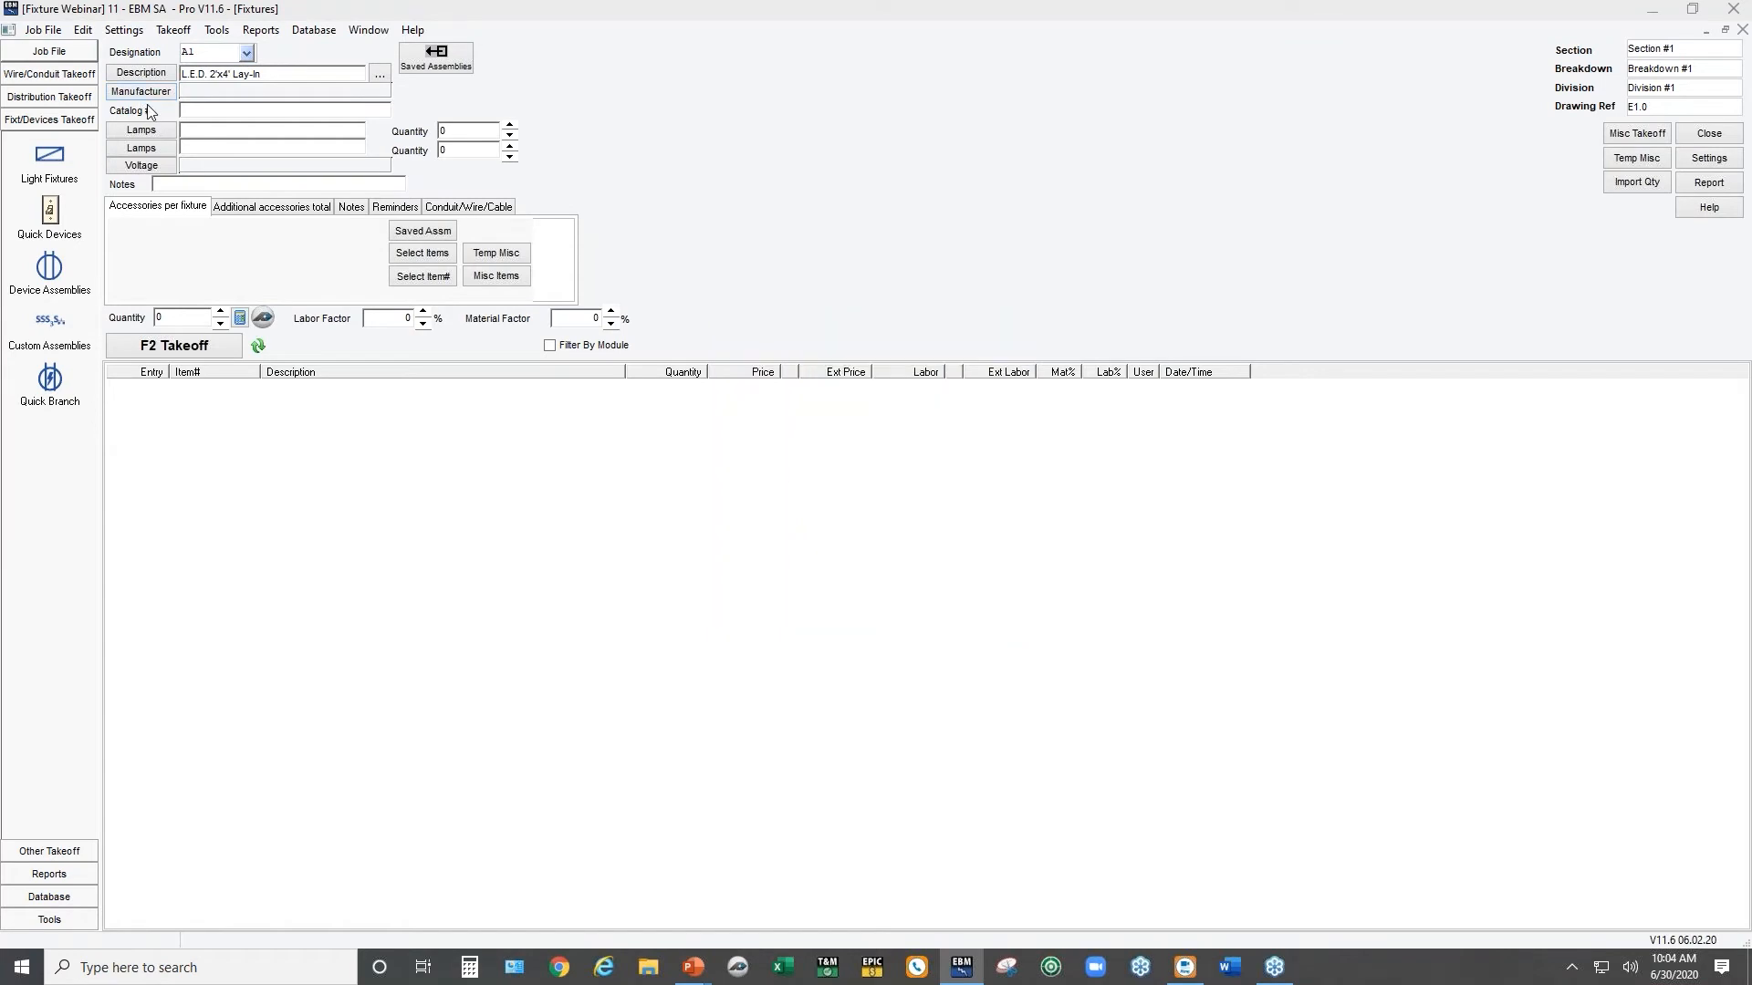
left_click(144, 95)
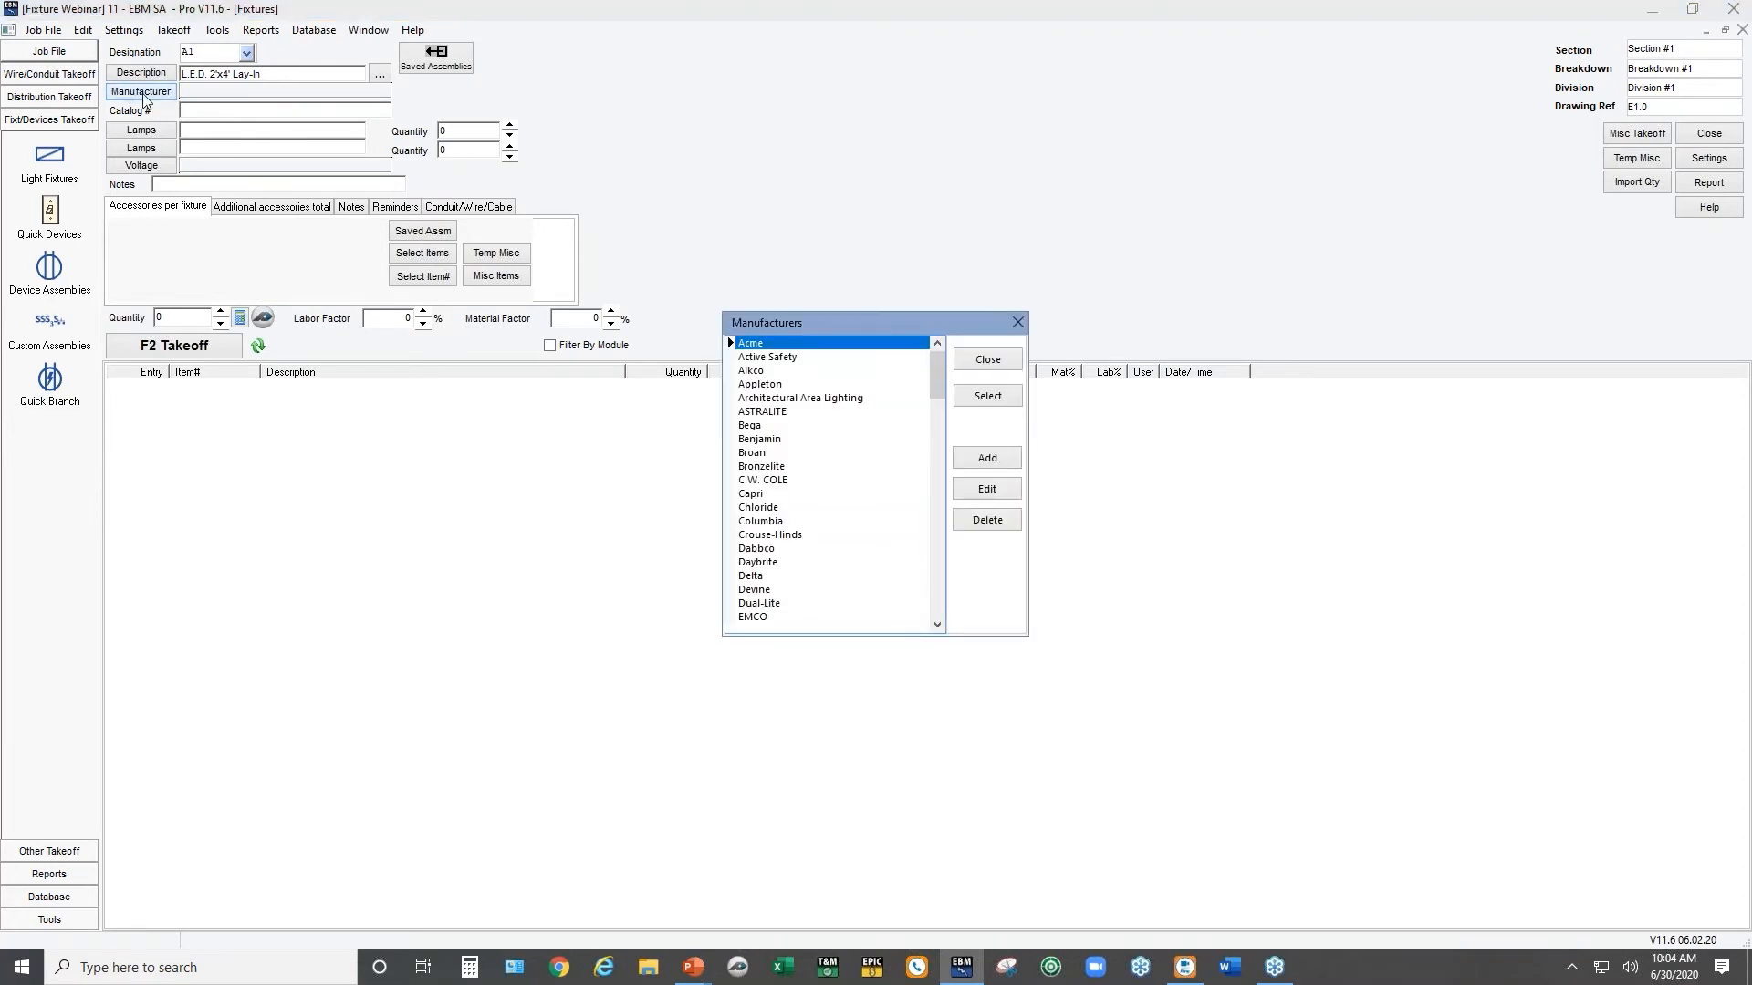
key("l")
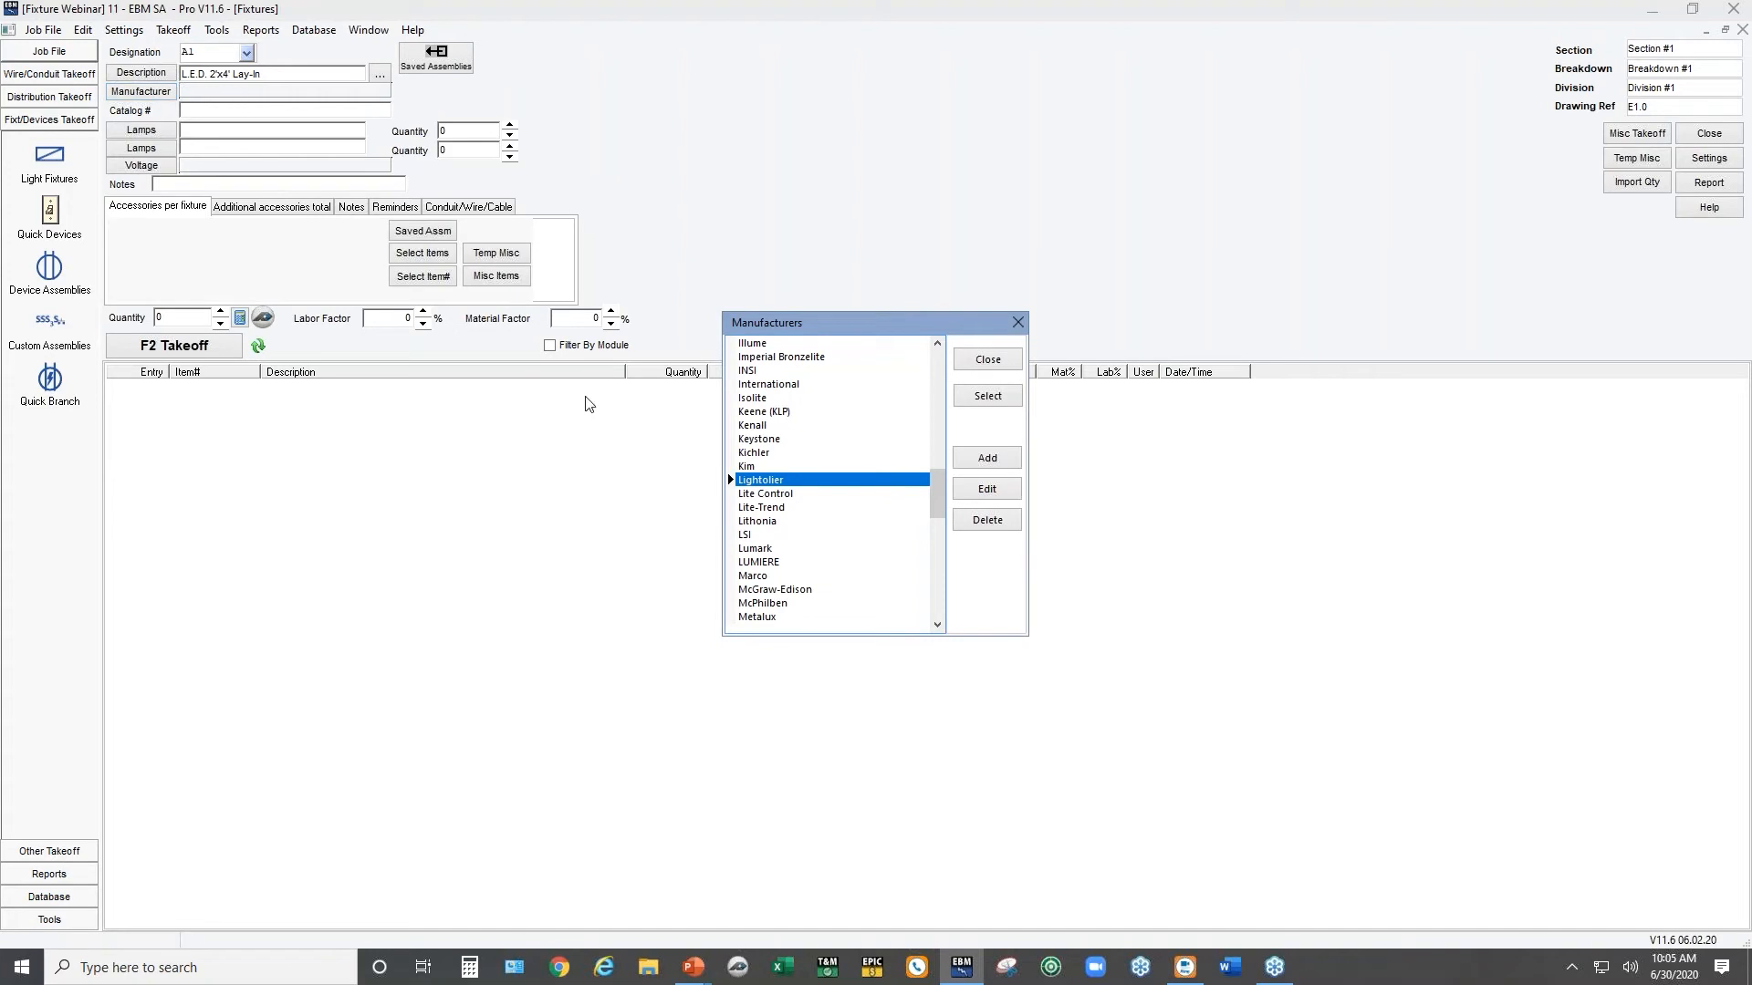
double_click(757, 521)
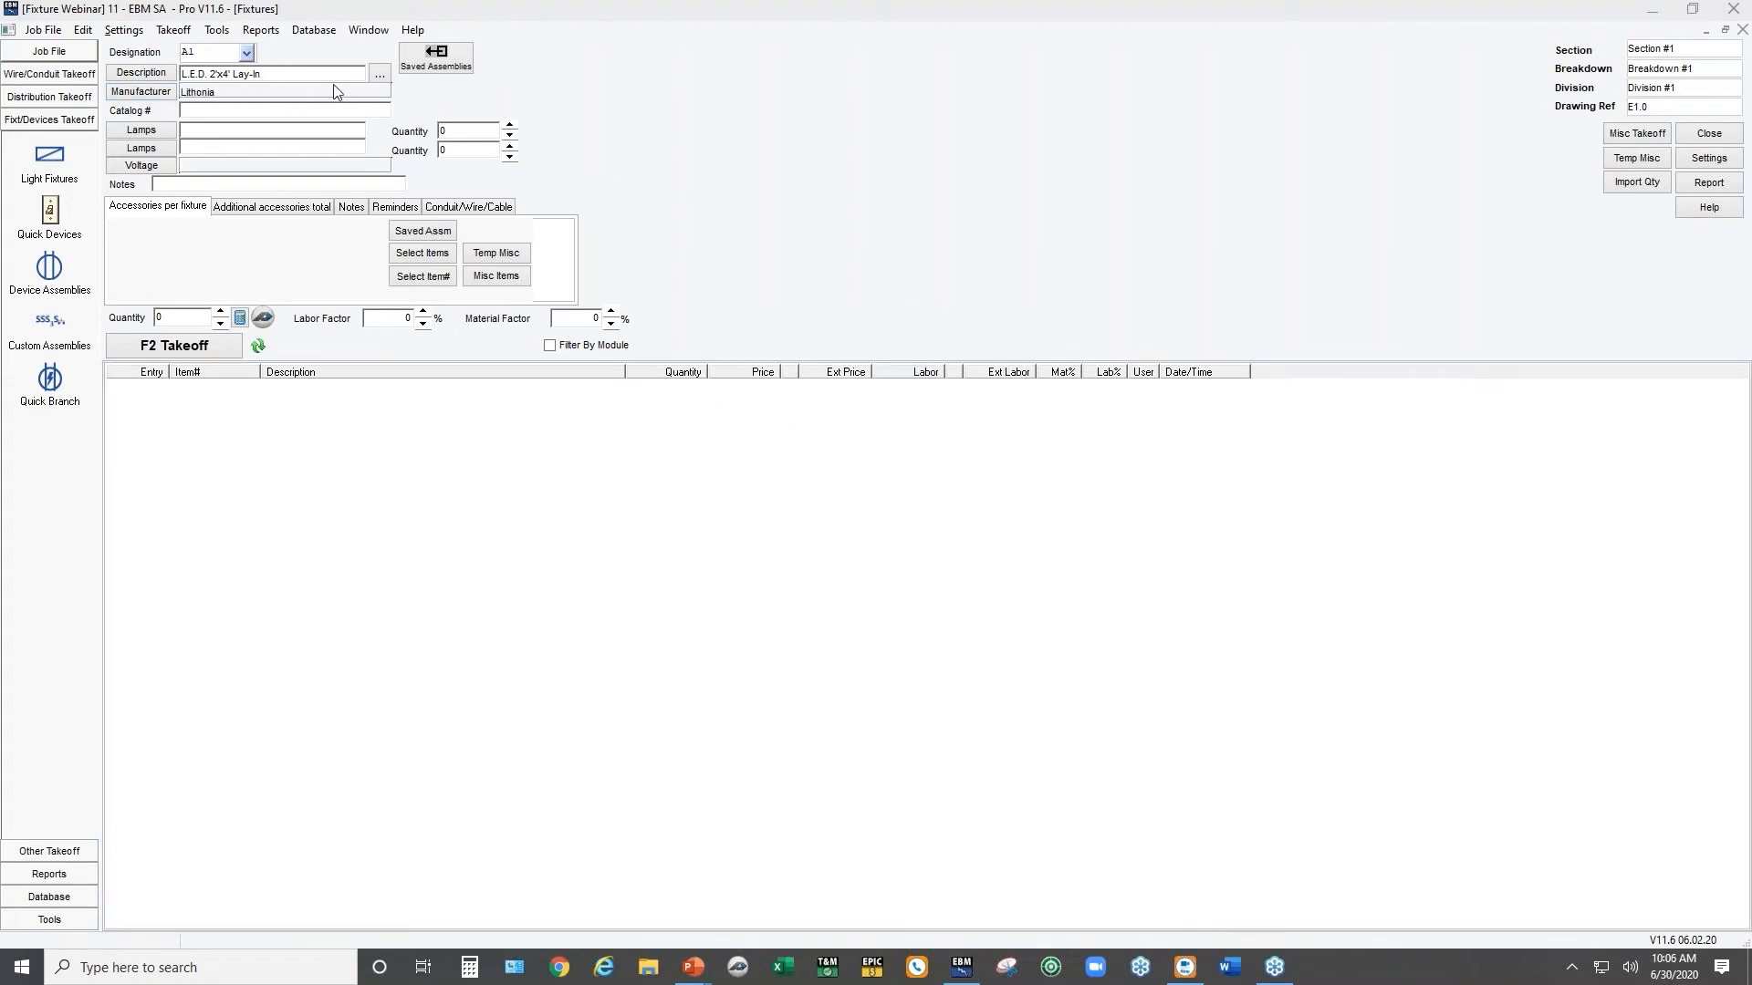
type("12345")
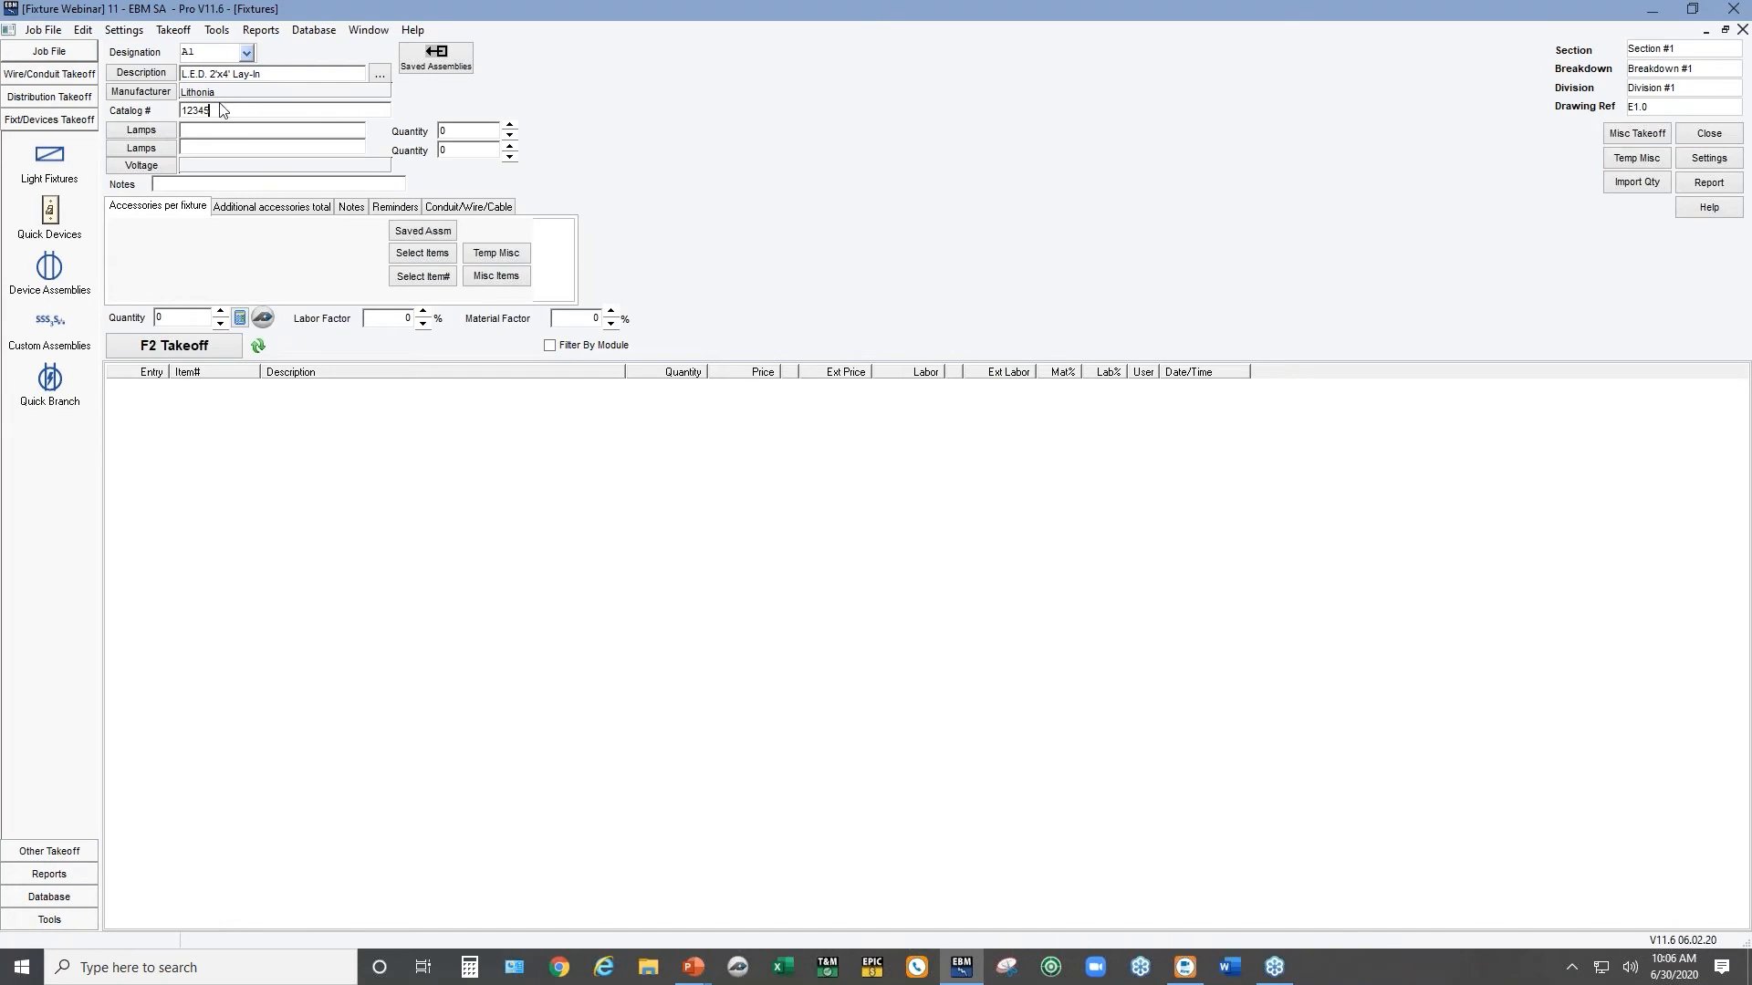
Look over the lamp categories available for the fixture without choosing a lamp
left_click(164, 134)
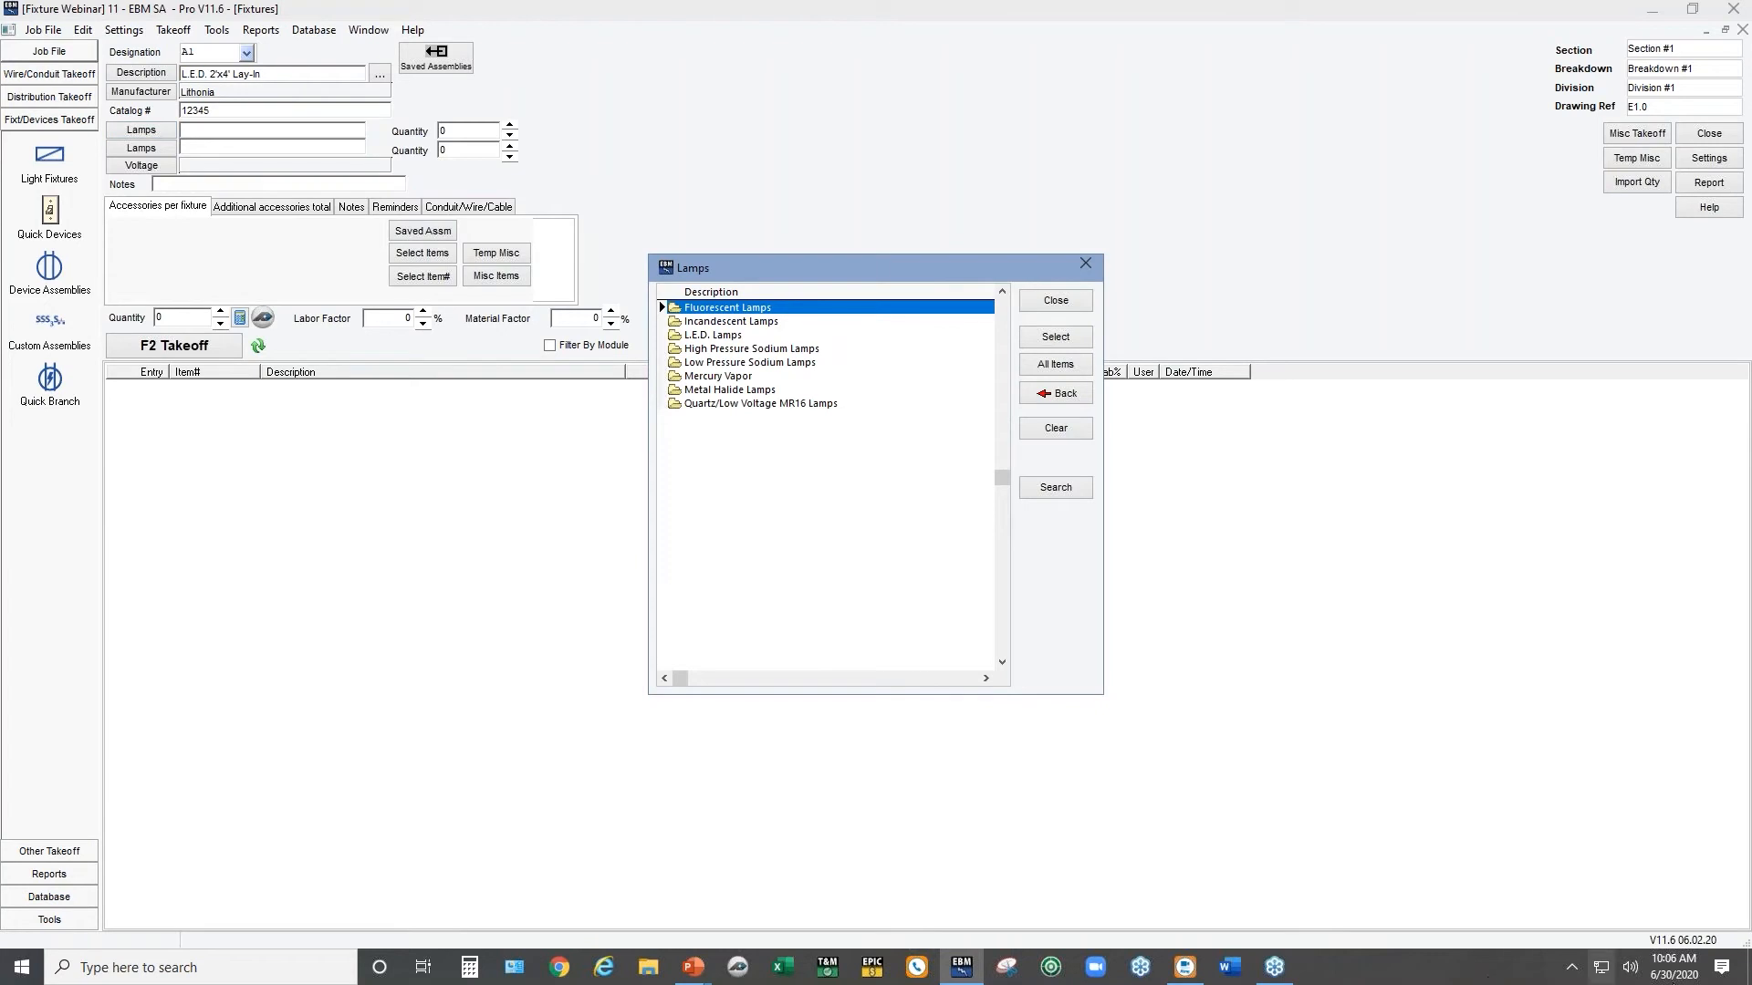
left_click(1053, 304)
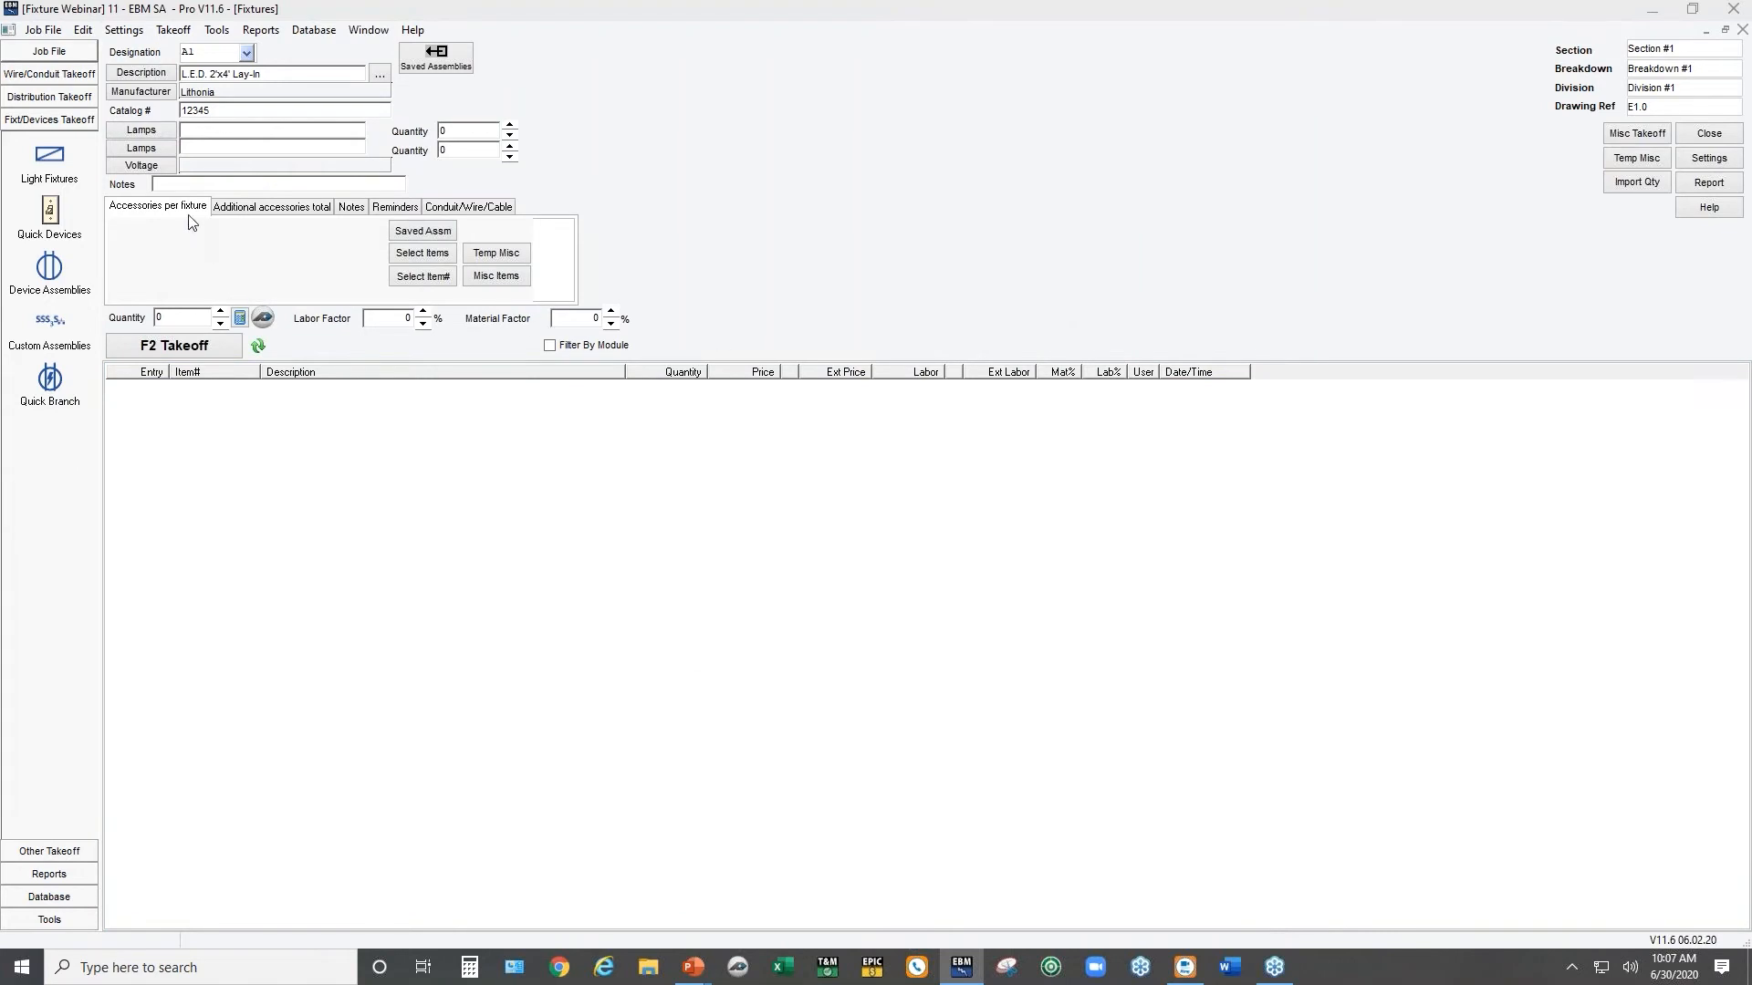
Add one 6'-12/2 MC Fixture Whip (field assembled) to fixture A1's per-fixture accessories
left_click(421, 258)
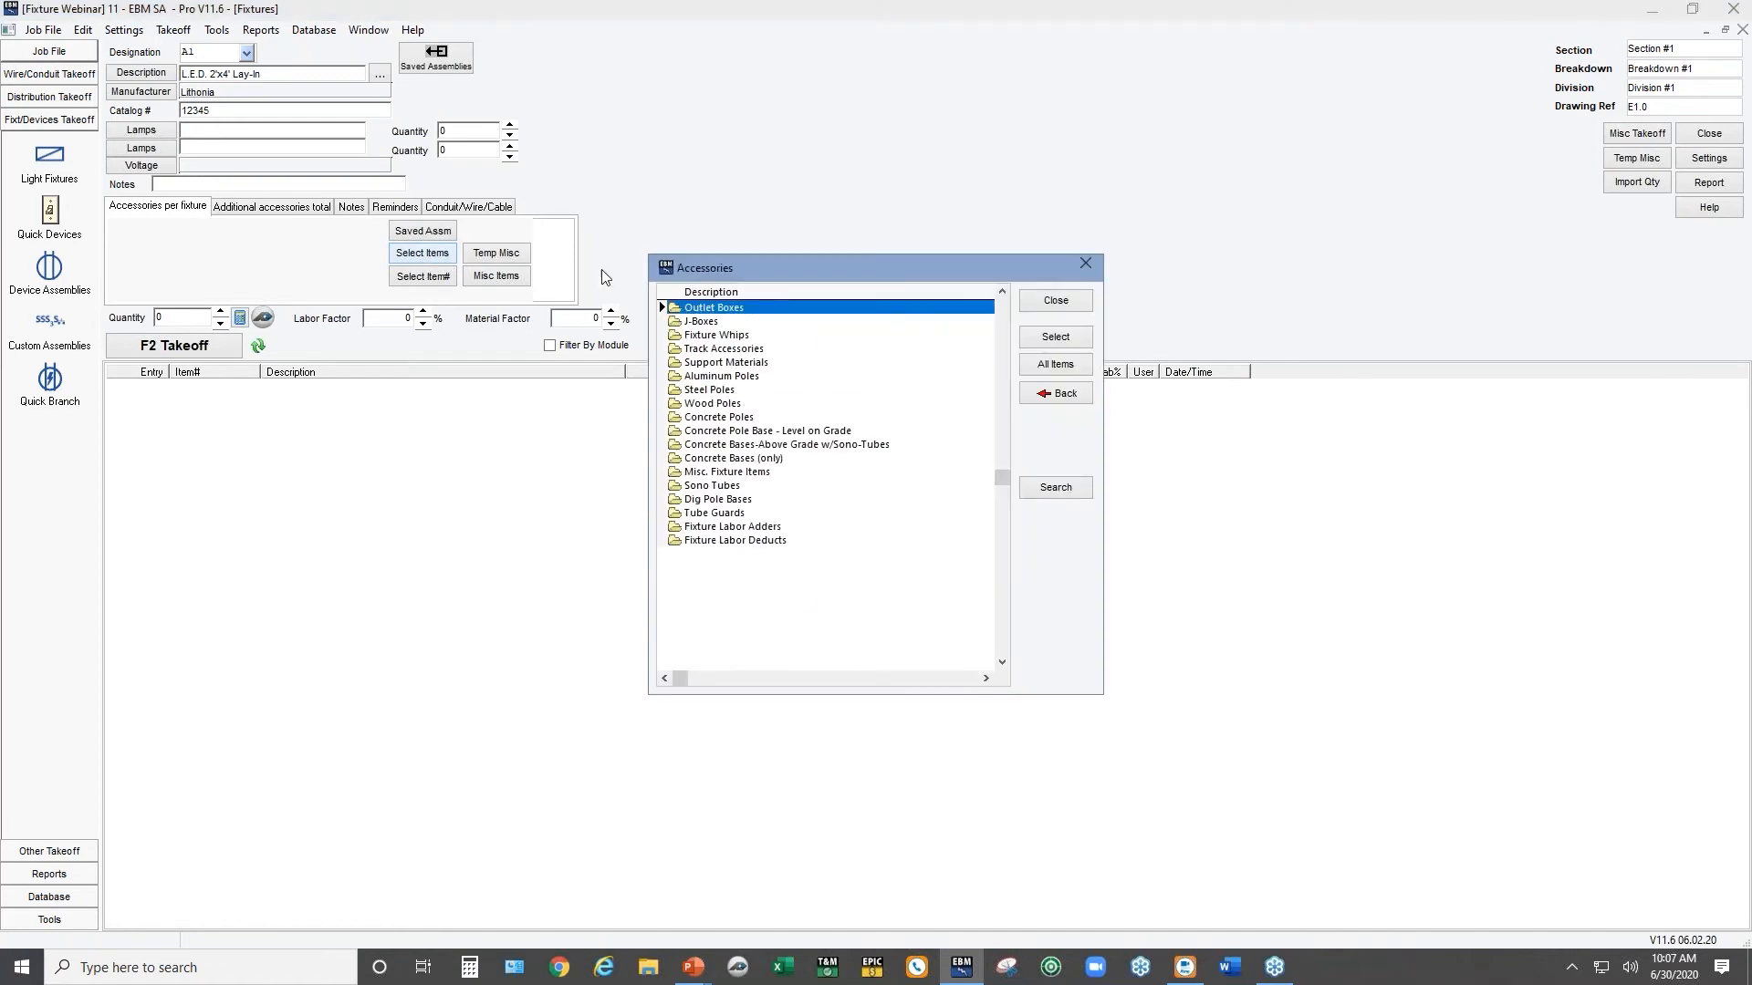
double_click(708, 336)
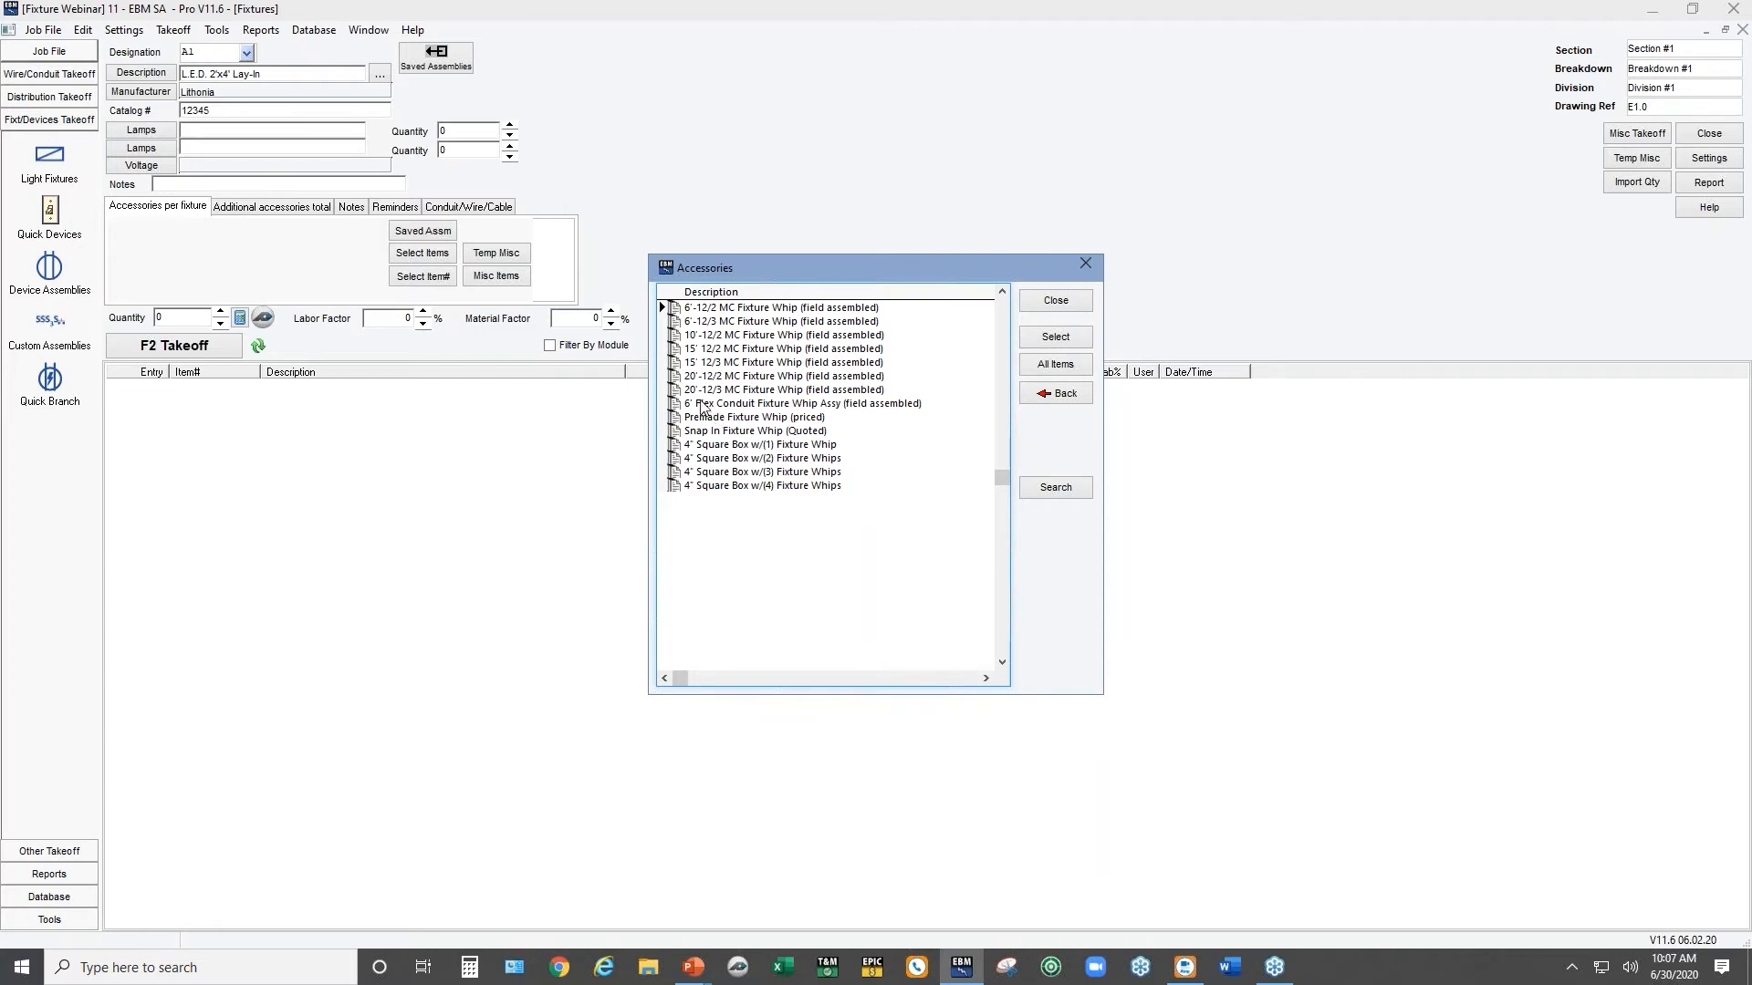
double_click(702, 308)
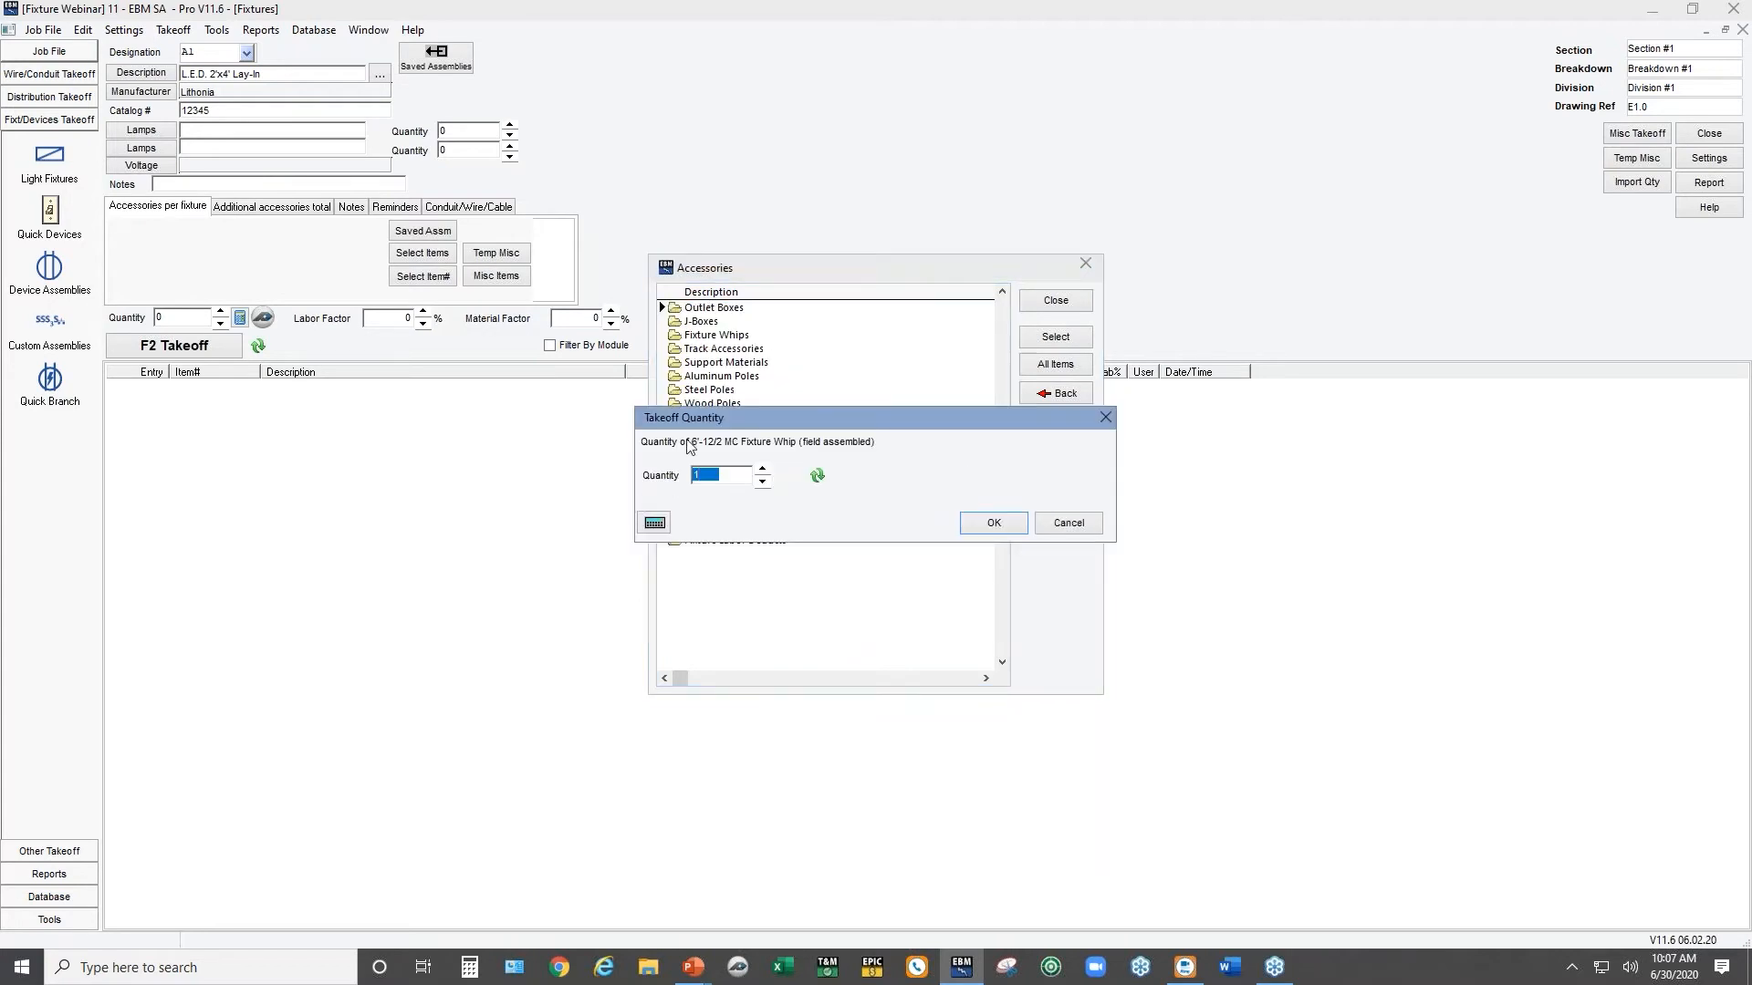
left_click(1011, 524)
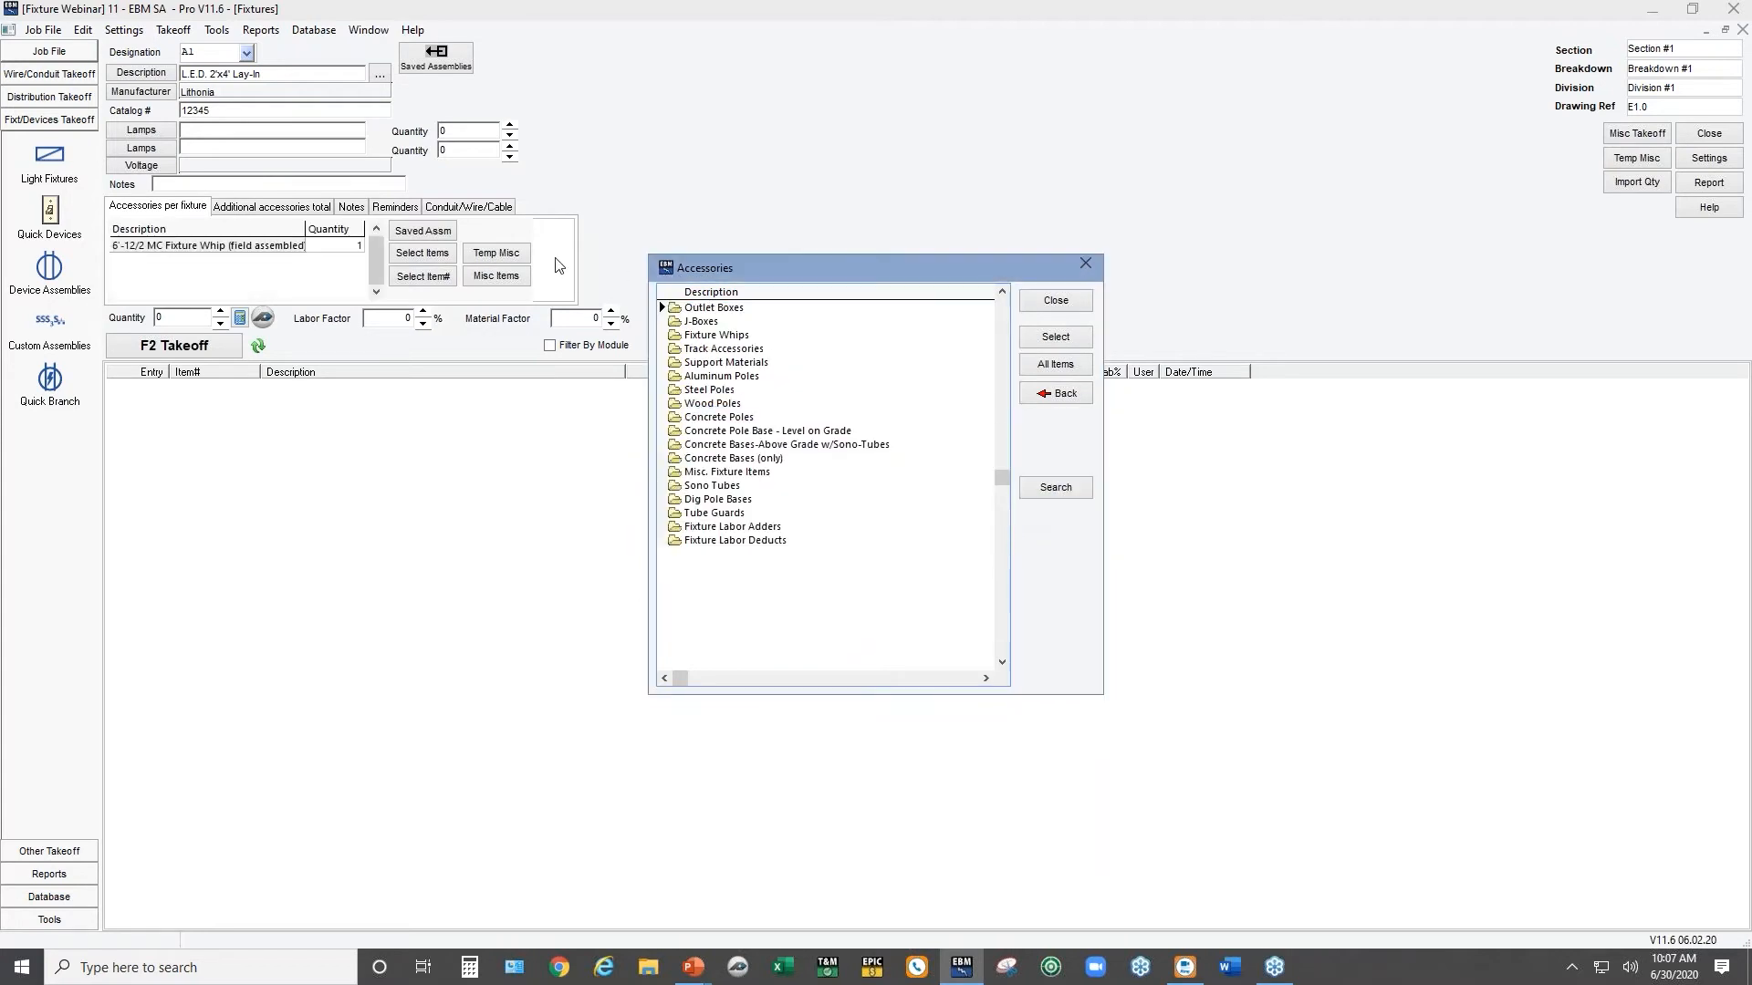
Add 4 T-Bar Clips from the support materials to fixture A1's per-fixture accessories
left_click(420, 255)
double_click(725, 363)
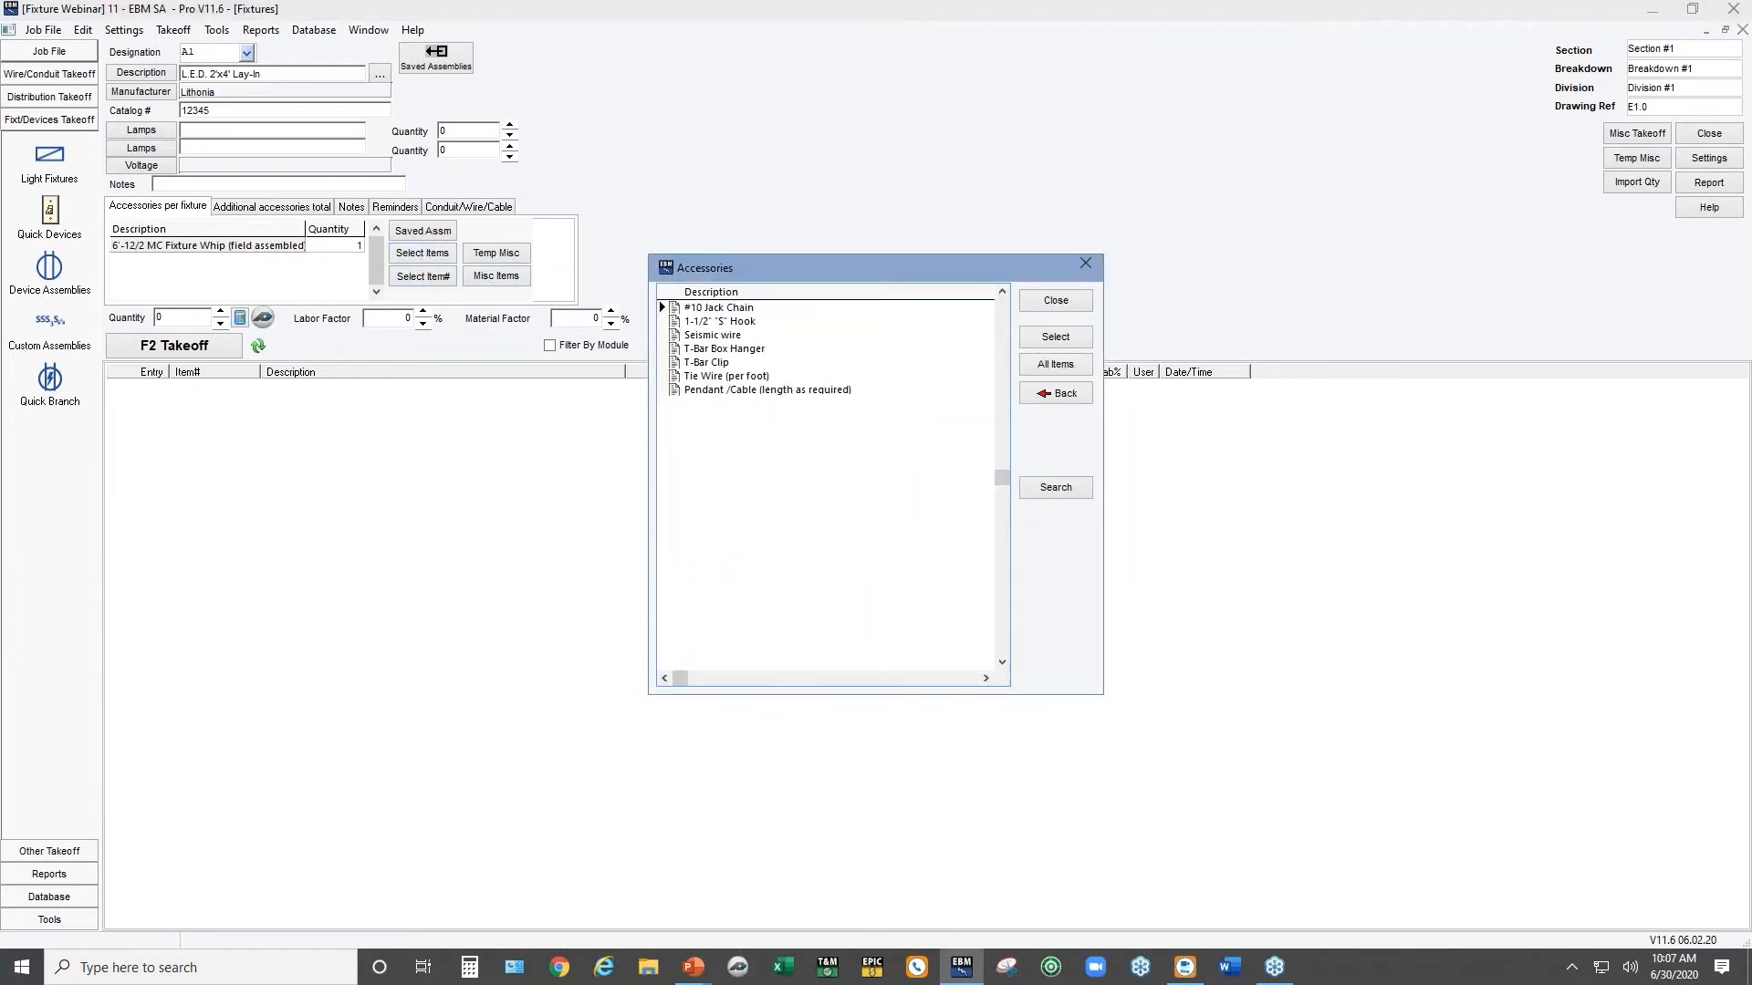
double_click(703, 363)
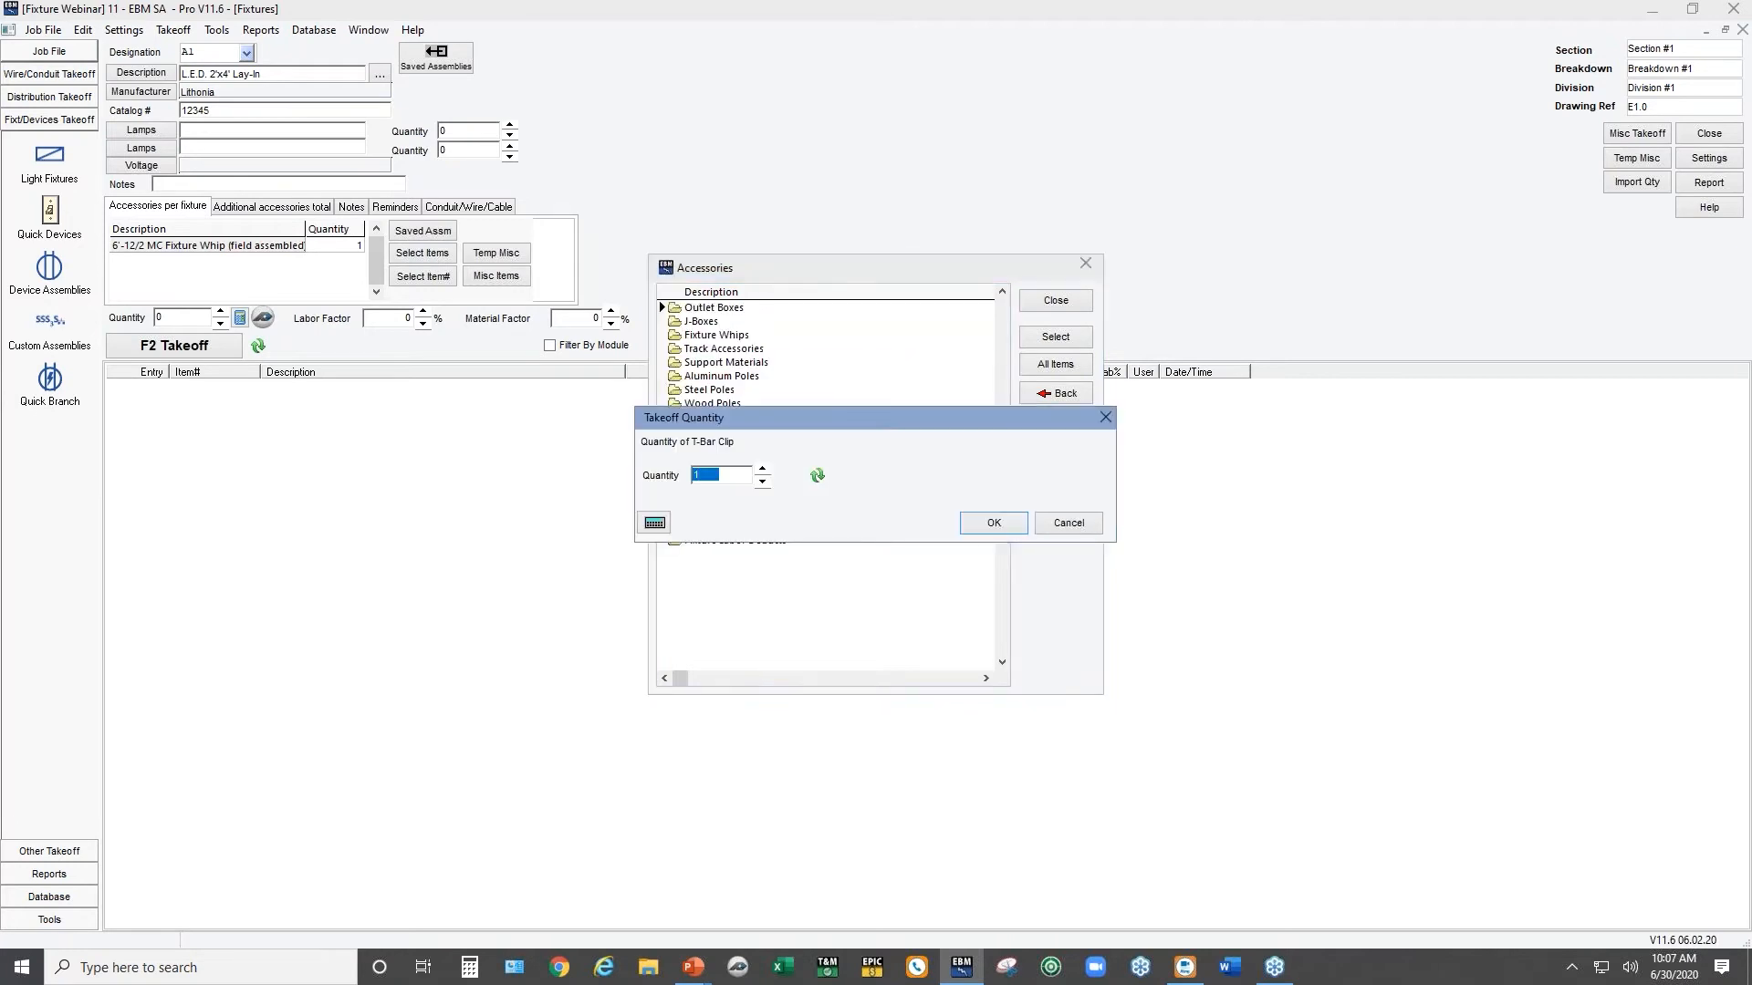
type("4")
left_click(1011, 533)
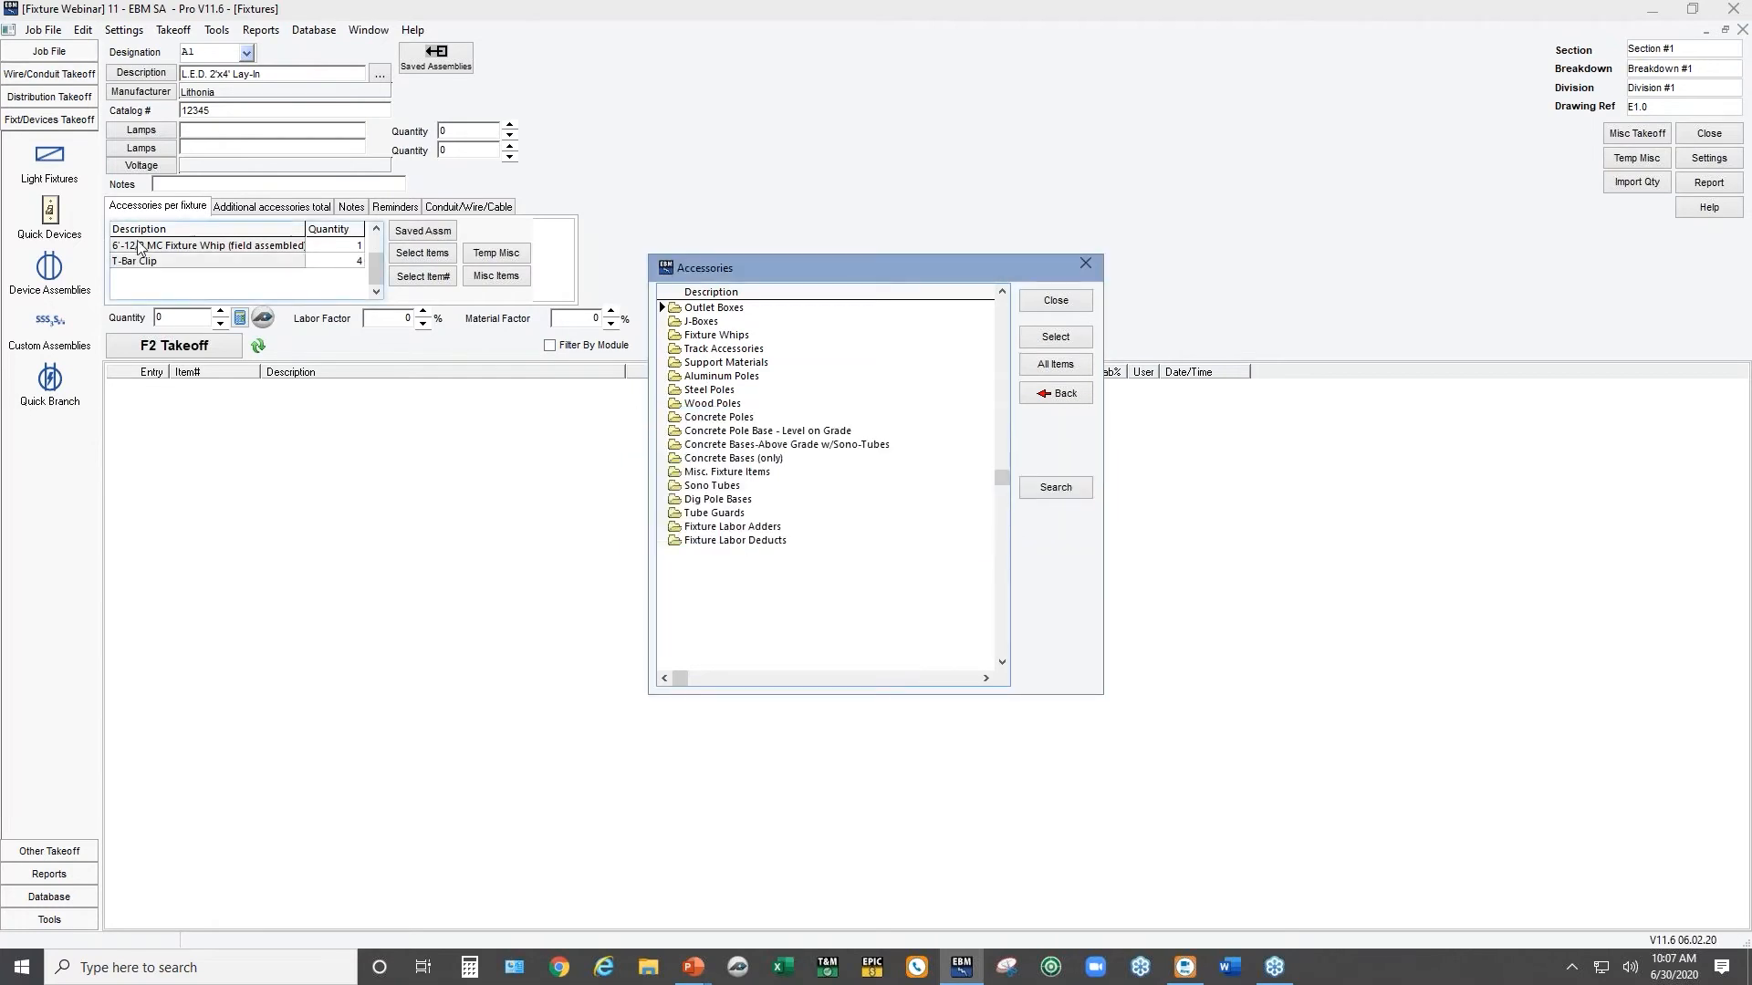
left_click(1057, 300)
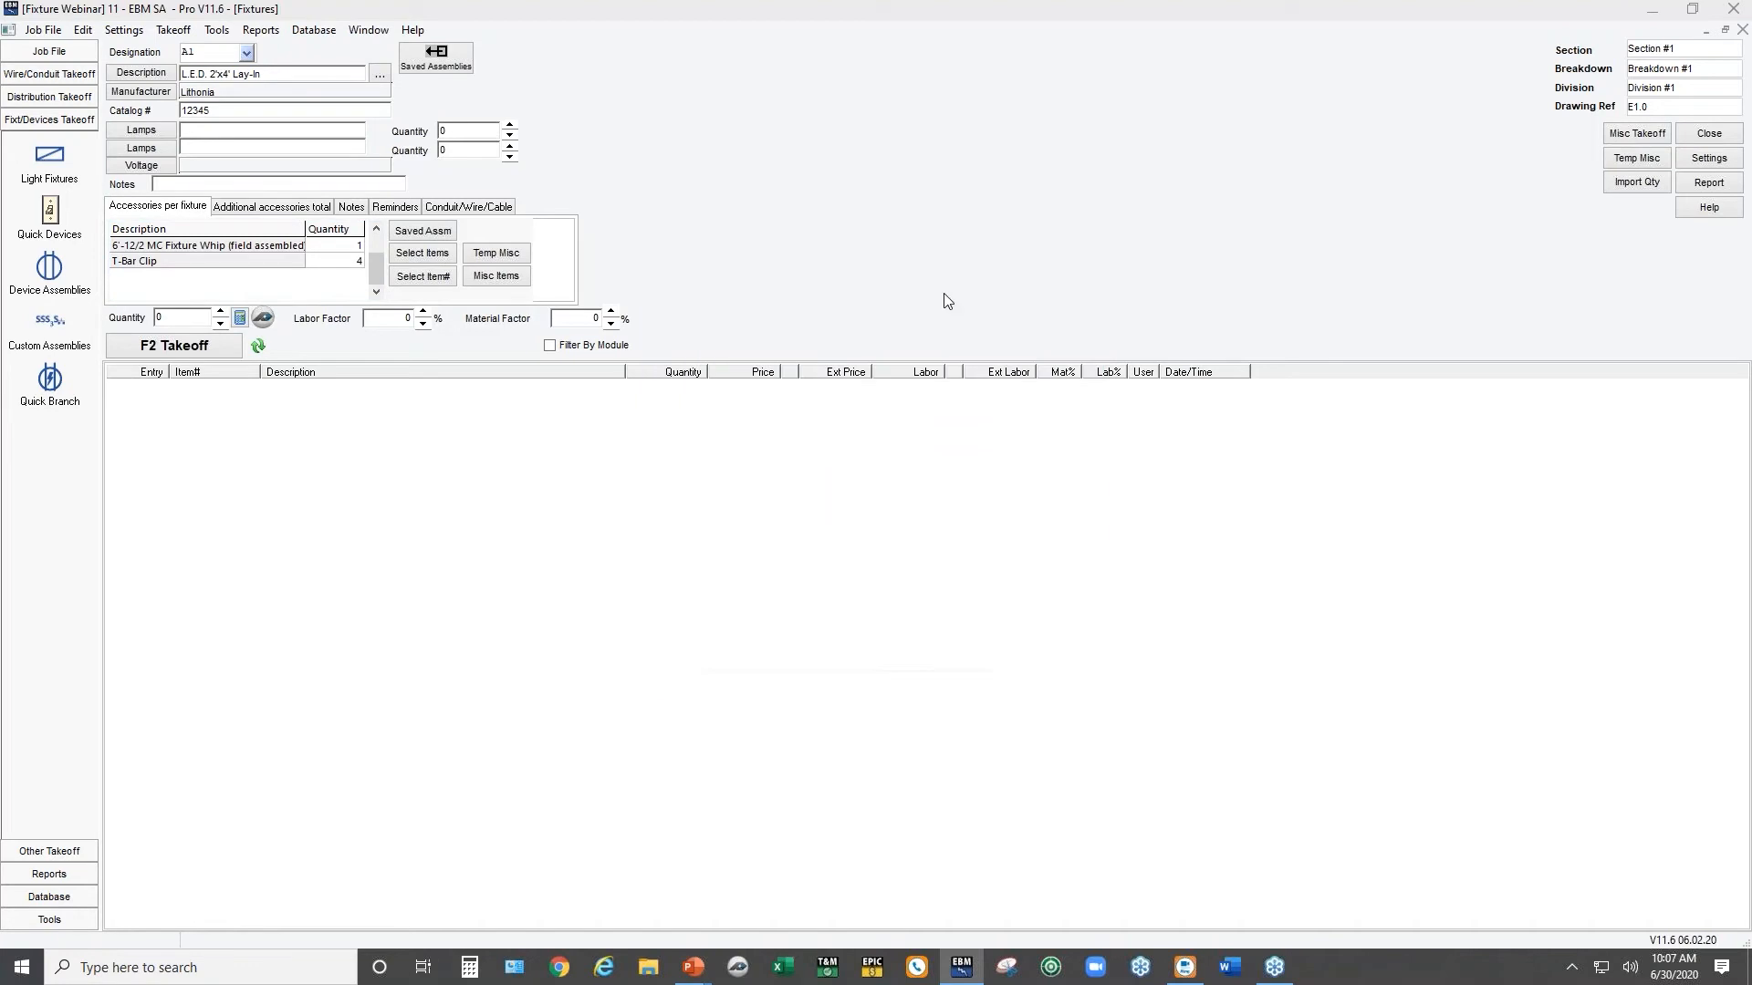
Add 30 of the outlet box 4" Square Box w/Blank Cover as additional total accessories for fixture A1
left_click(254, 208)
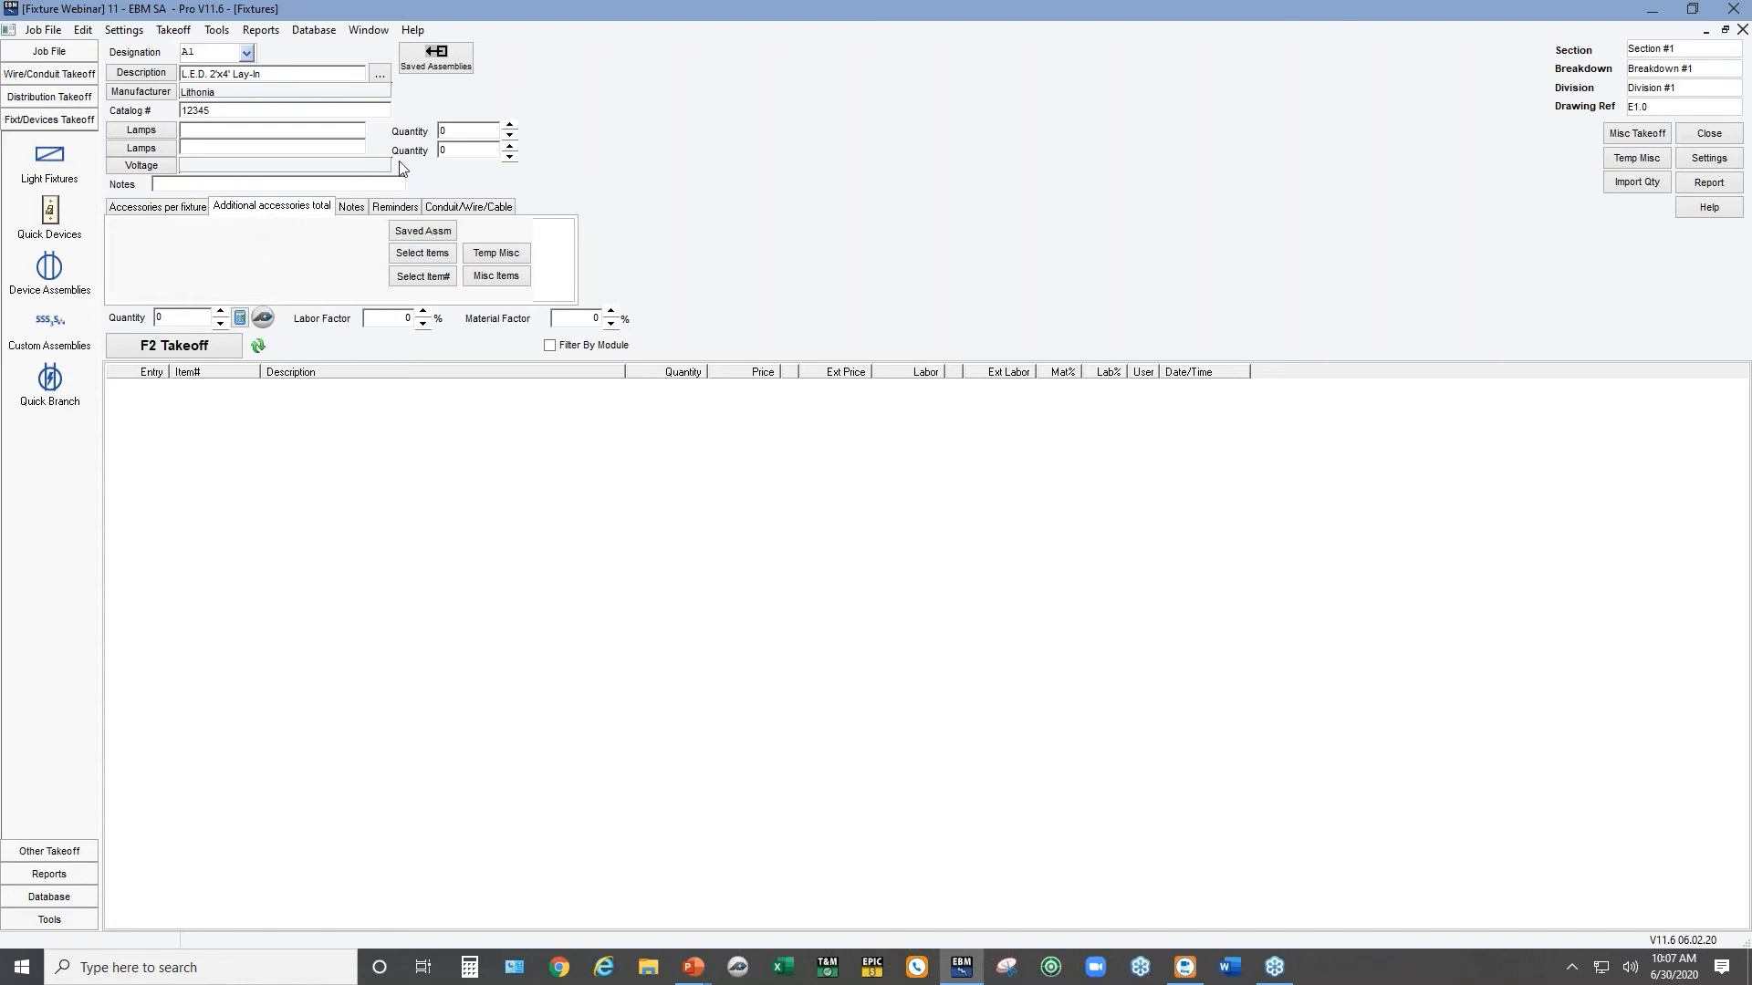
left_click(412, 257)
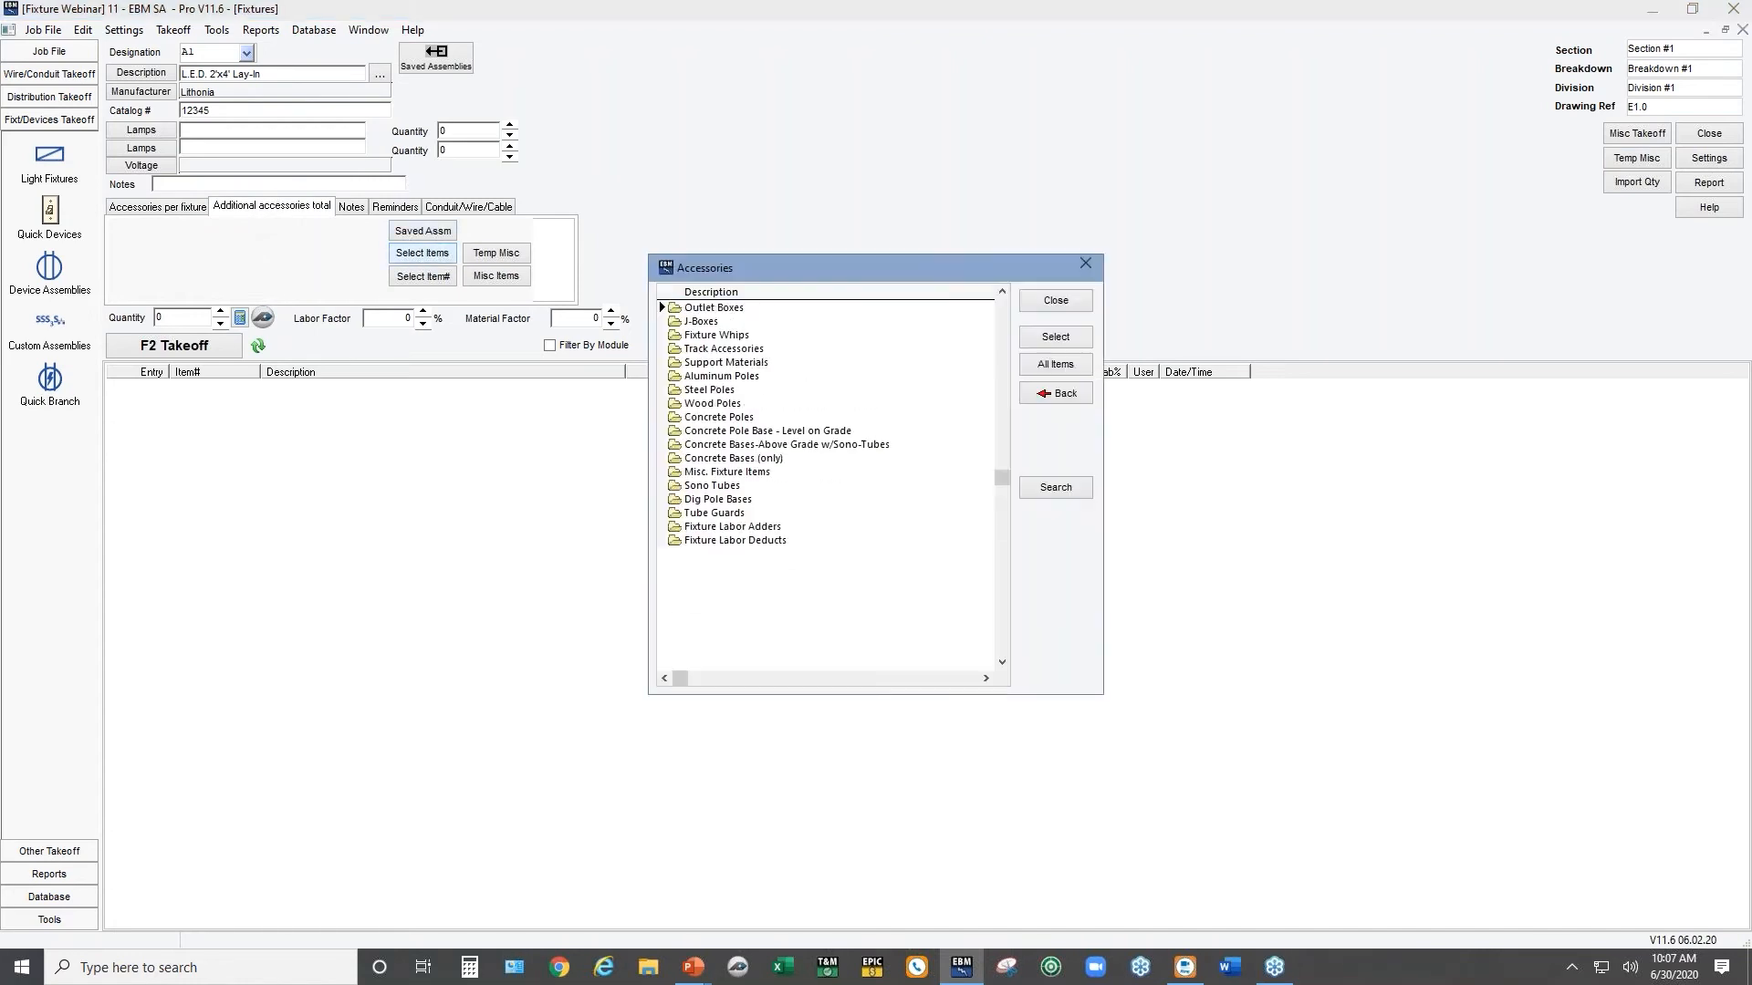
double_click(693, 310)
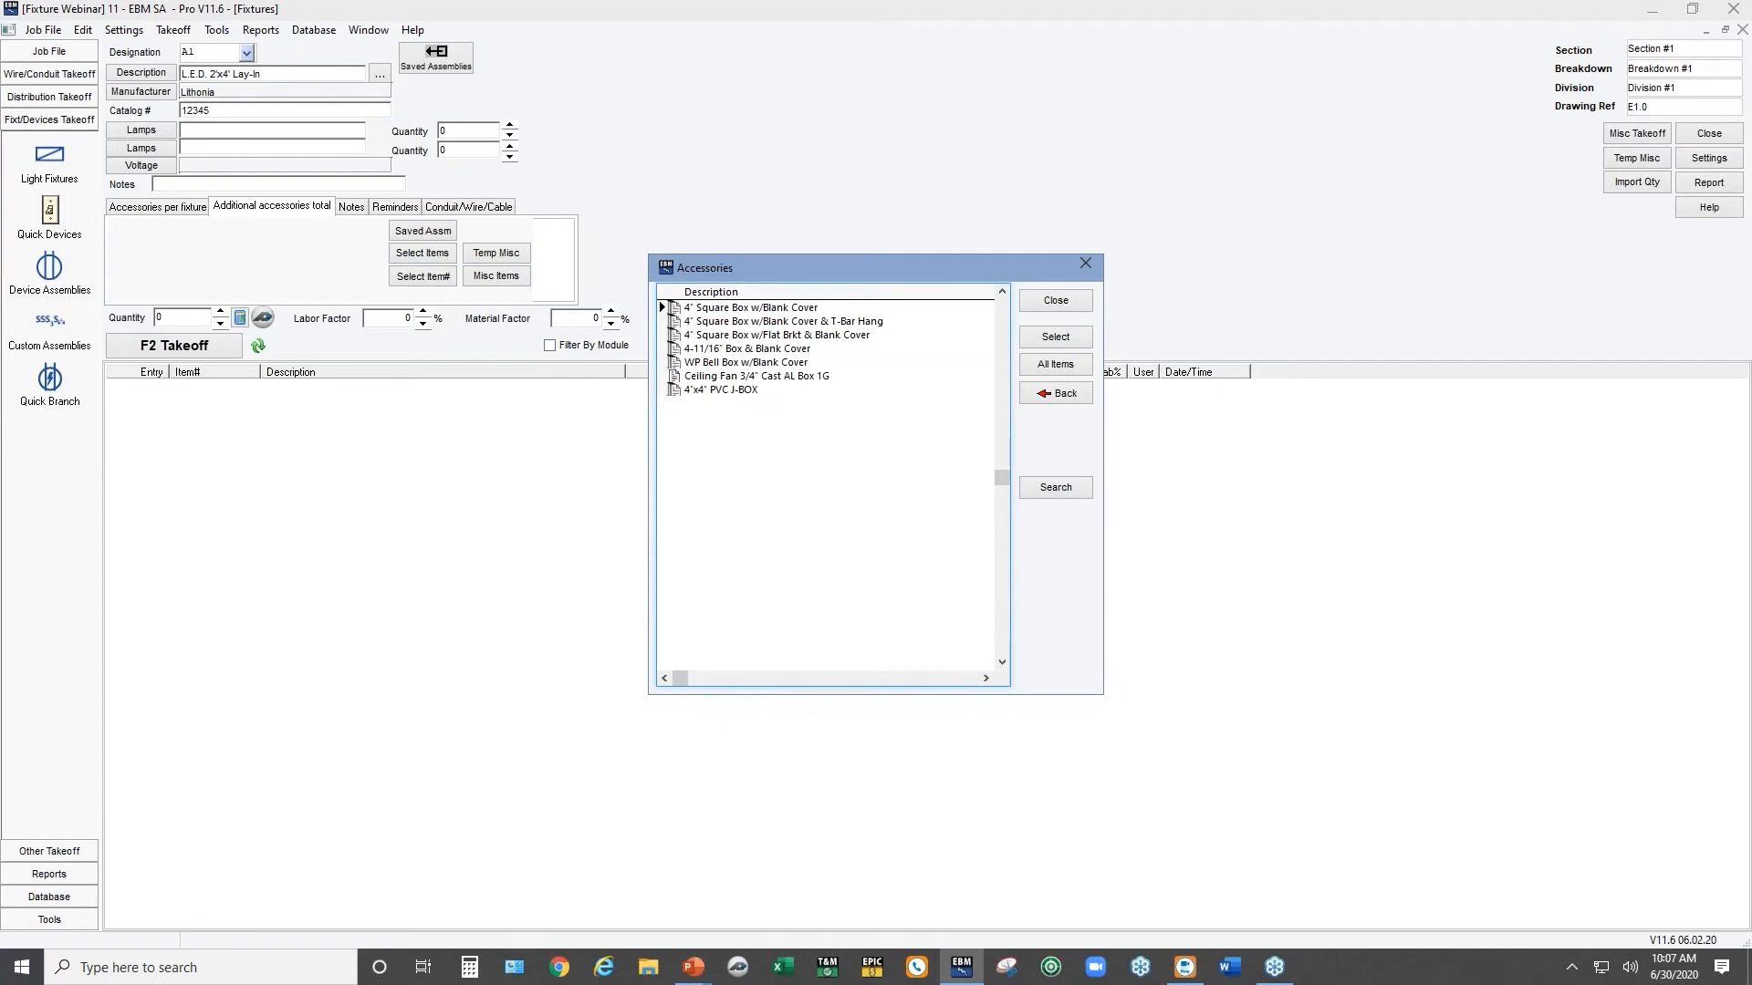
double_click(701, 308)
type("30")
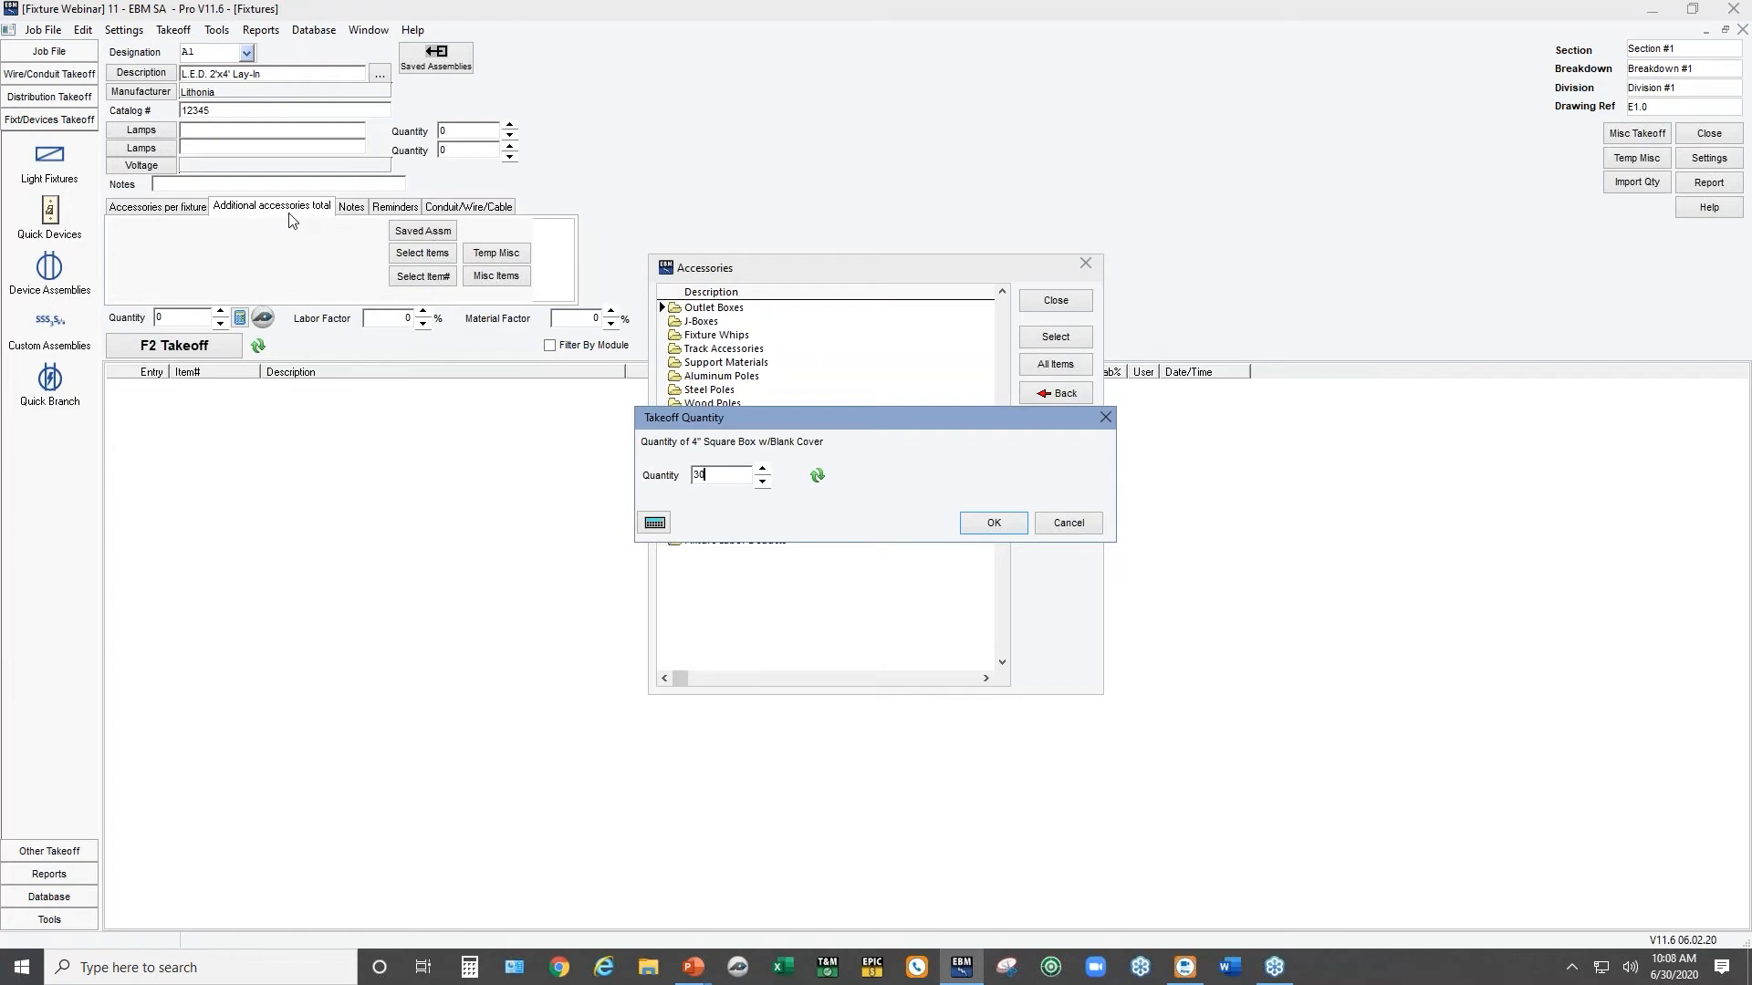
left_click(980, 527)
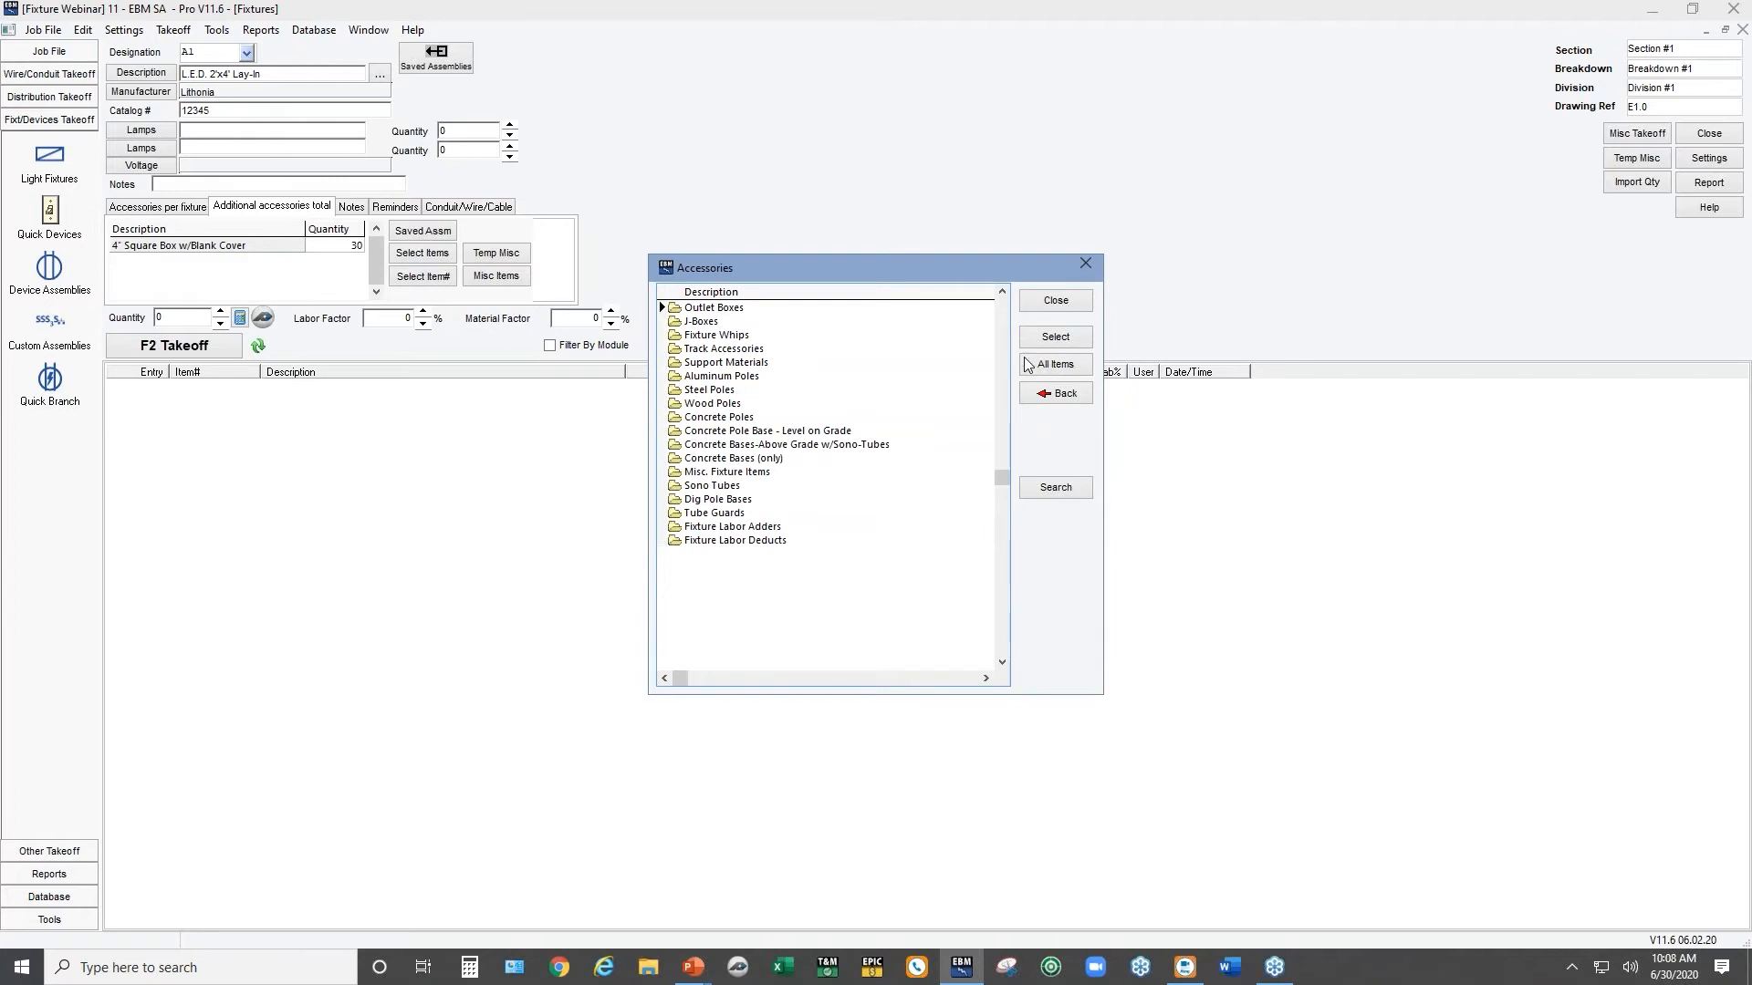
left_click(1048, 305)
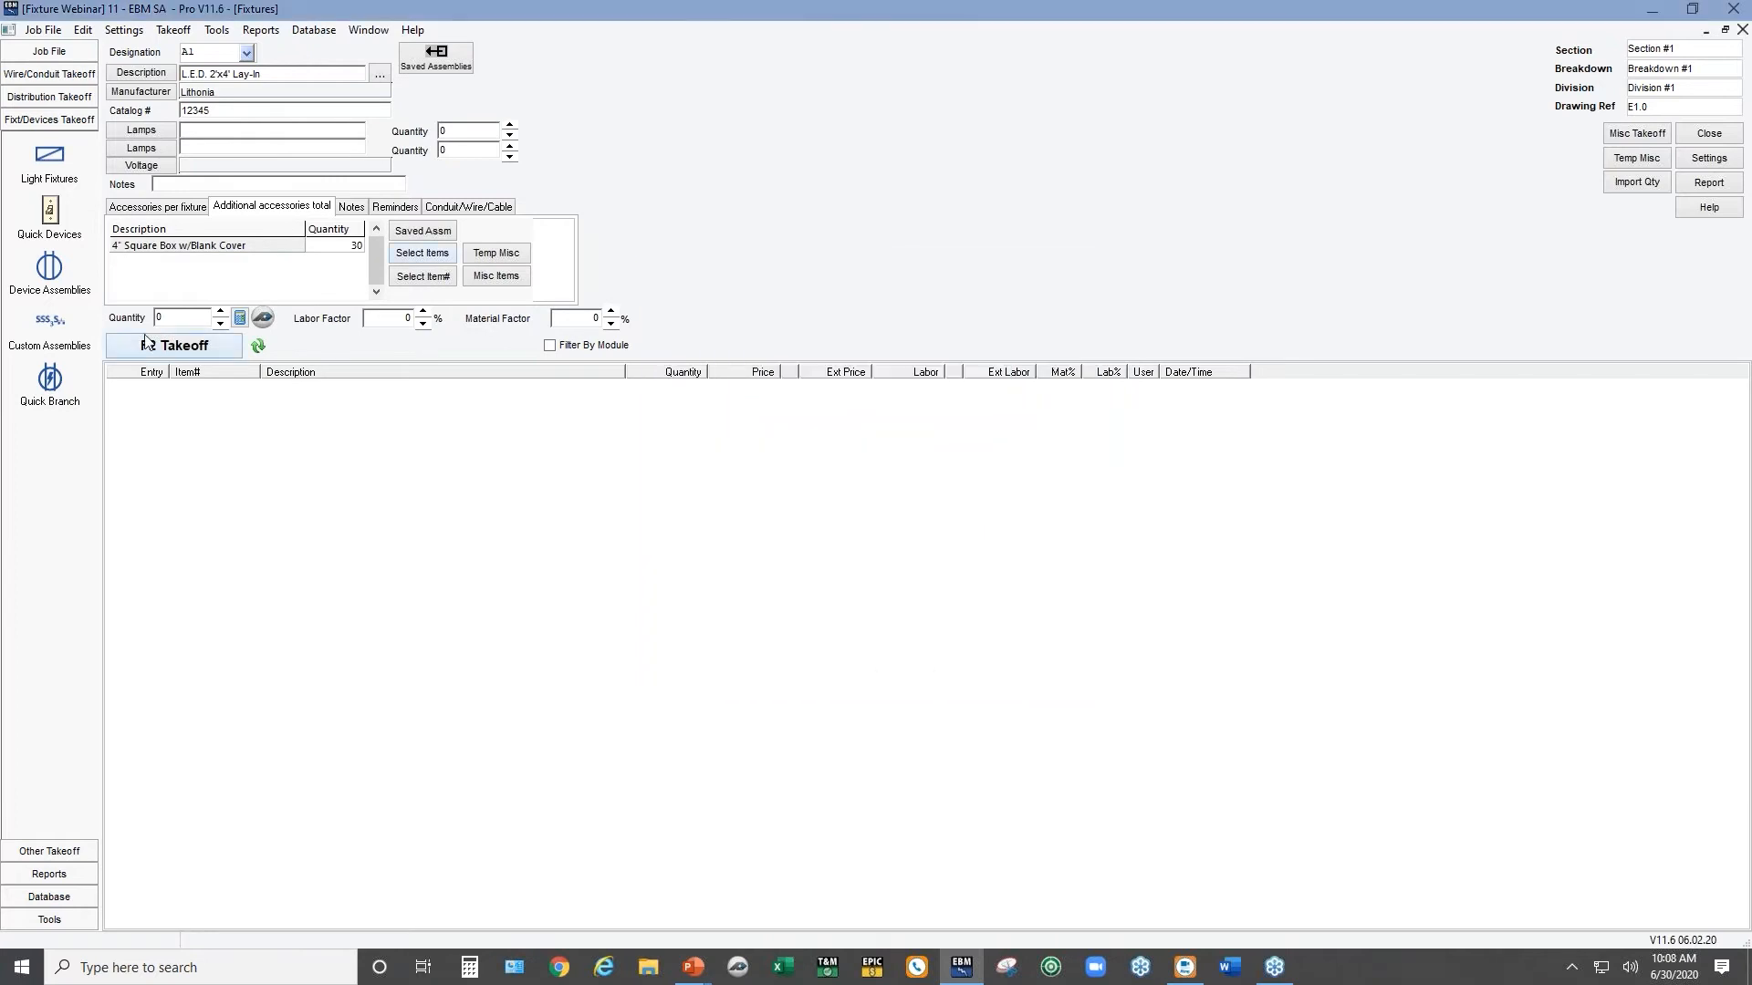
Set fixture A1's quantity to 60, take it off into the job, and check the prices of the listed items
double_click(173, 317)
type("60")
left_click(164, 204)
left_click(199, 354)
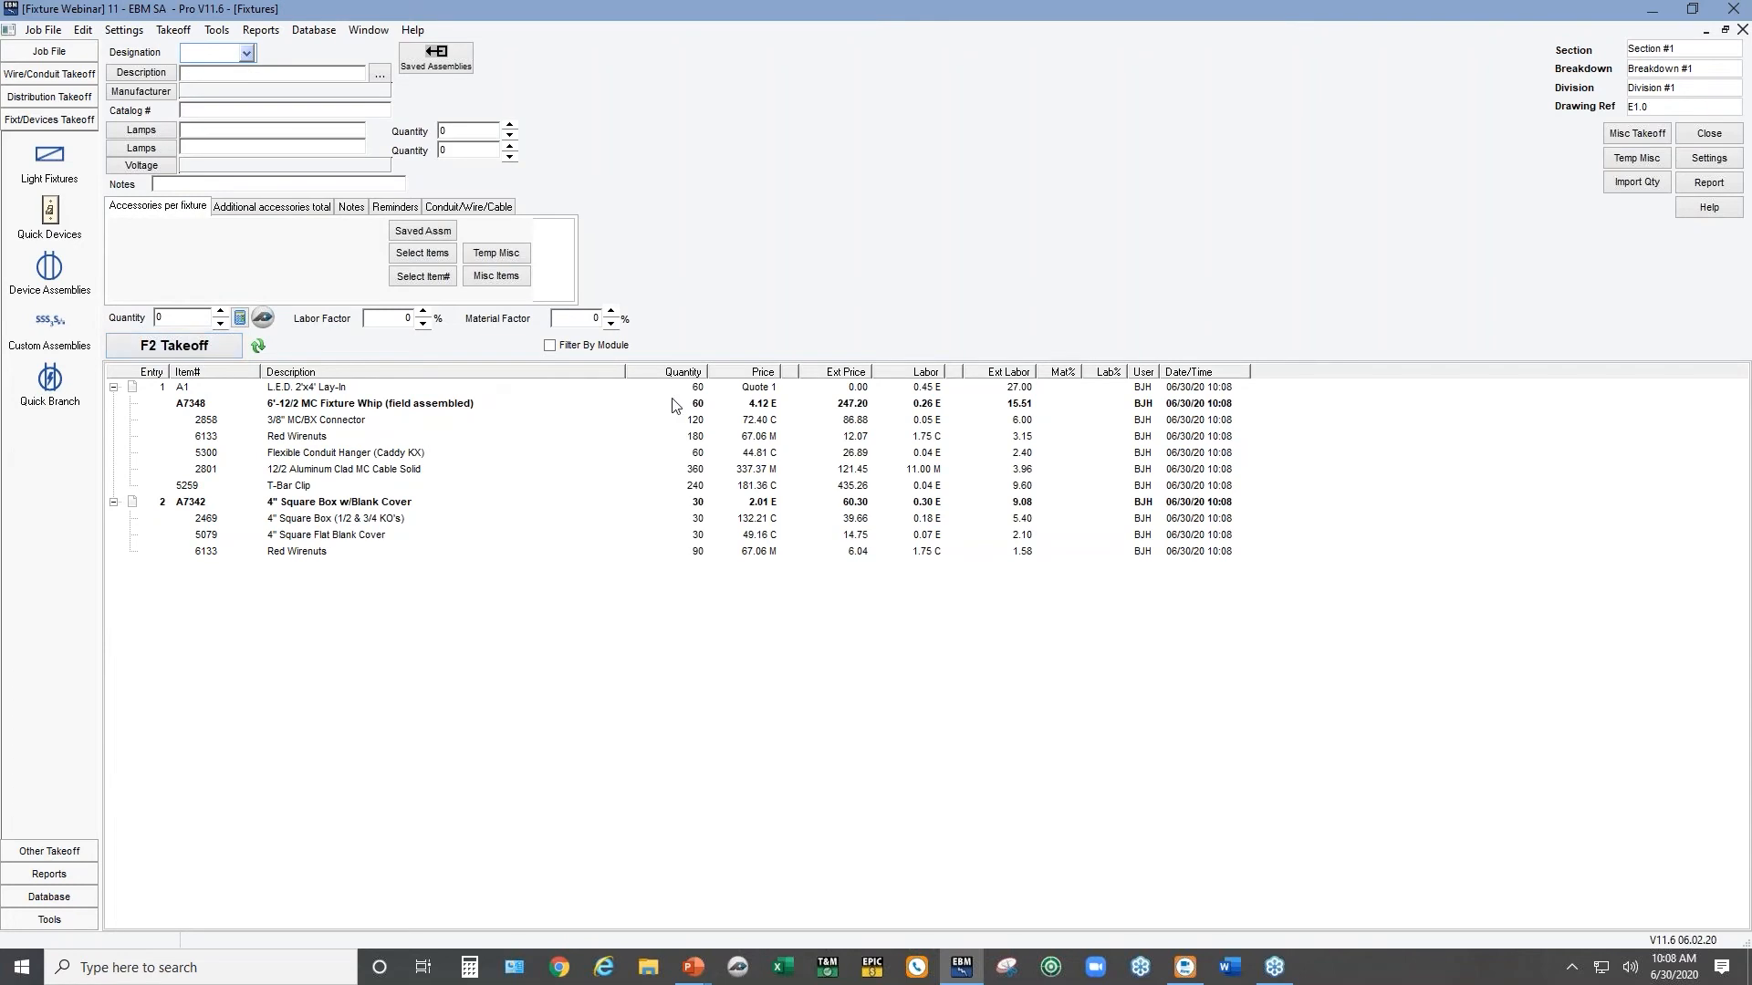
left_click(763, 388)
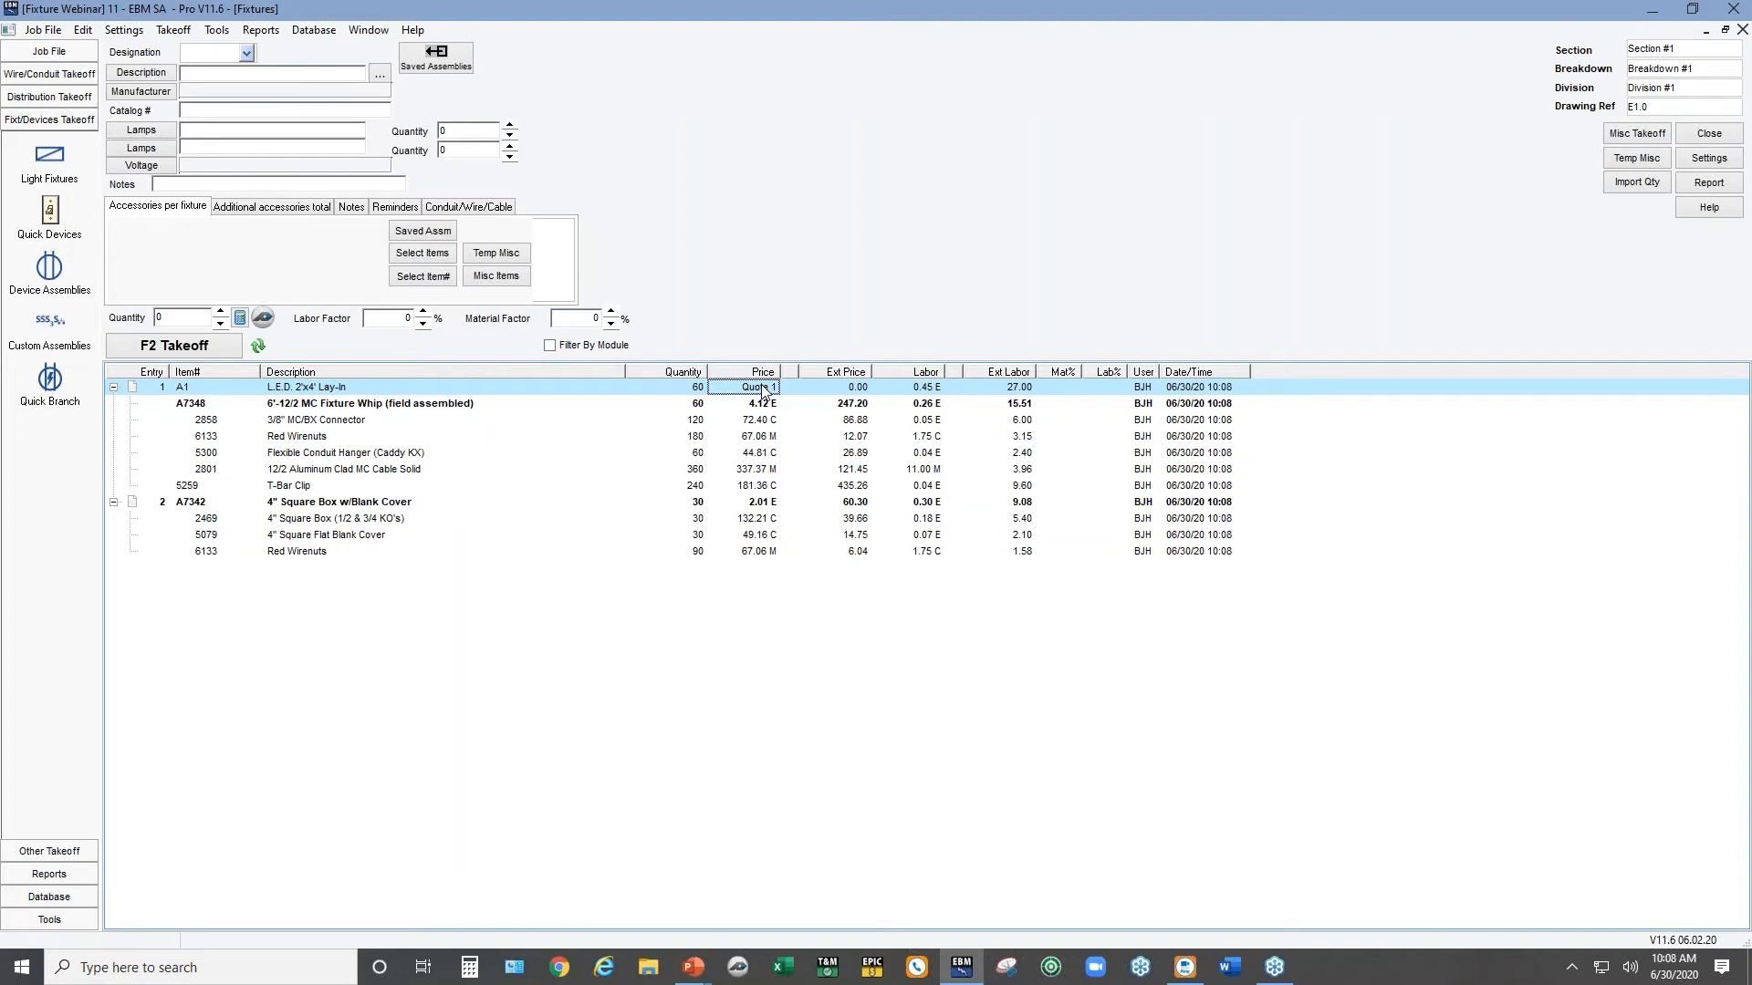
scroll(766, 393, "down", 2)
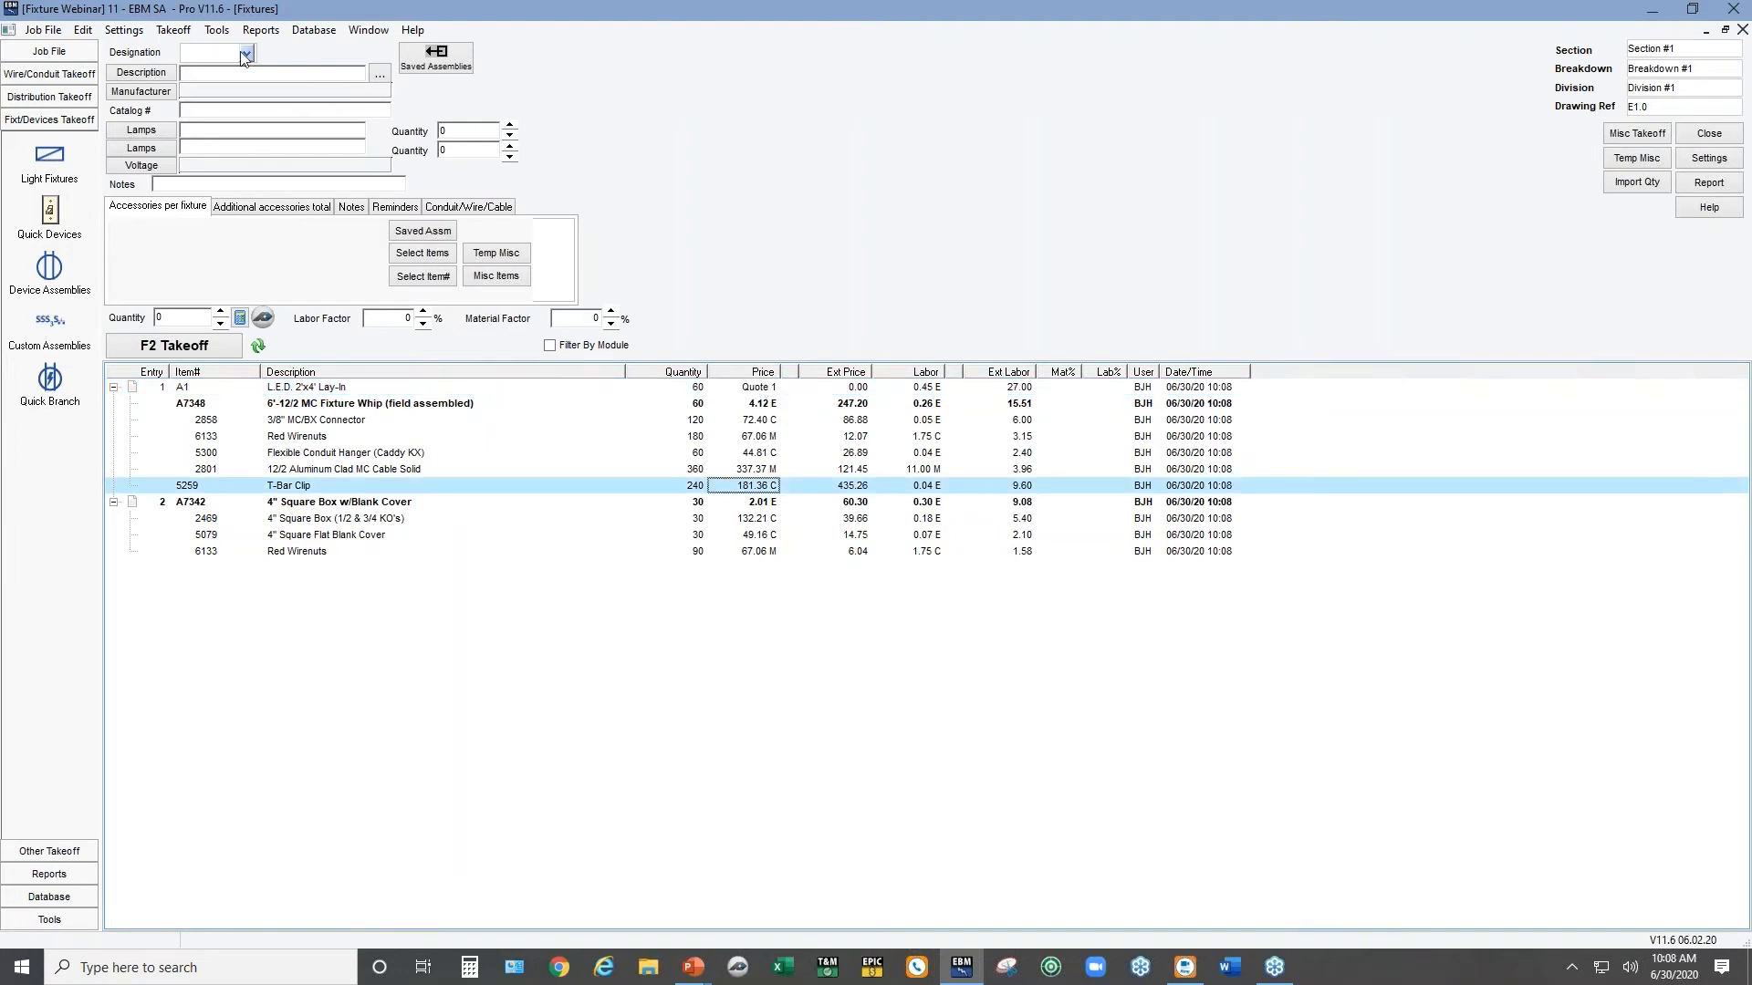
Start a fixture with designation A1-EM, reusing the description, manufacturer, catalog number and per-fixture accessories of A1
left_click(189, 55)
type("A1-")
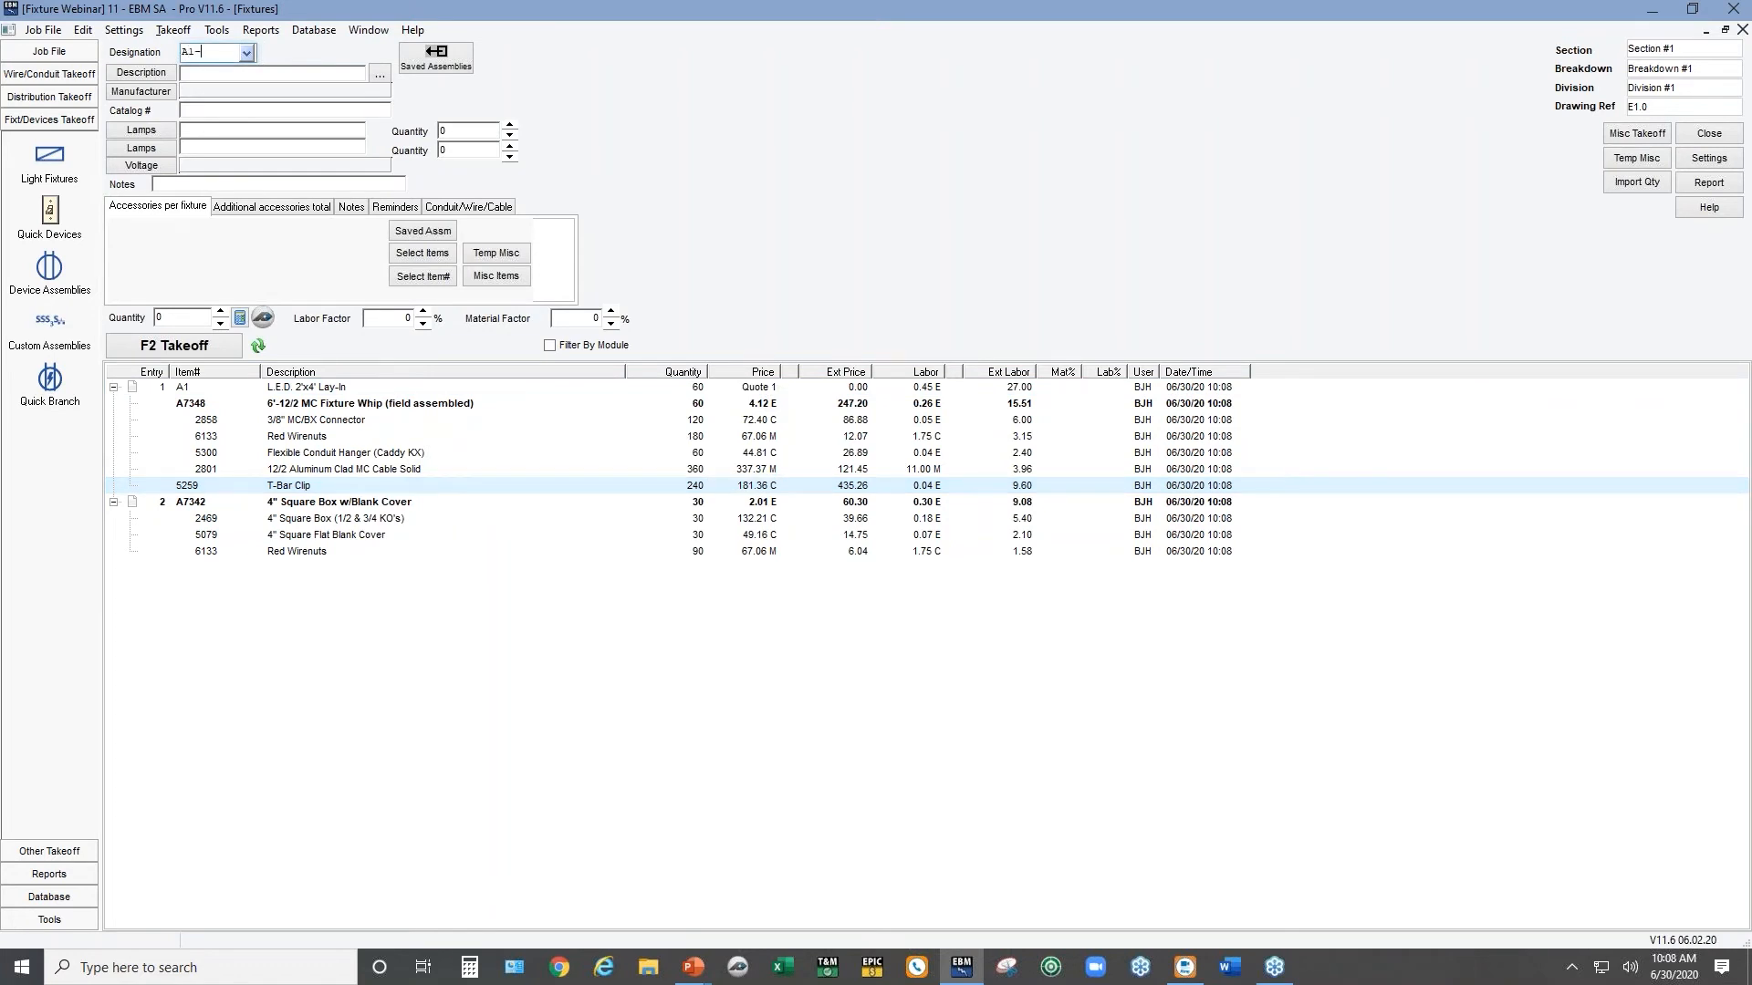
type("M")
left_click(249, 52)
left_click(215, 72)
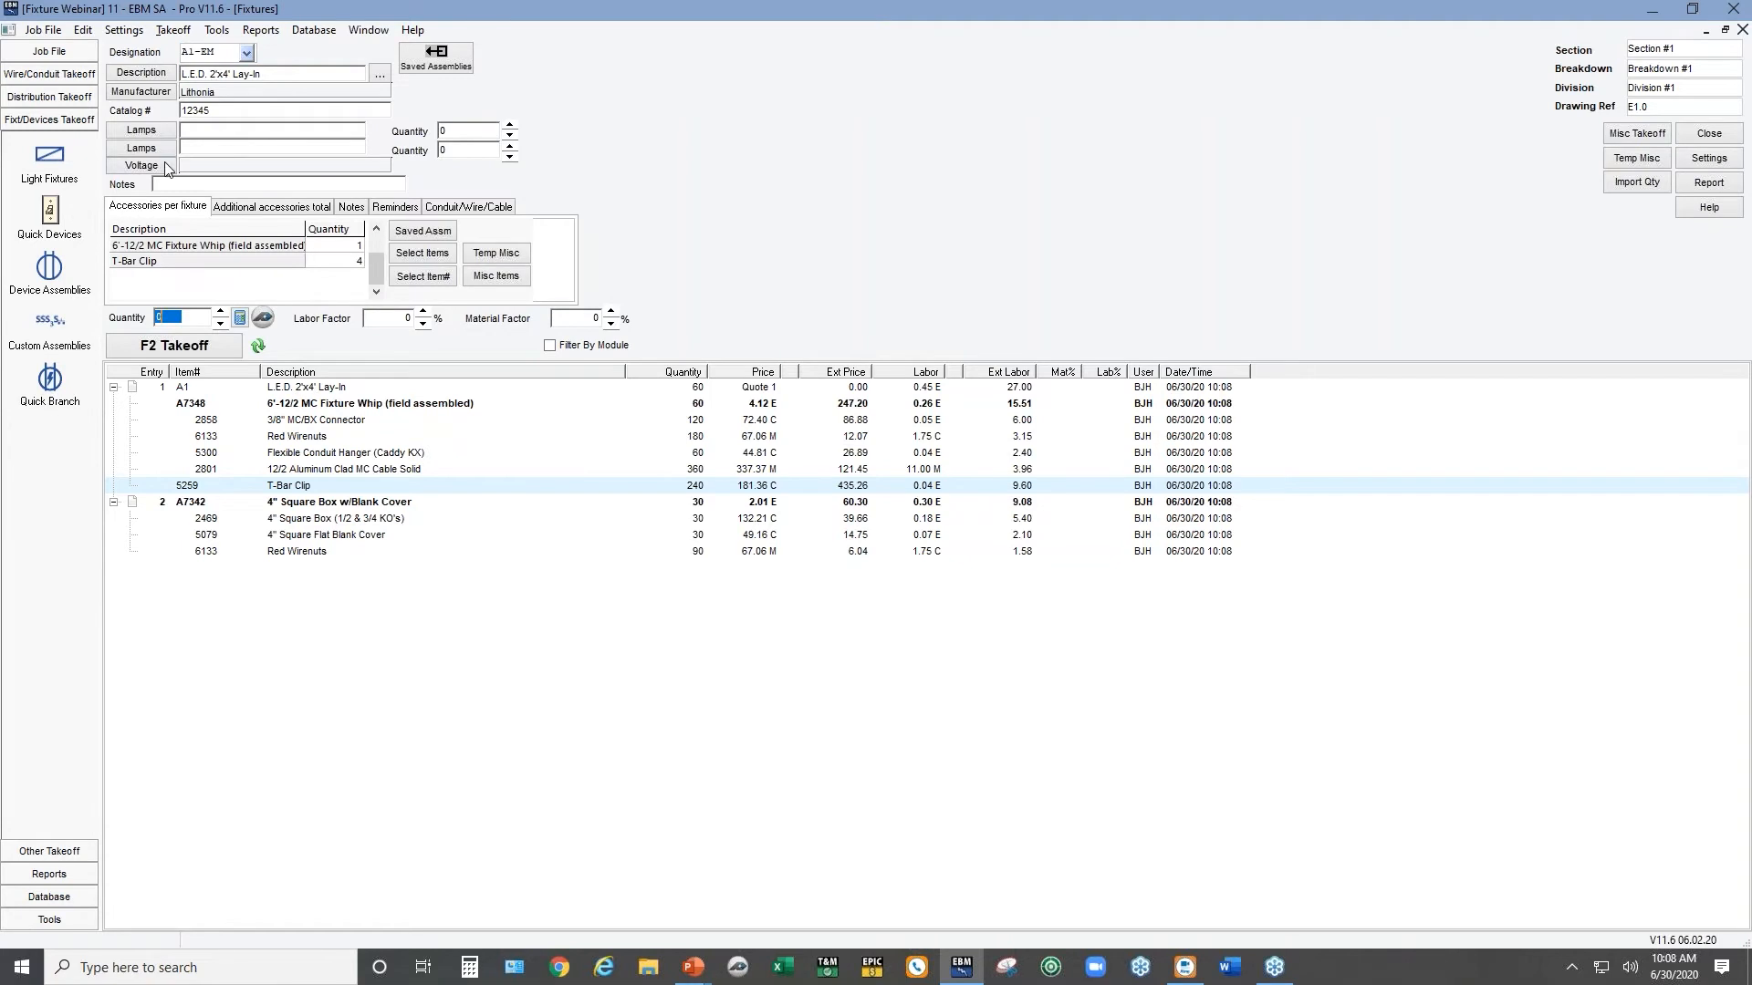
Enter EMERGENCY as the note for fixture A1-EM and extend its catalog number to 12345-EM
left_click(189, 188)
type("EMERGENCY")
left_click(231, 113)
type("-EM")
left_click(268, 210)
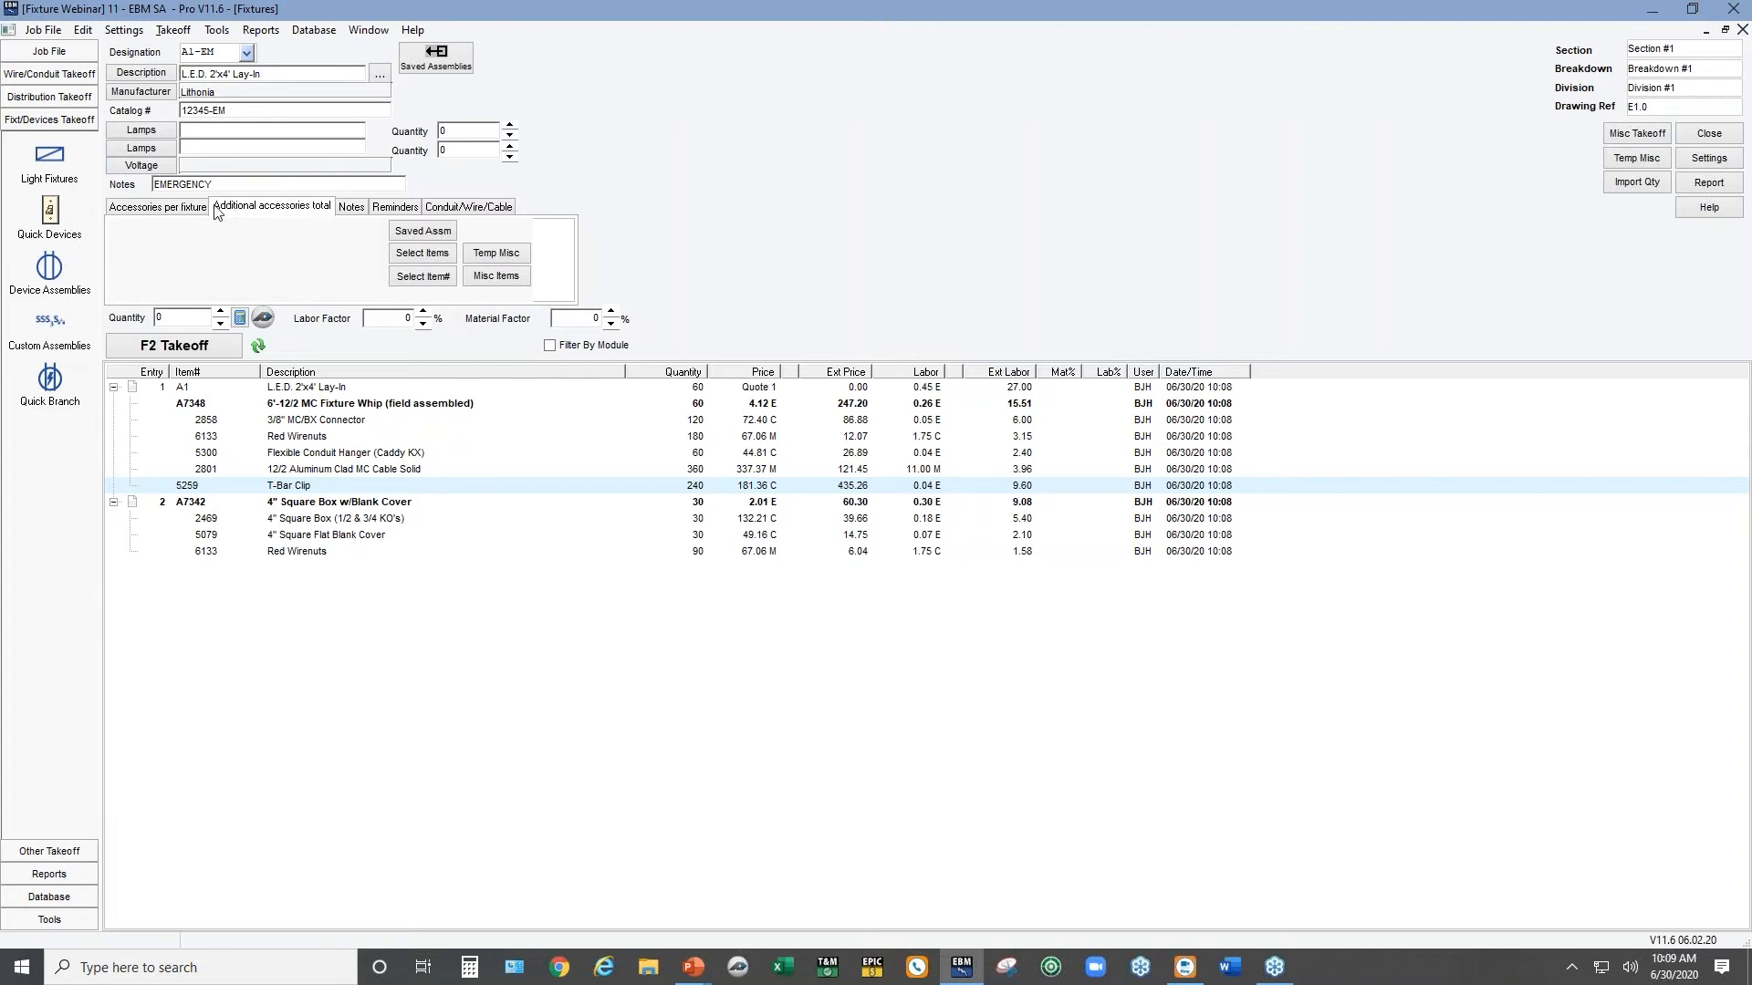
Add 0.5 of the outlet box 4" Square Box w/Blank Cover to the per-fixture accessories of fixture A1-EM
left_click(165, 209)
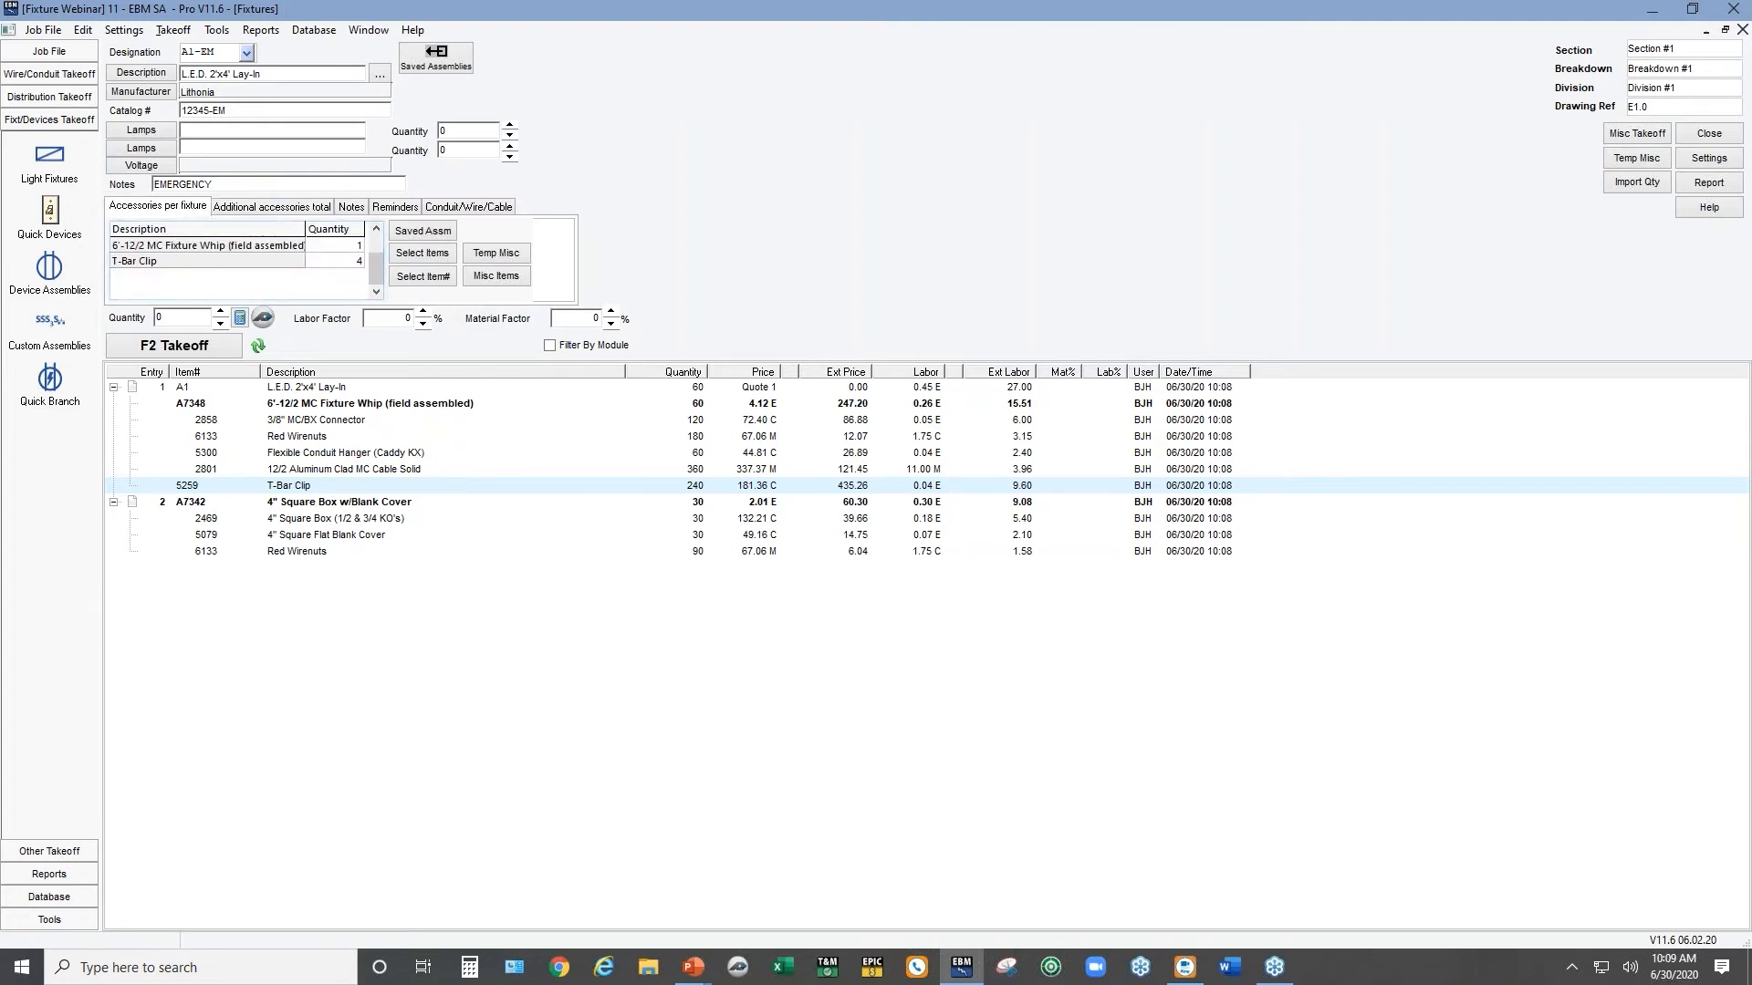
left_click(407, 258)
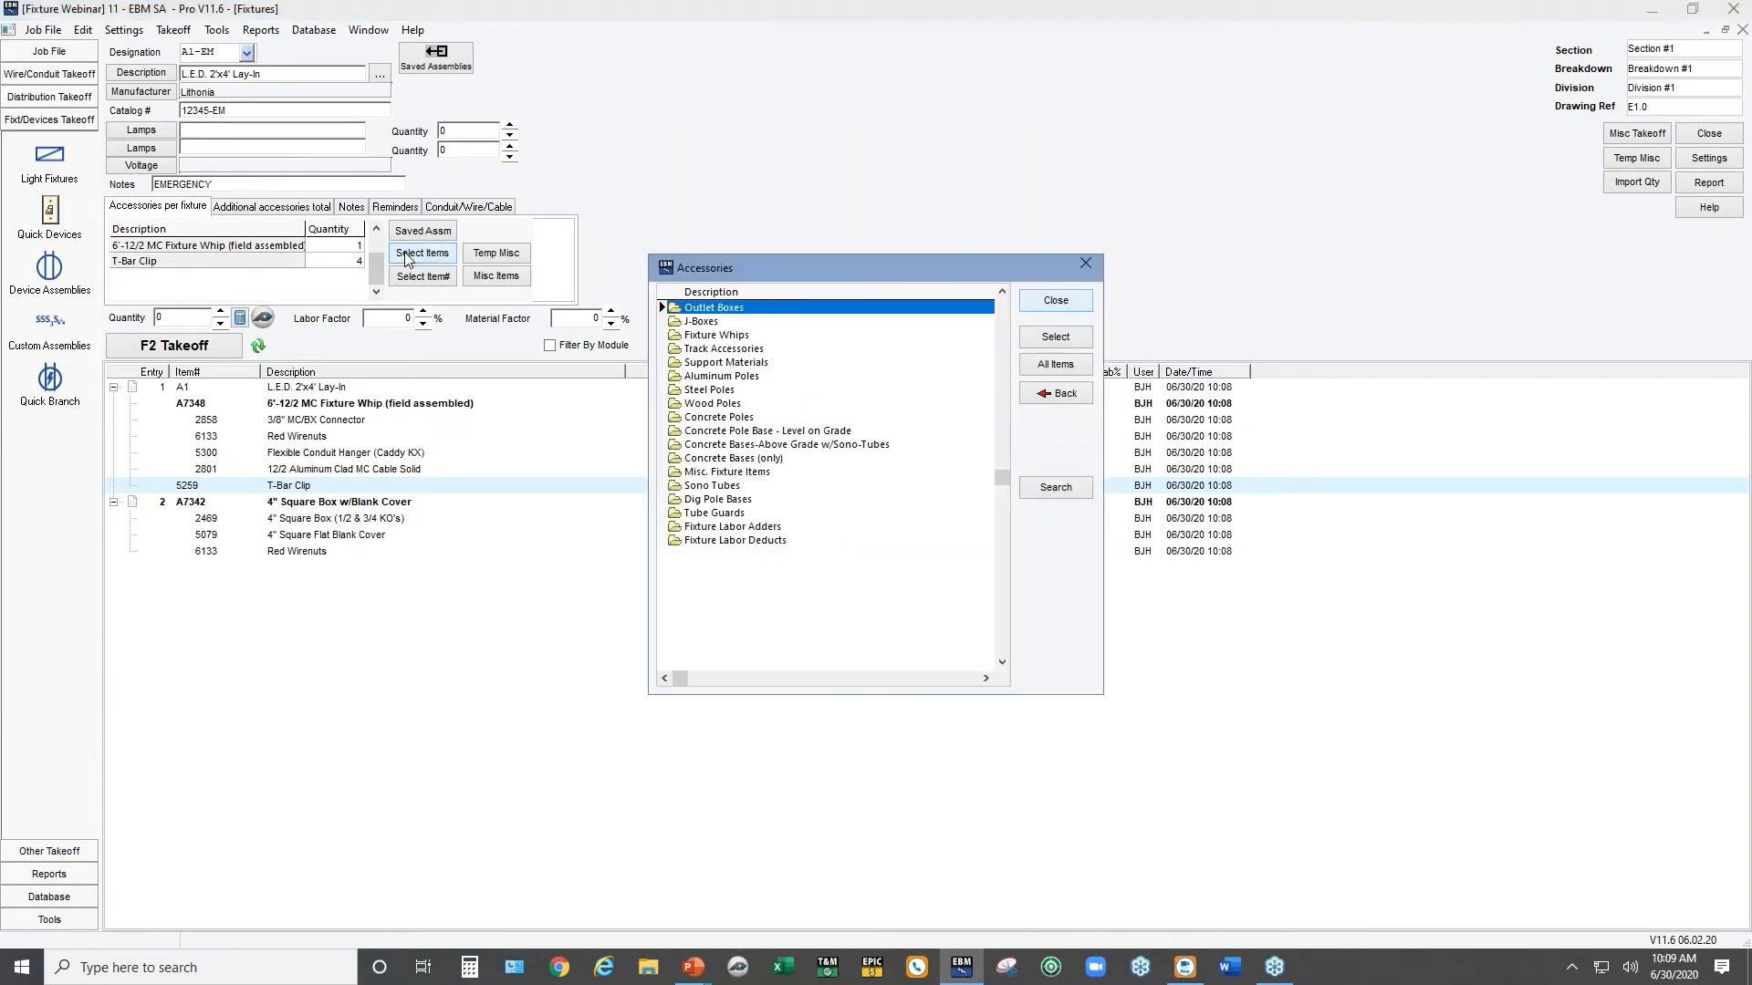
double_click(695, 308)
double_click(705, 307)
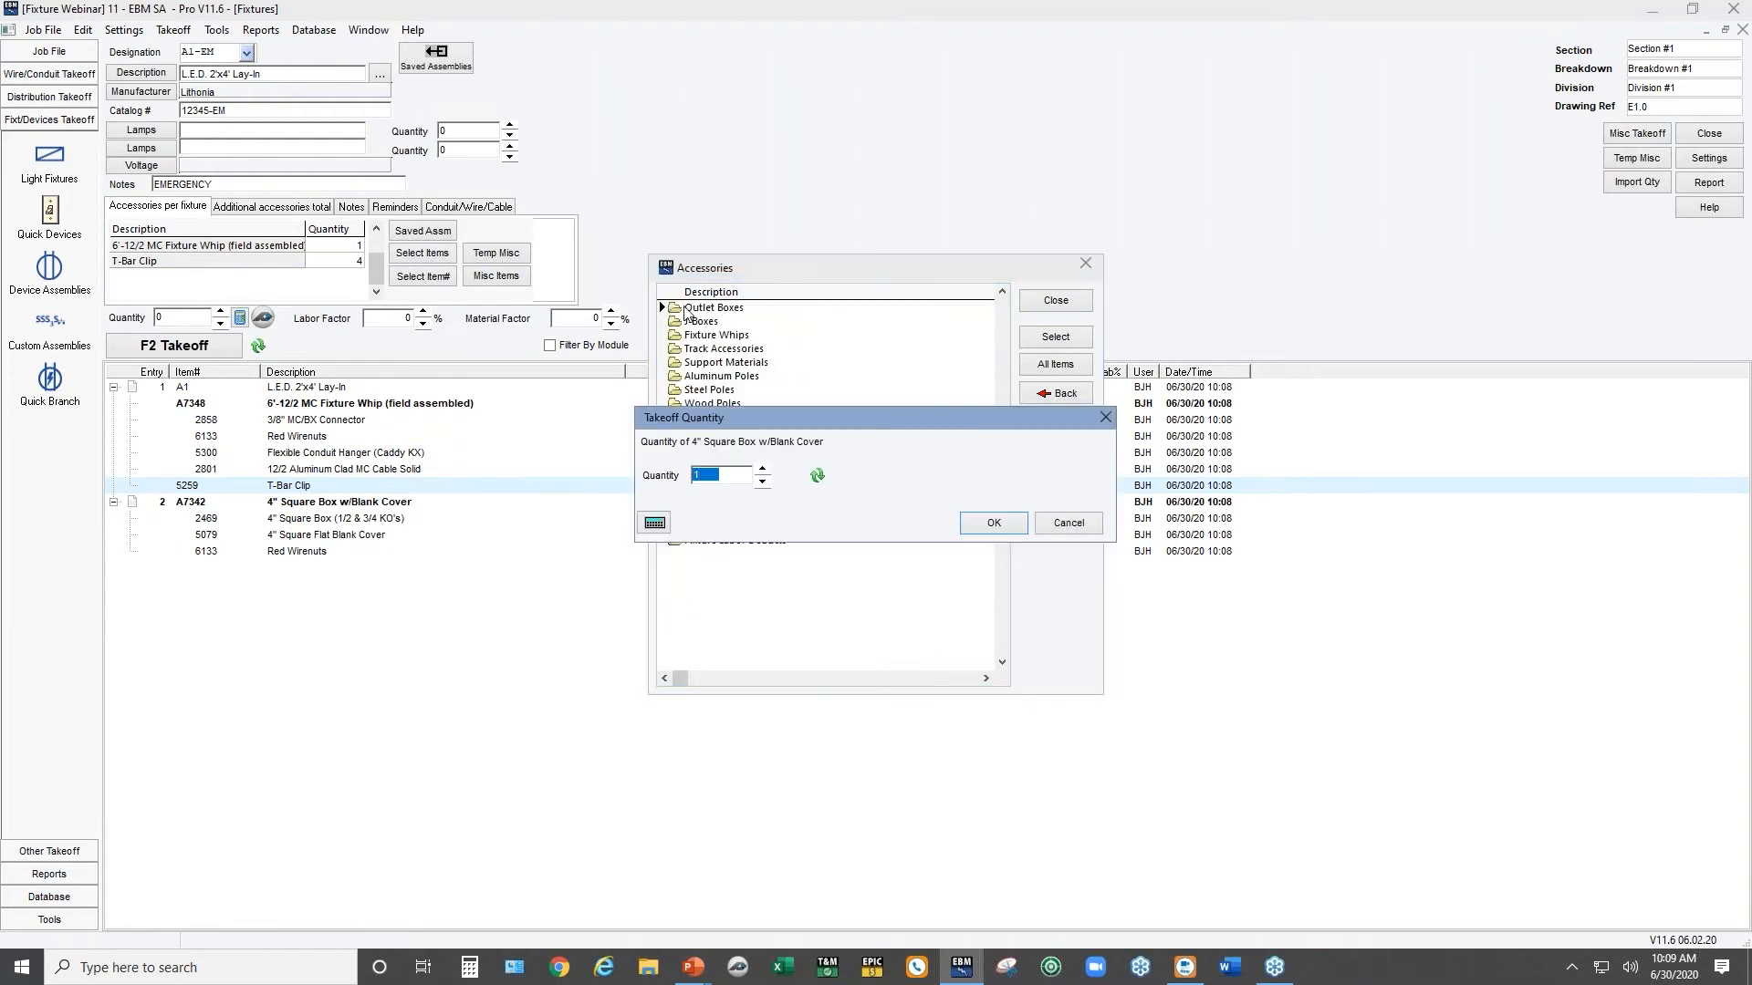
type(".5")
left_click(992, 529)
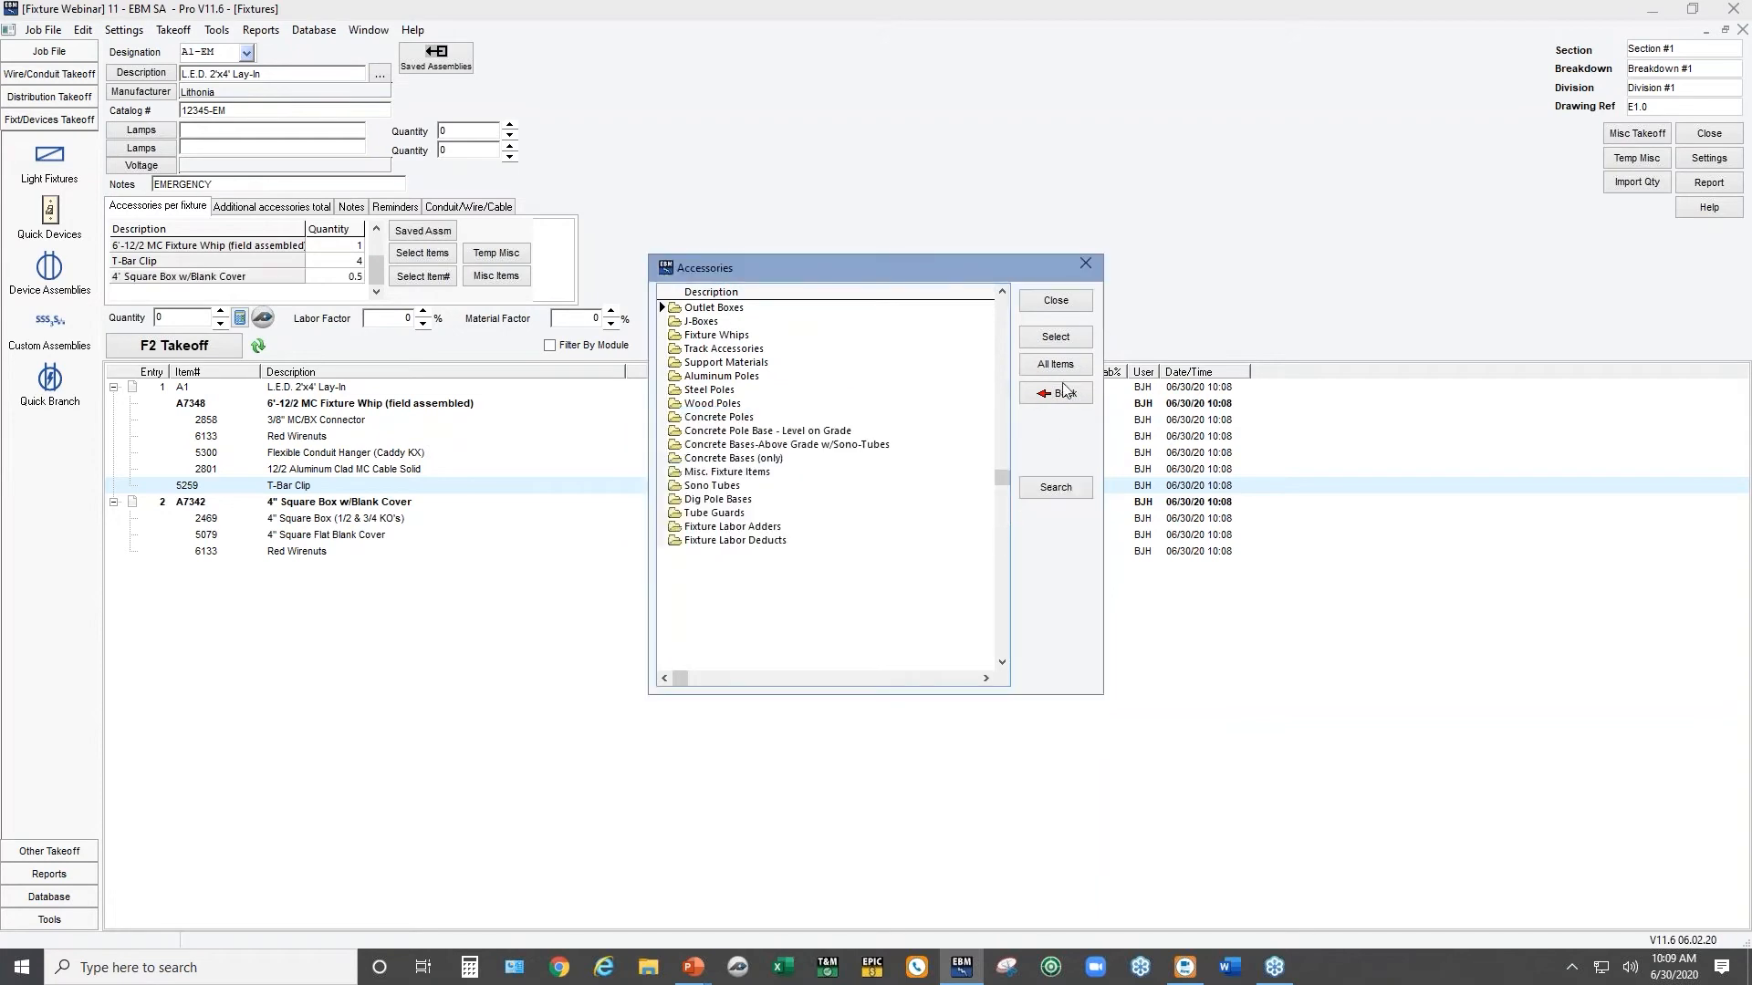
left_click(1041, 305)
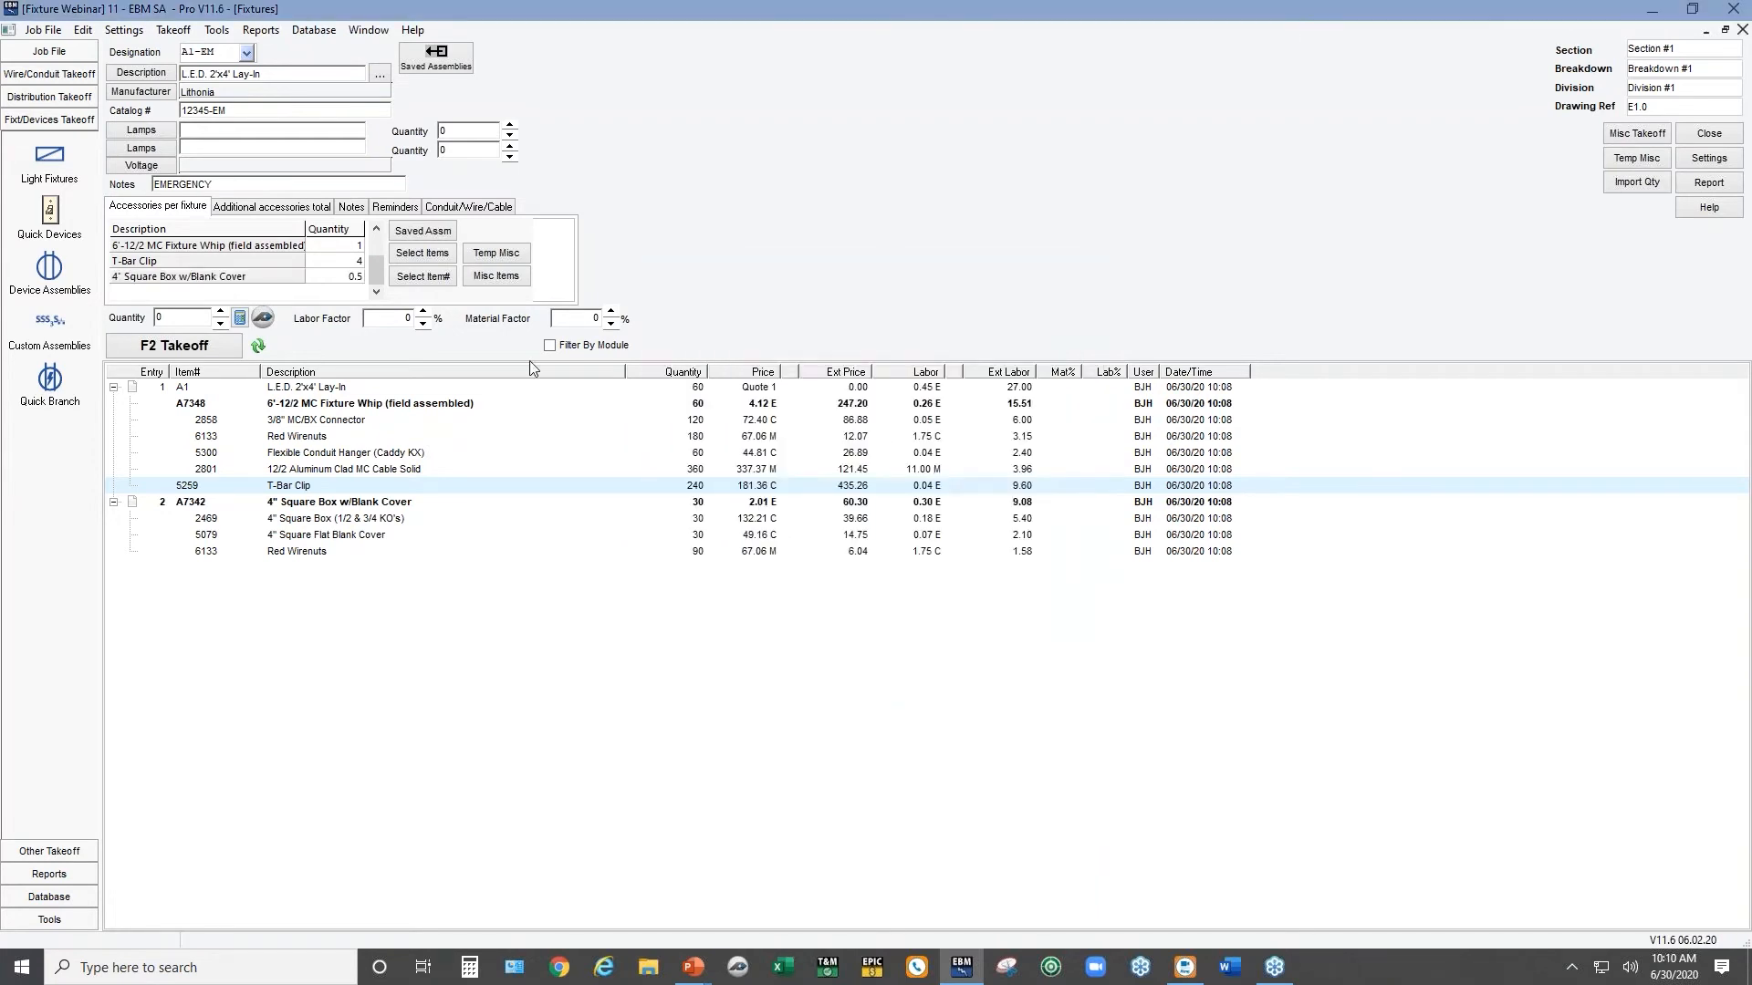
Set fixture A1-EM's quantity to 12 and take it off into the job
double_click(188, 316)
type("12")
left_click(169, 350)
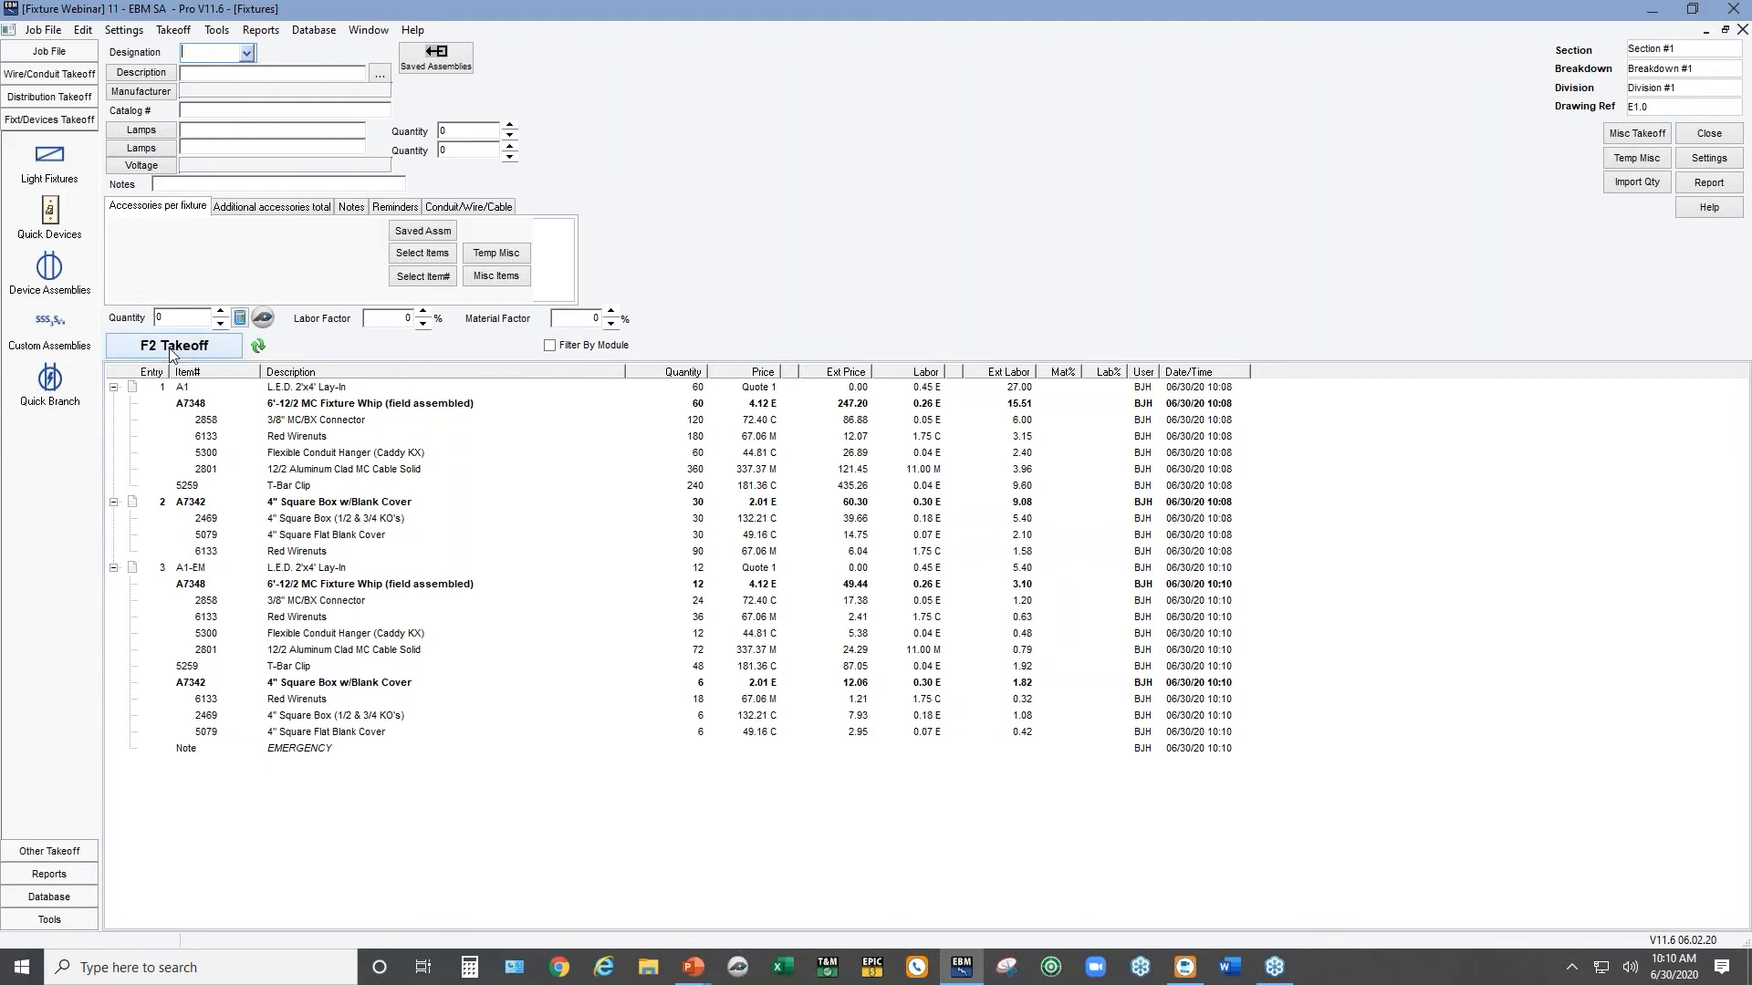
Start a fixture with designation B1, reusing the lay-in fixture's details, and extend its catalog number to 12345-1
type("B1")
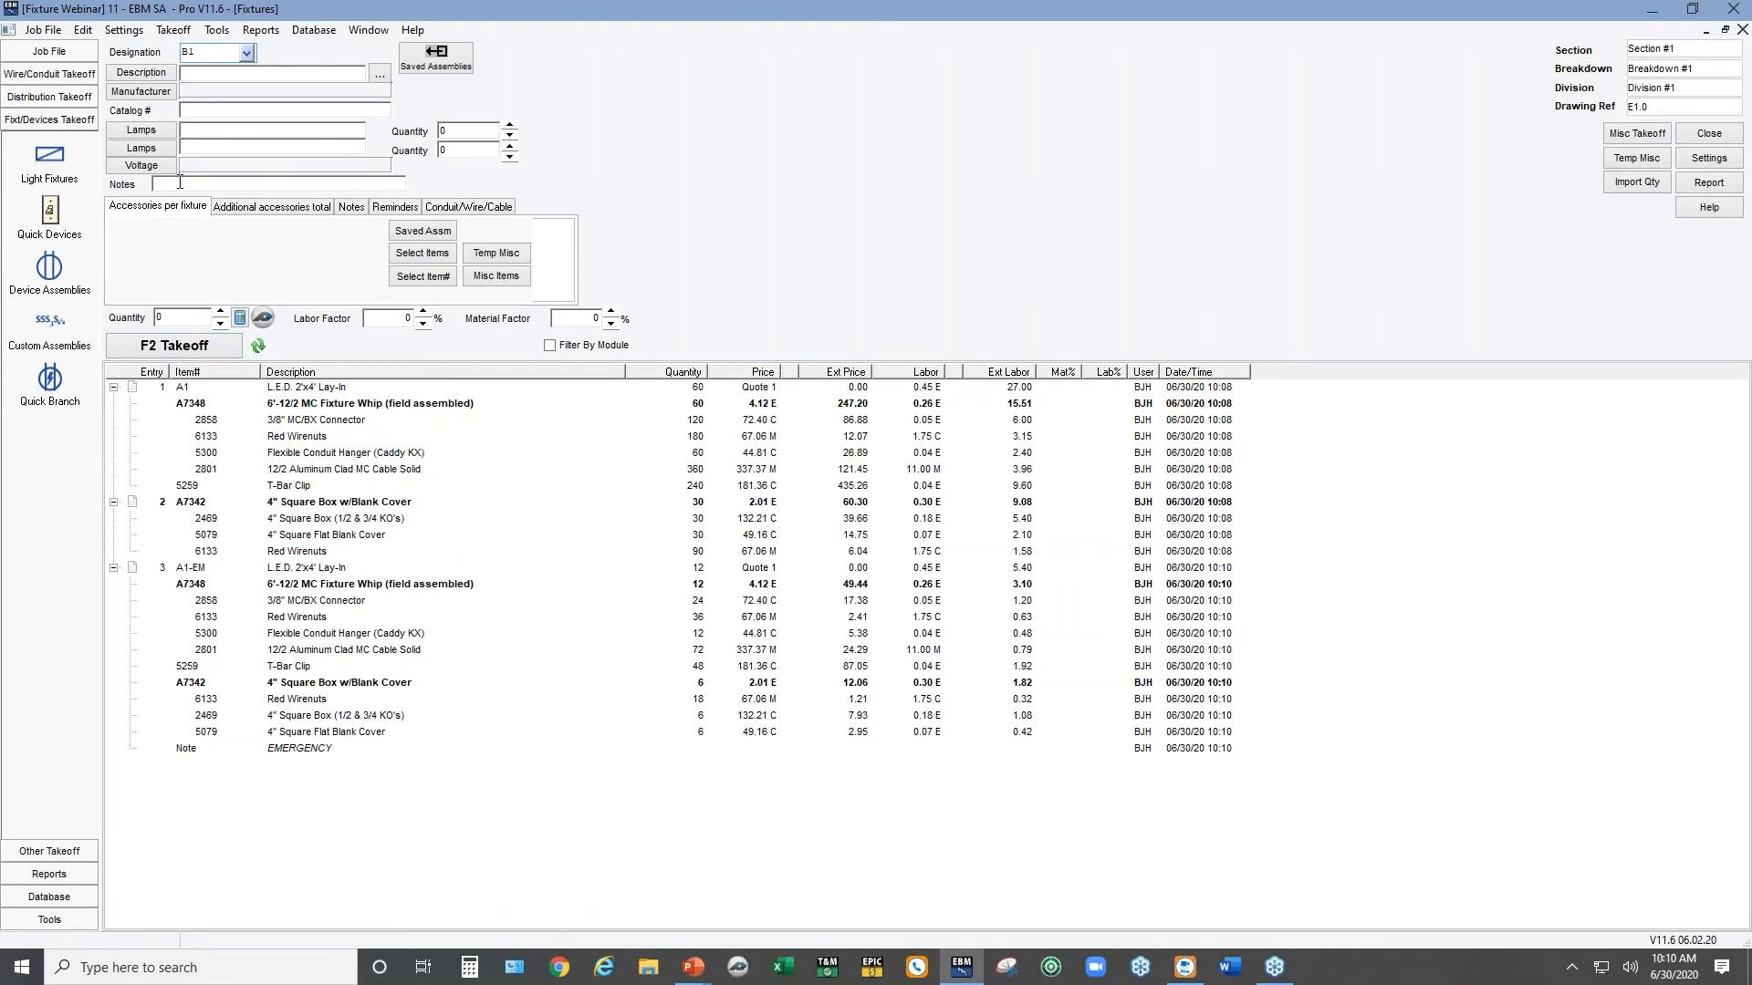
key("Return")
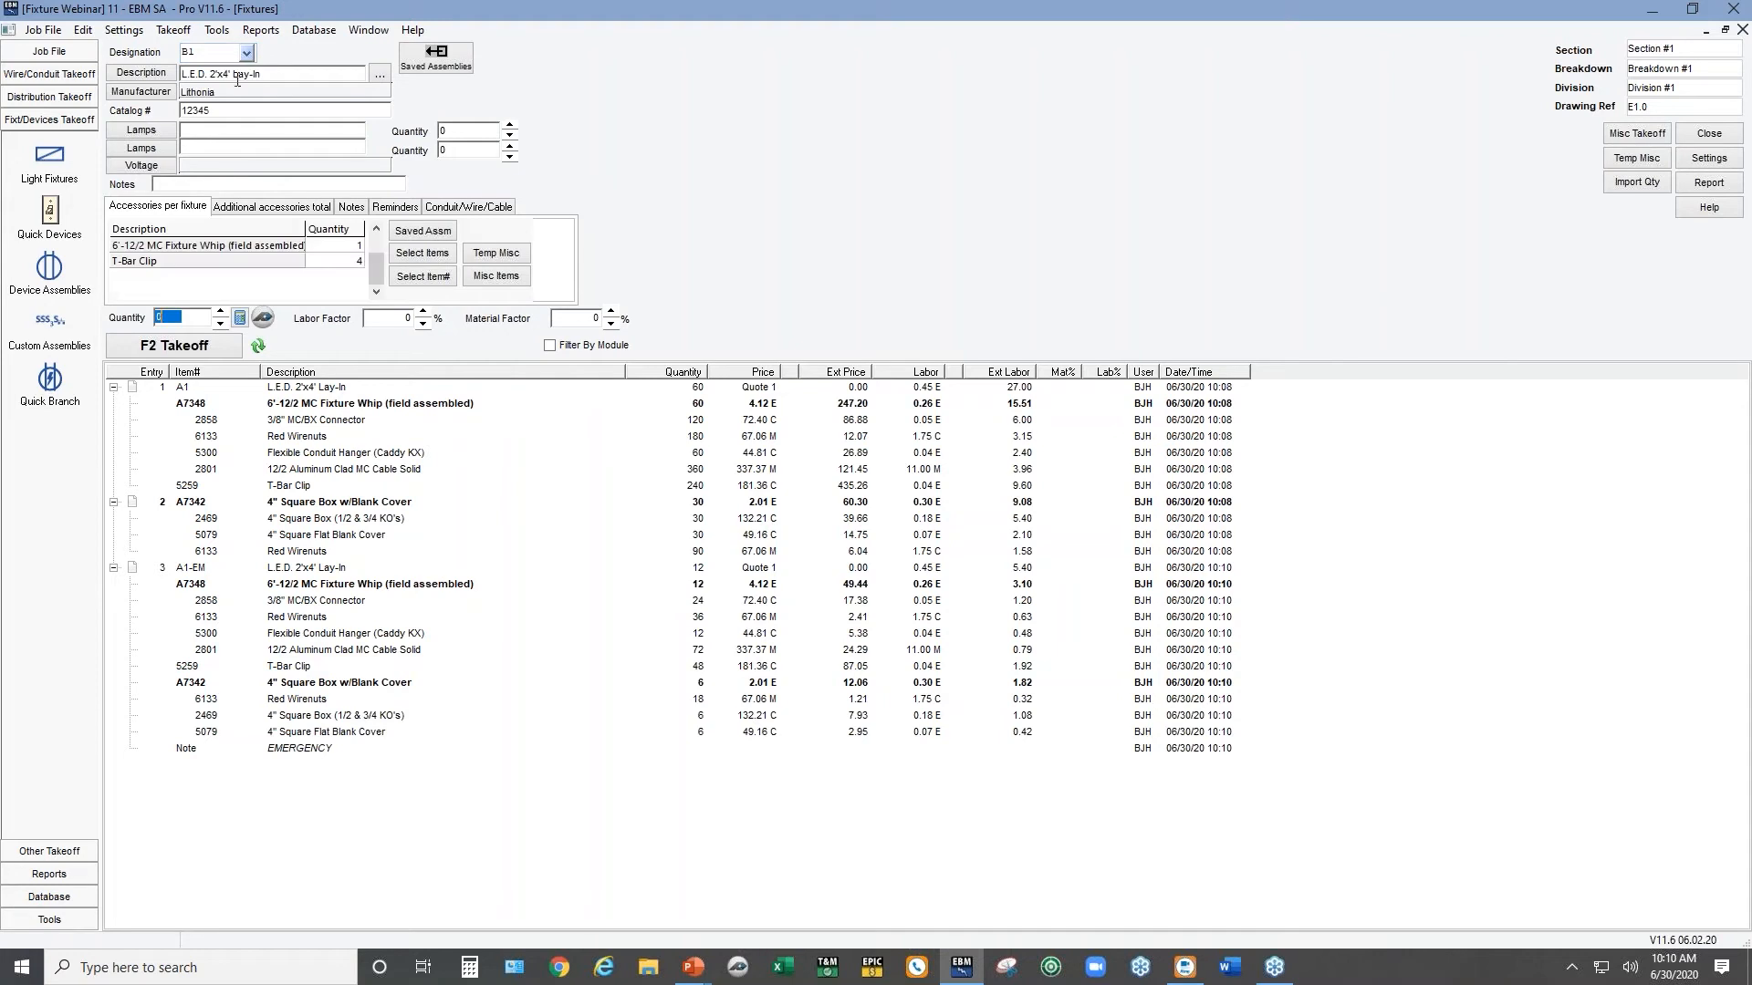
left_click(236, 108)
type("1")
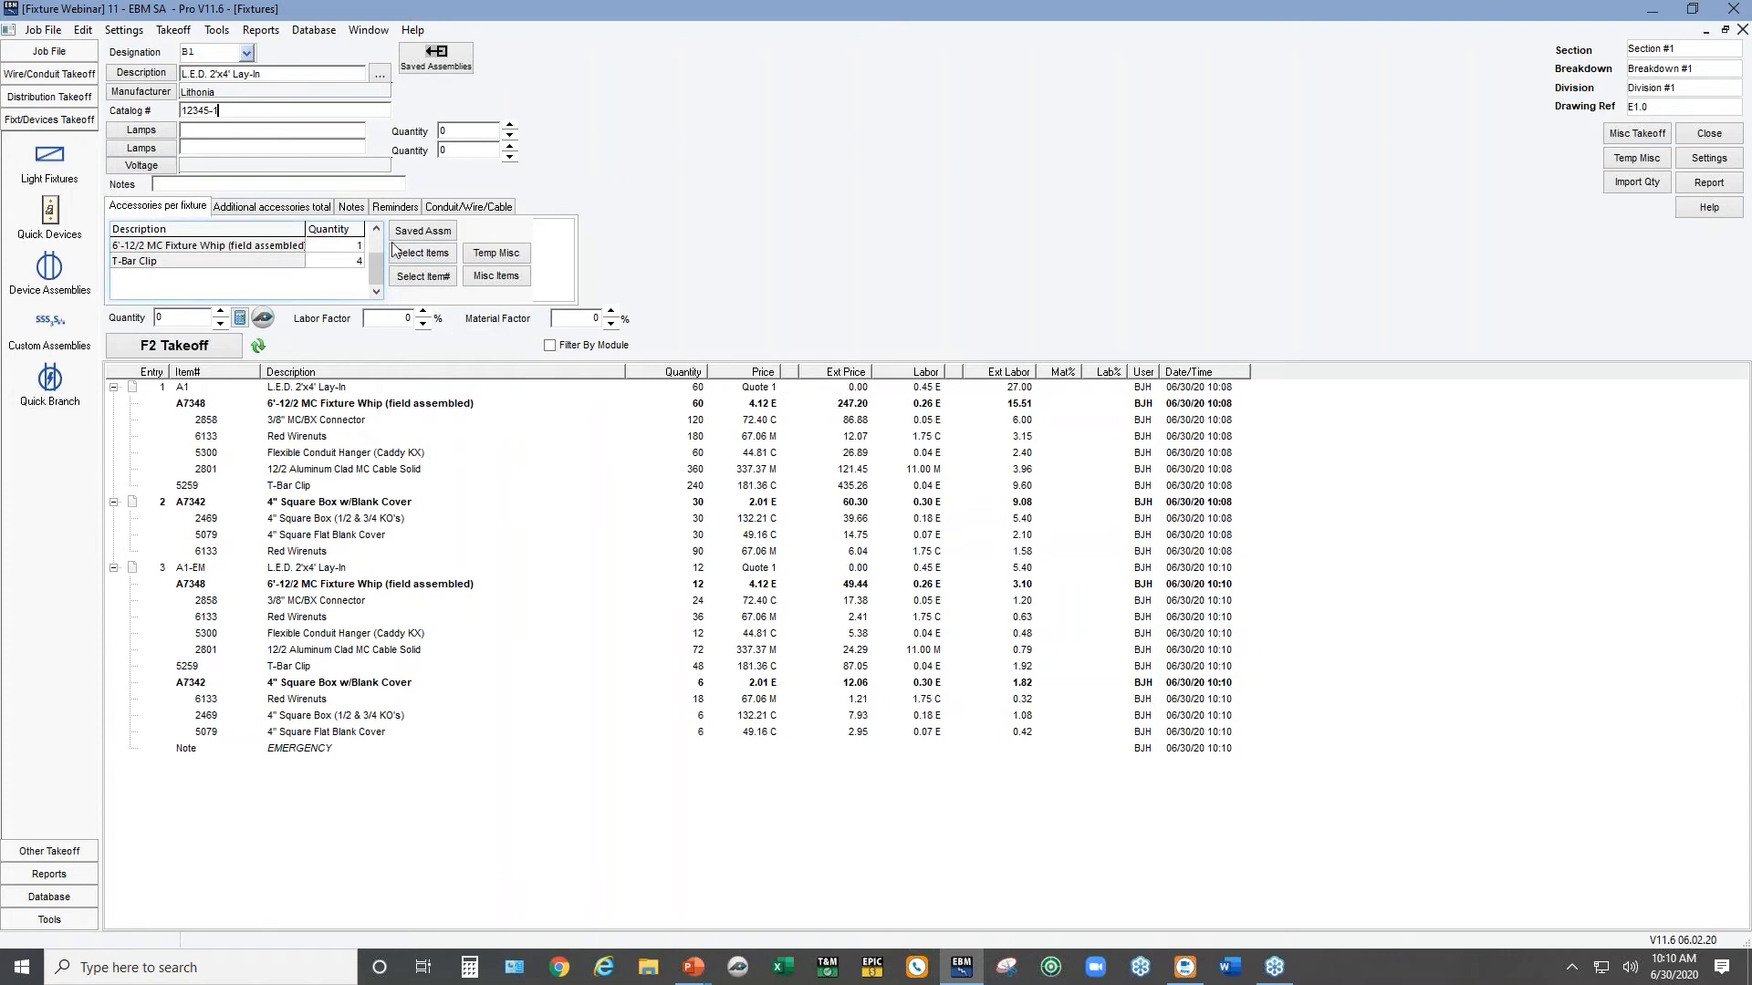
Add 0.25 of the outlet box 4" Square Box w/Blank Cover to the per-fixture accessories of fixture B1
left_click(416, 258)
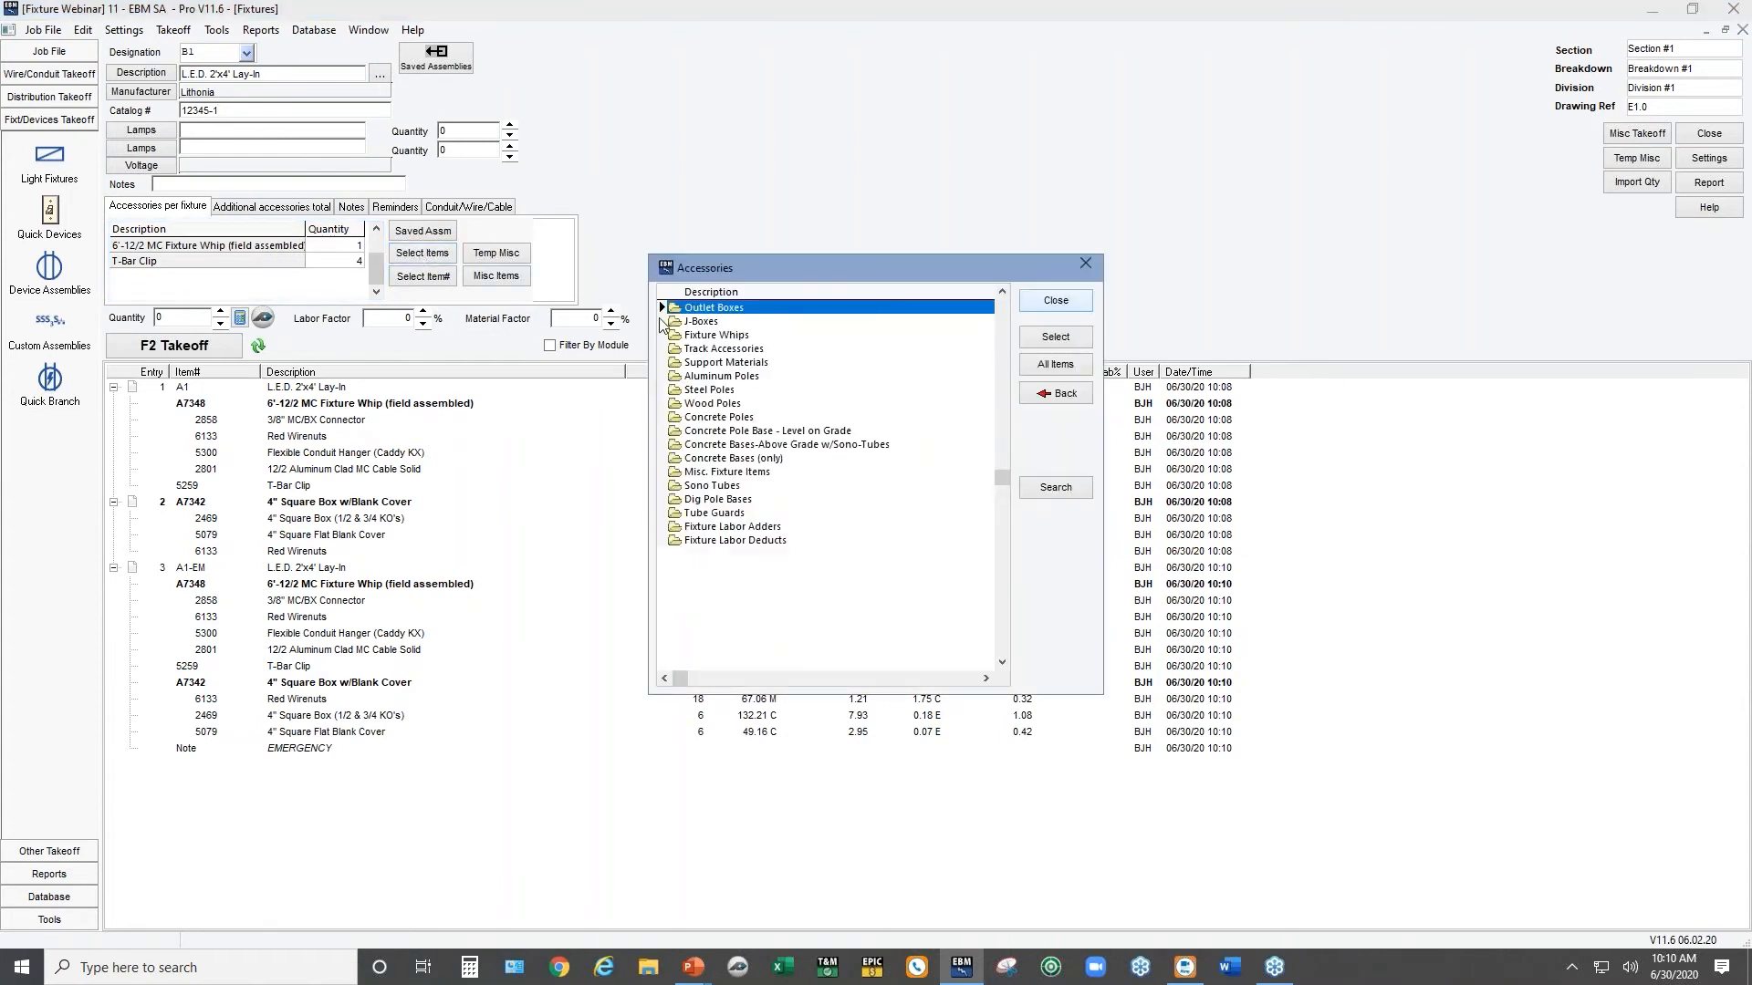
double_click(681, 320)
double_click(697, 309)
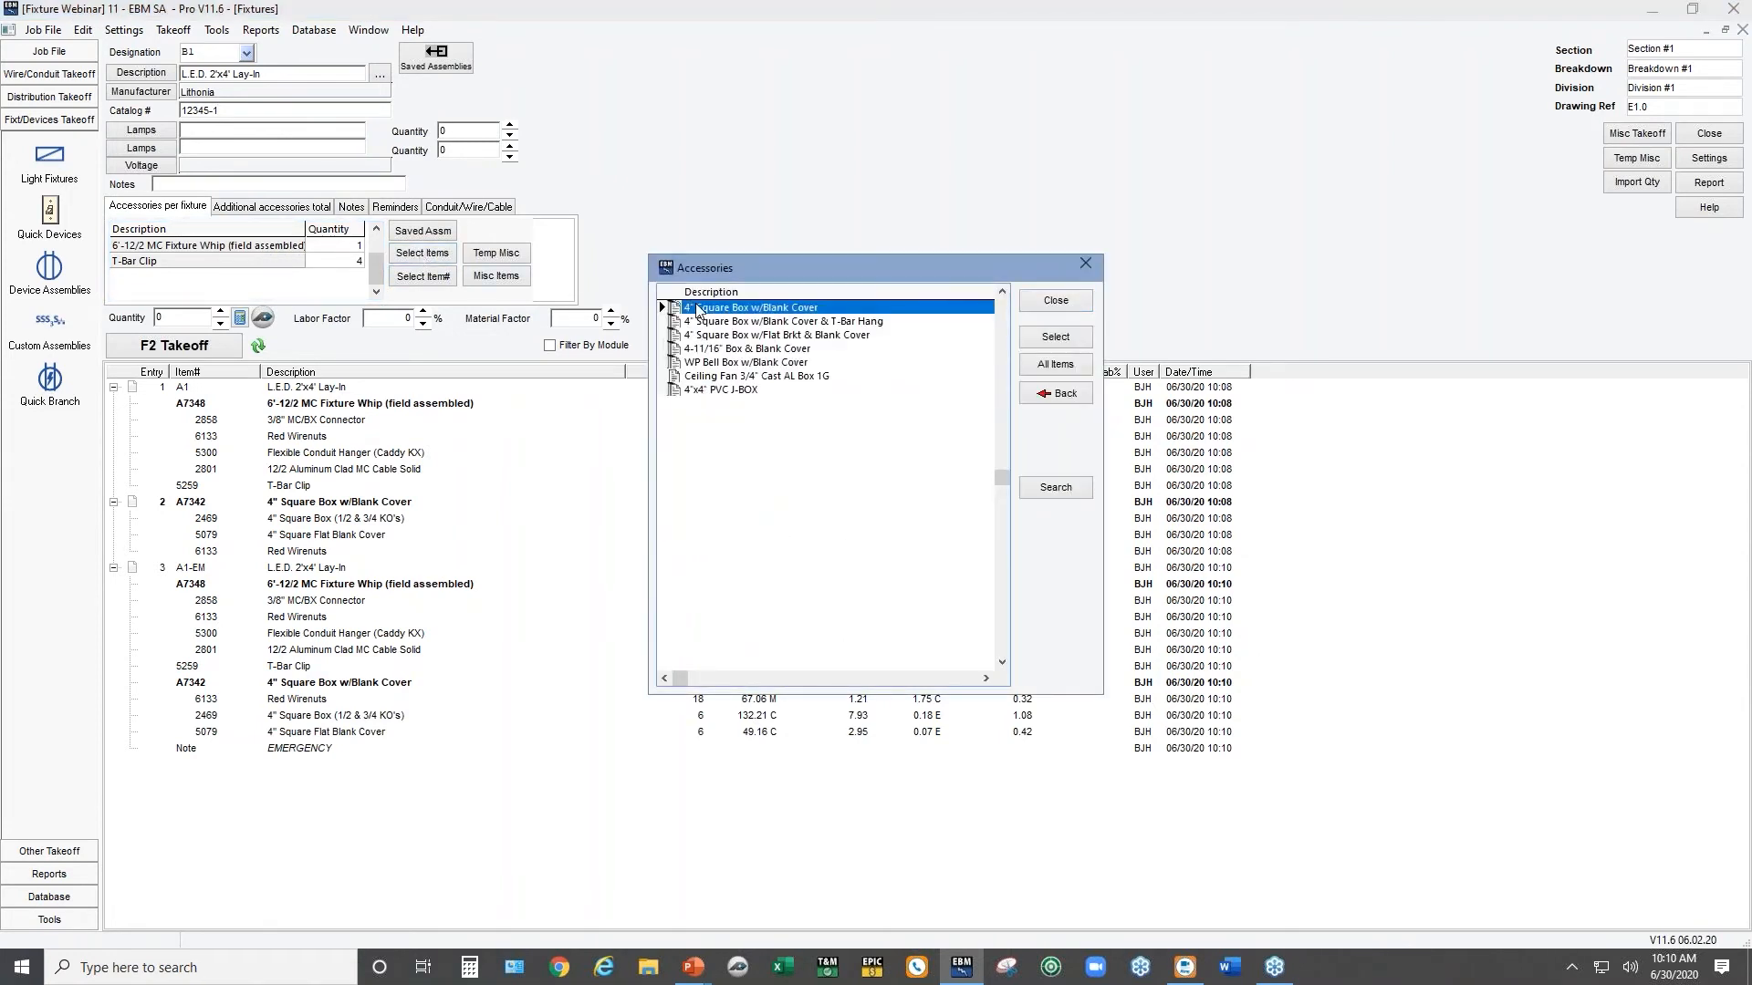
type(".25")
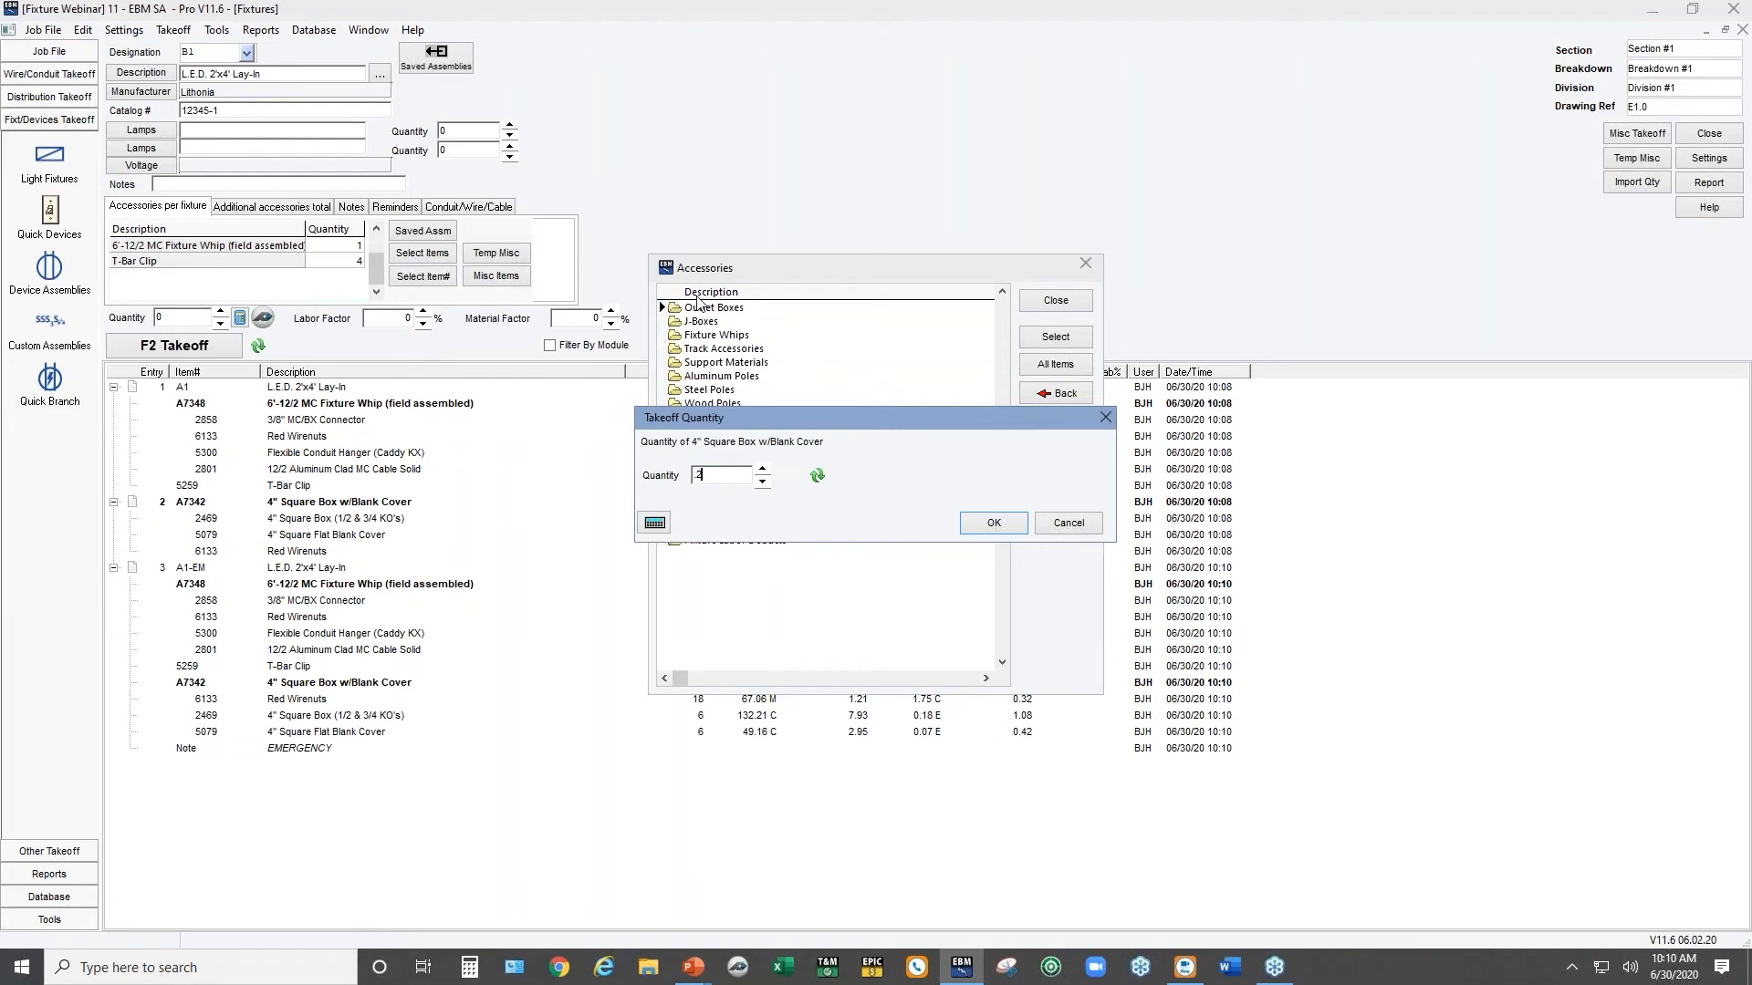
left_click(999, 526)
left_click(1054, 301)
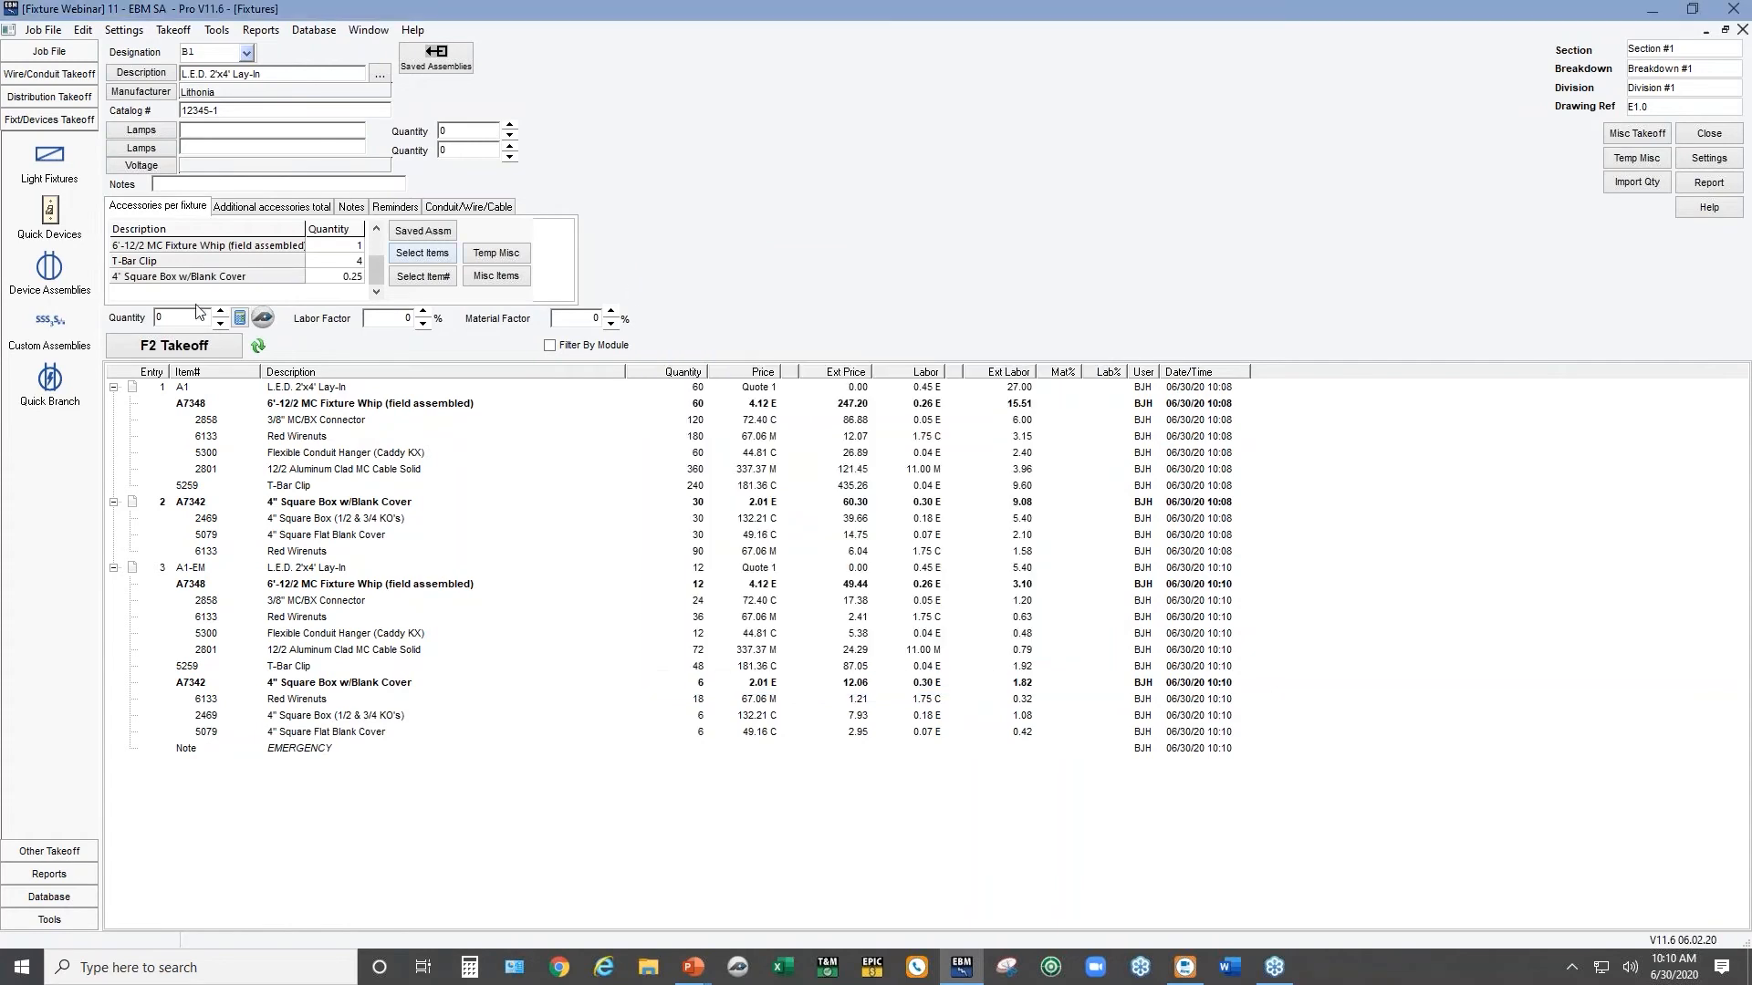
Set fixture B1's quantity to 50 and take it off into the job
left_click(184, 318)
type("50")
left_click(147, 356)
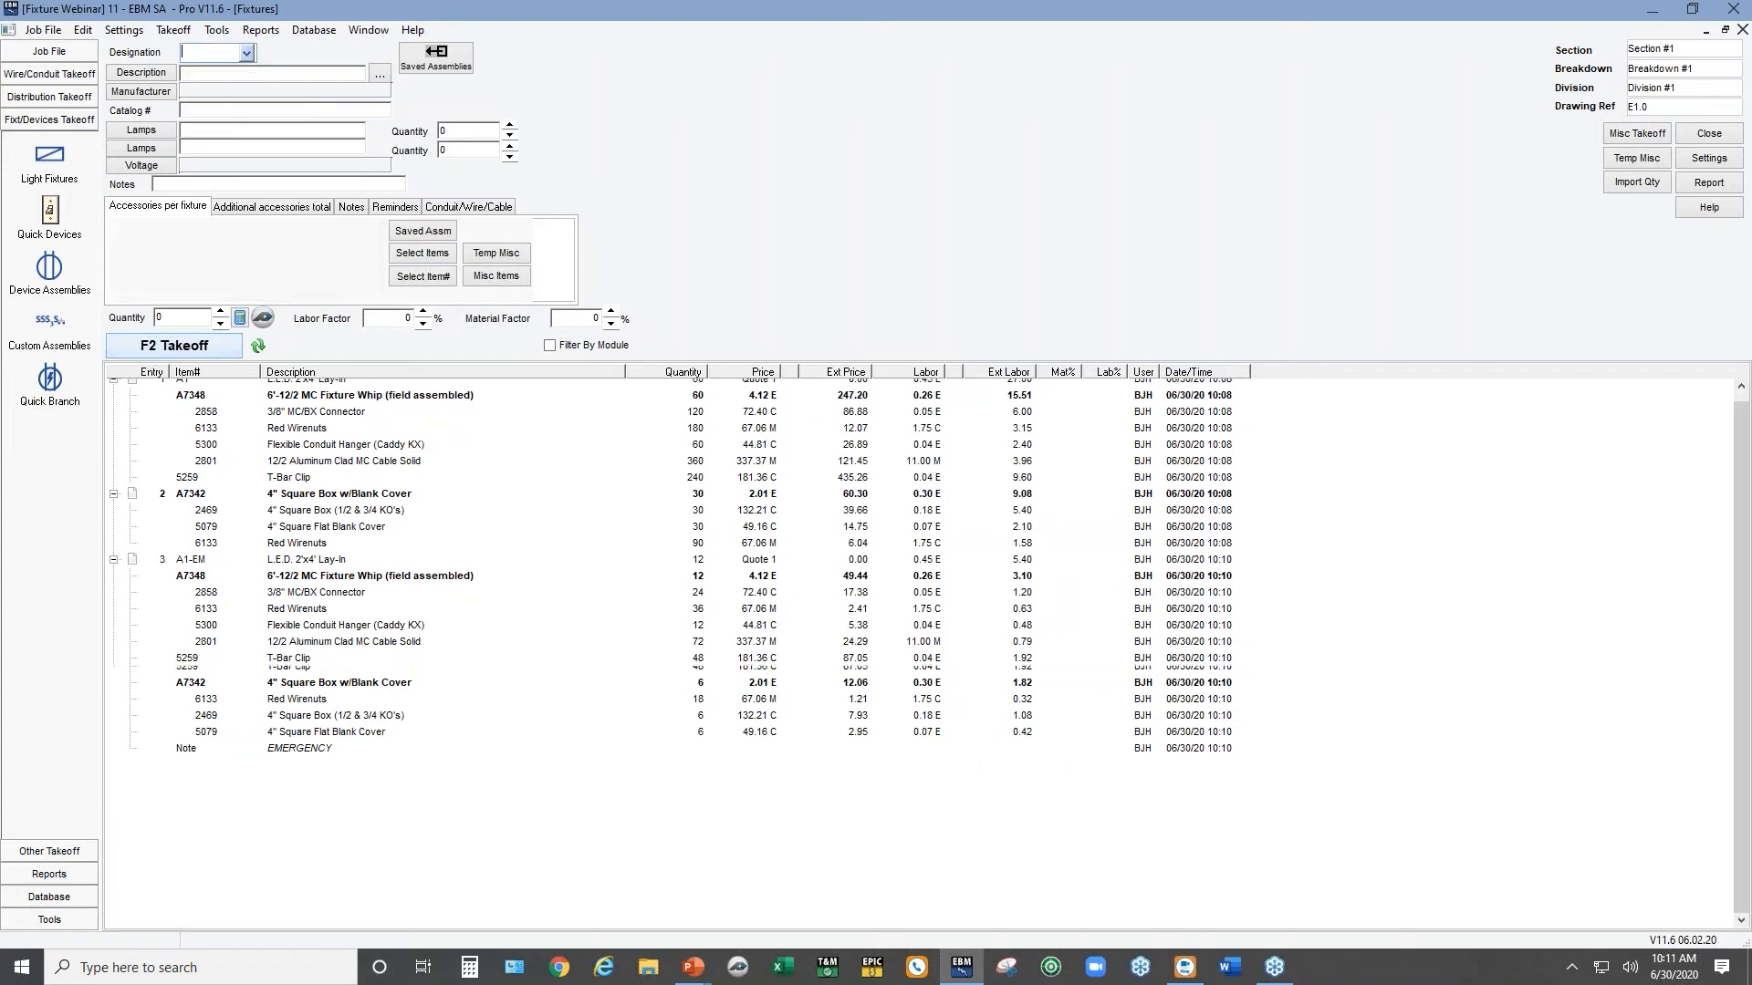
Take off 15 of a fixture designated C1, based on the saved assembly 4' Surface Mtd LED Strip
type("C1")
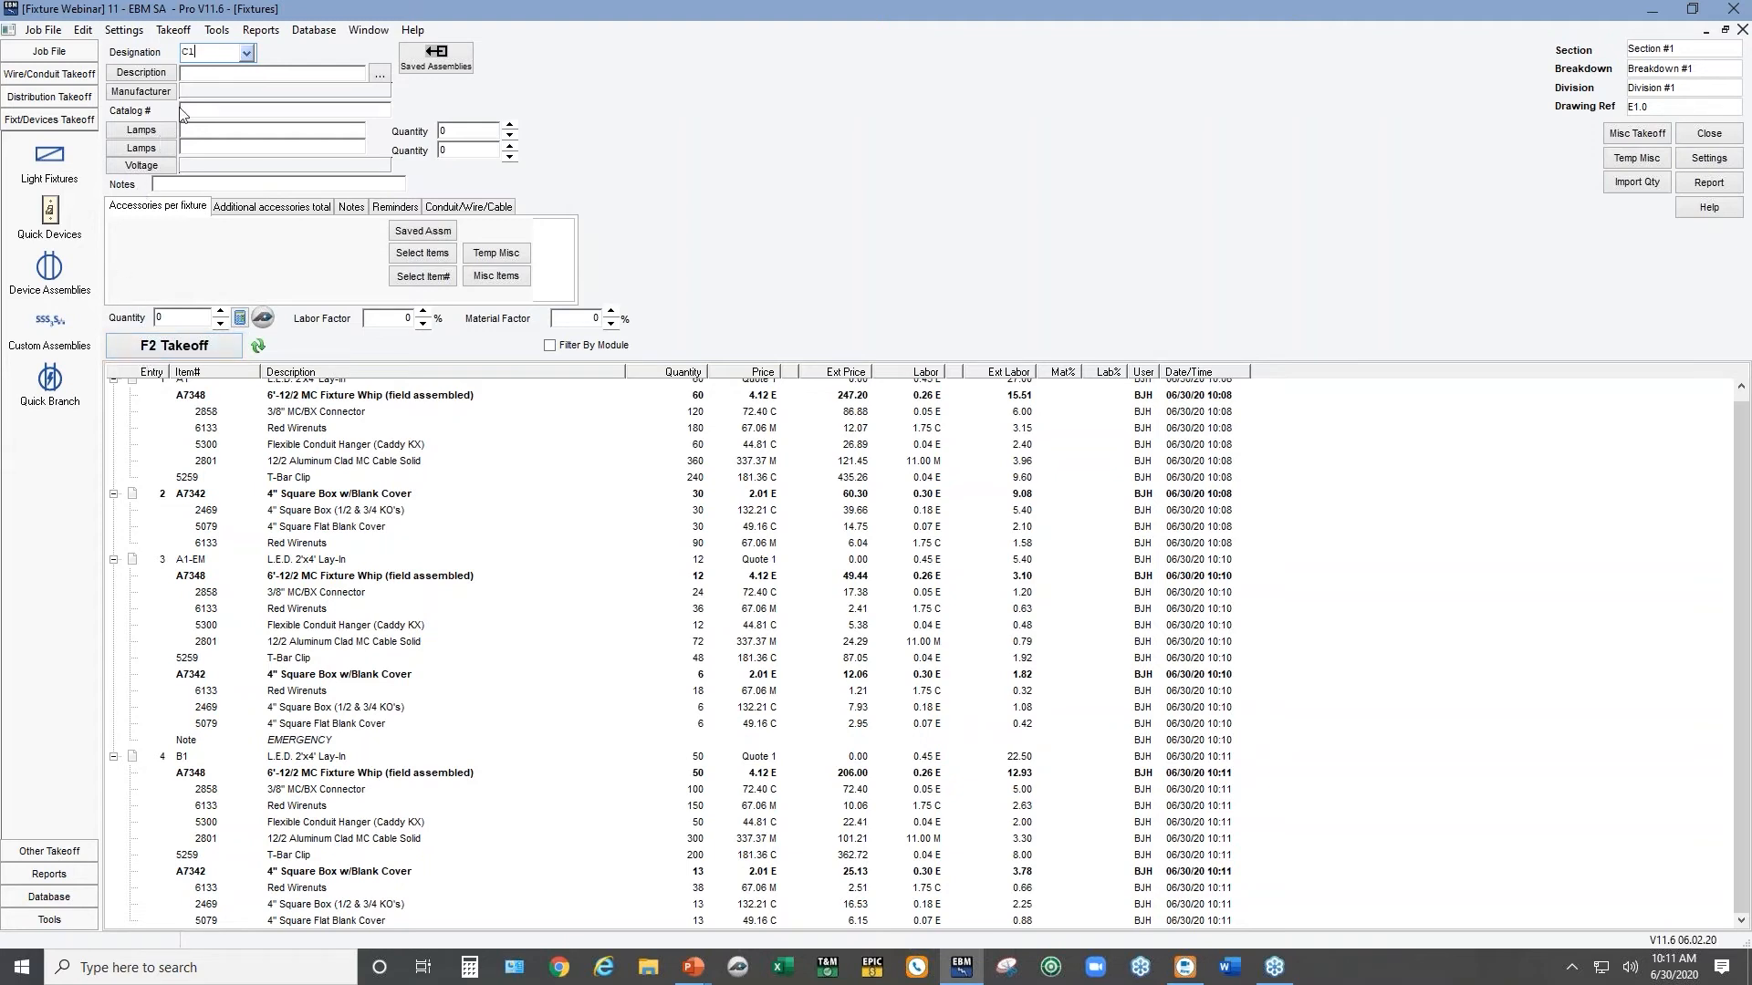
left_click(424, 69)
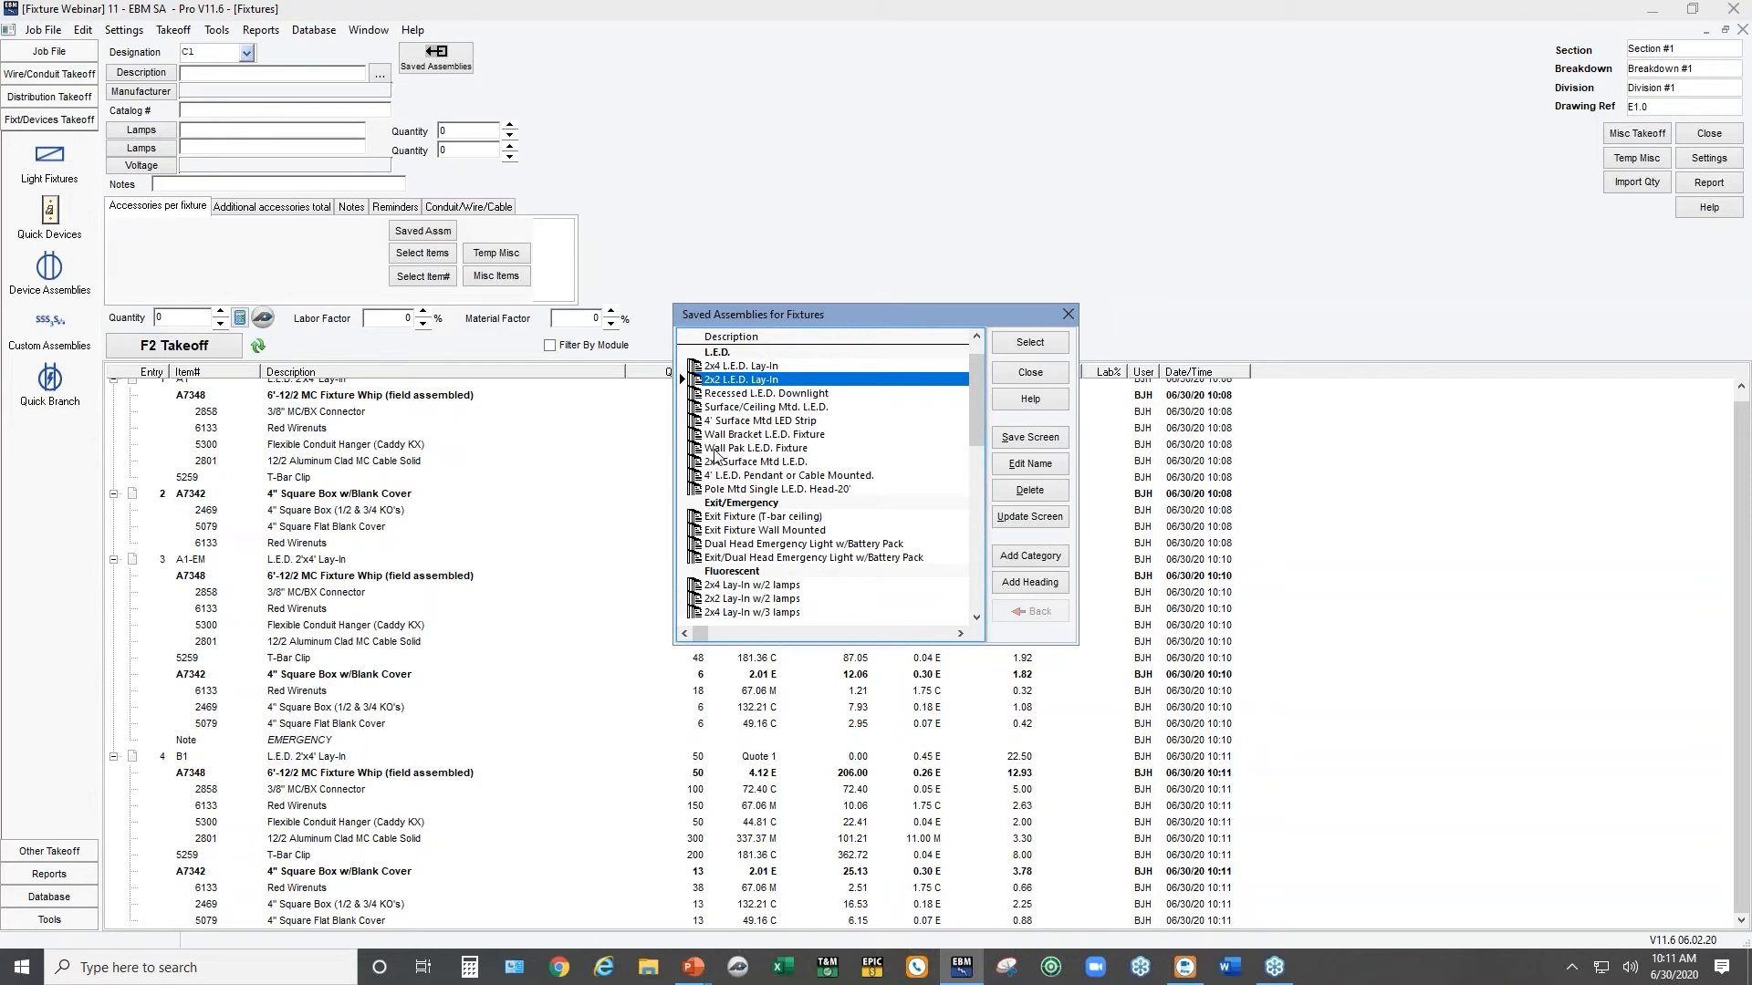
left_click(716, 422)
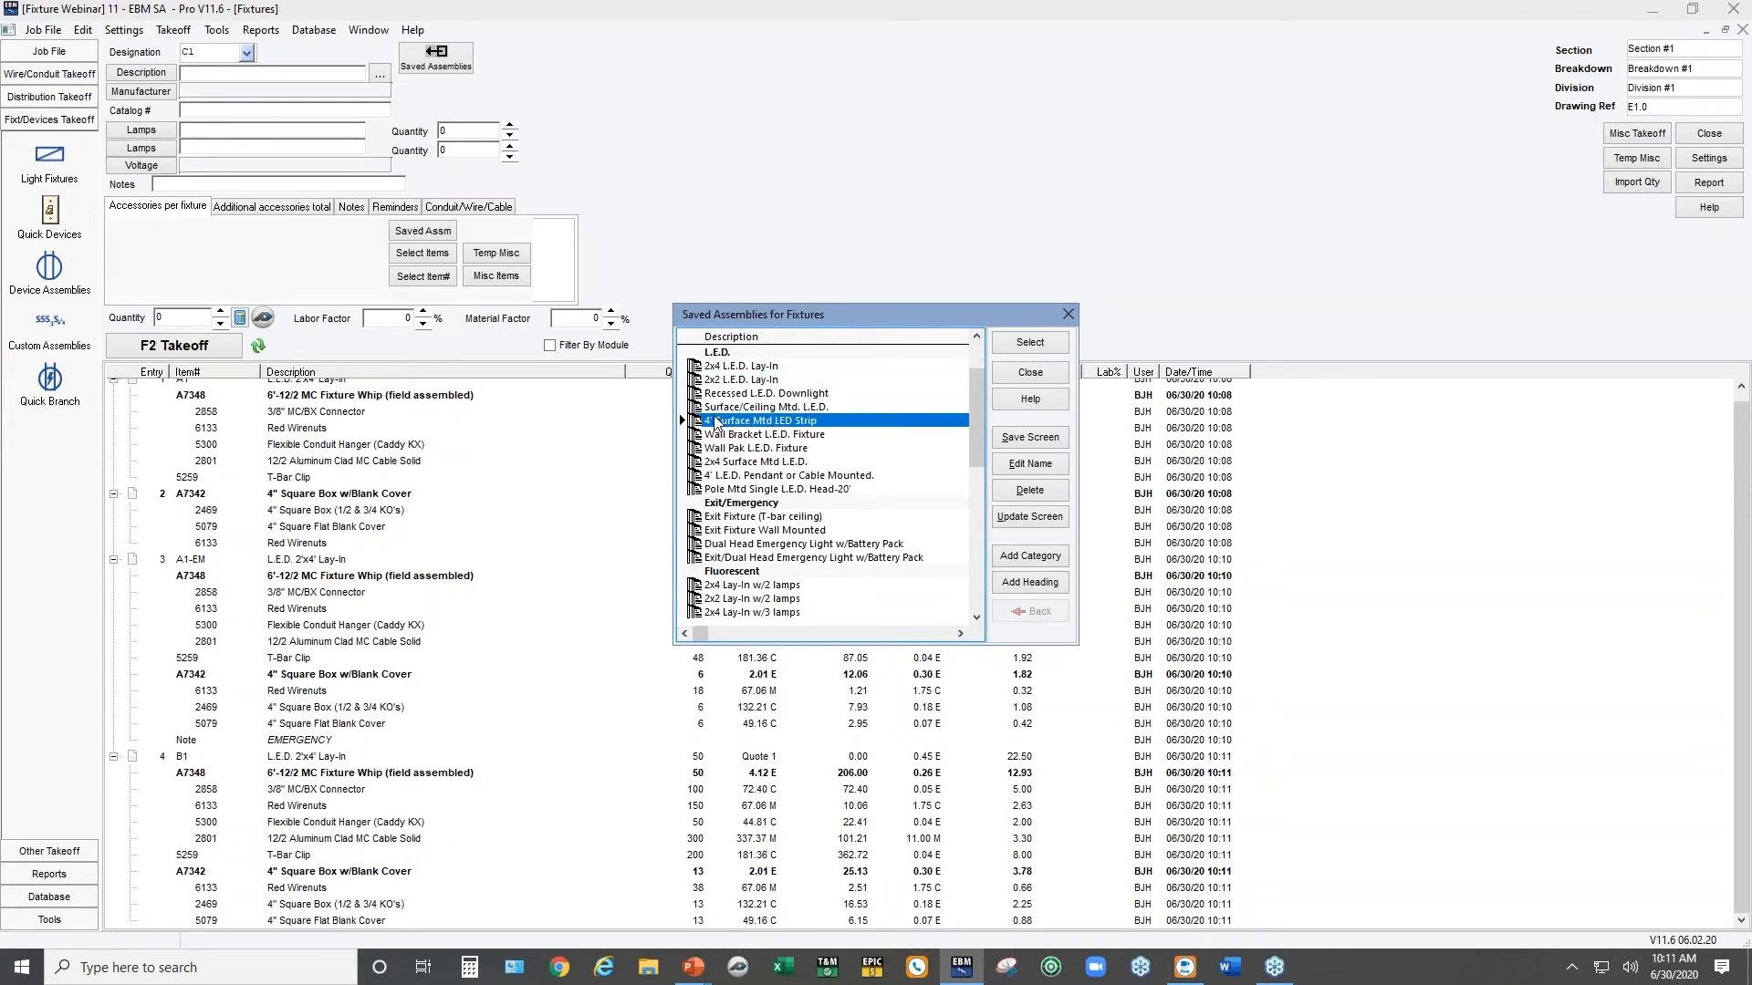
double_click(716, 422)
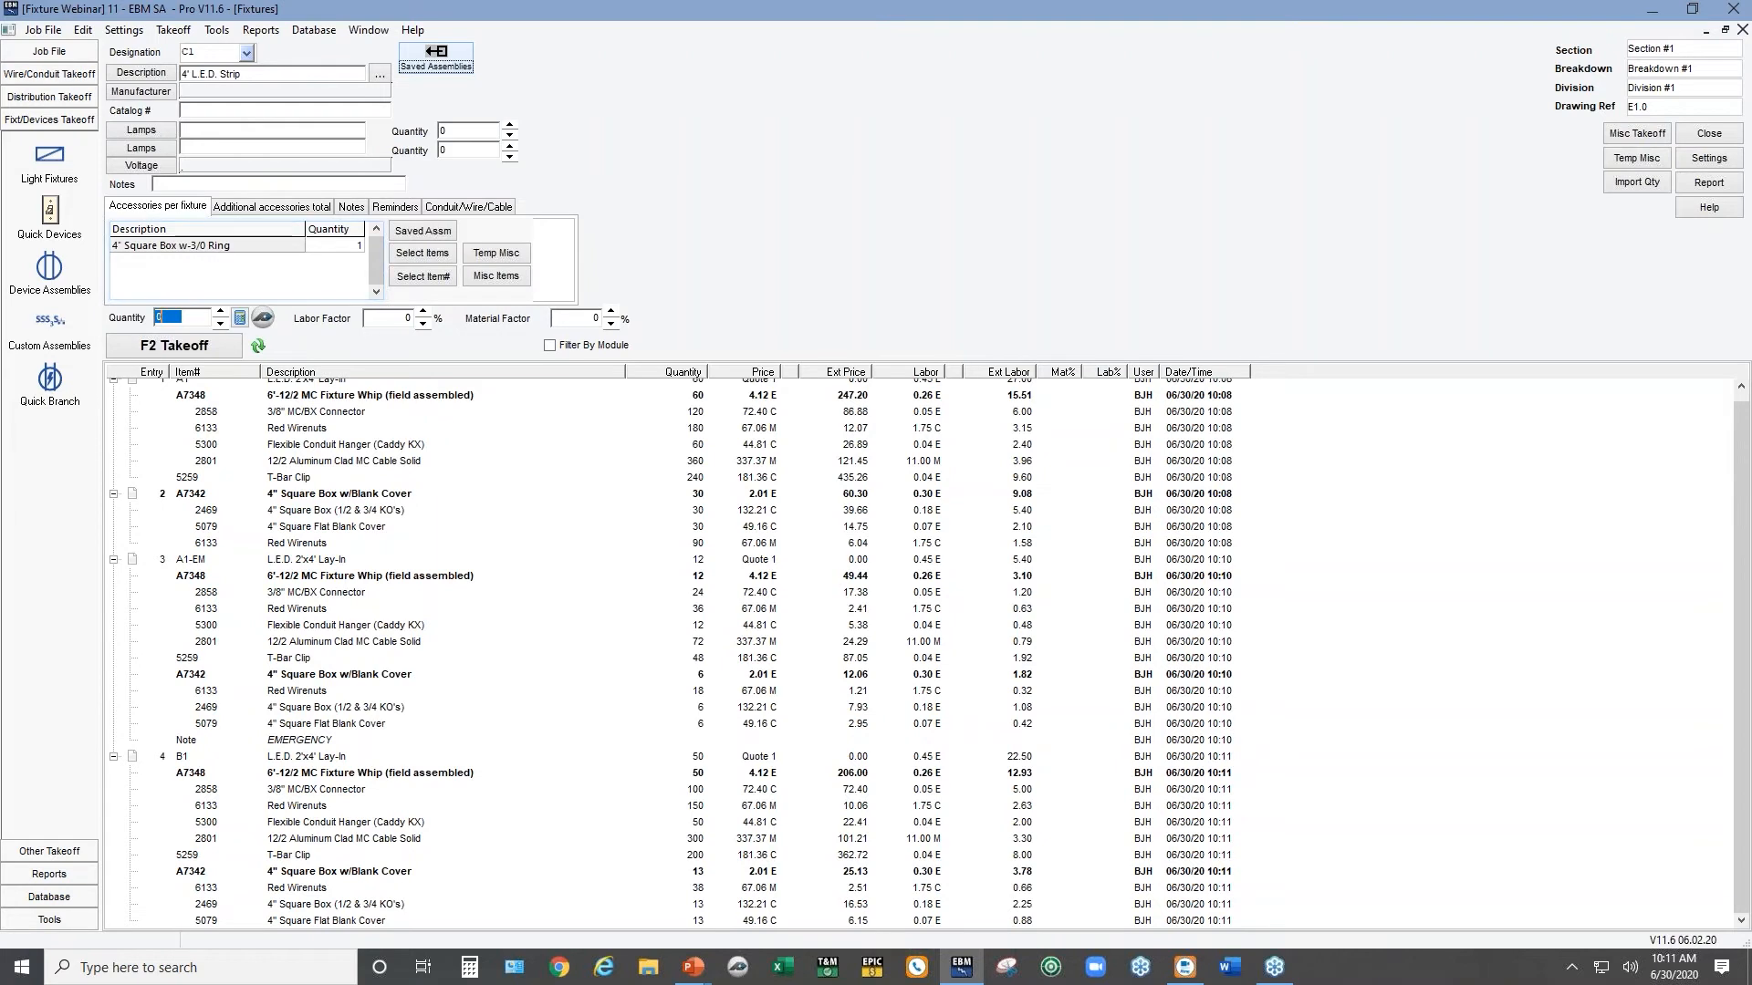
type("15")
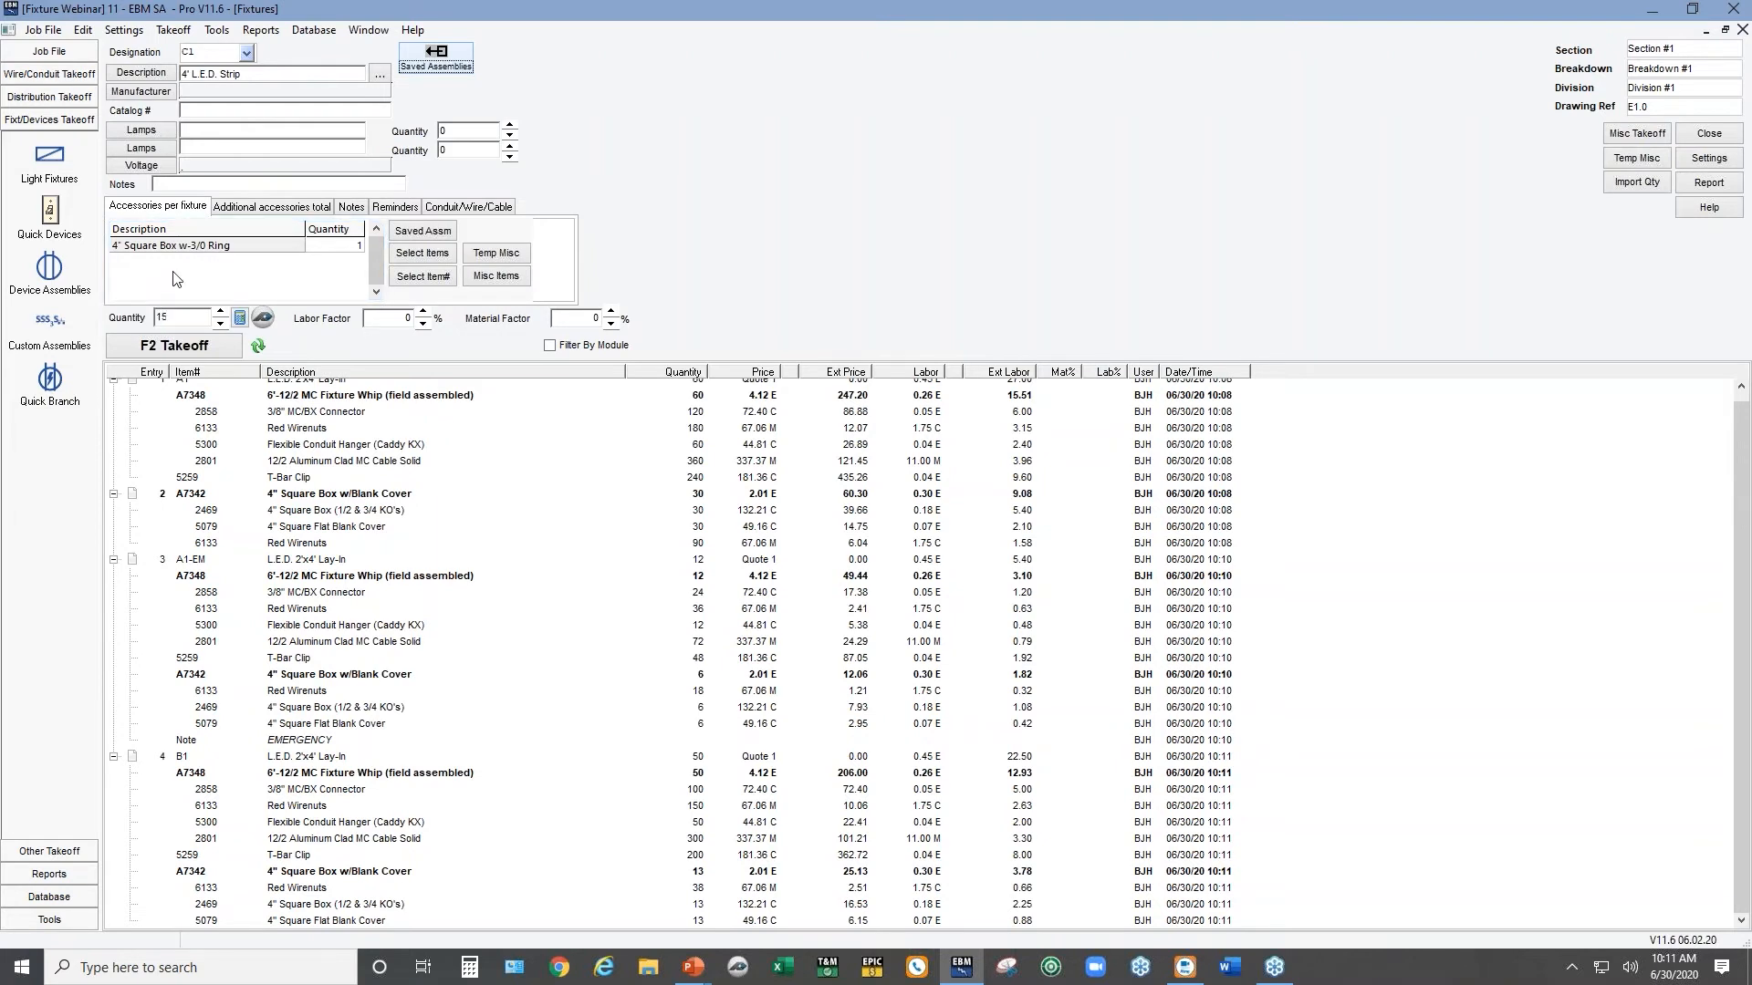
left_click(133, 355)
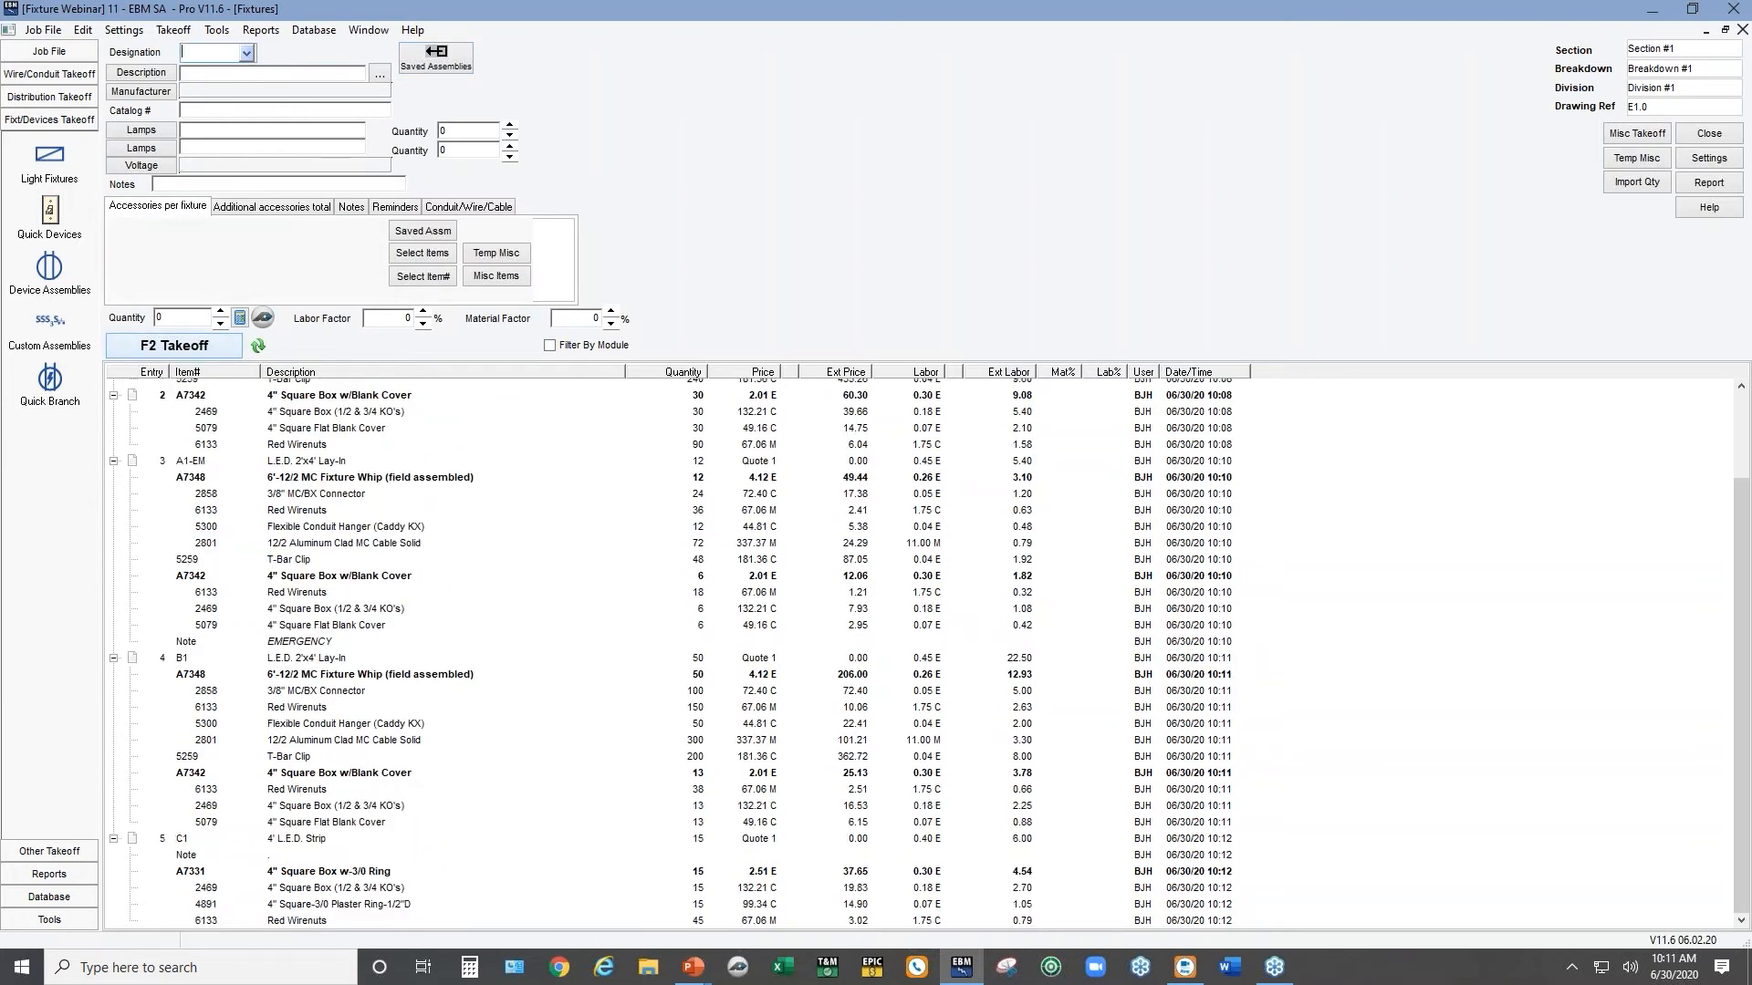
Start a fixture with designation X1 from the saved assembly Exit Fixture (T-bar ceiling)
type("X1")
left_click(441, 70)
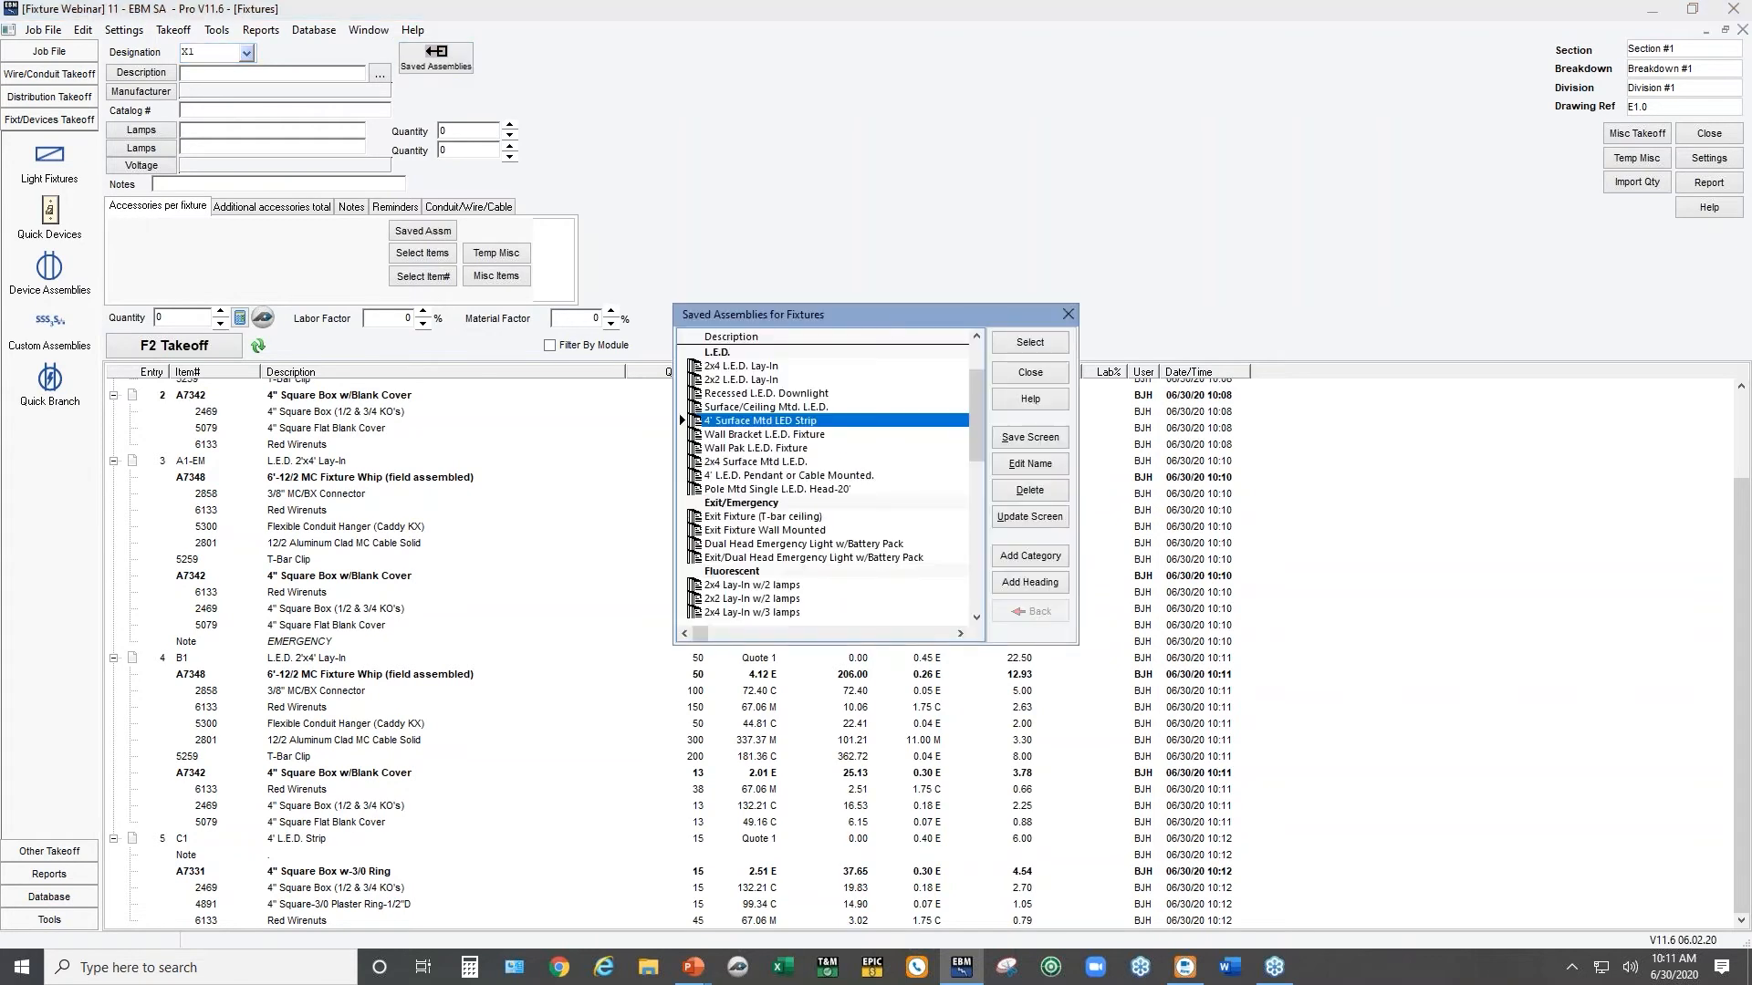
double_click(747, 517)
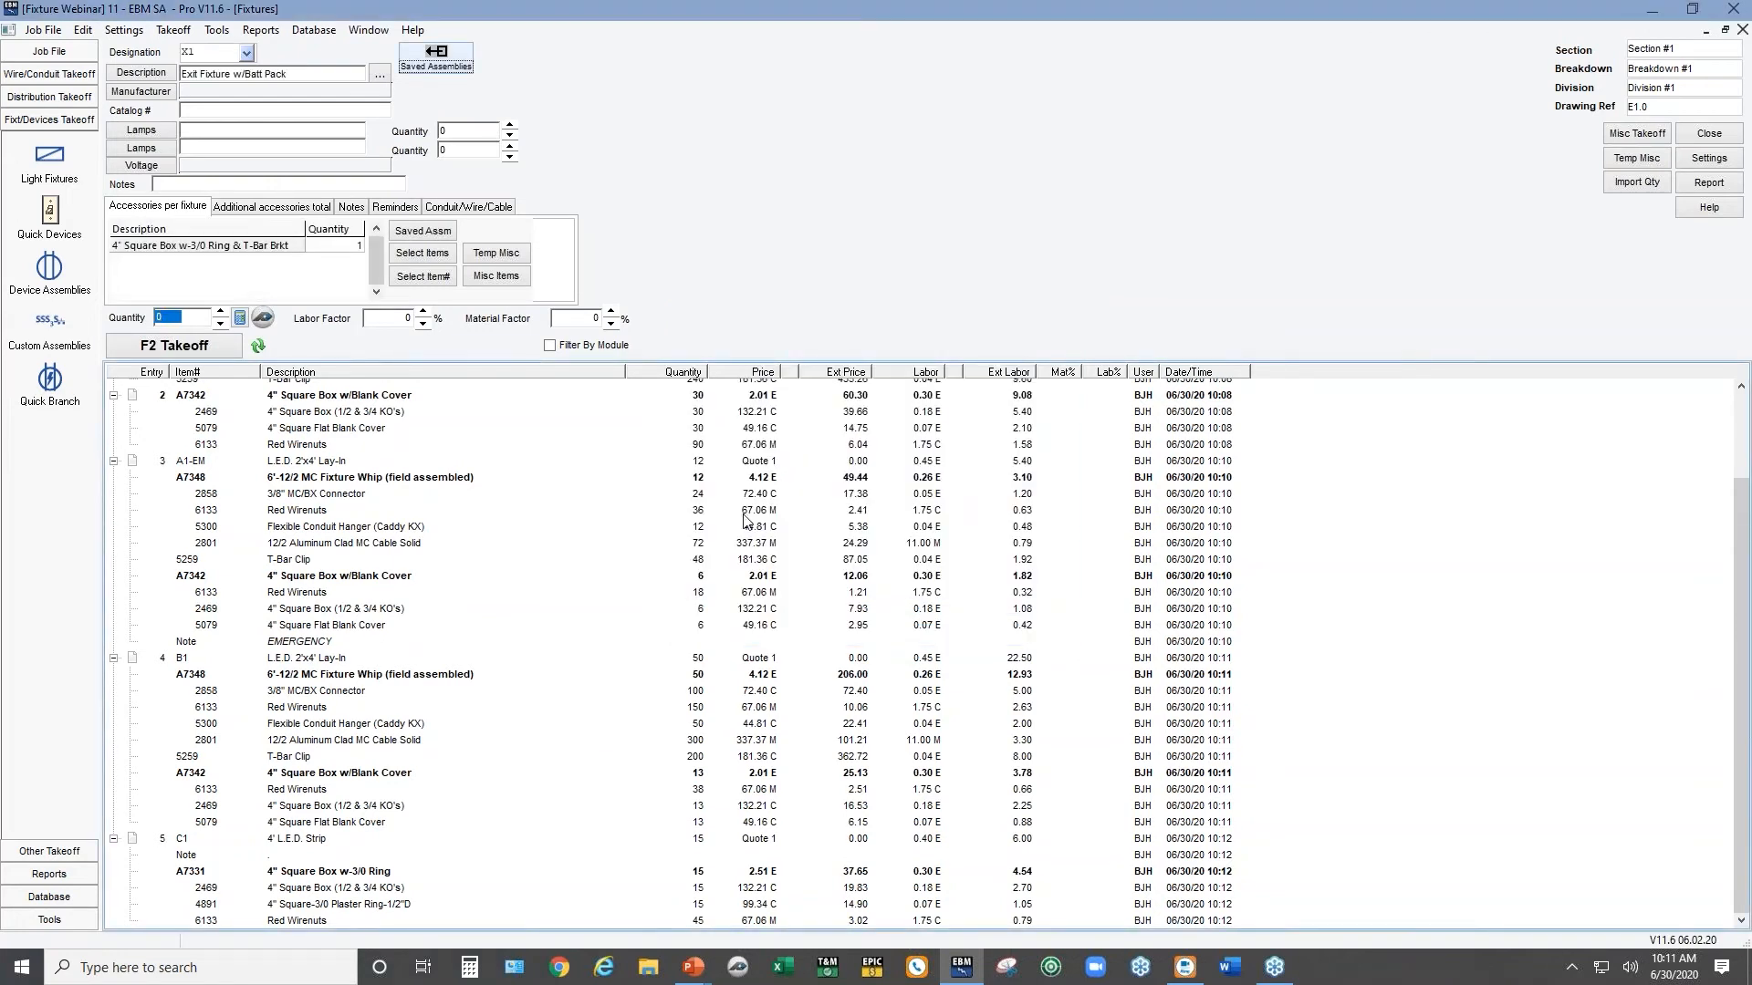
Add one 6'-12/2 MC Fixture Whip (field assembled) to the per-fixture accessories of fixture X1
left_click(438, 262)
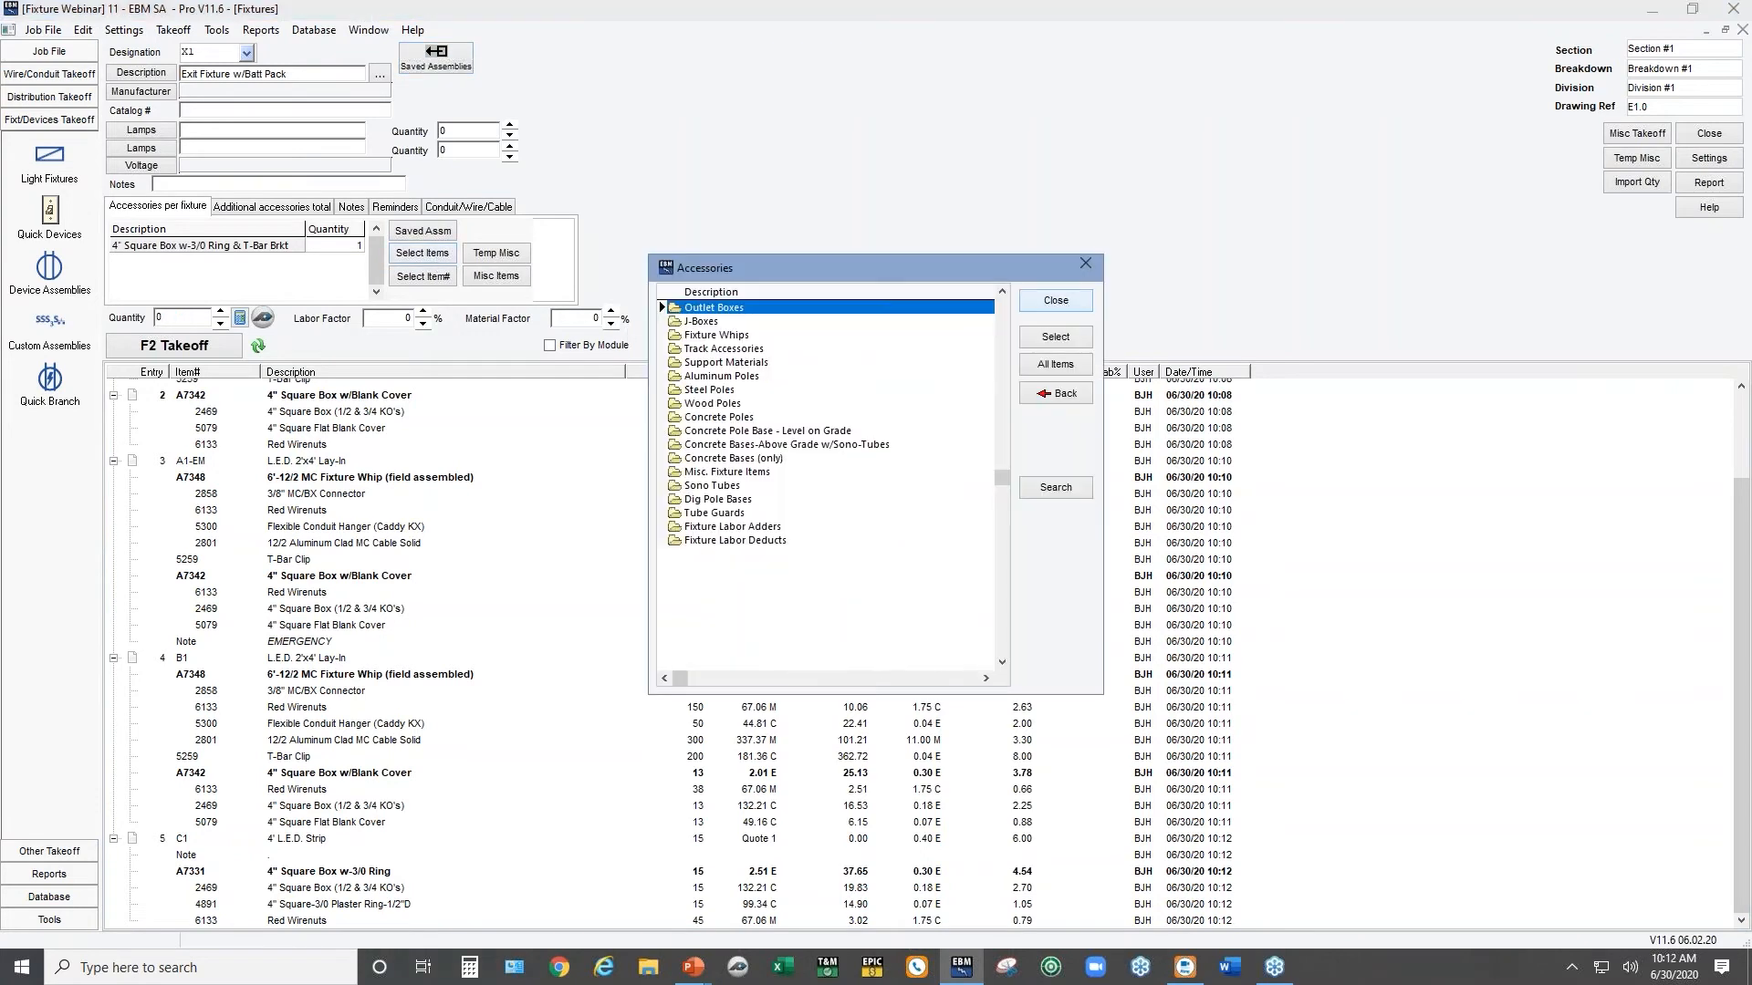
double_click(677, 335)
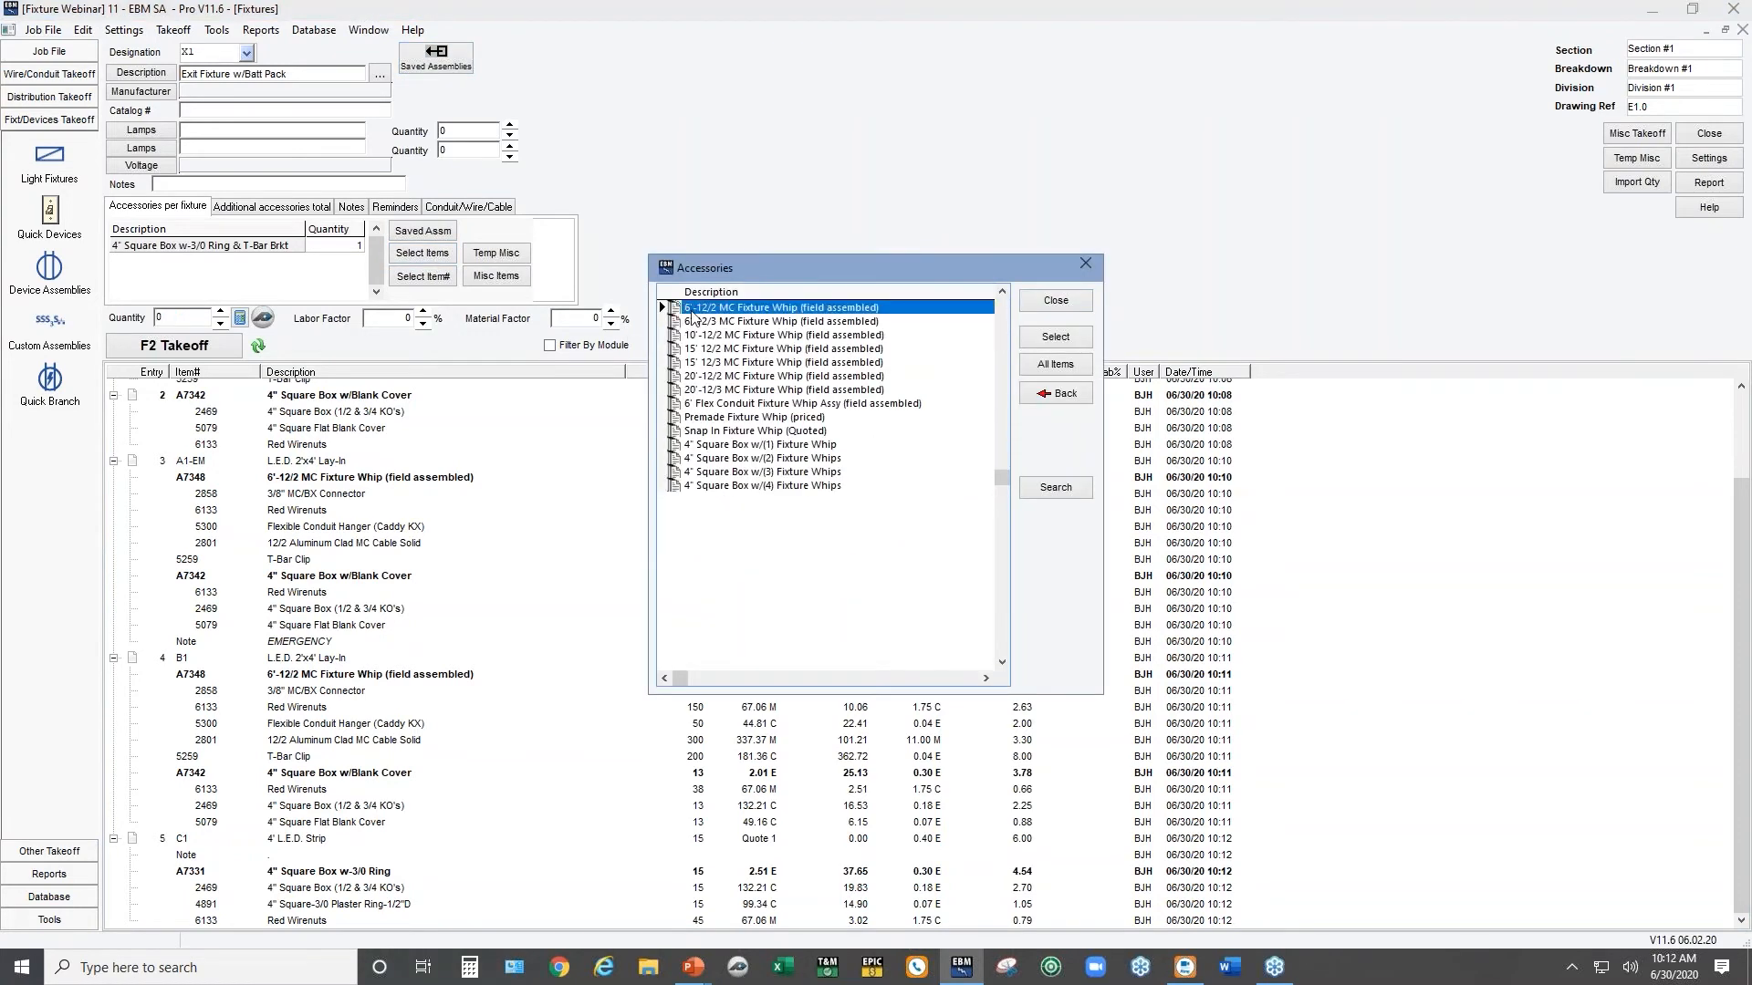
double_click(691, 310)
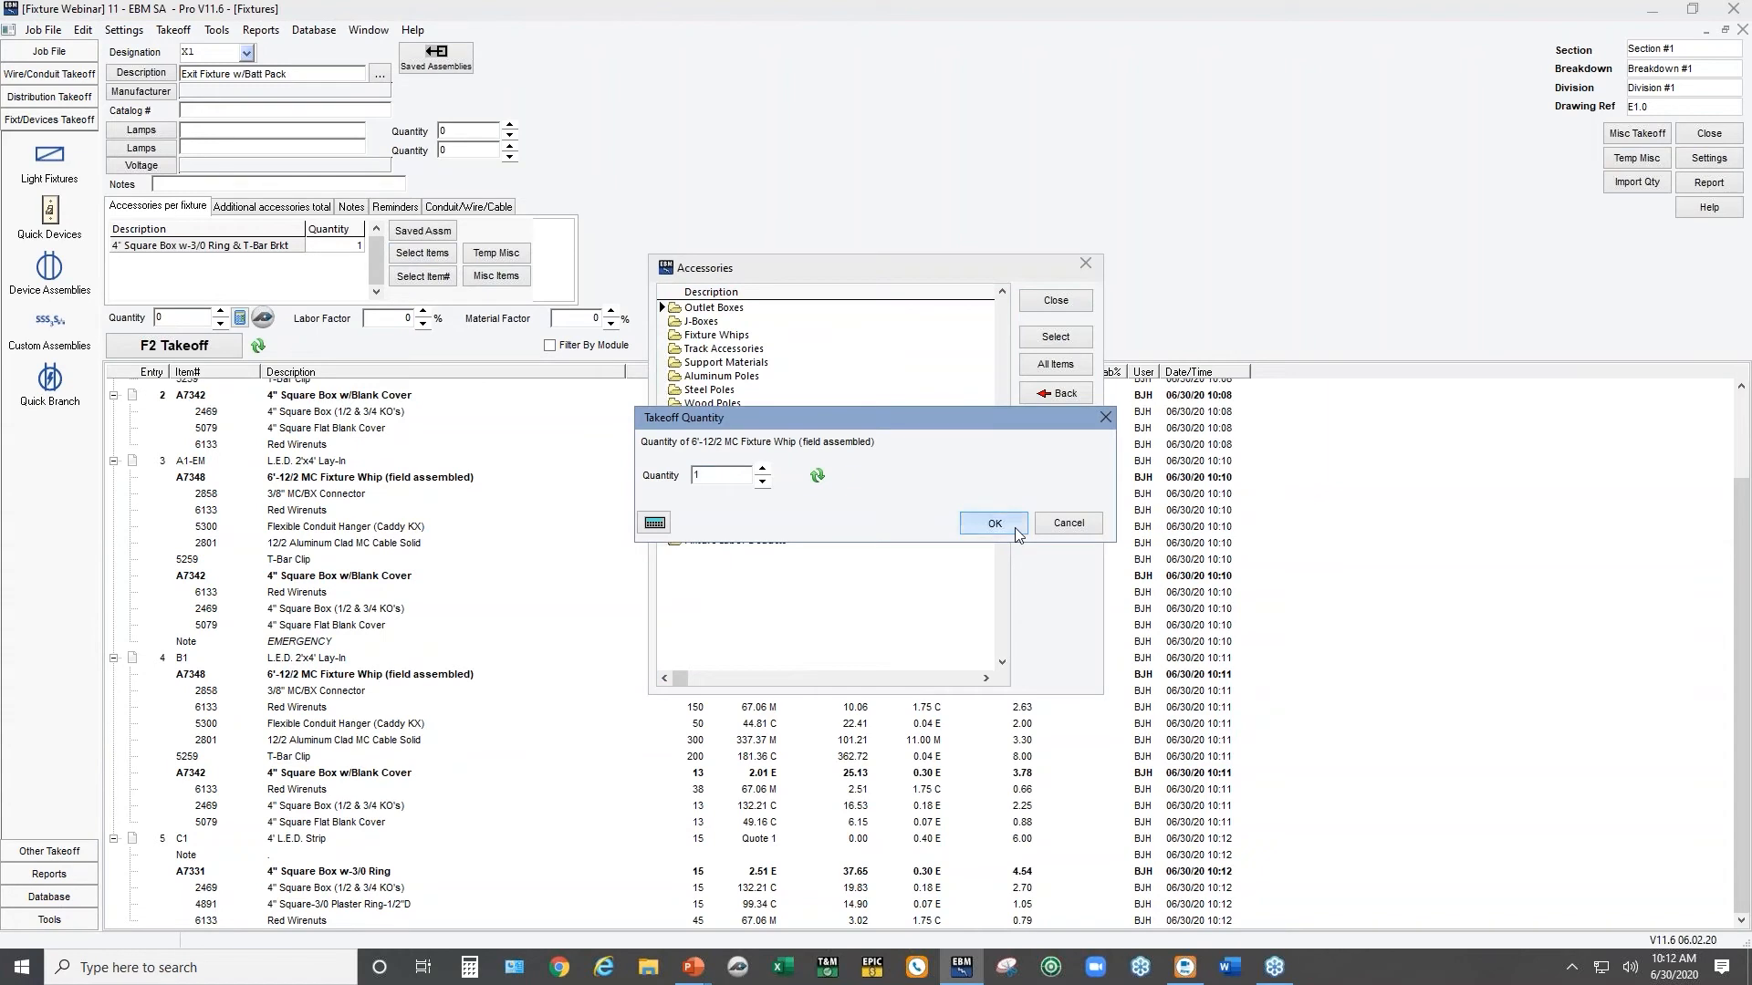
left_click(1014, 529)
left_click(1054, 306)
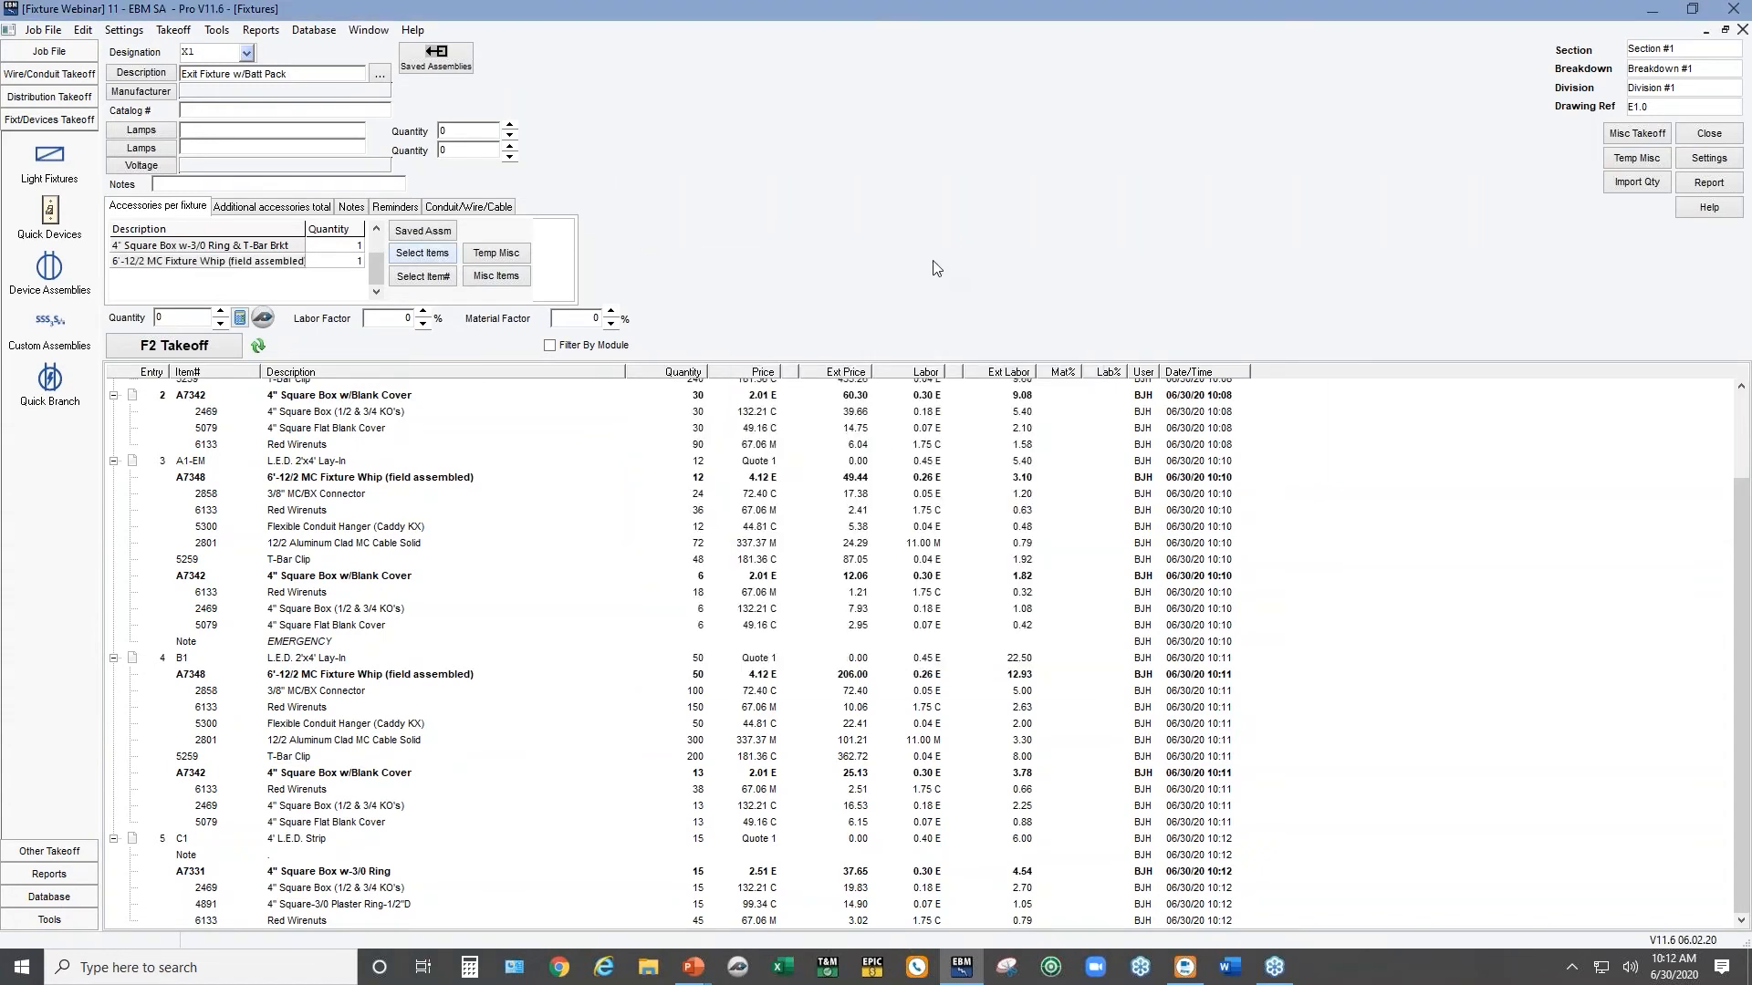
Update the saved assembly Exit Fixture (T-bar ceiling) with the current setup of fixture X1
left_click(436, 55)
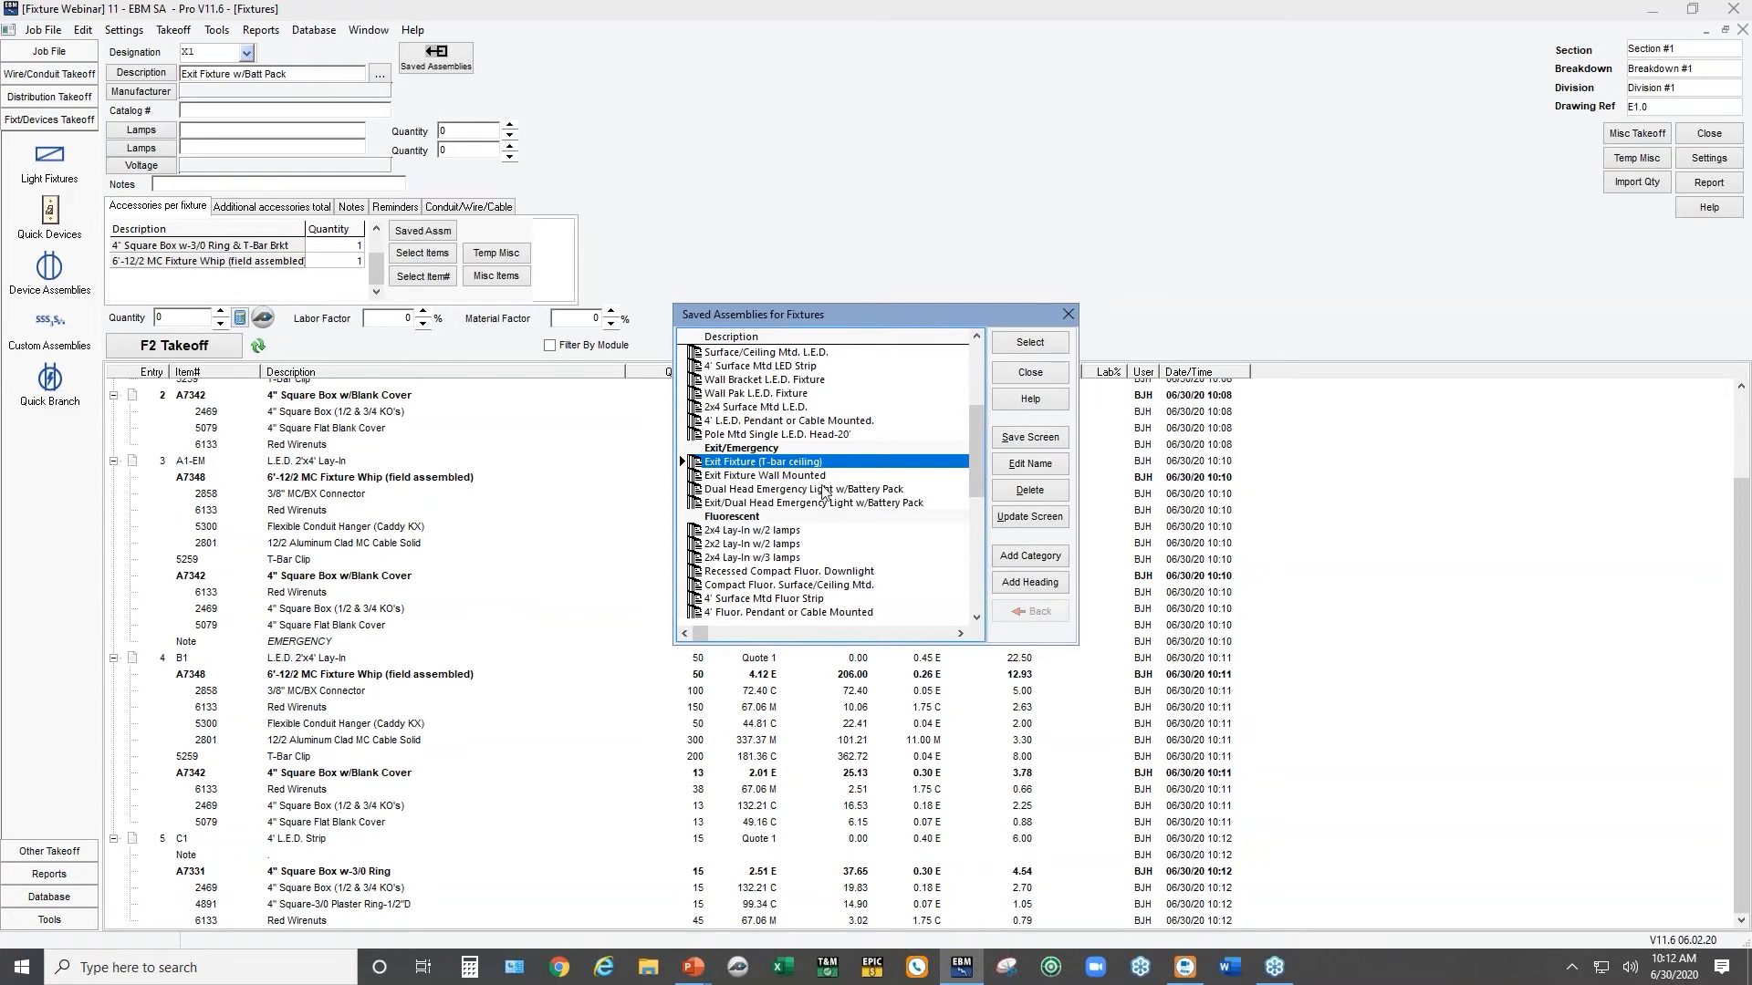
left_click(1029, 517)
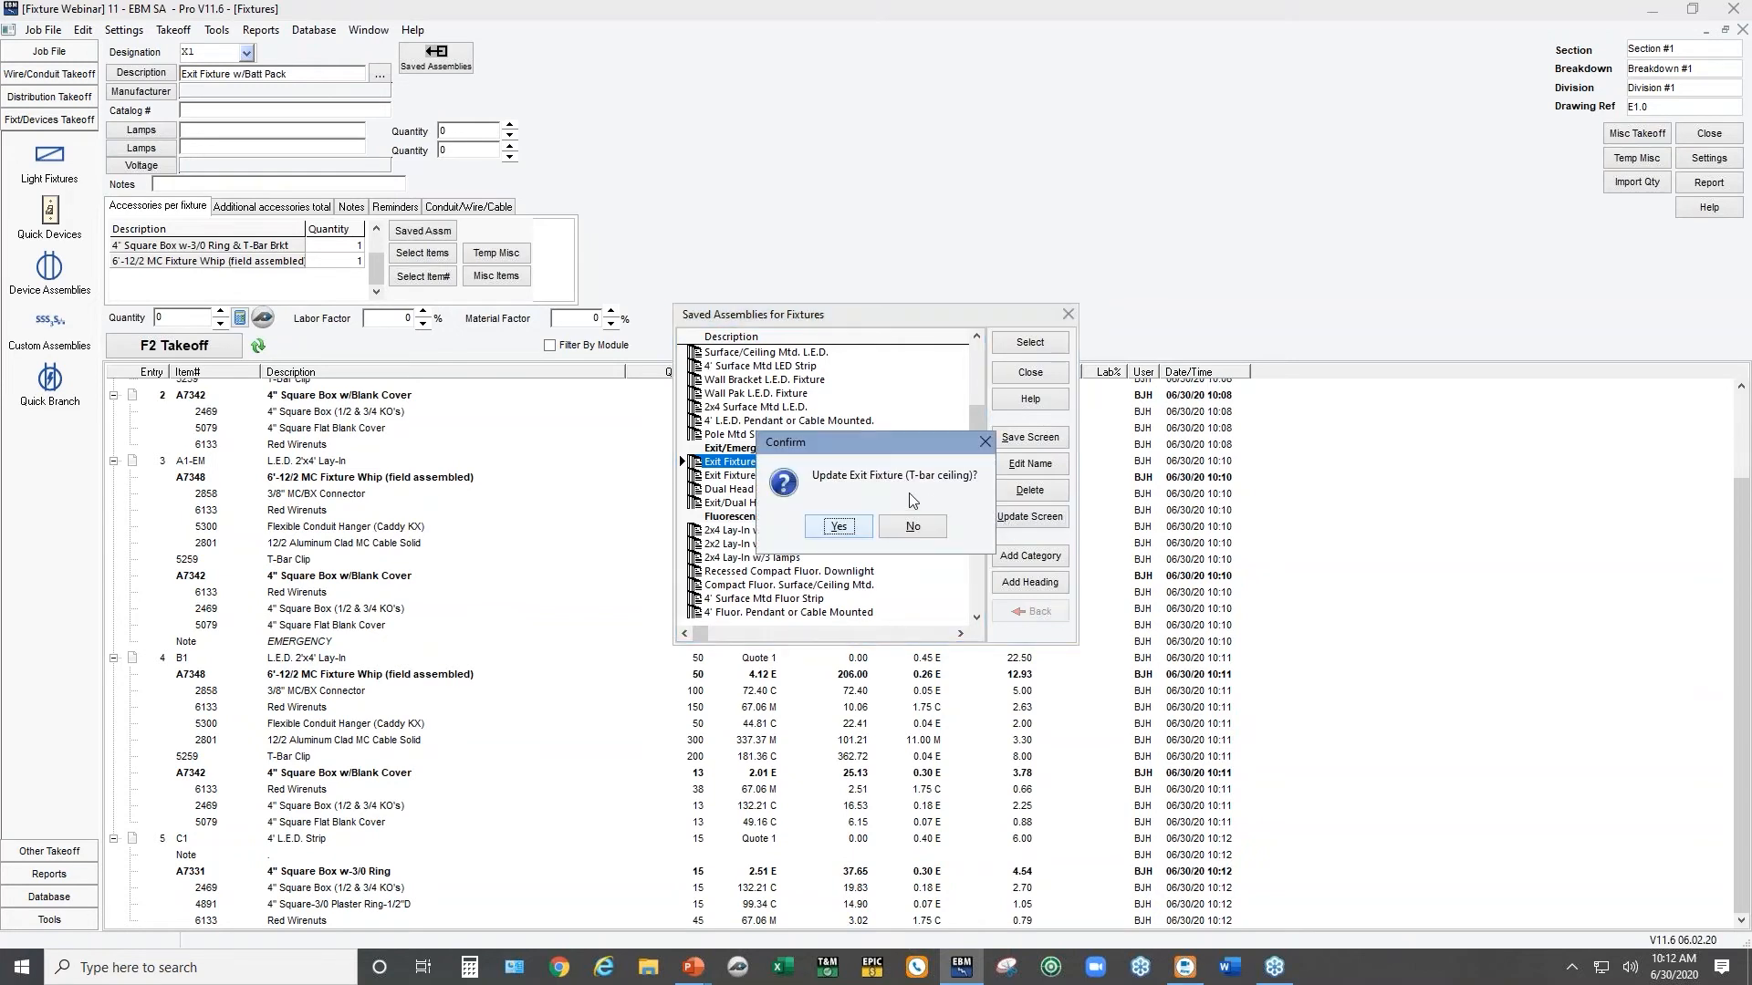
left_click(838, 526)
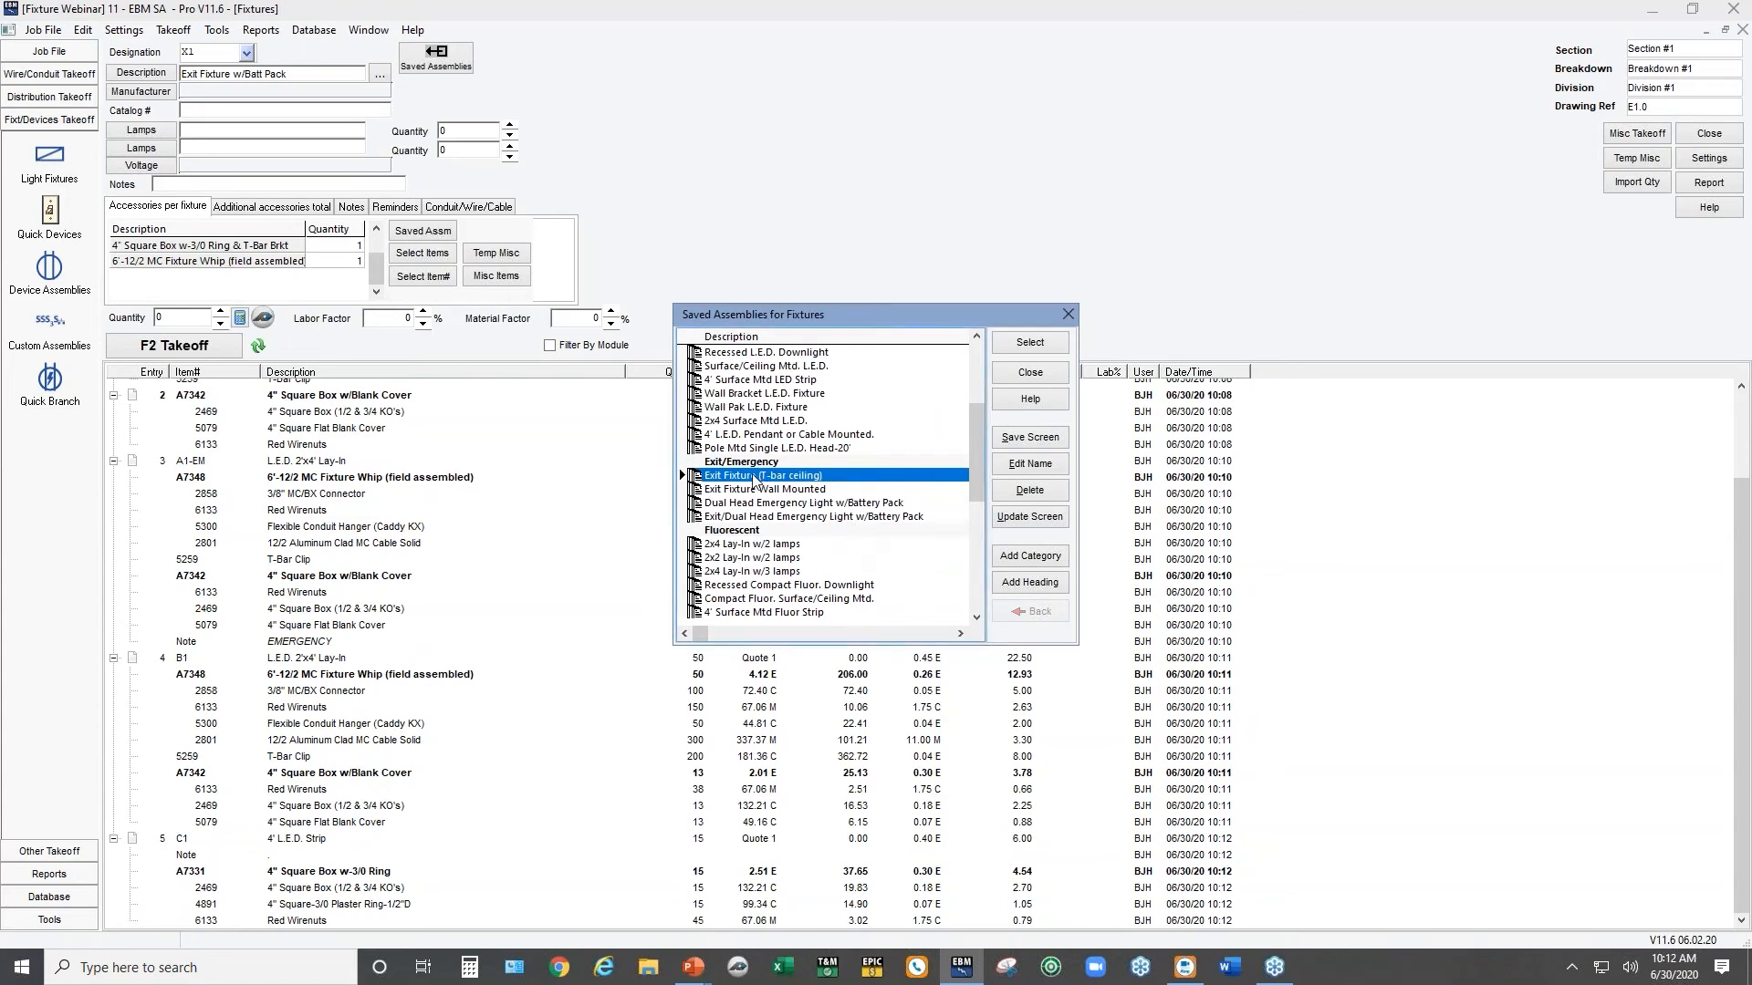
left_click(1023, 375)
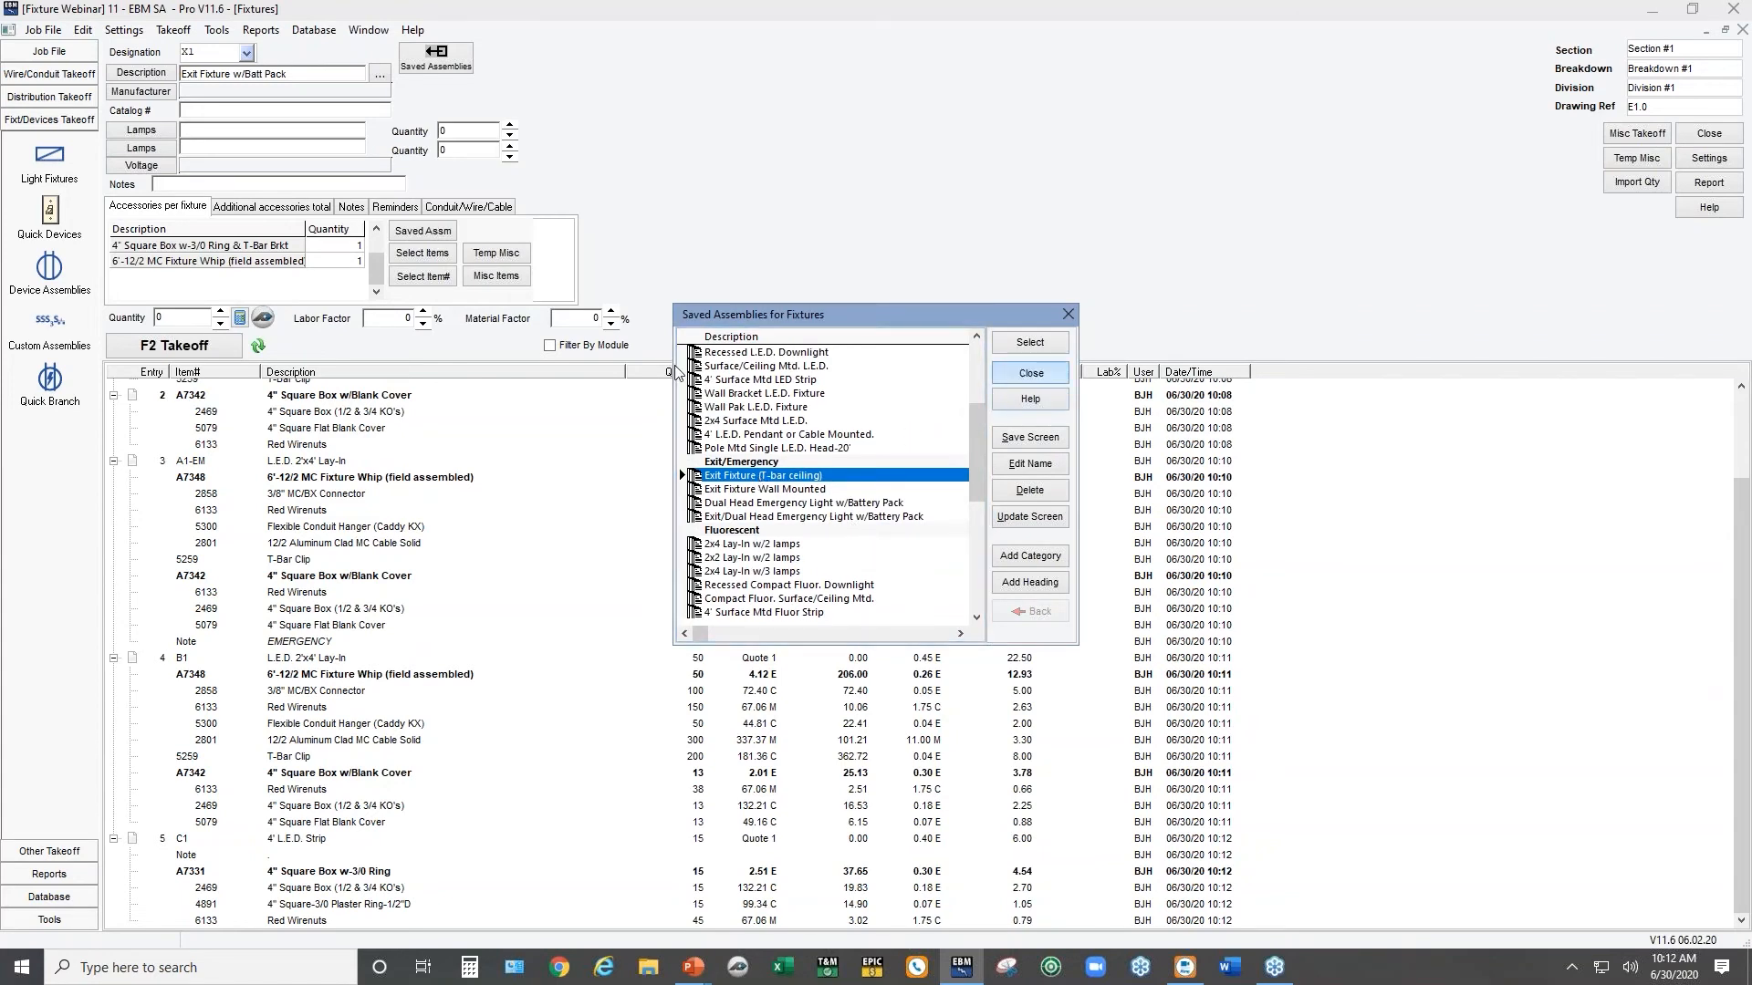
Set fixture X1's quantity to 10 and take it off into the job
double_click(164, 319)
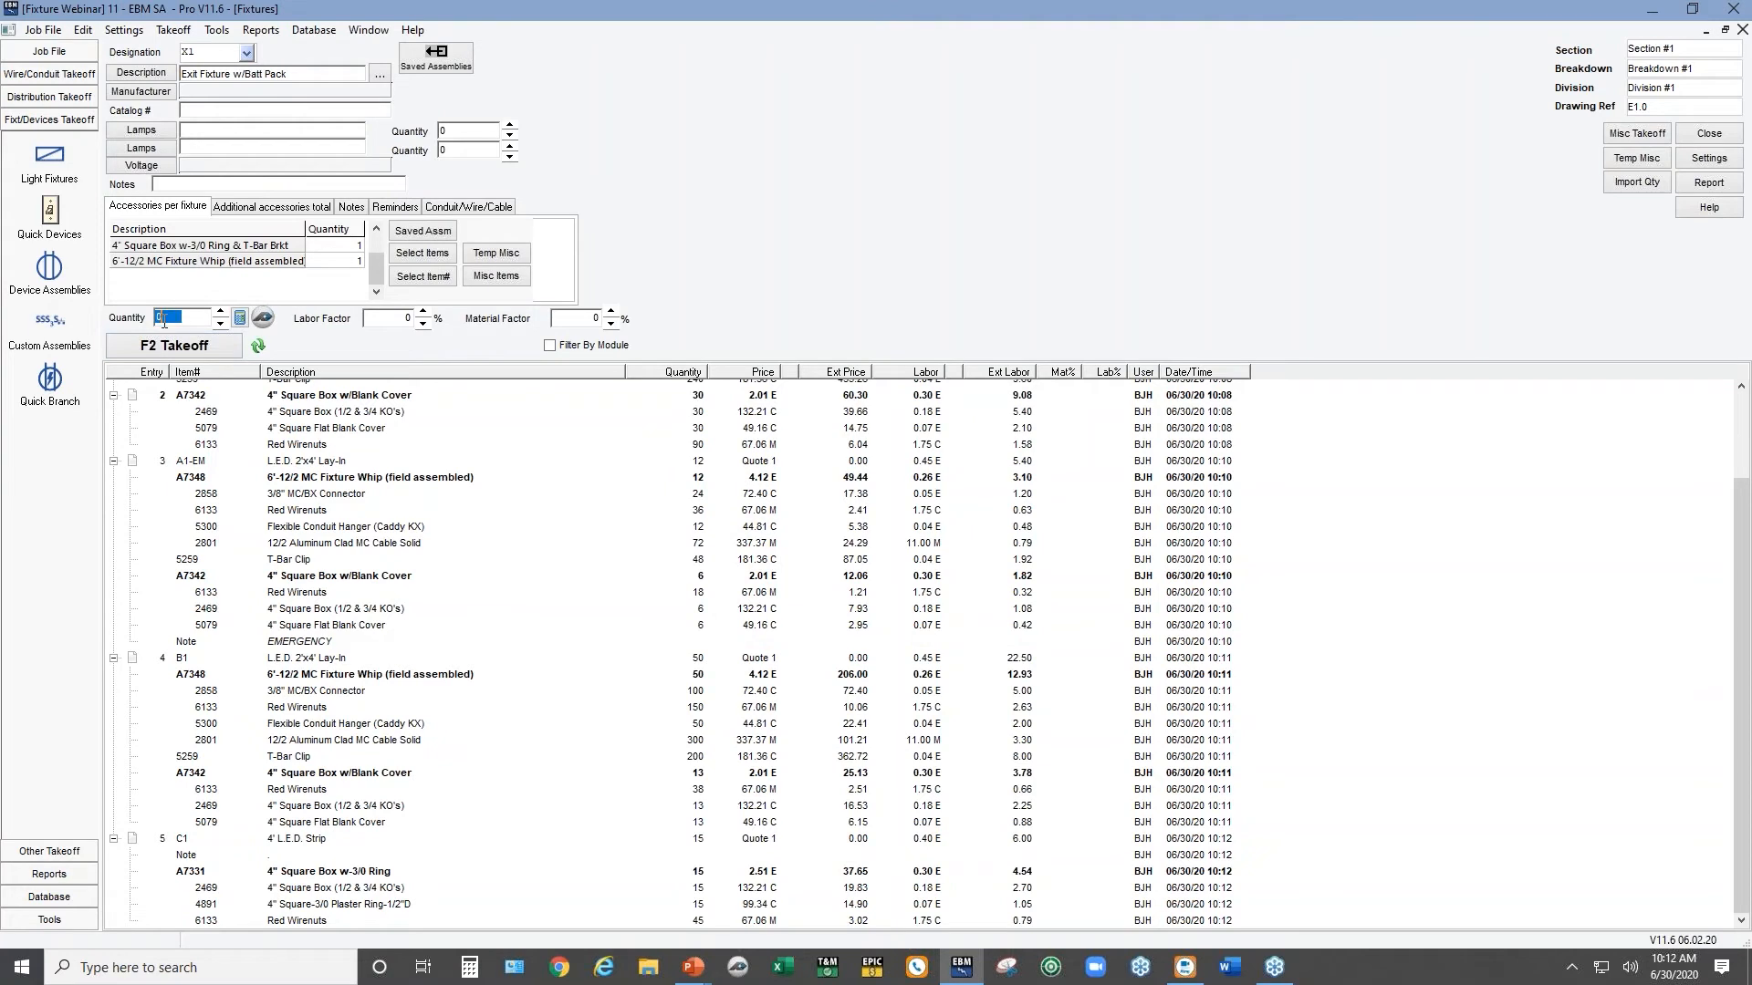
type("10")
left_click(178, 348)
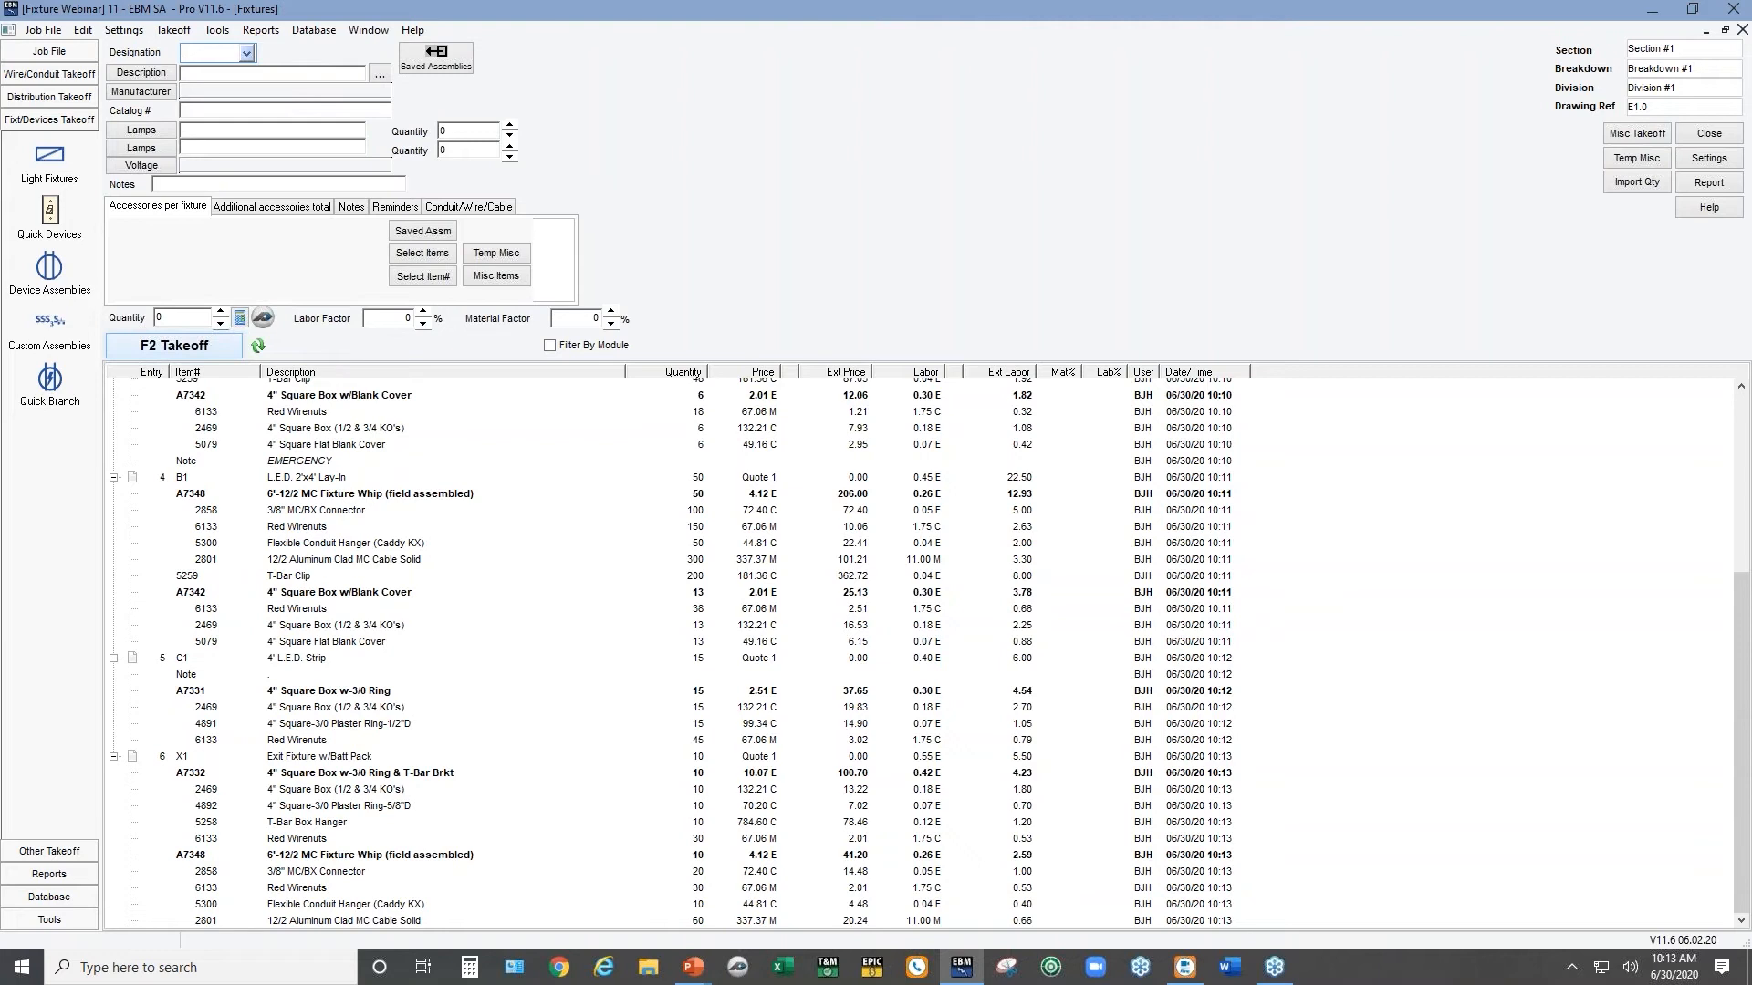
Start a fixture with designation C2
type("2")
left_click(139, 77)
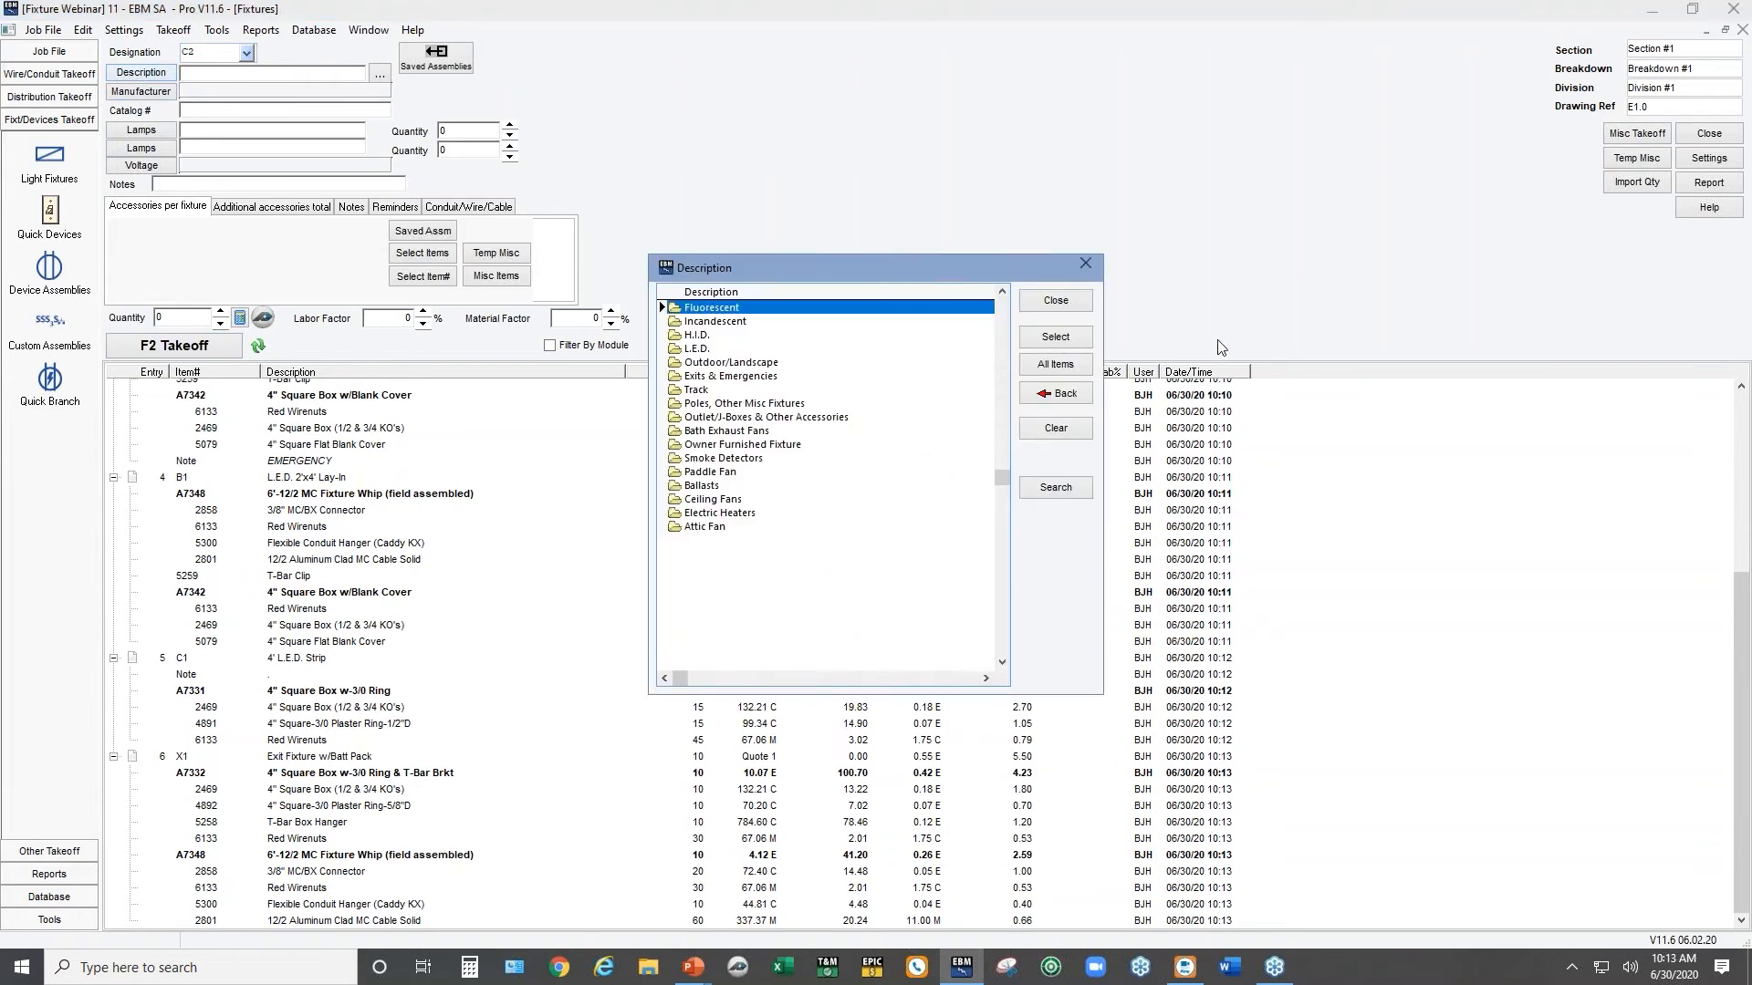
left_click(1051, 307)
left_click(442, 62)
left_click(1014, 371)
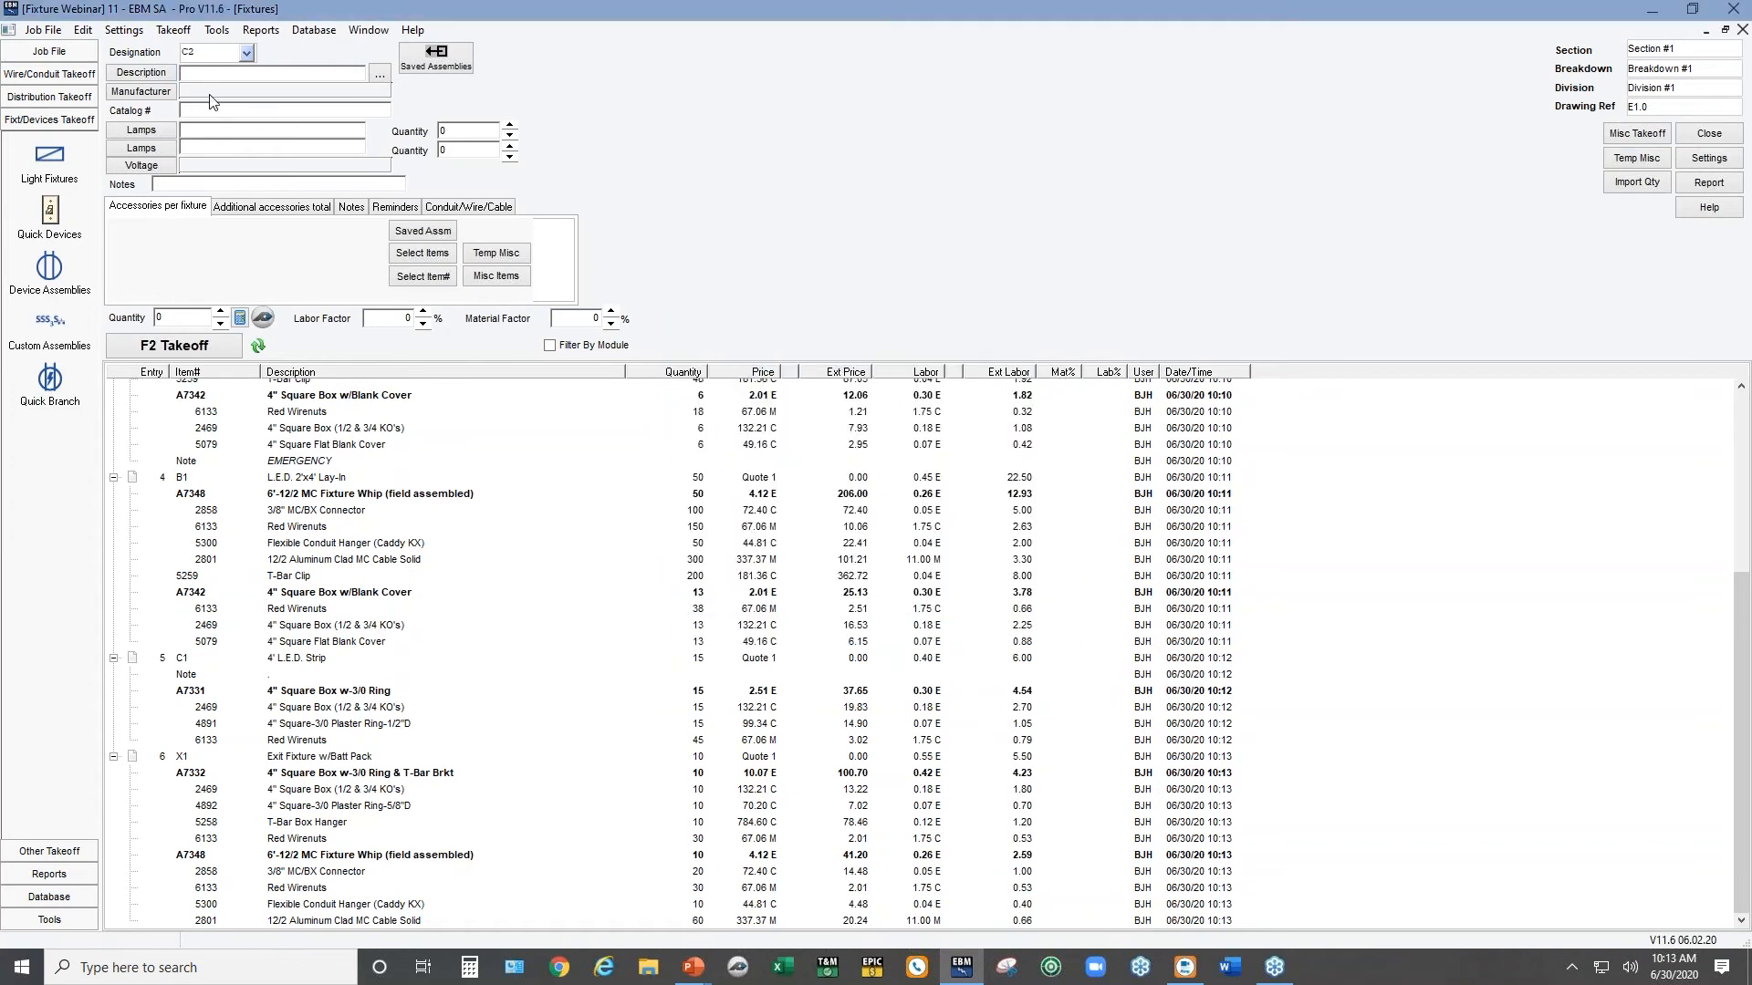
Describe fixture C2 as CHNDLELIER and set its manufacturer to Owner Furnished
type("CHNDLELIER")
left_click(144, 93)
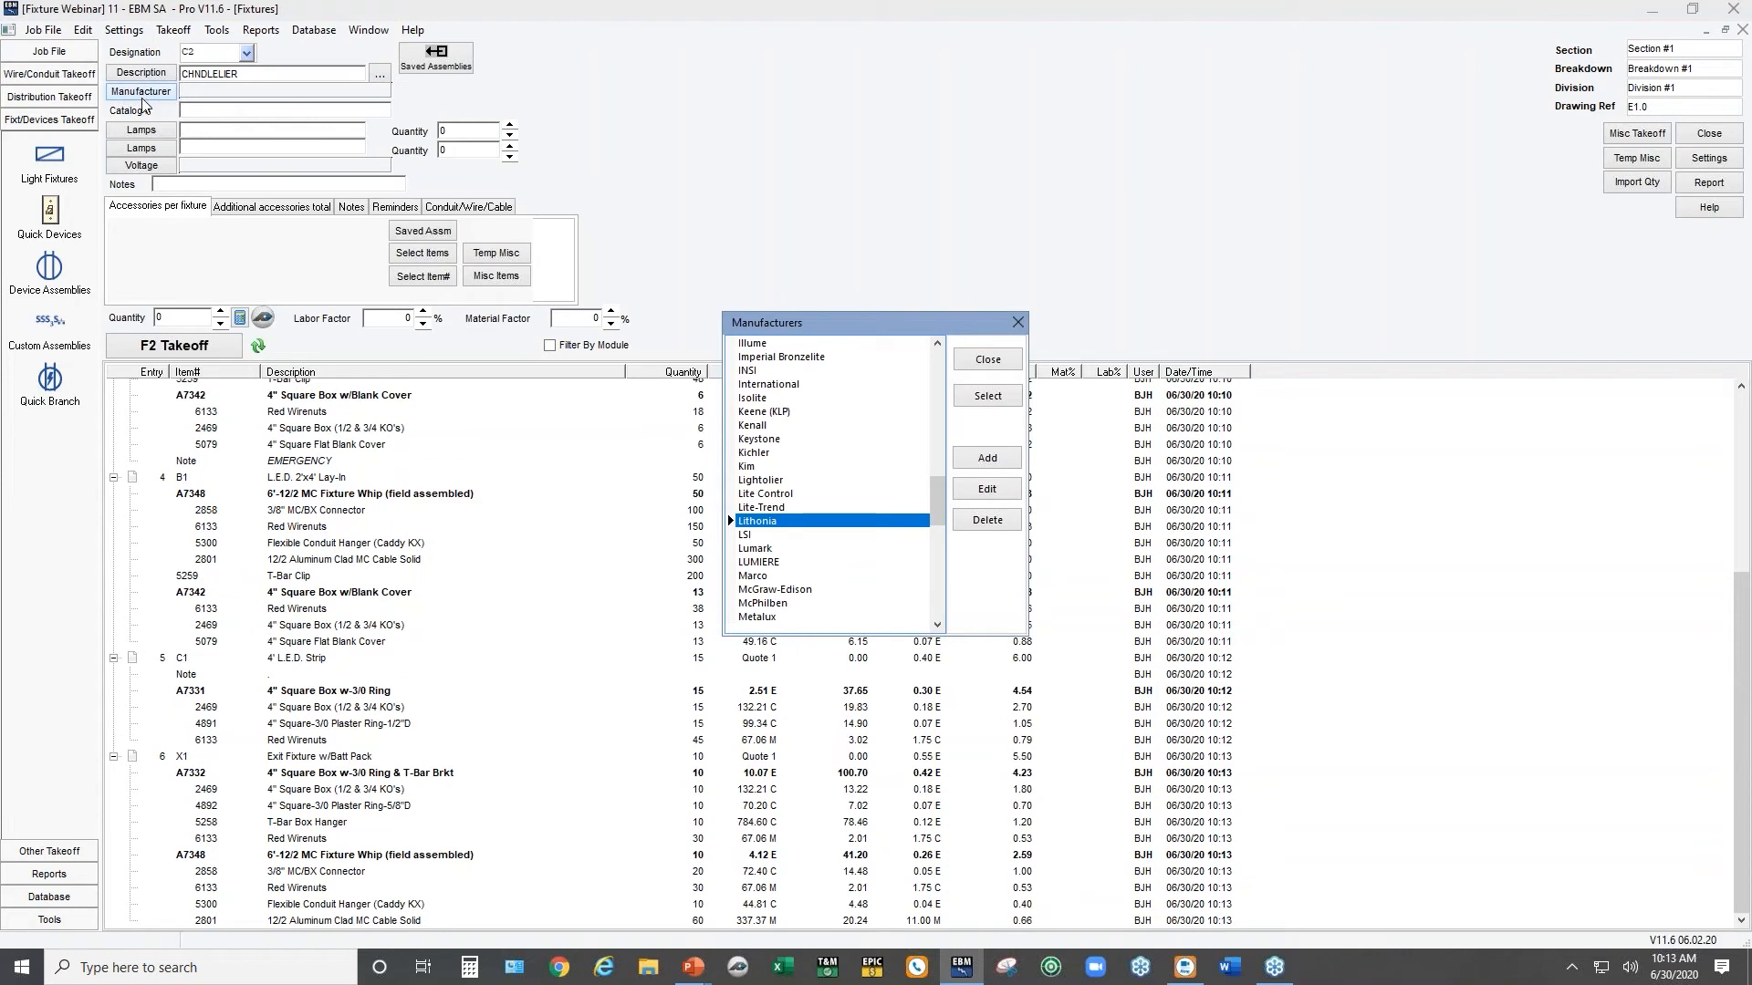
key("o")
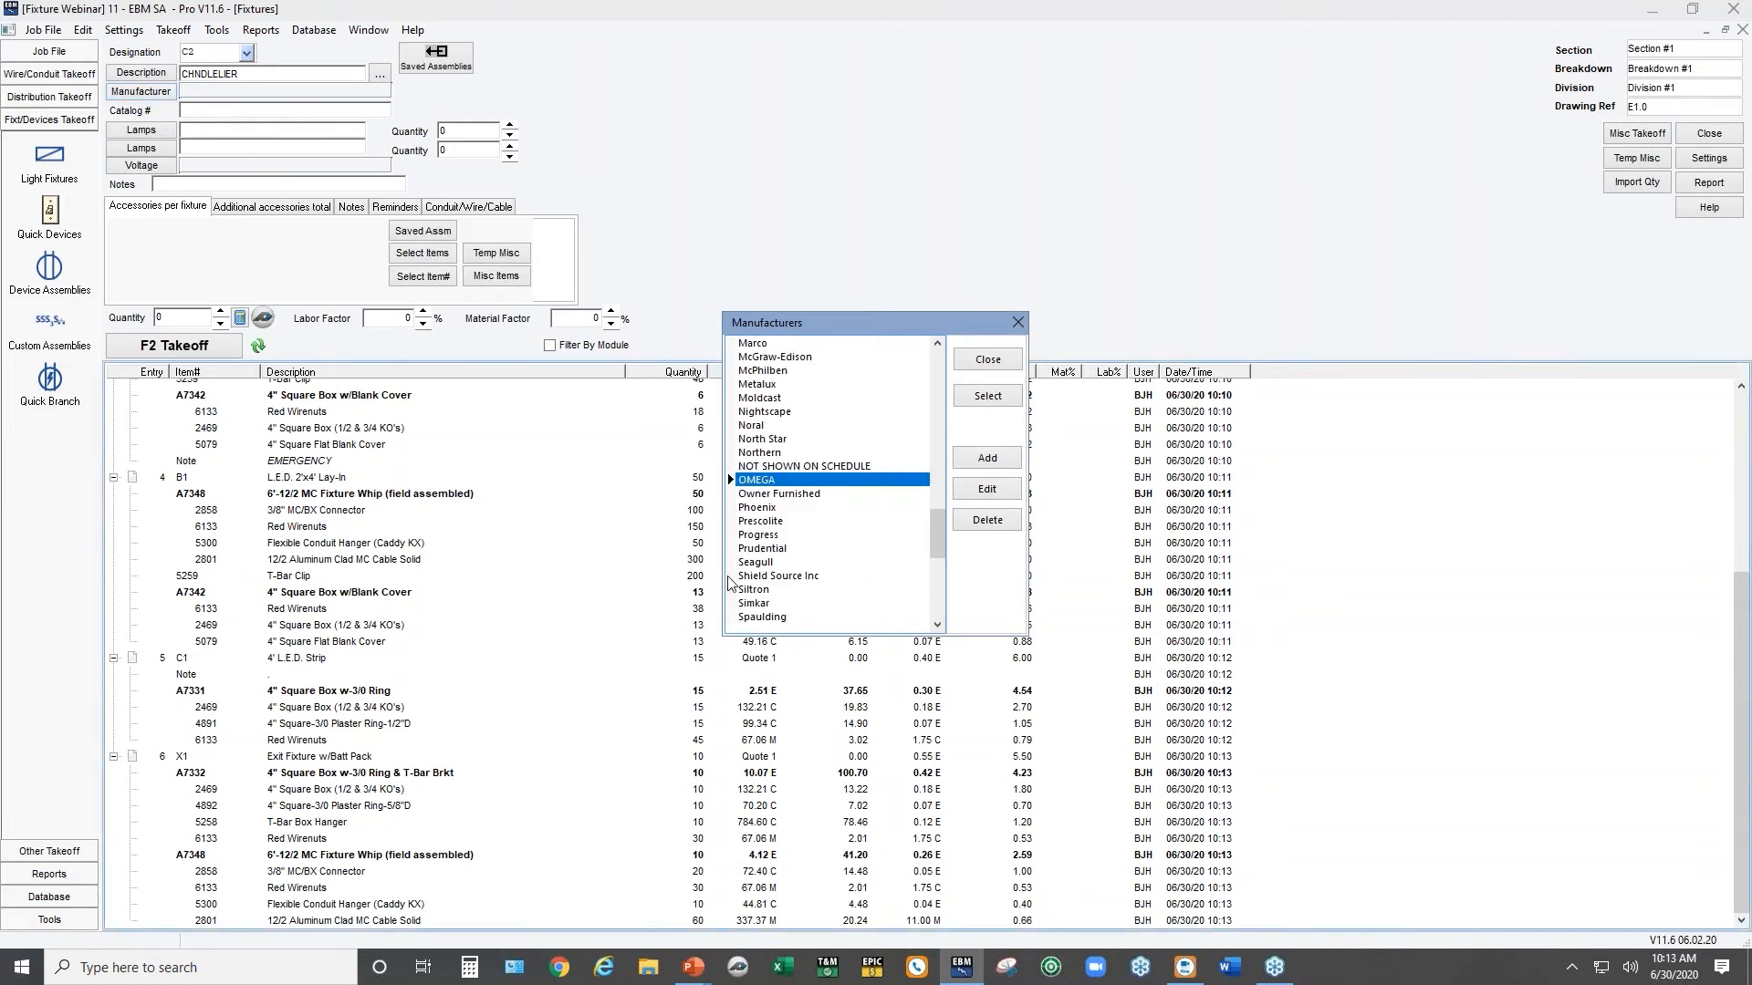
double_click(776, 496)
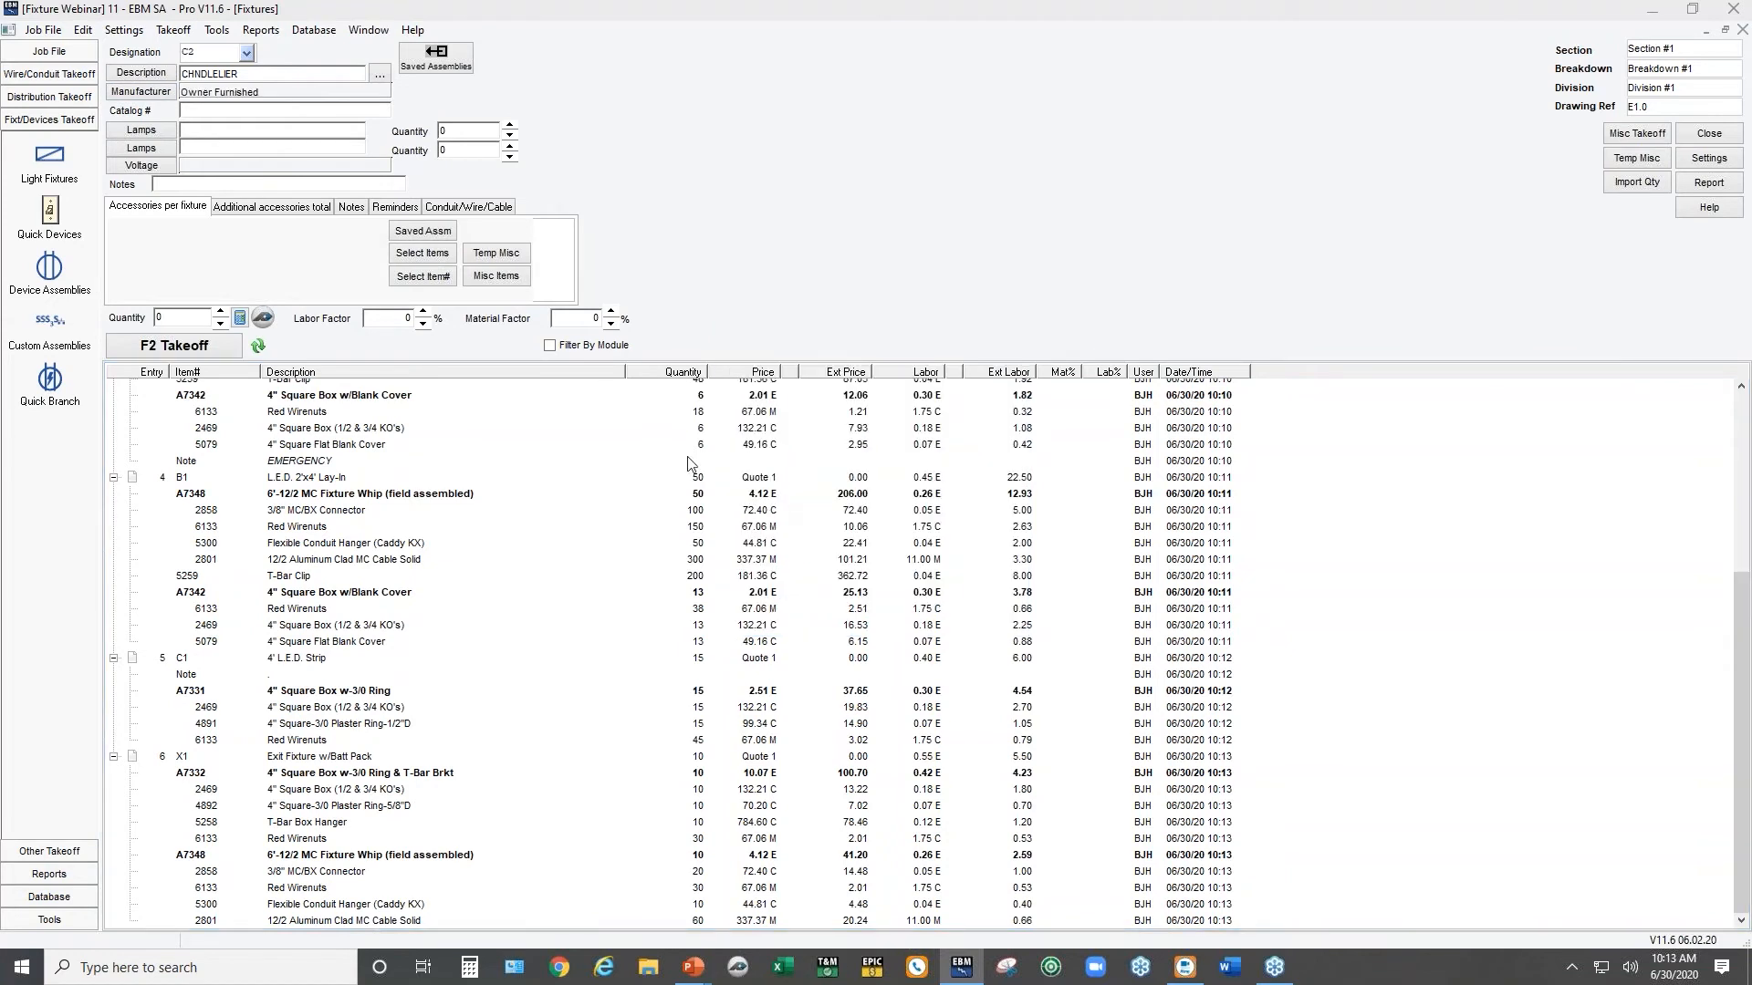
Give fixture C2 eight L.E.D. Lamp (25 Watt Inc. Equivalent) lamps
left_click(138, 133)
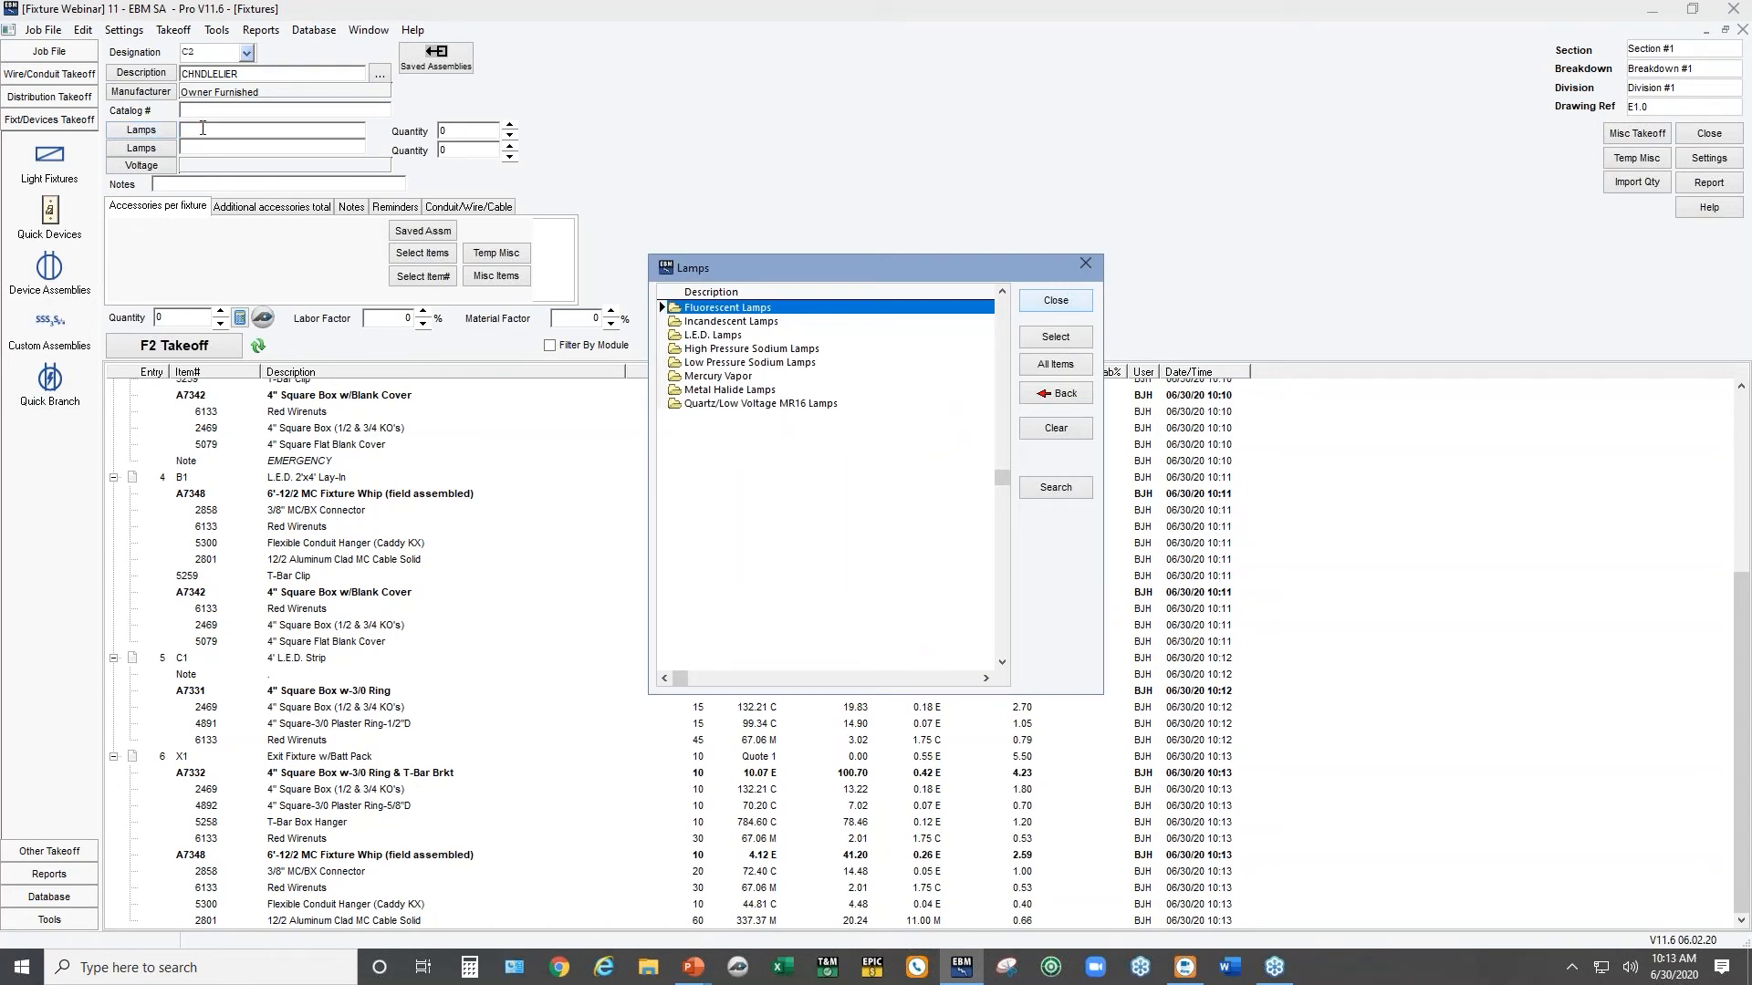
left_click(717, 337)
double_click(717, 344)
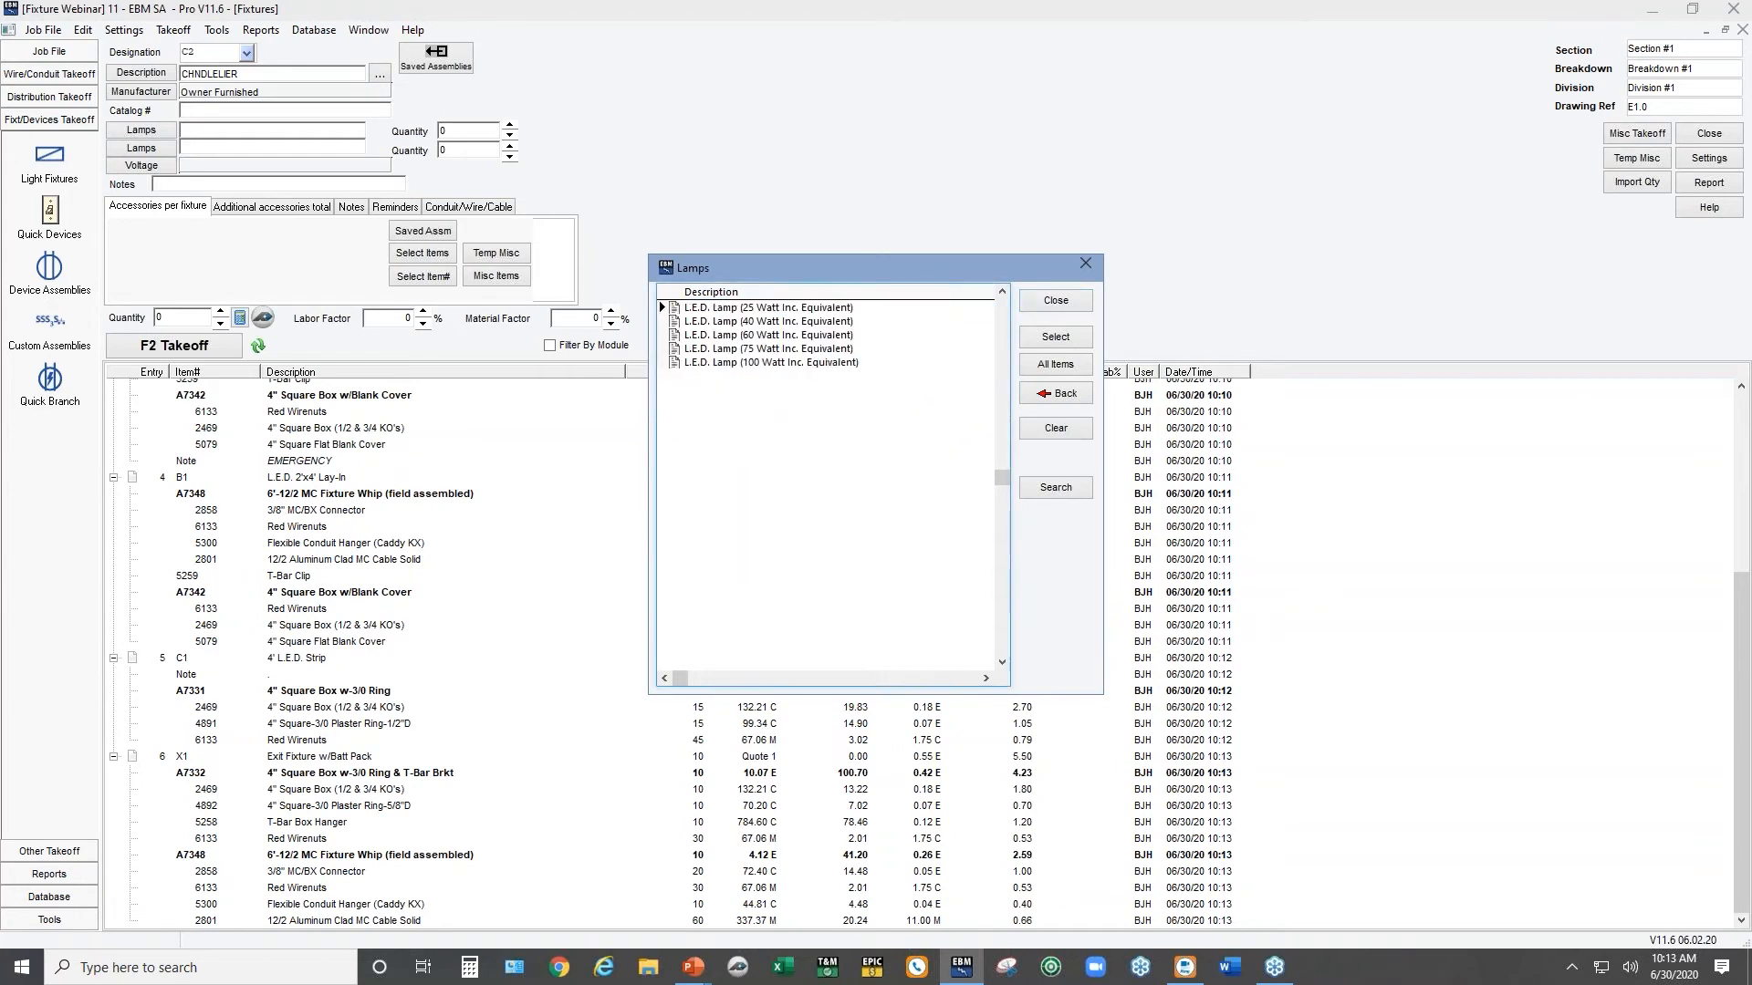
left_click(715, 311)
double_click(715, 311)
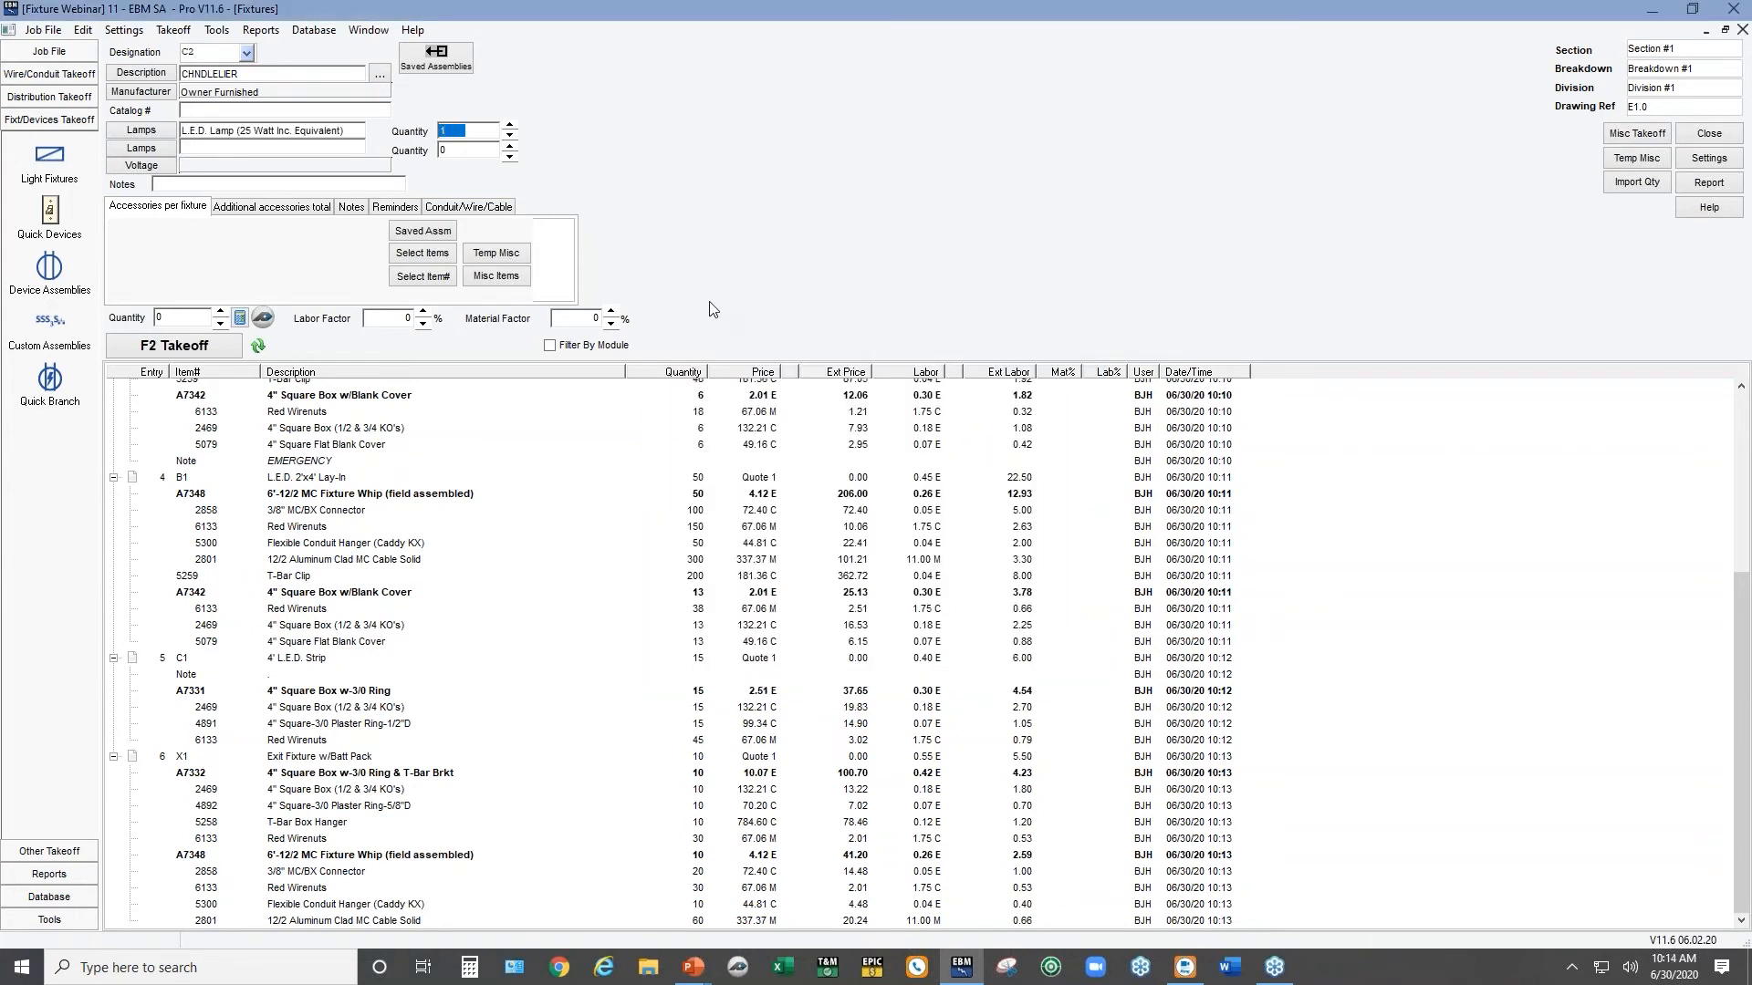
type("8")
Add one Ceiling Fan Box 1-1/2" Deep with Brace (New Work) to the per-fixture accessories of fixture C2
left_click(427, 261)
double_click(744, 310)
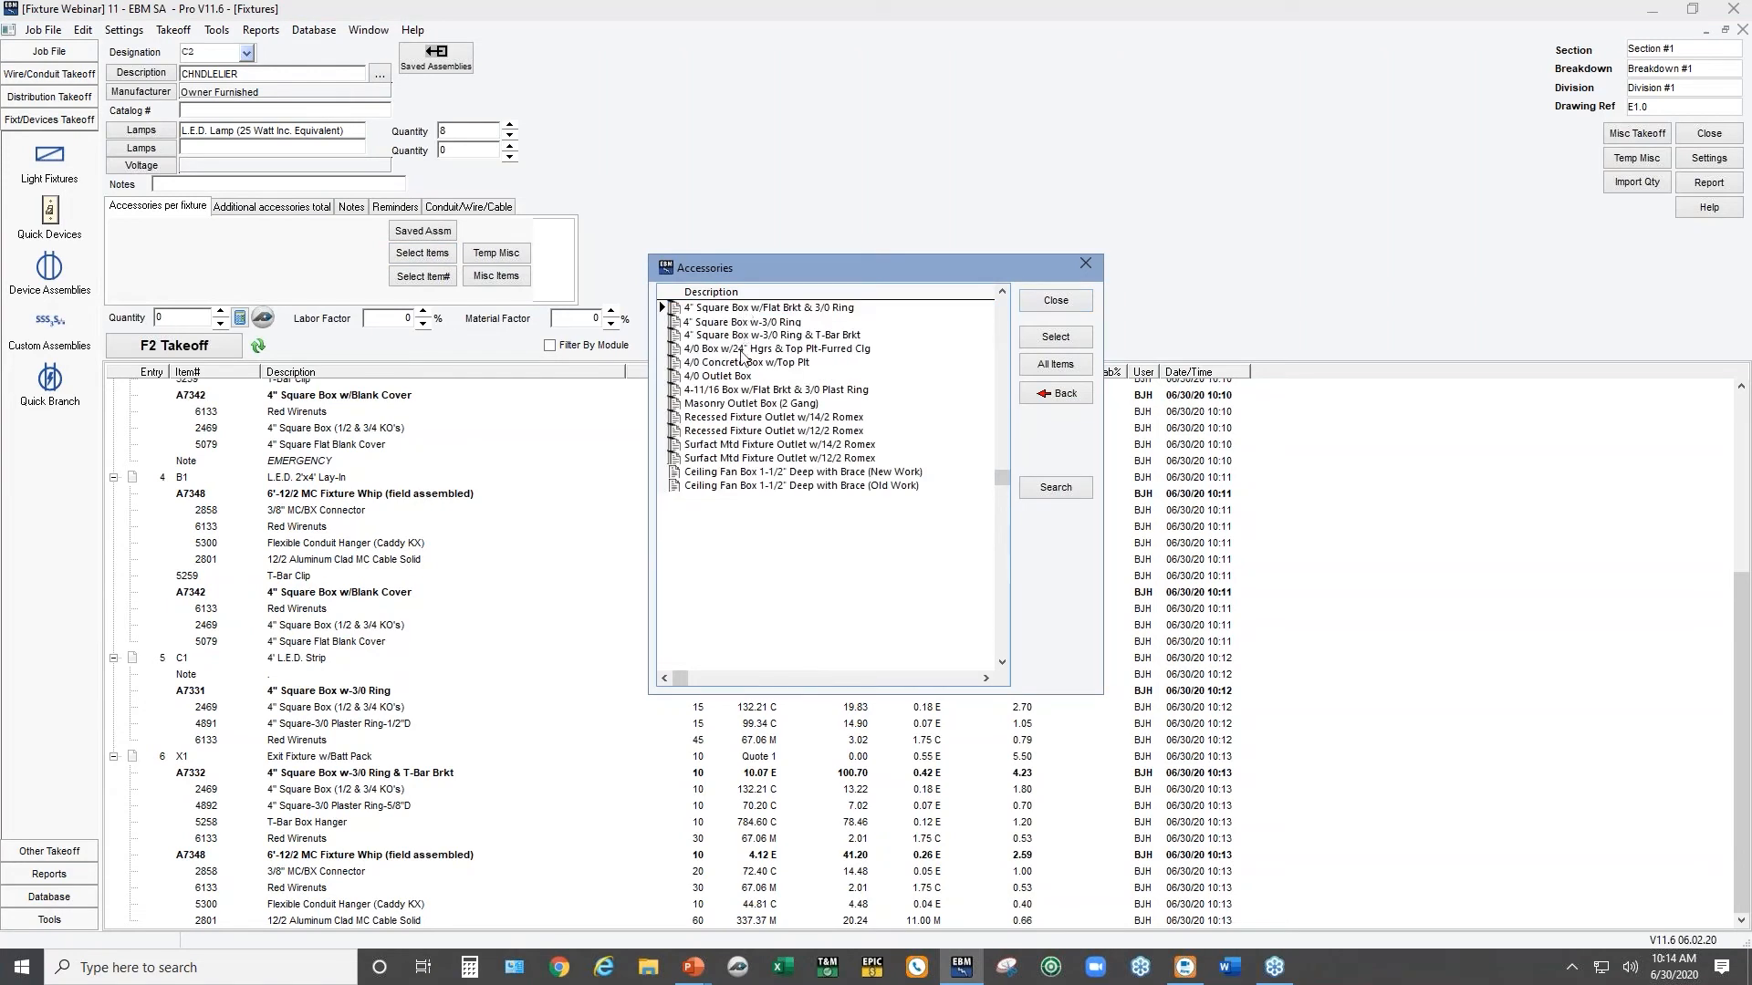
double_click(728, 478)
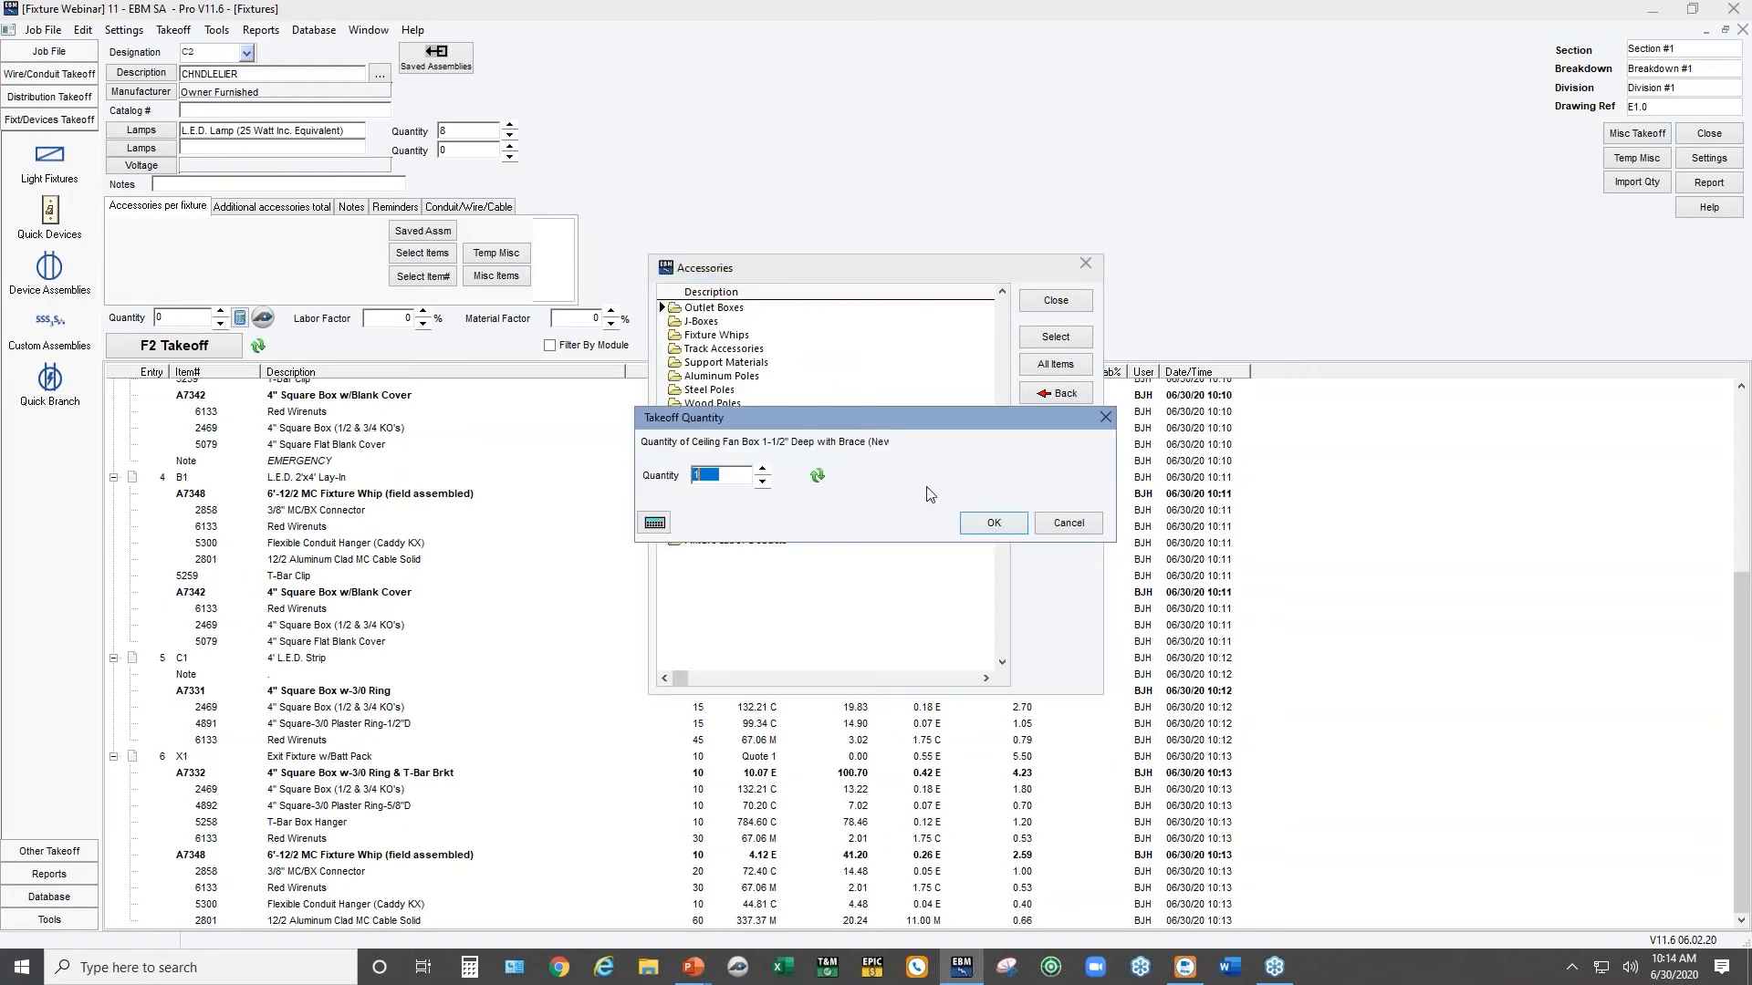
left_click(994, 523)
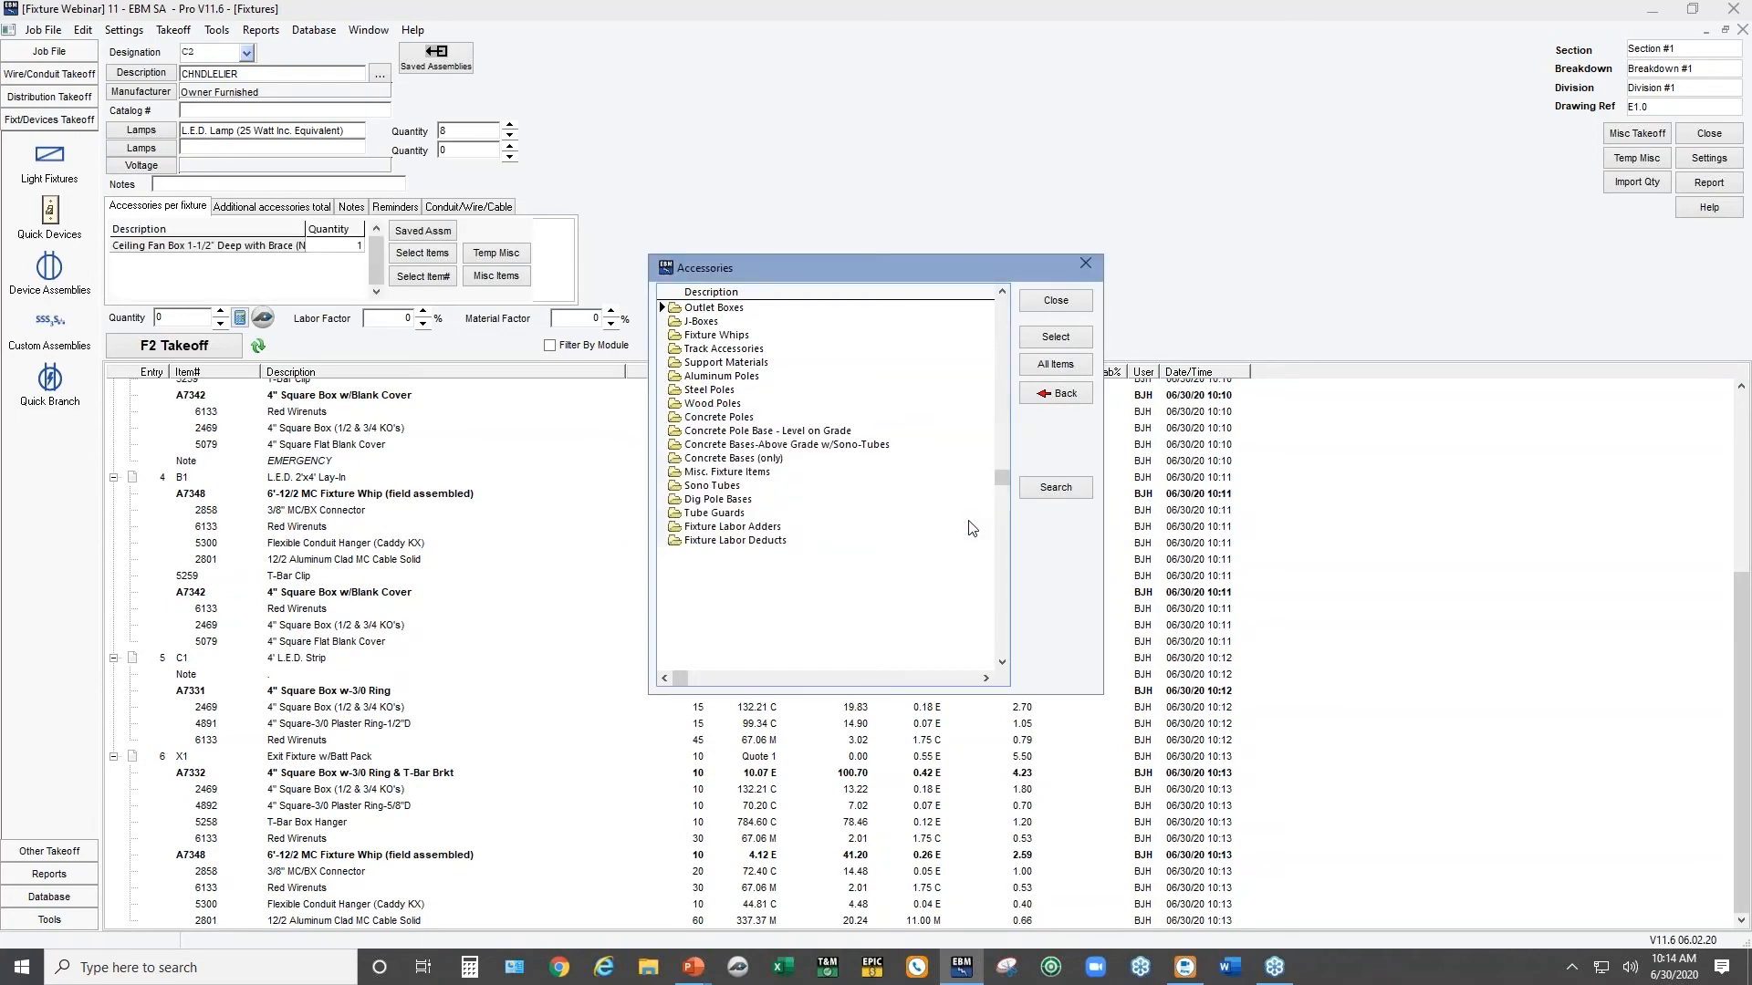
left_click(1040, 303)
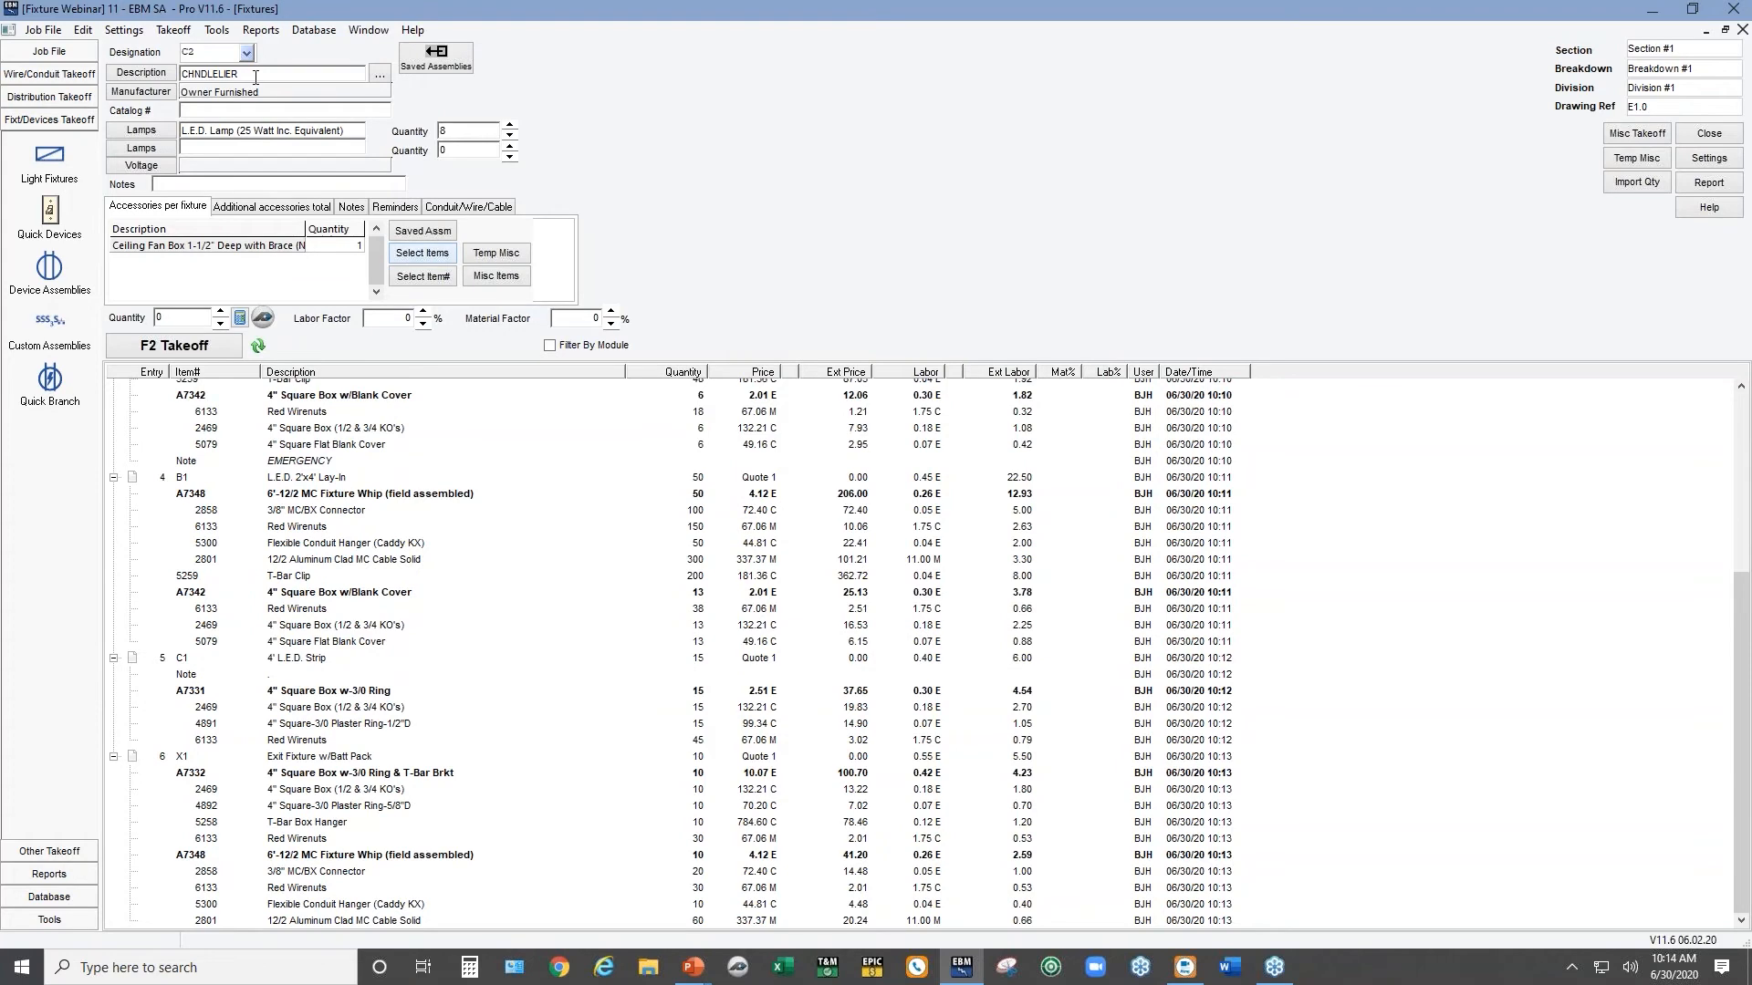
Correct fixture C2's description to CHANDLELIER and take off a quantity of 3 with 4 hours of labor each
left_click(195, 73)
type("A")
double_click(181, 317)
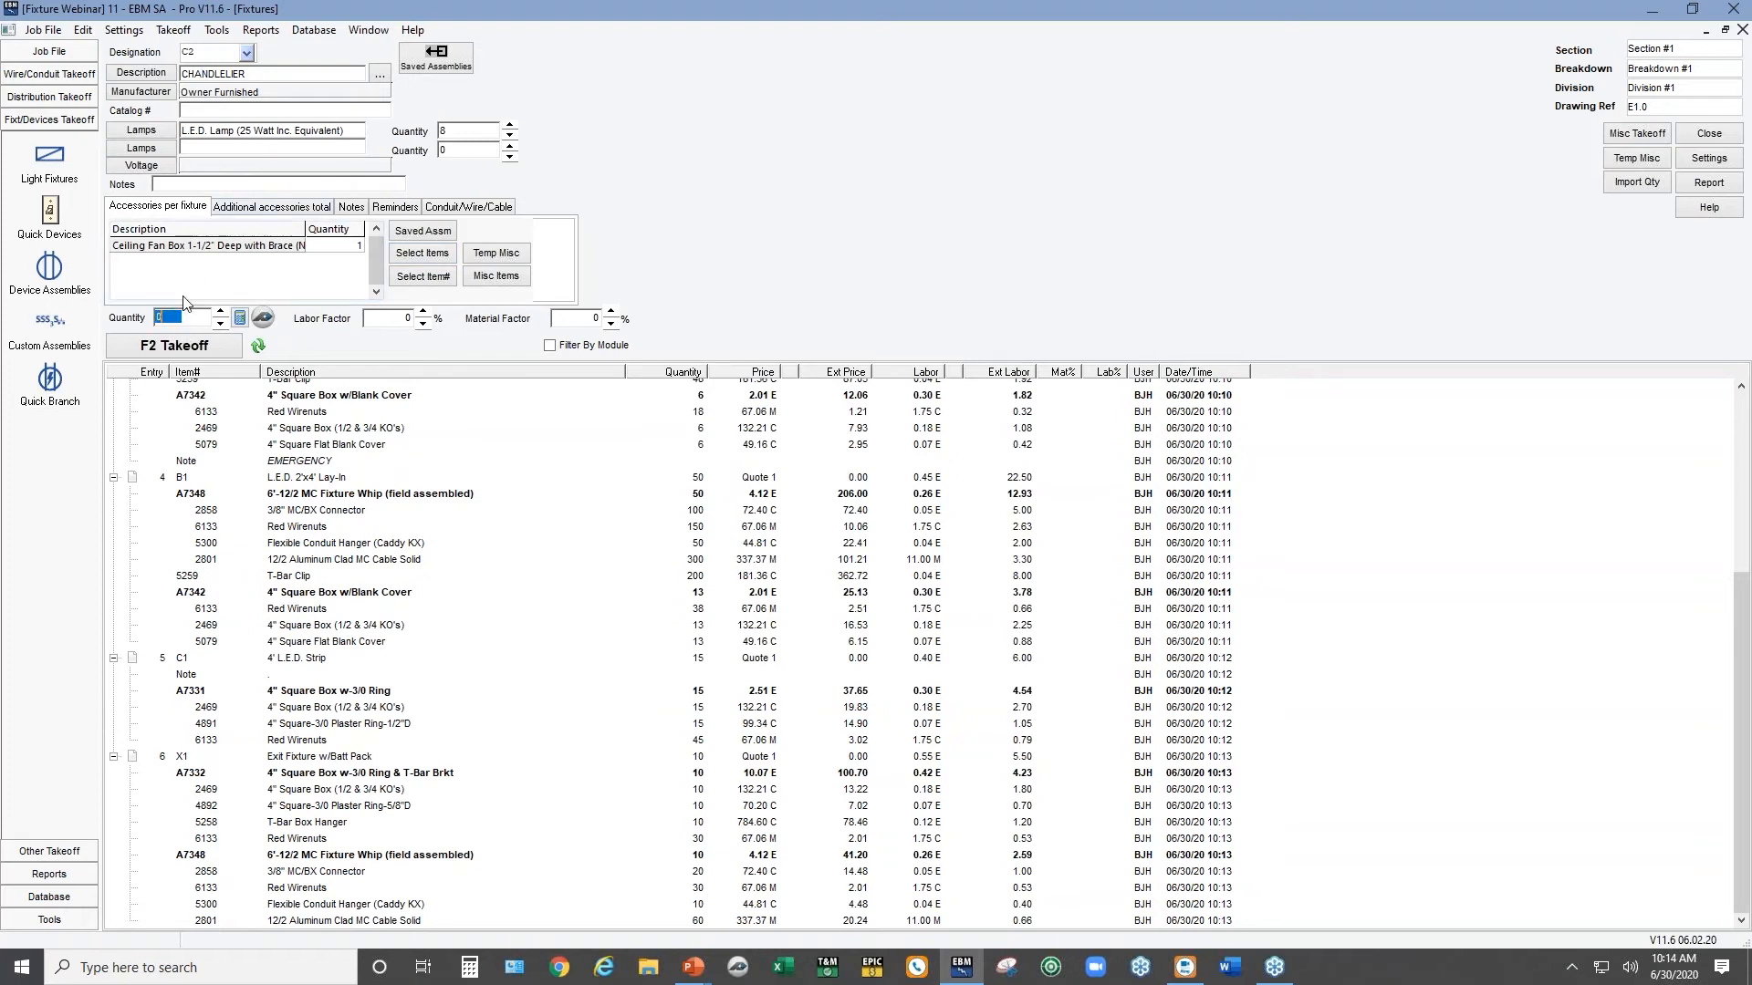
type("3")
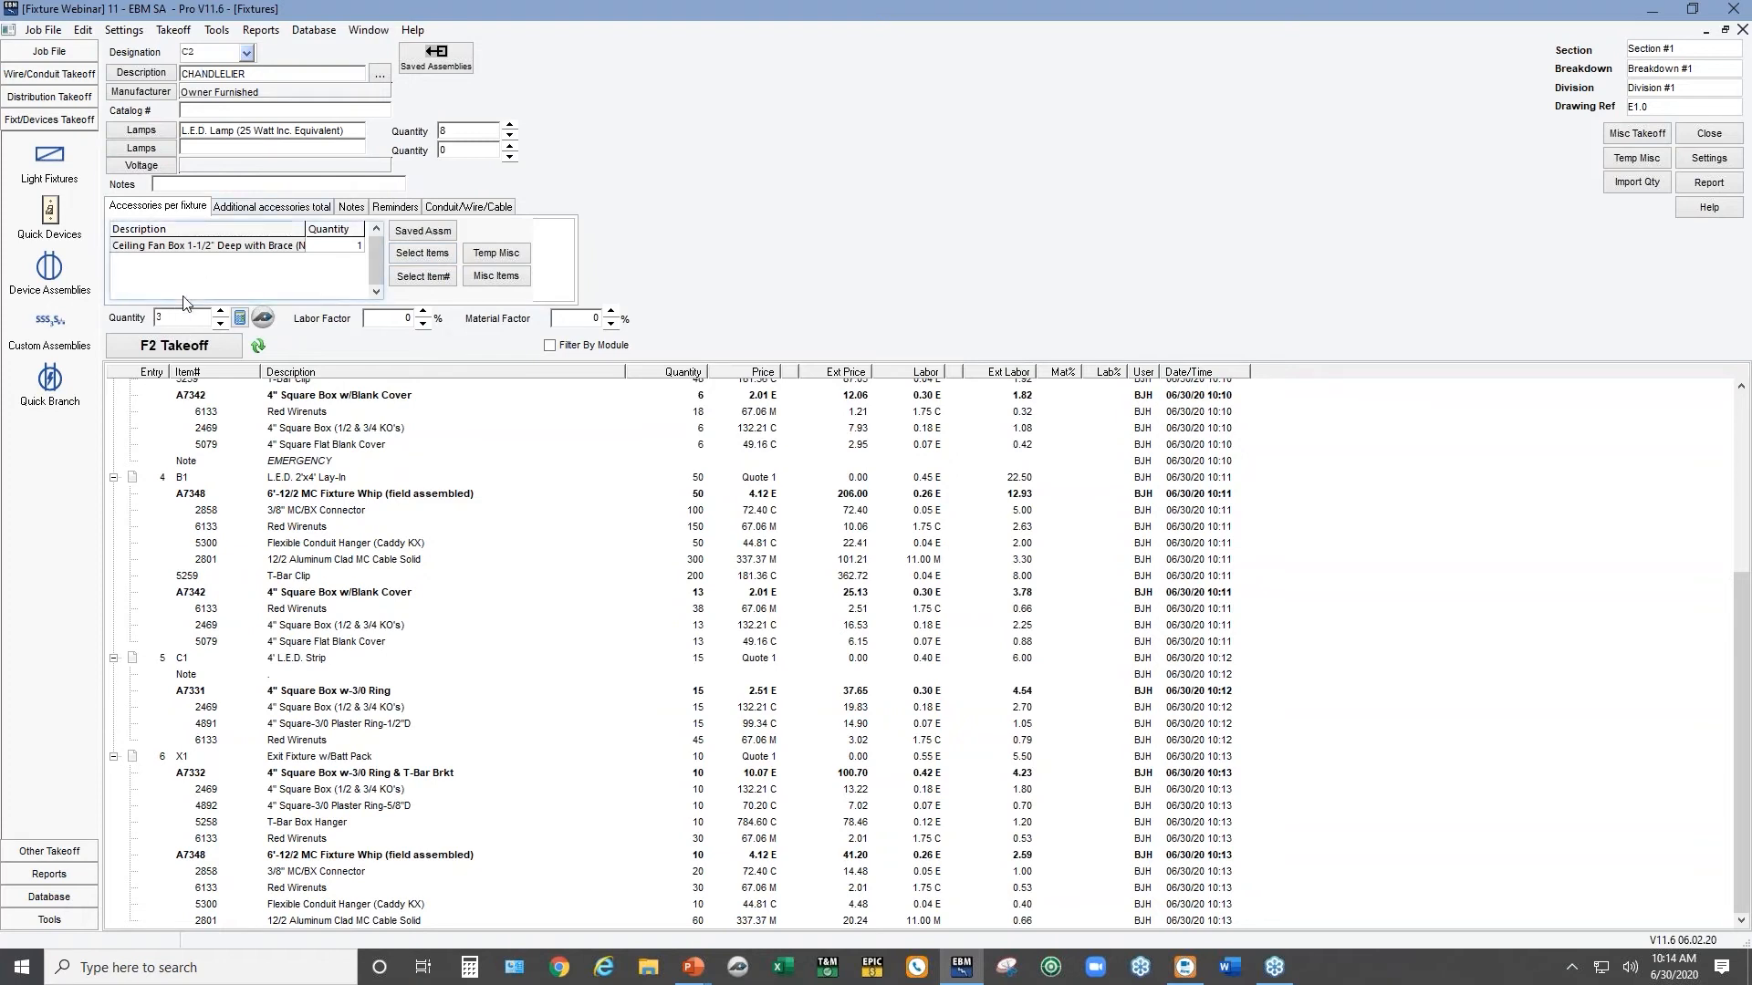
left_click(182, 354)
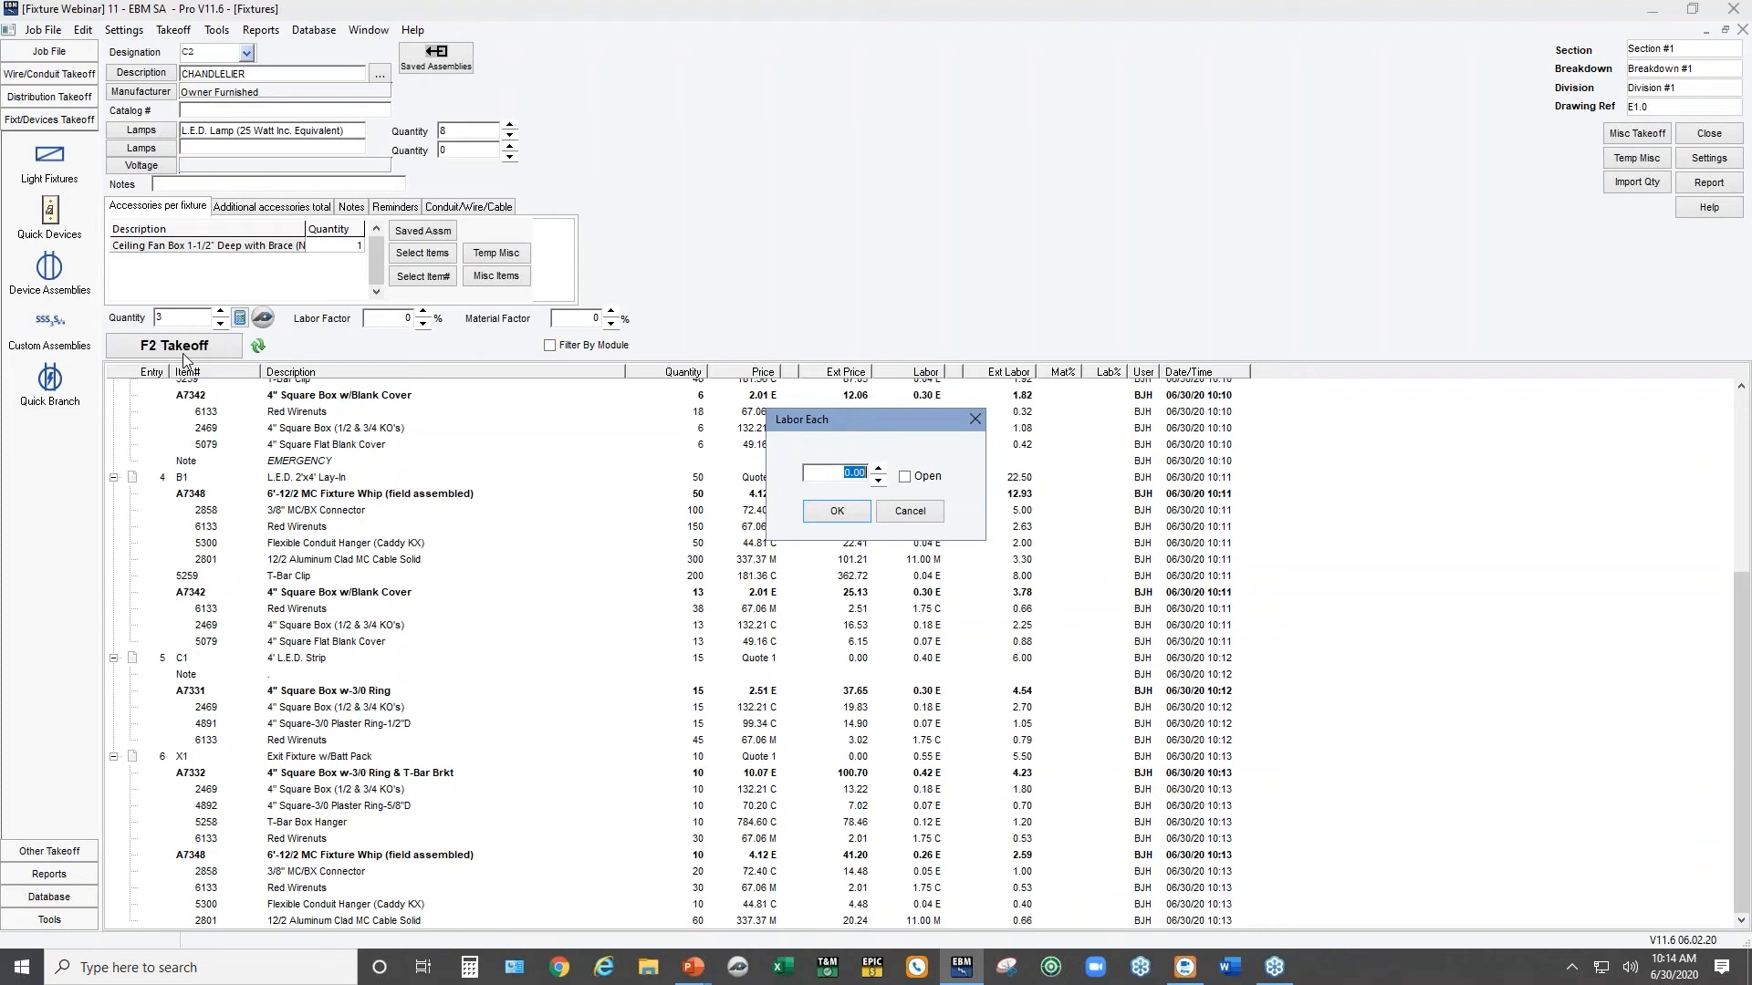
type("4")
left_click(818, 514)
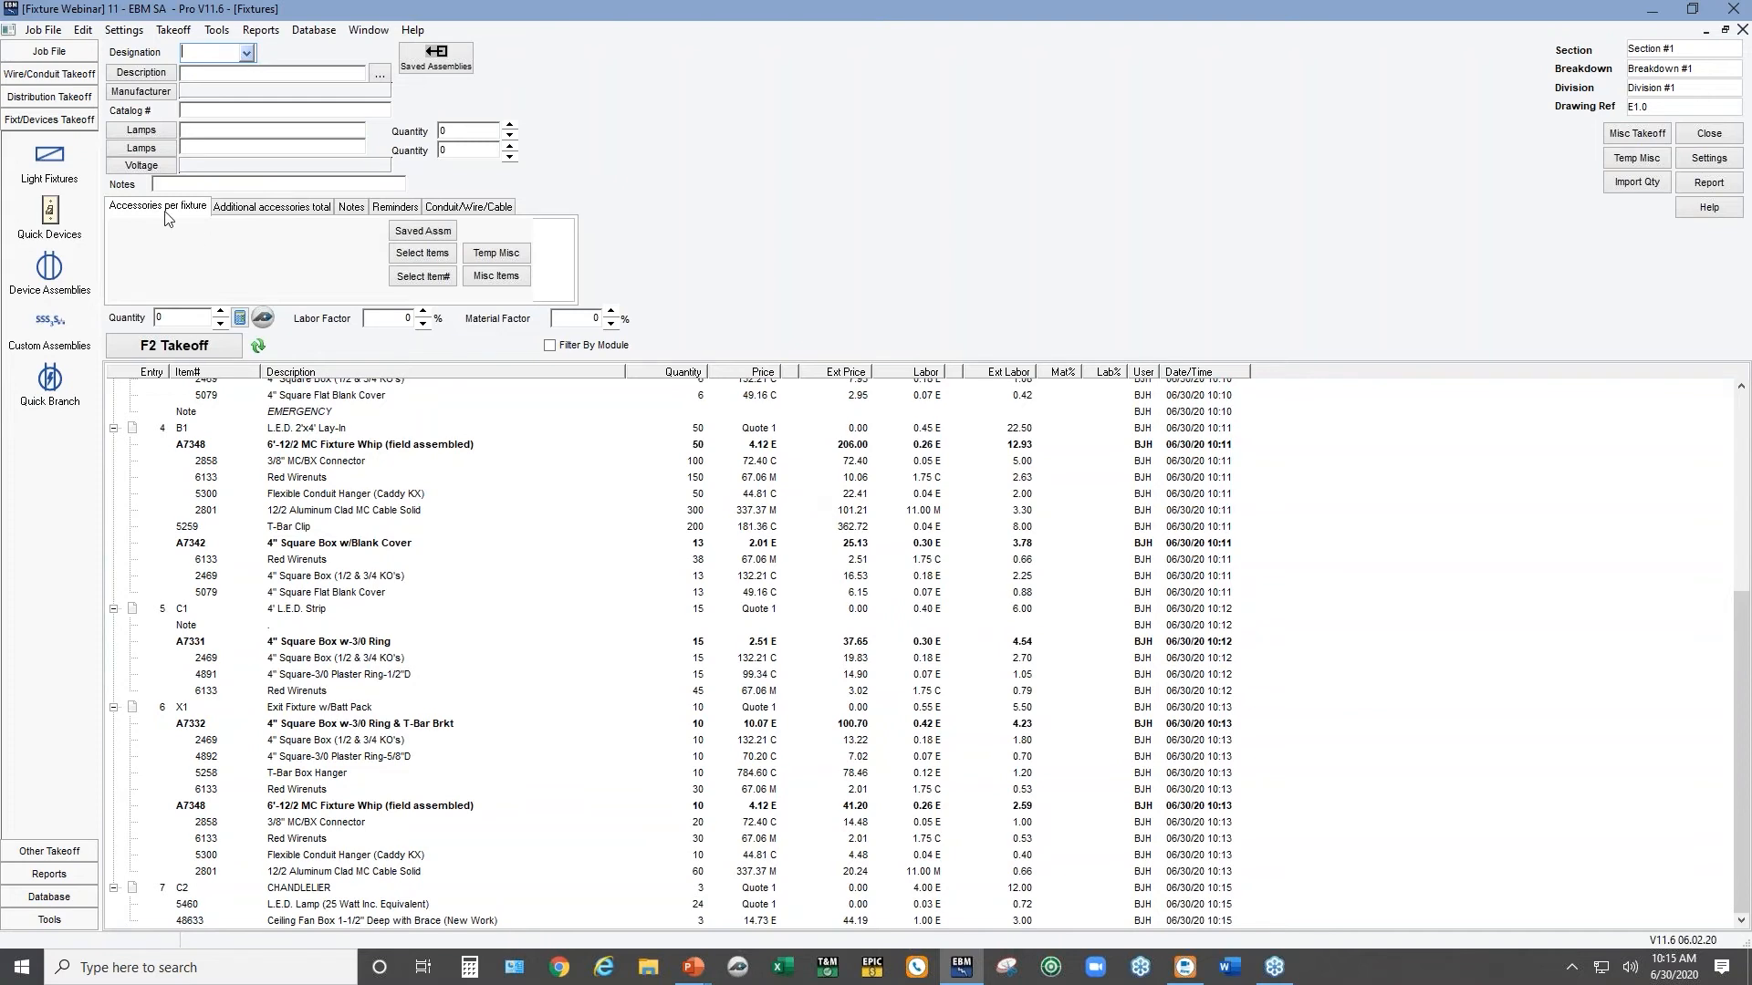
left_click(238, 207)
left_click(187, 203)
left_click(306, 460)
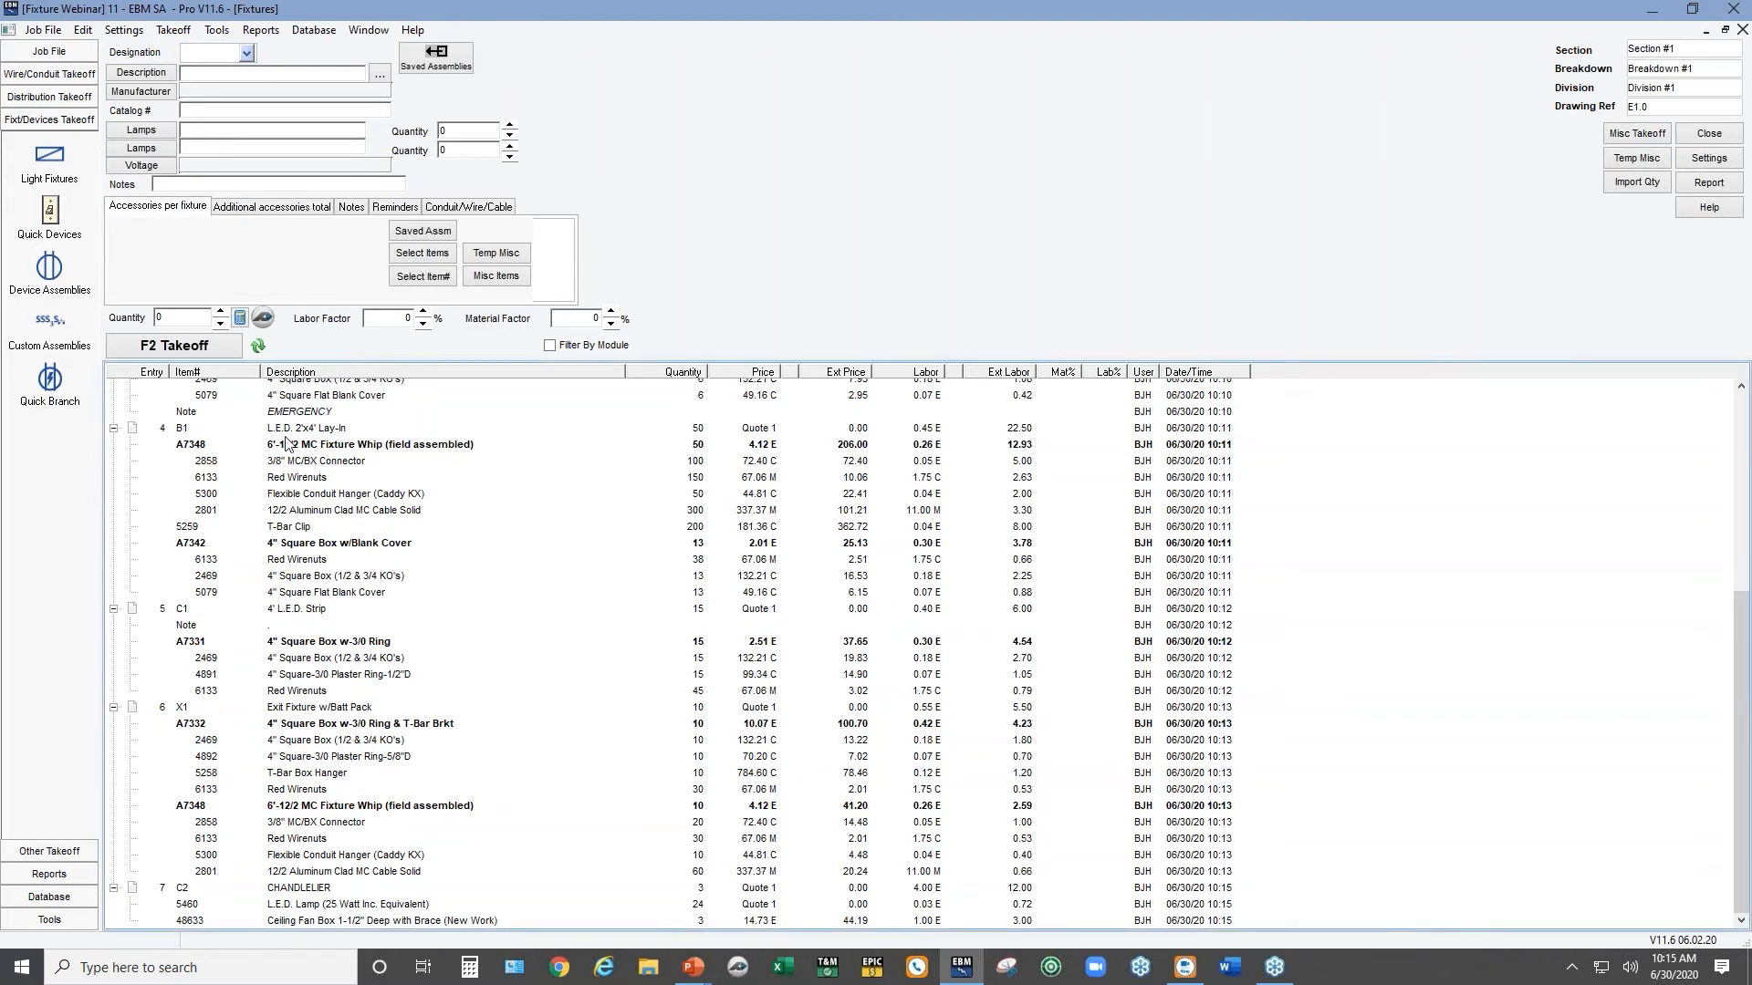
Start another fixture entry by reusing the existing designation A1
left_click(193, 55)
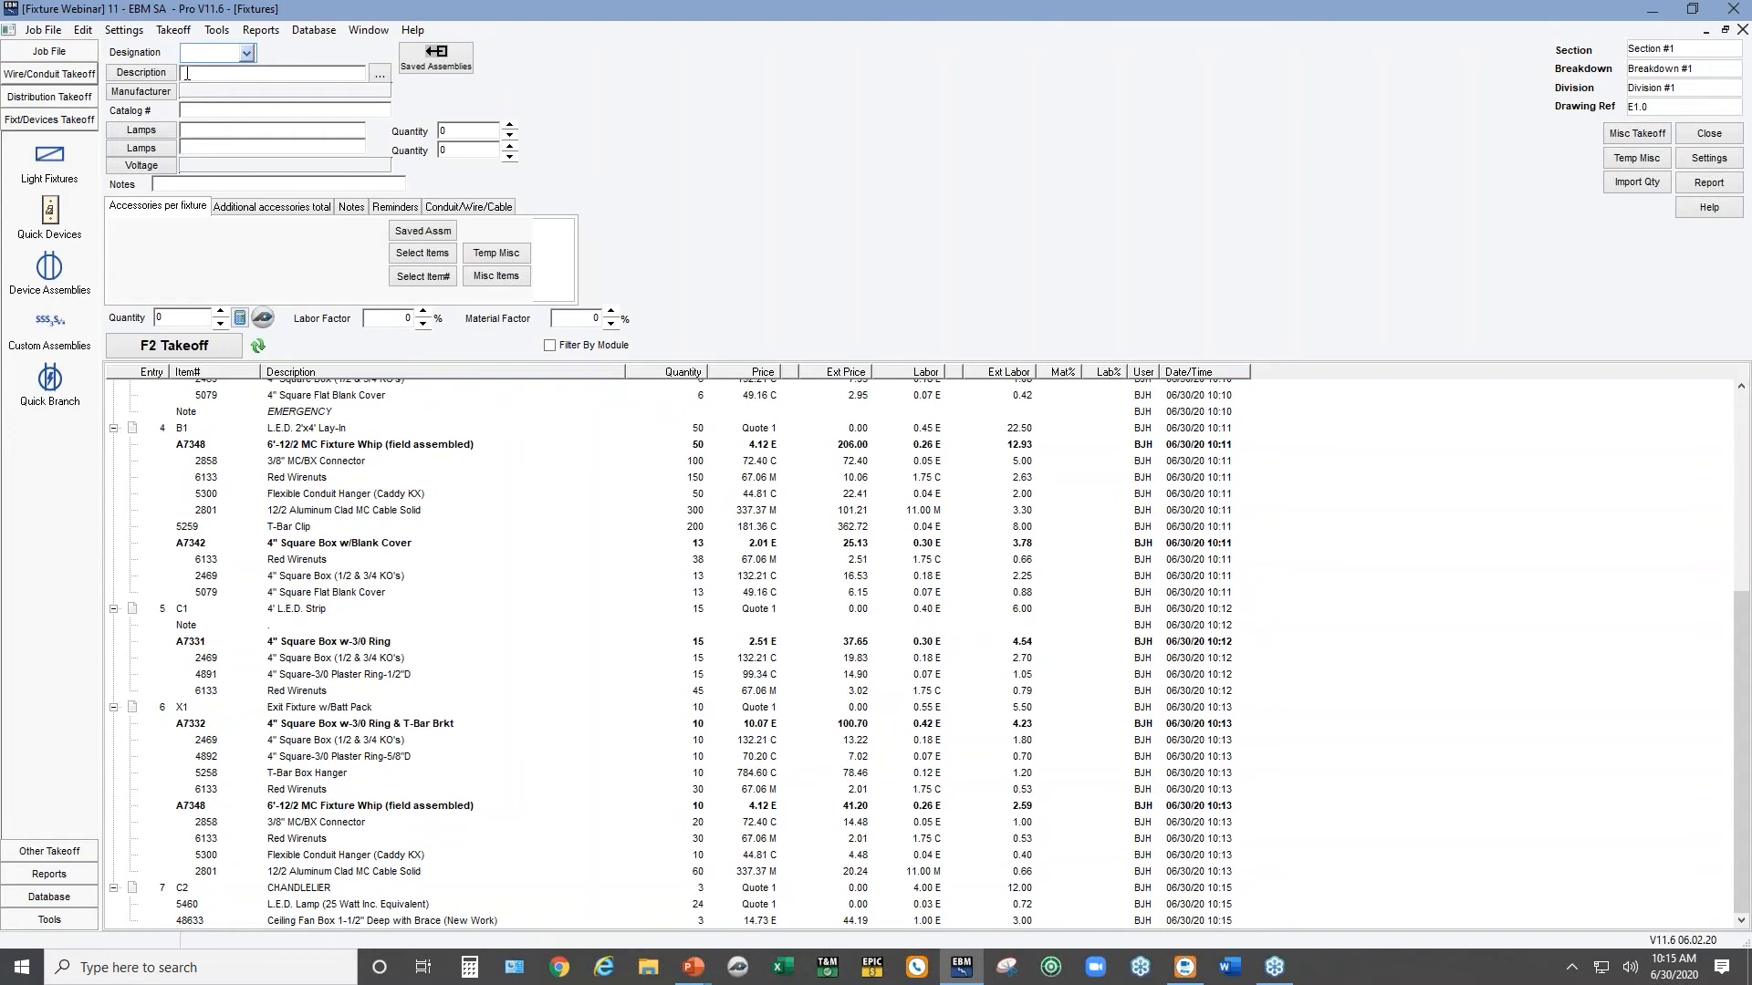
left_click(246, 53)
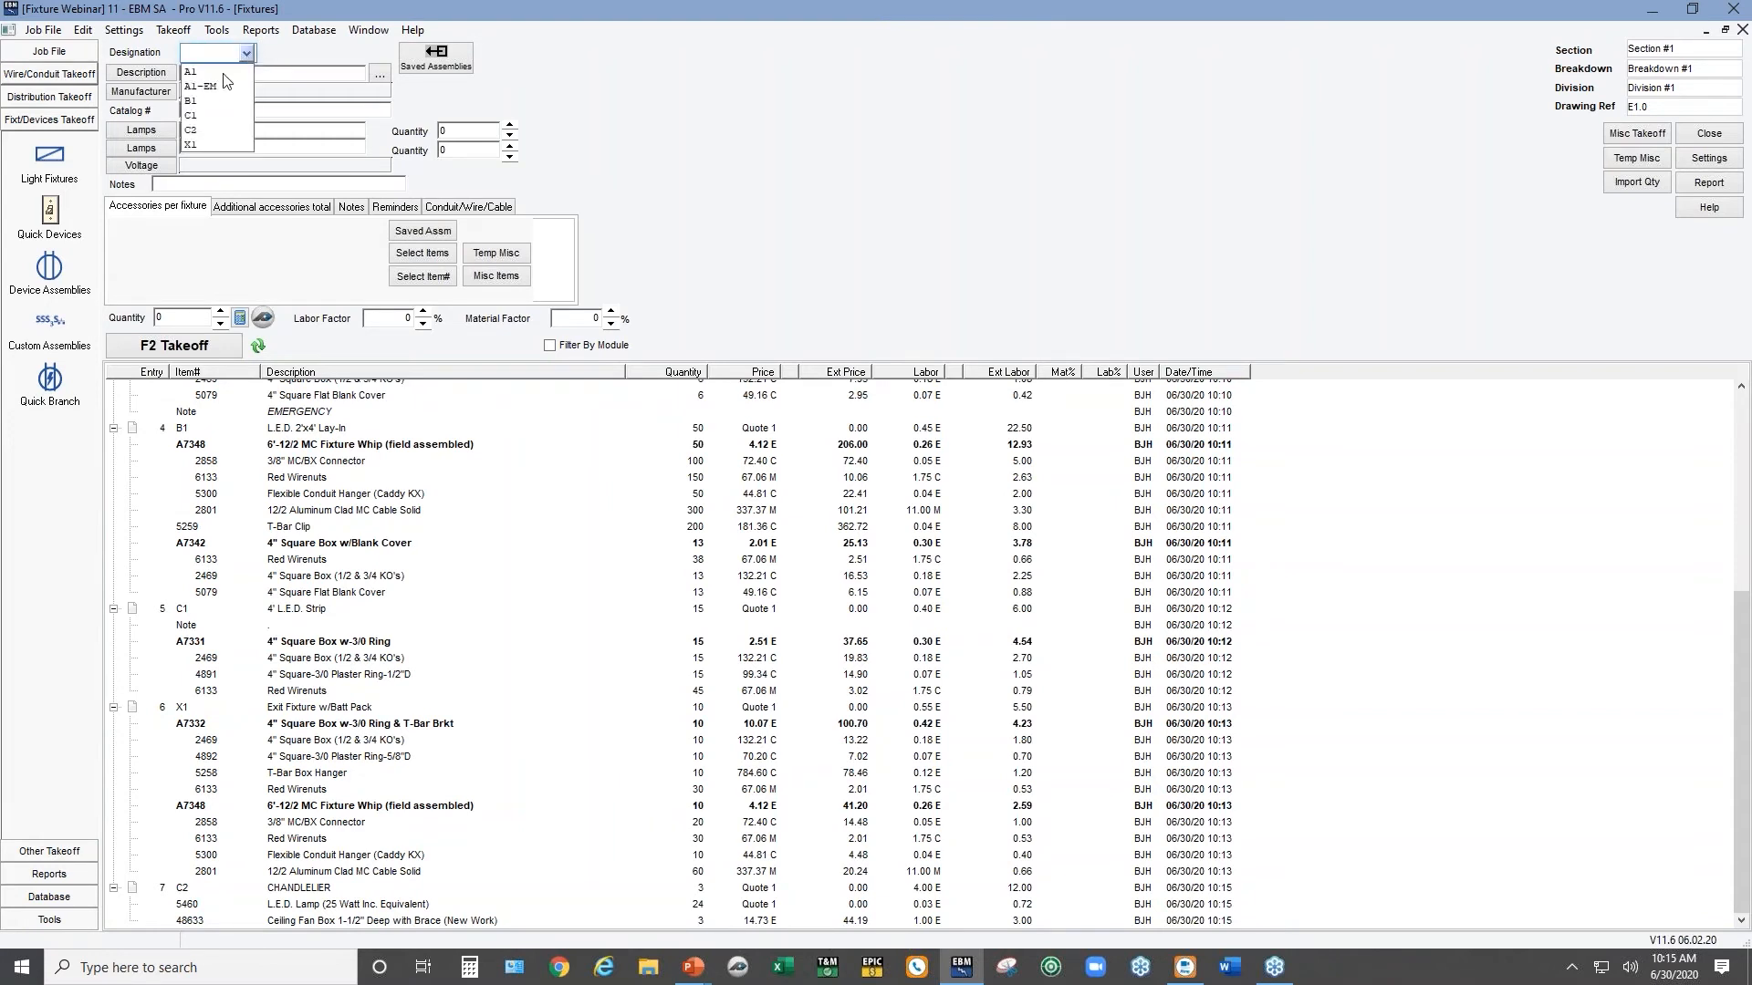
left_click(226, 71)
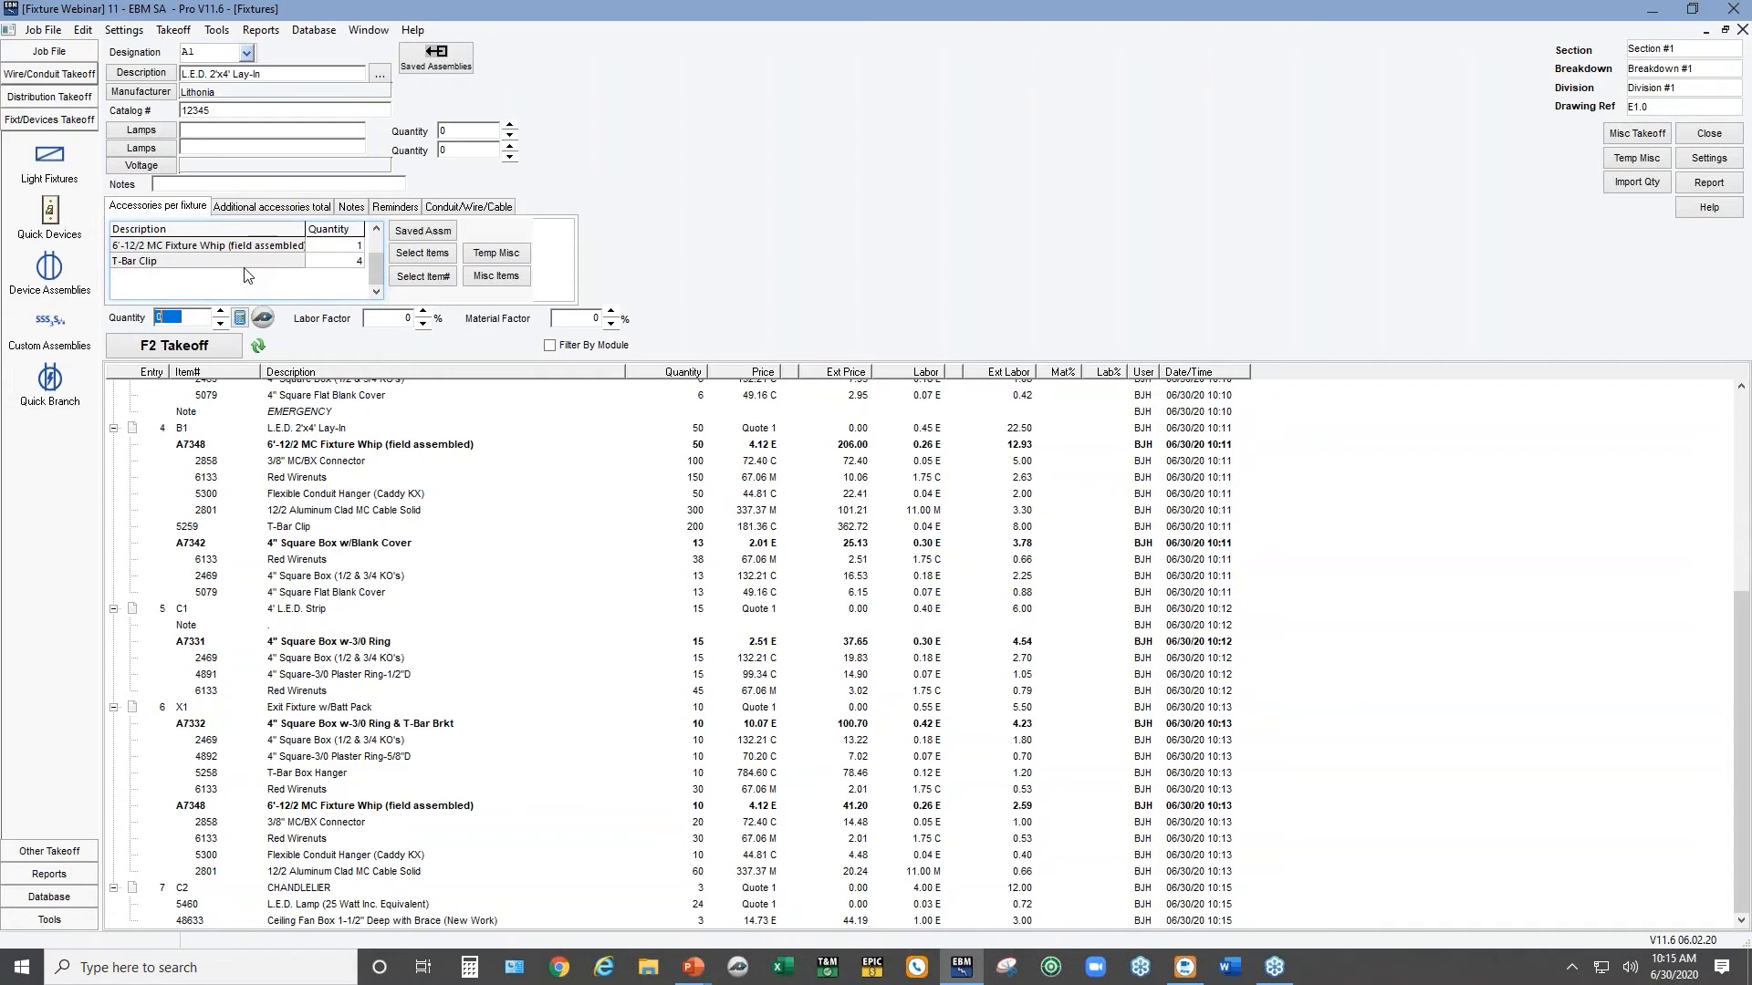
Add 10 of the .5 hours Fixture Labor Adder to the additional total accessories of fixture A1
left_click(264, 216)
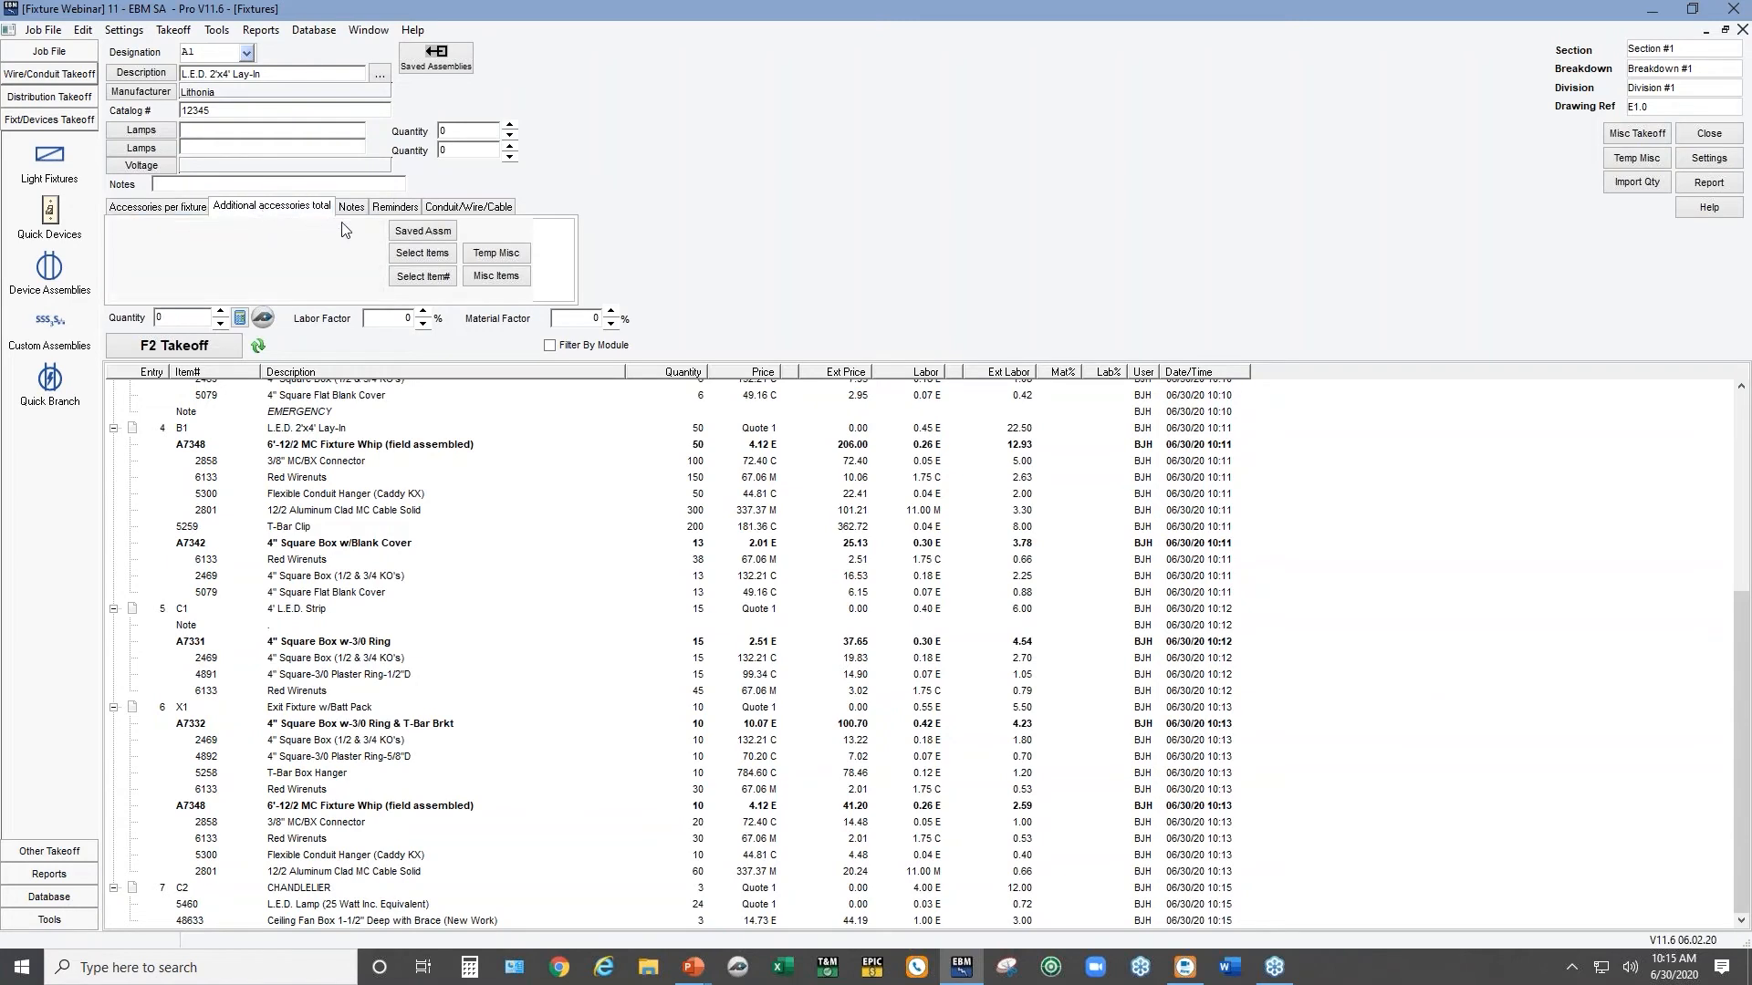
left_click(412, 255)
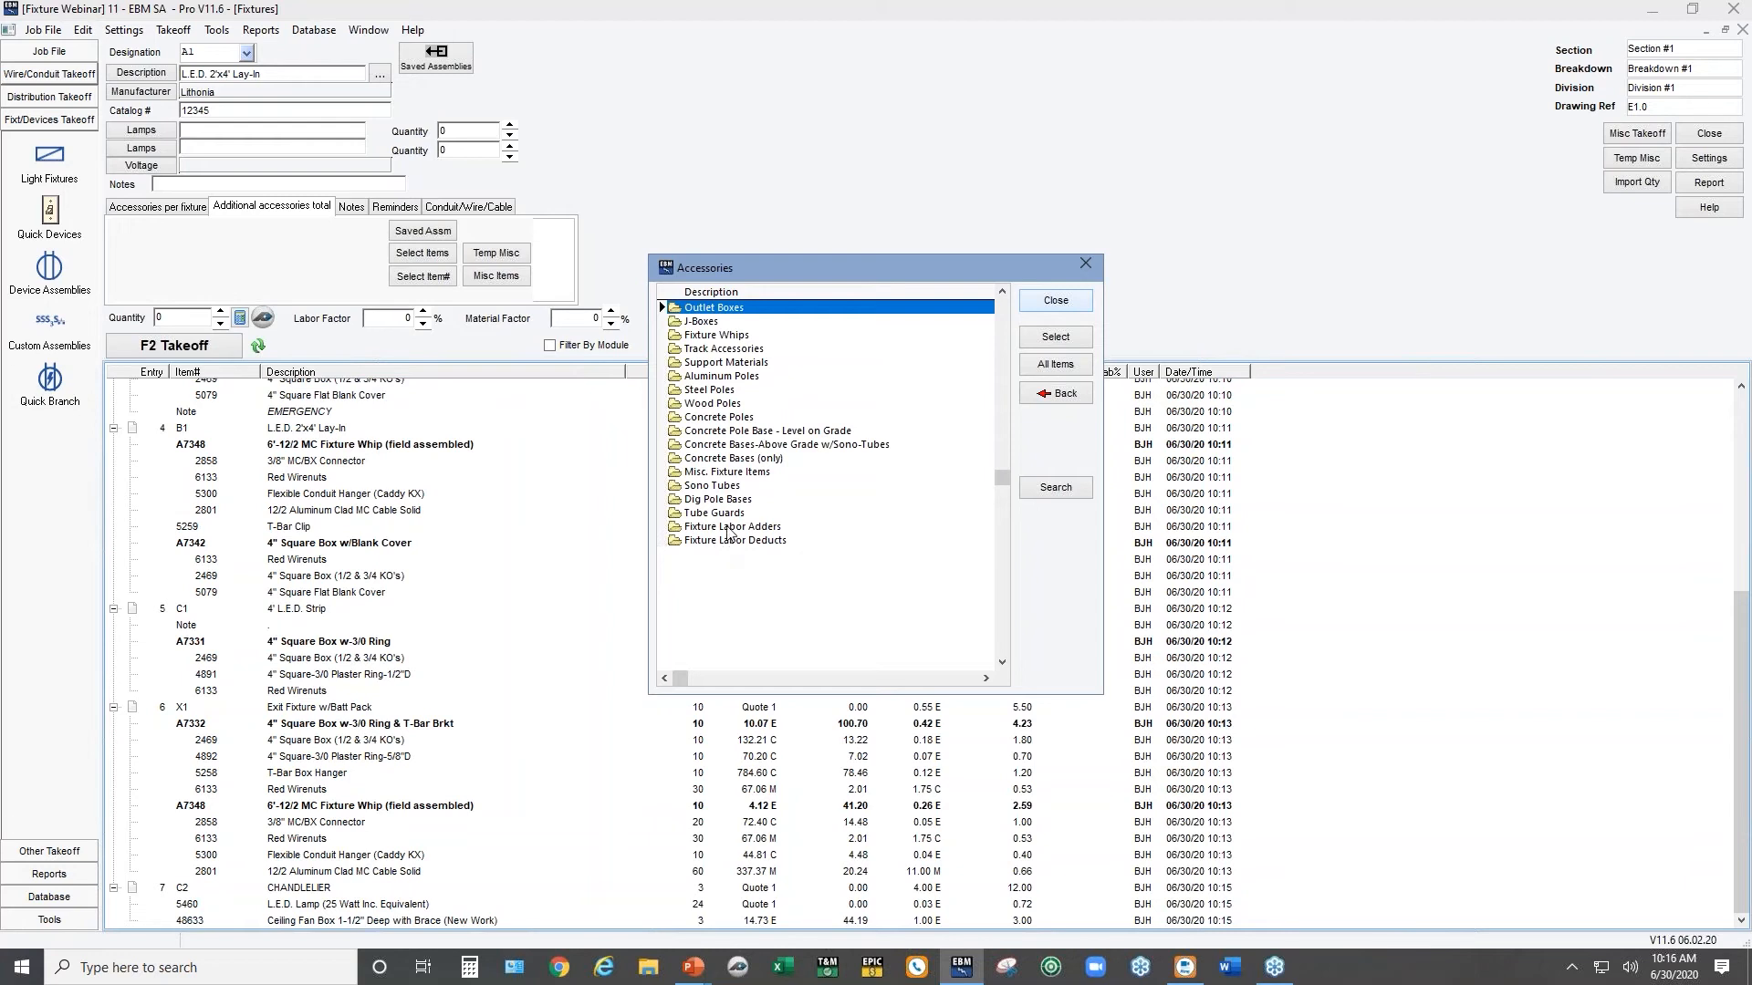
double_click(727, 528)
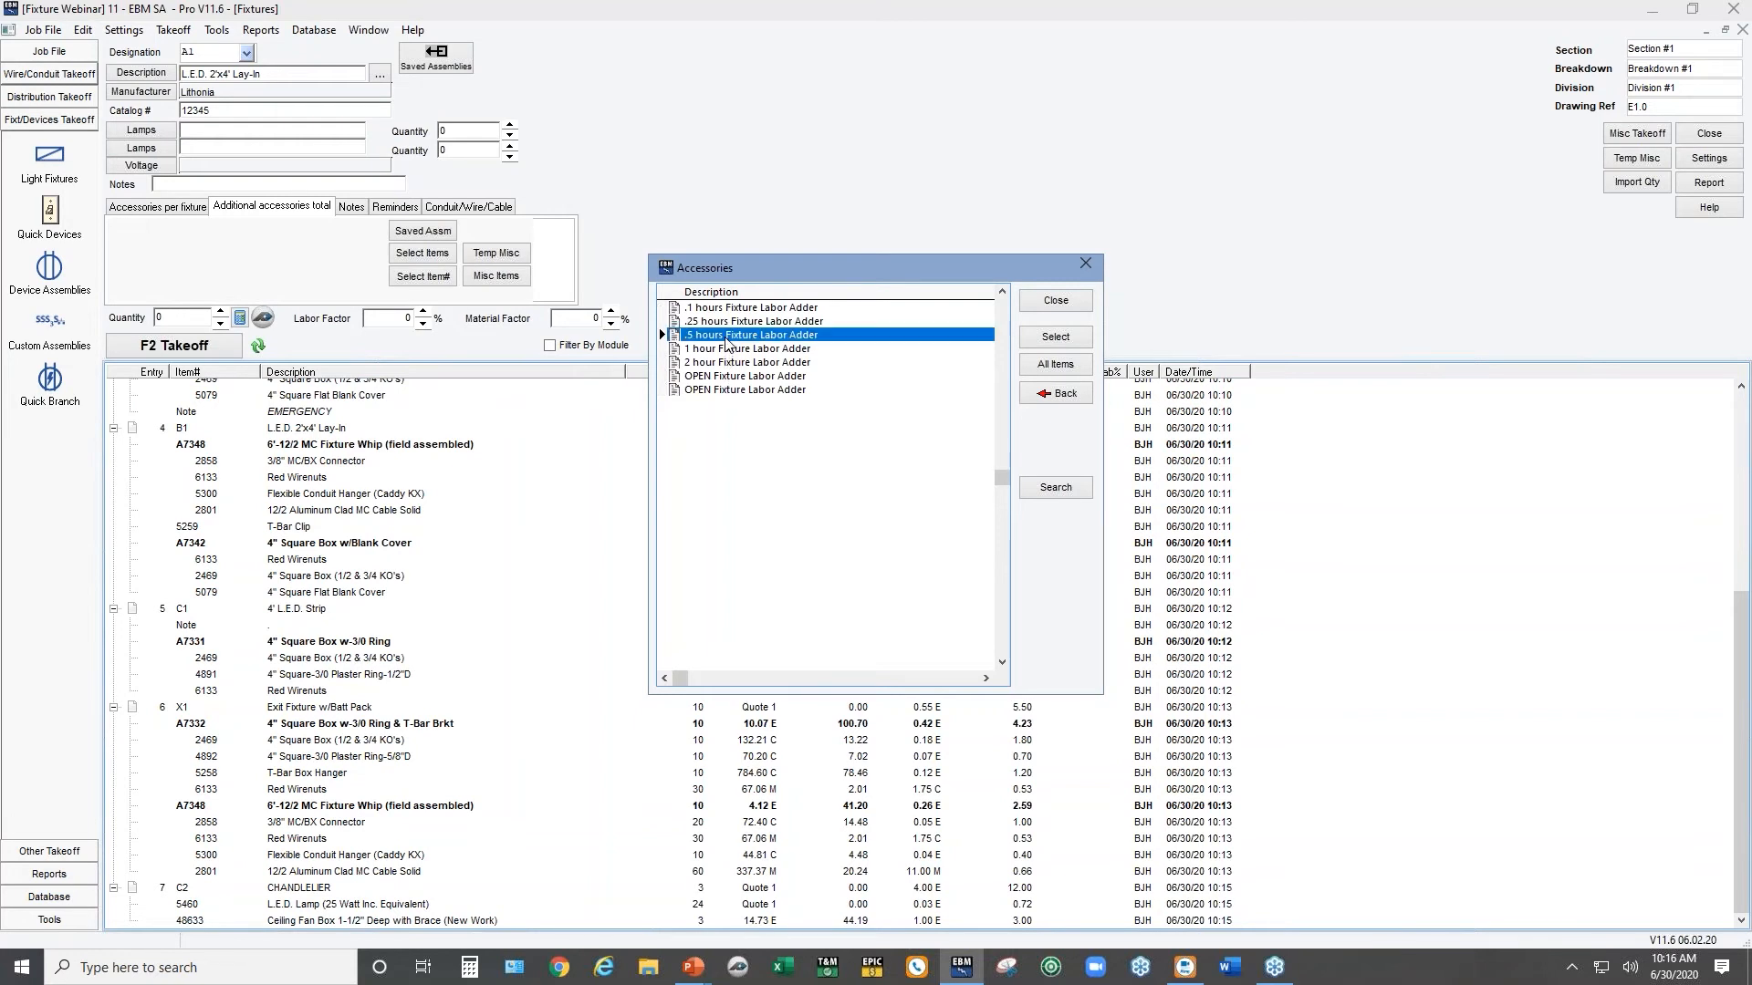
double_click(725, 338)
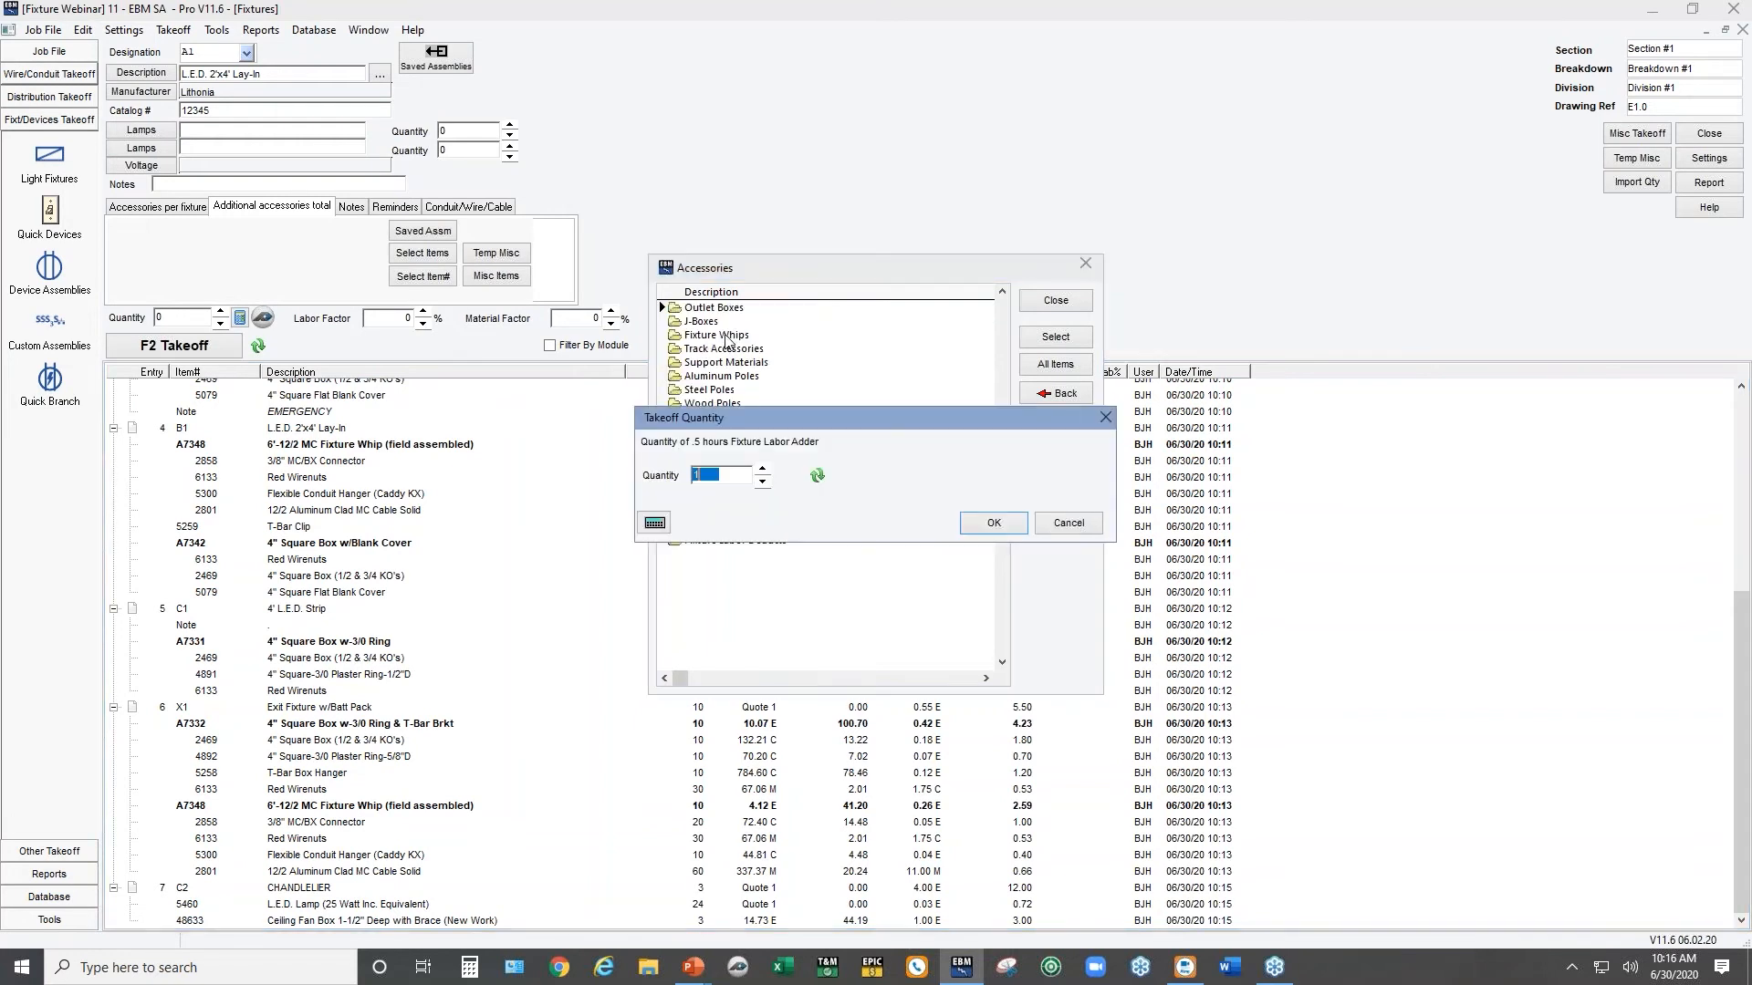
type("10")
left_click(995, 522)
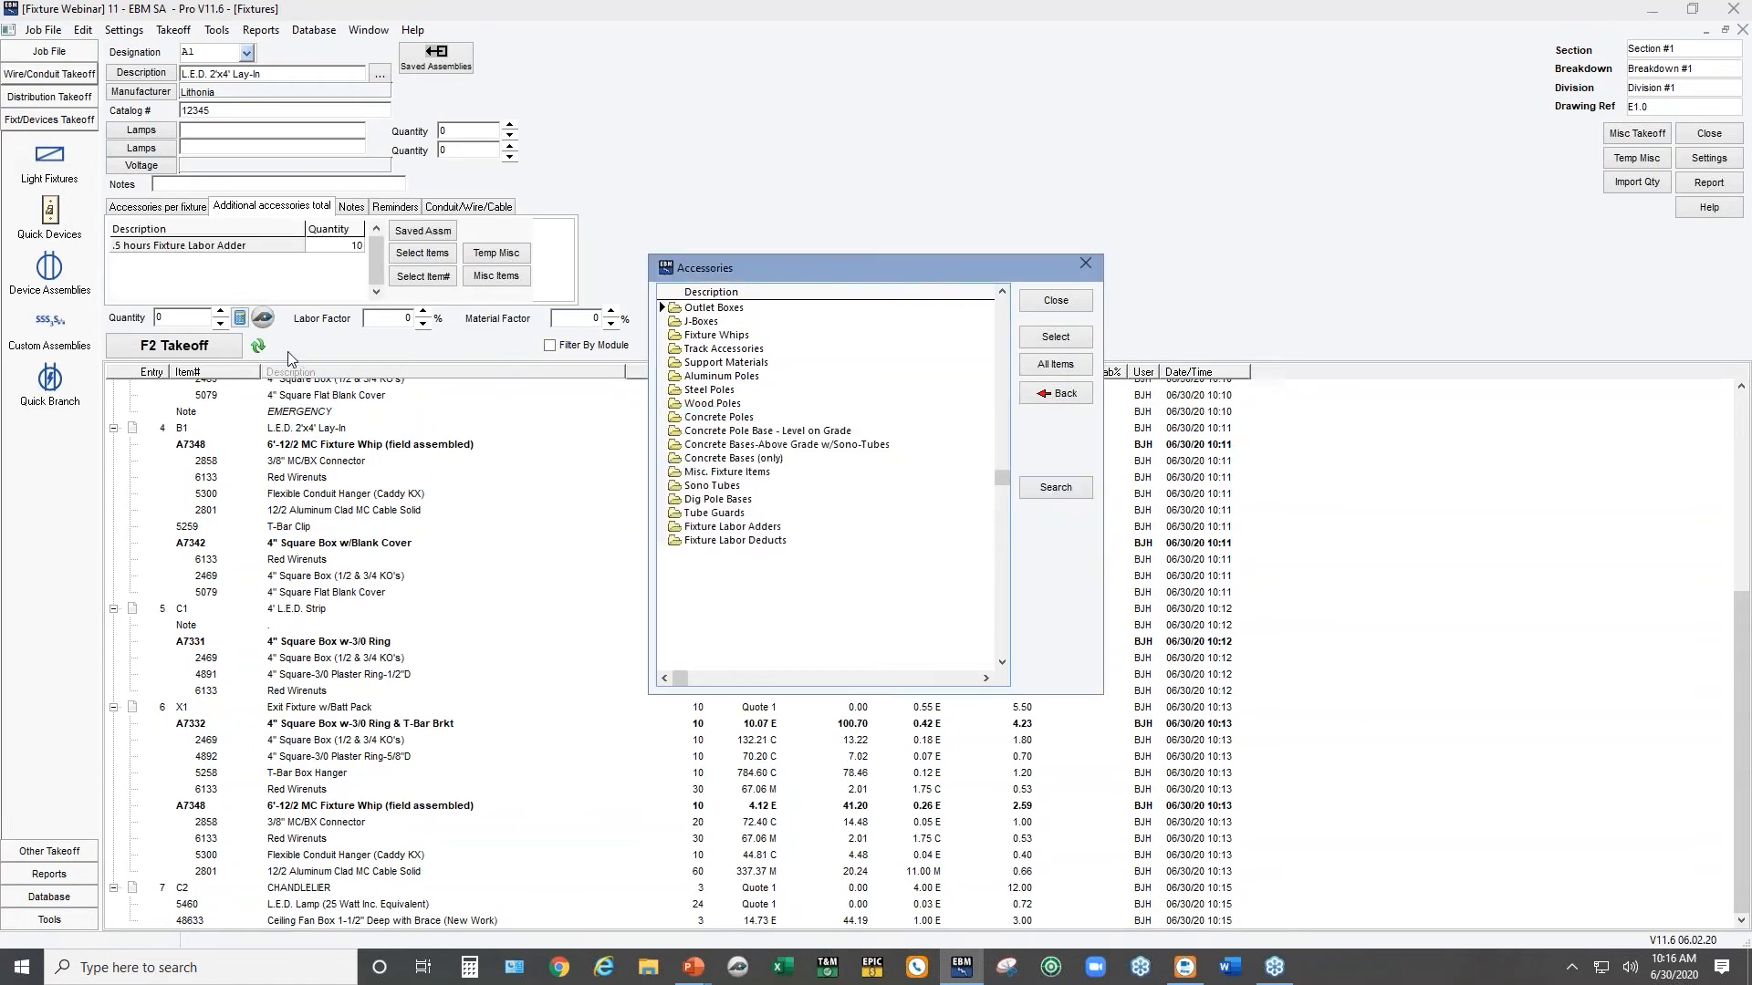
Set fixture A1's quantity to 10 and take it off, applying the changes to all A1 fixtures
left_click(192, 311)
type("10")
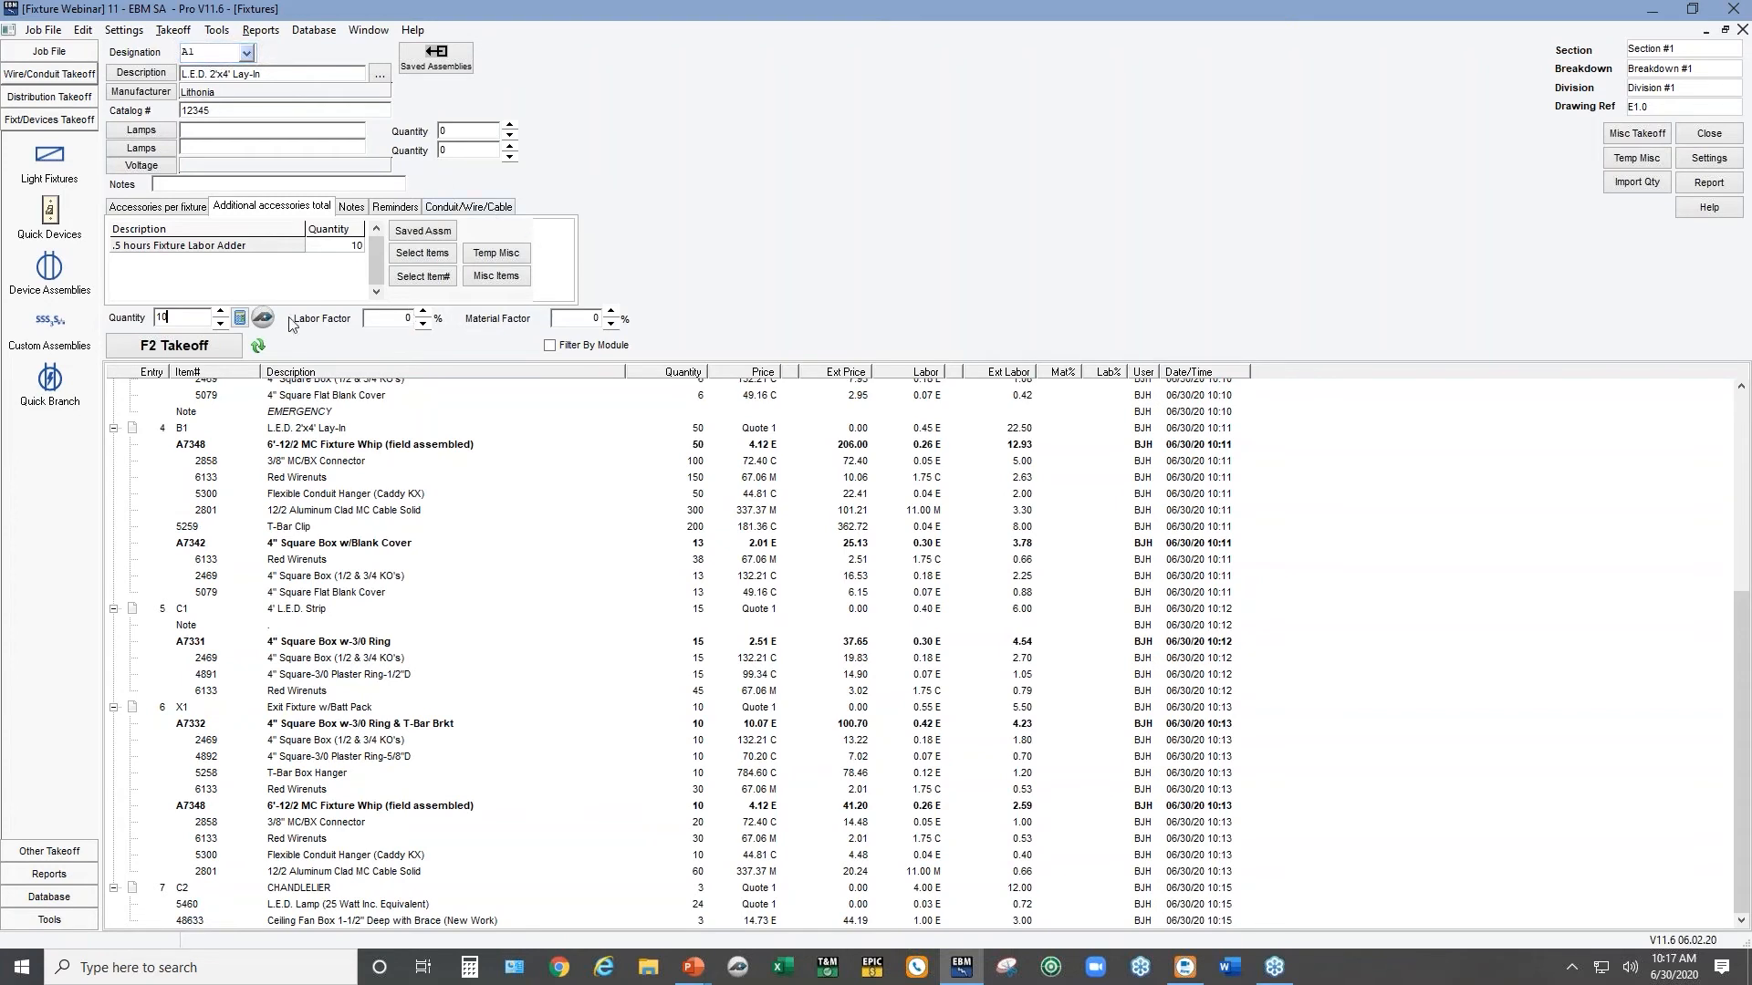
left_click(199, 347)
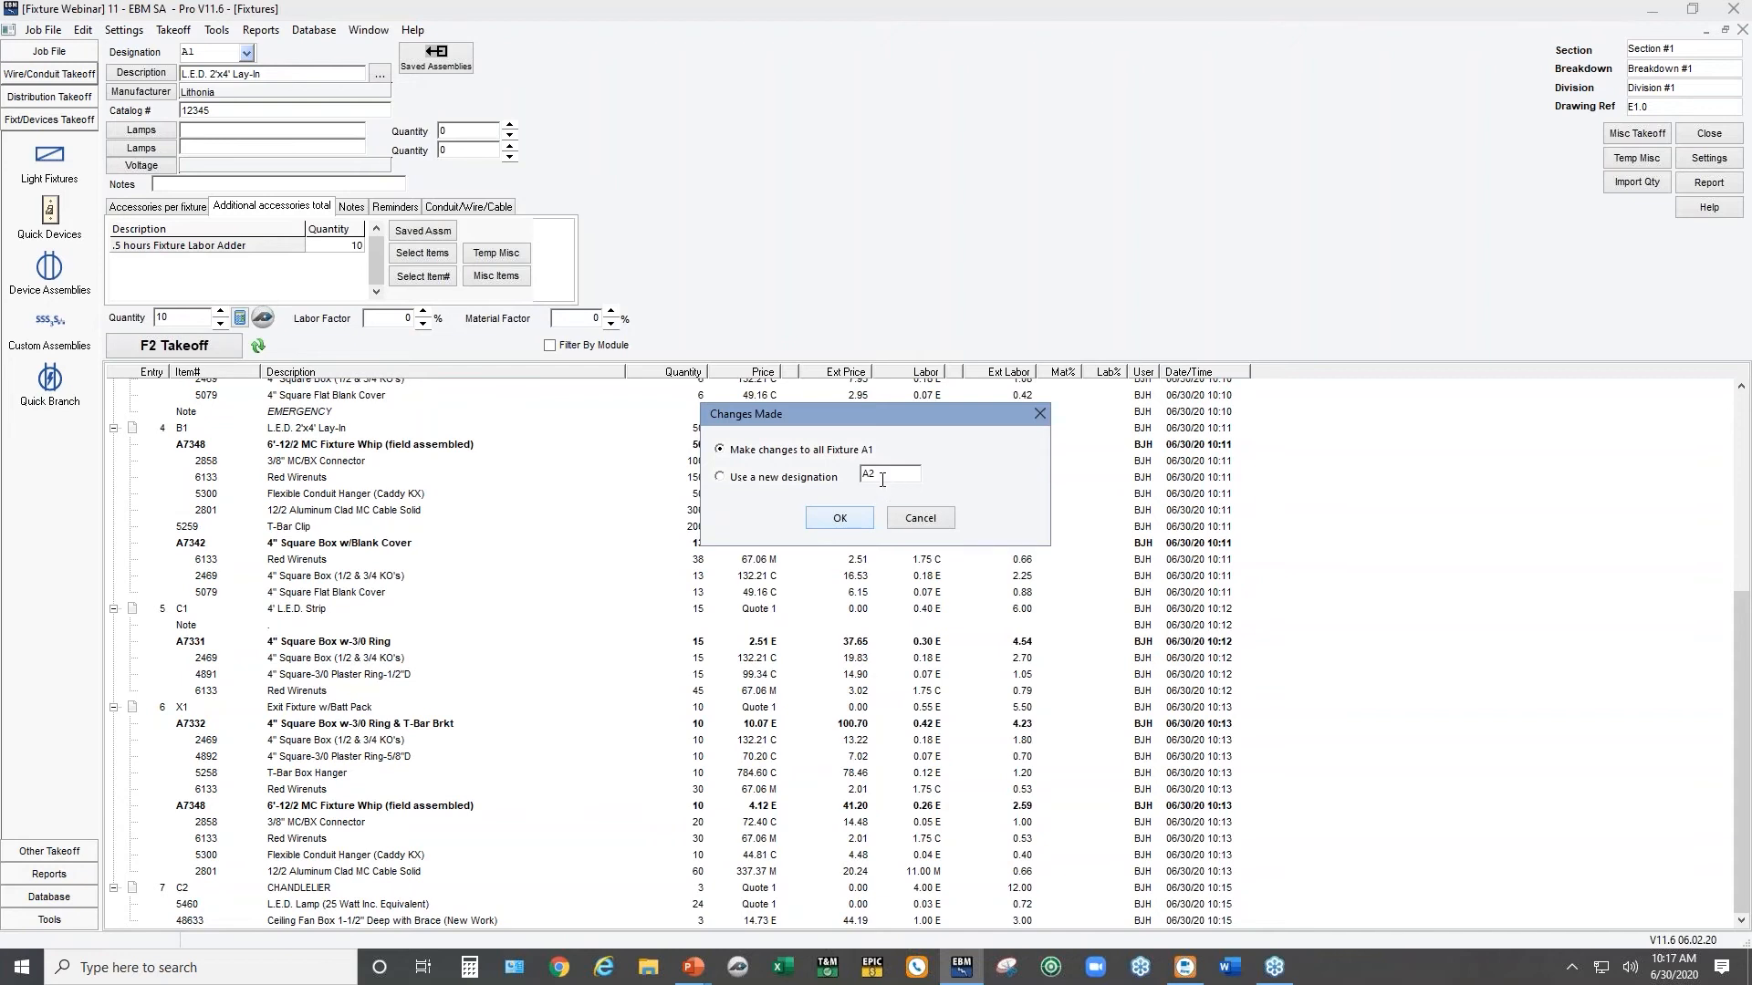
left_click(846, 521)
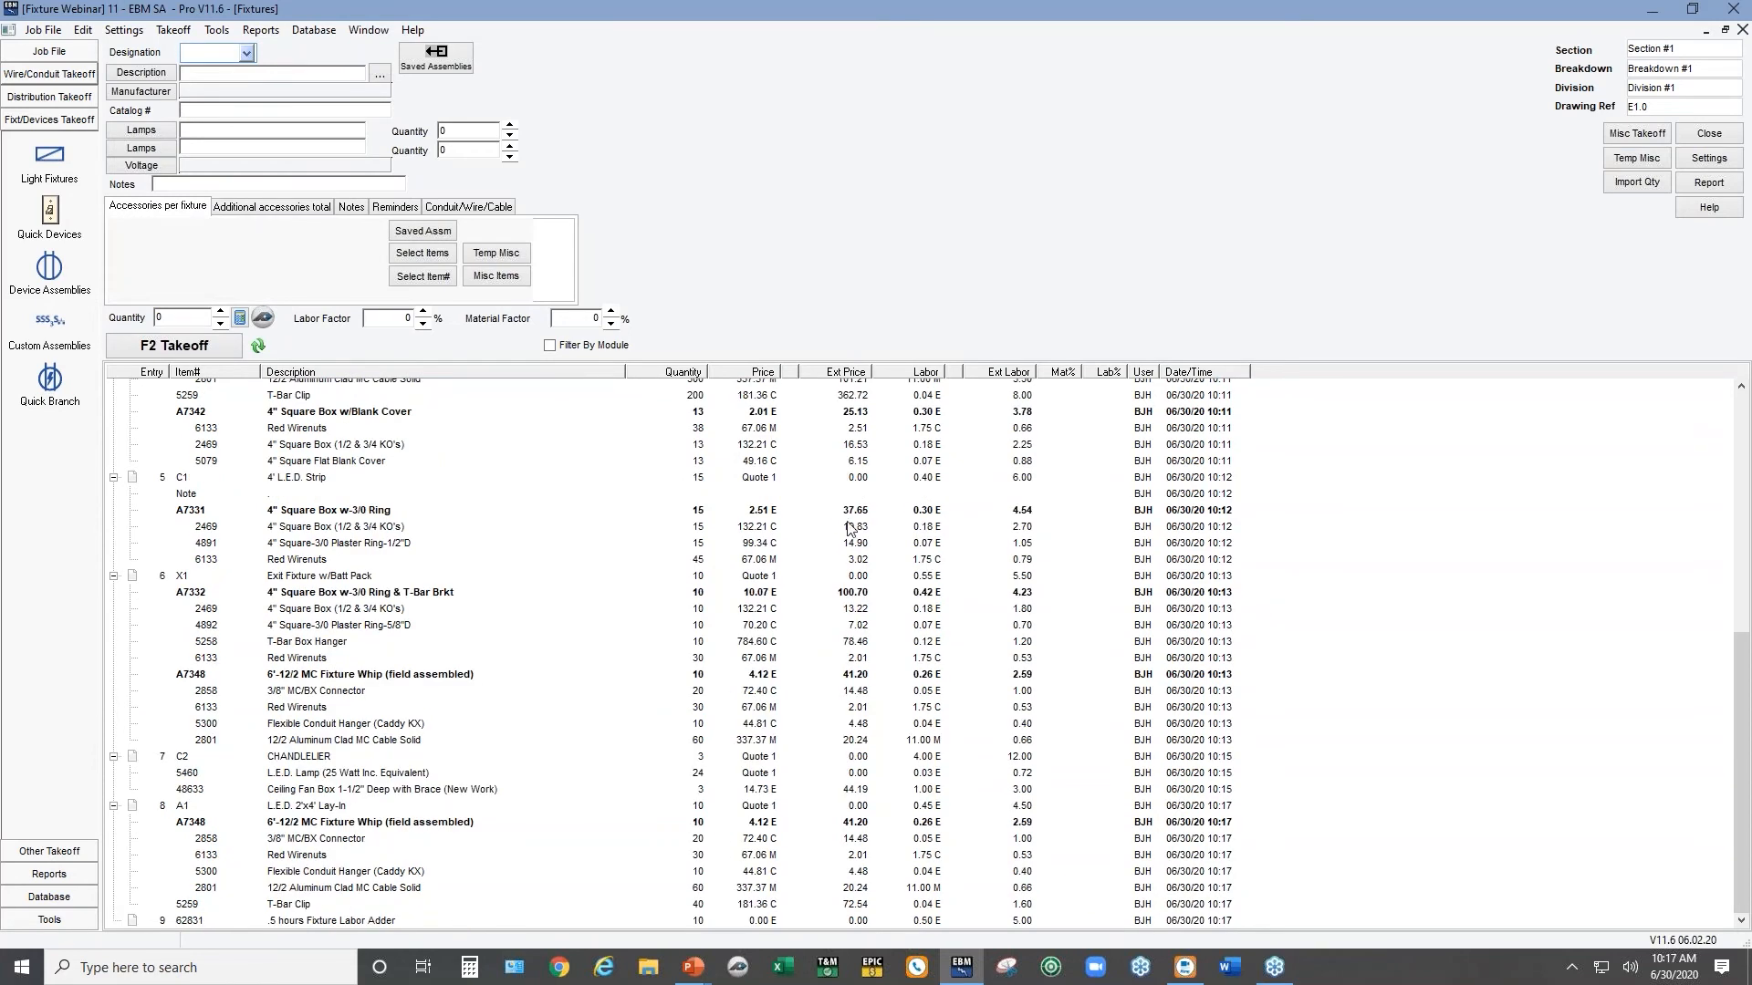
Open the audit trail and view the source details of fixture A1 in entry 8, leaving the entry as it is
double_click(413, 813)
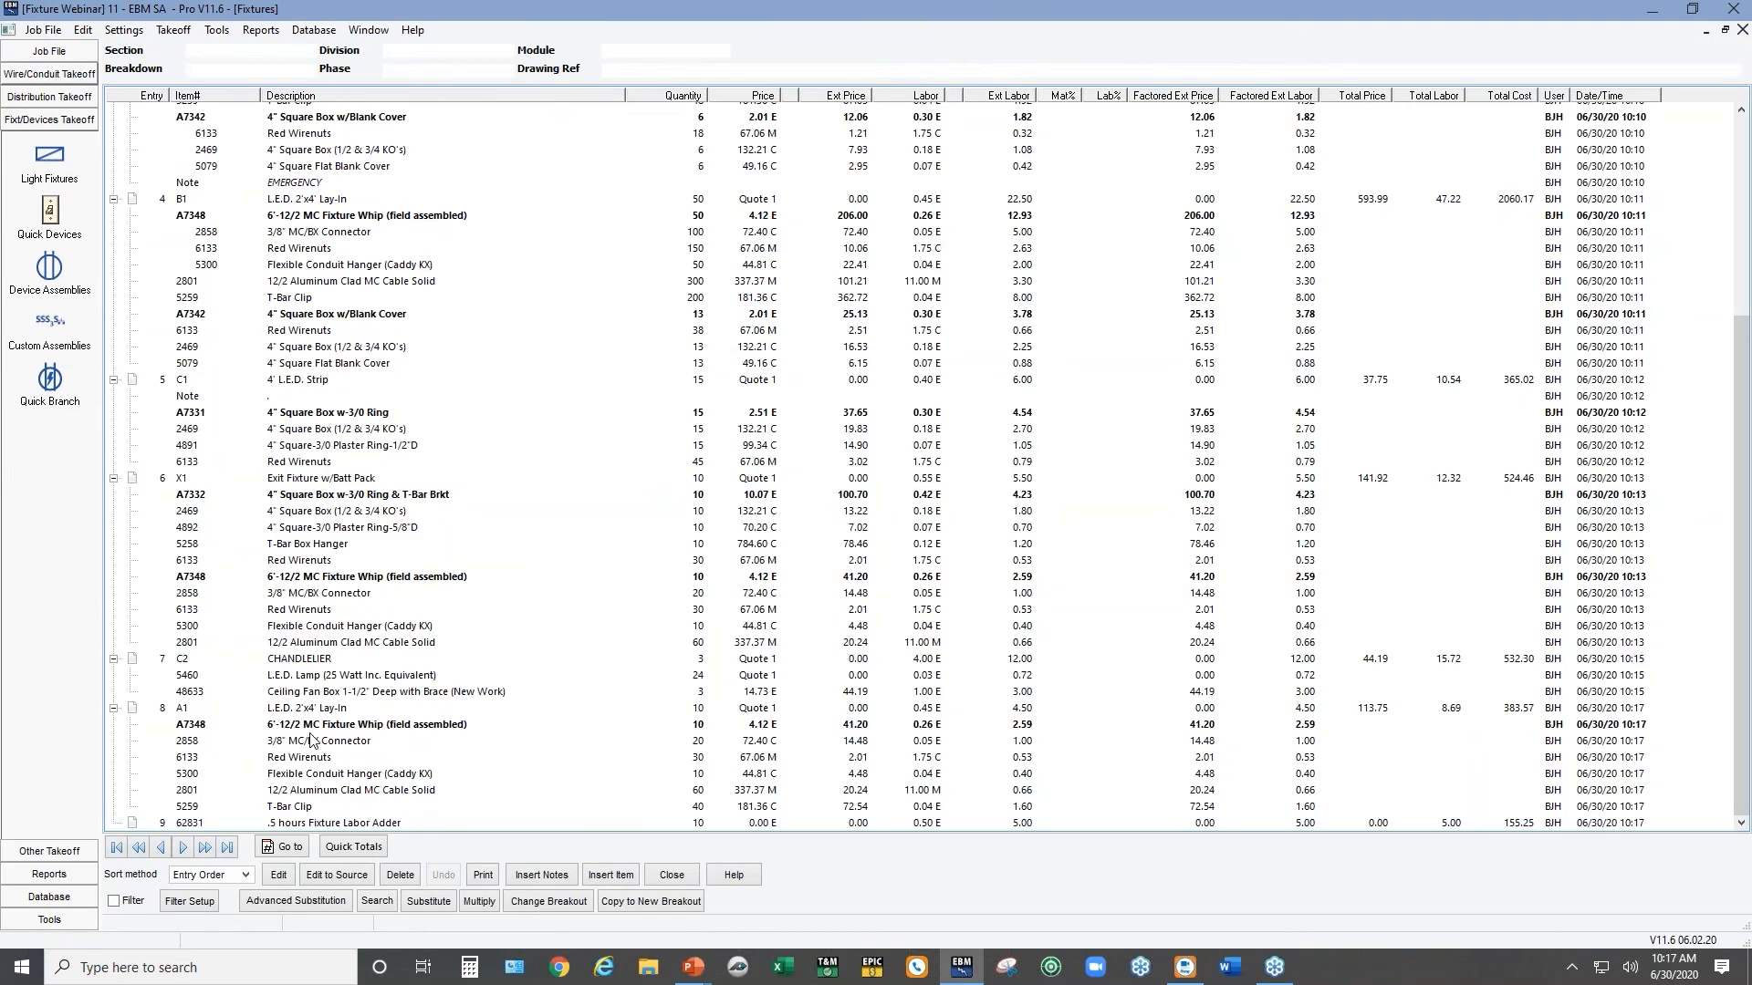
left_click(299, 711)
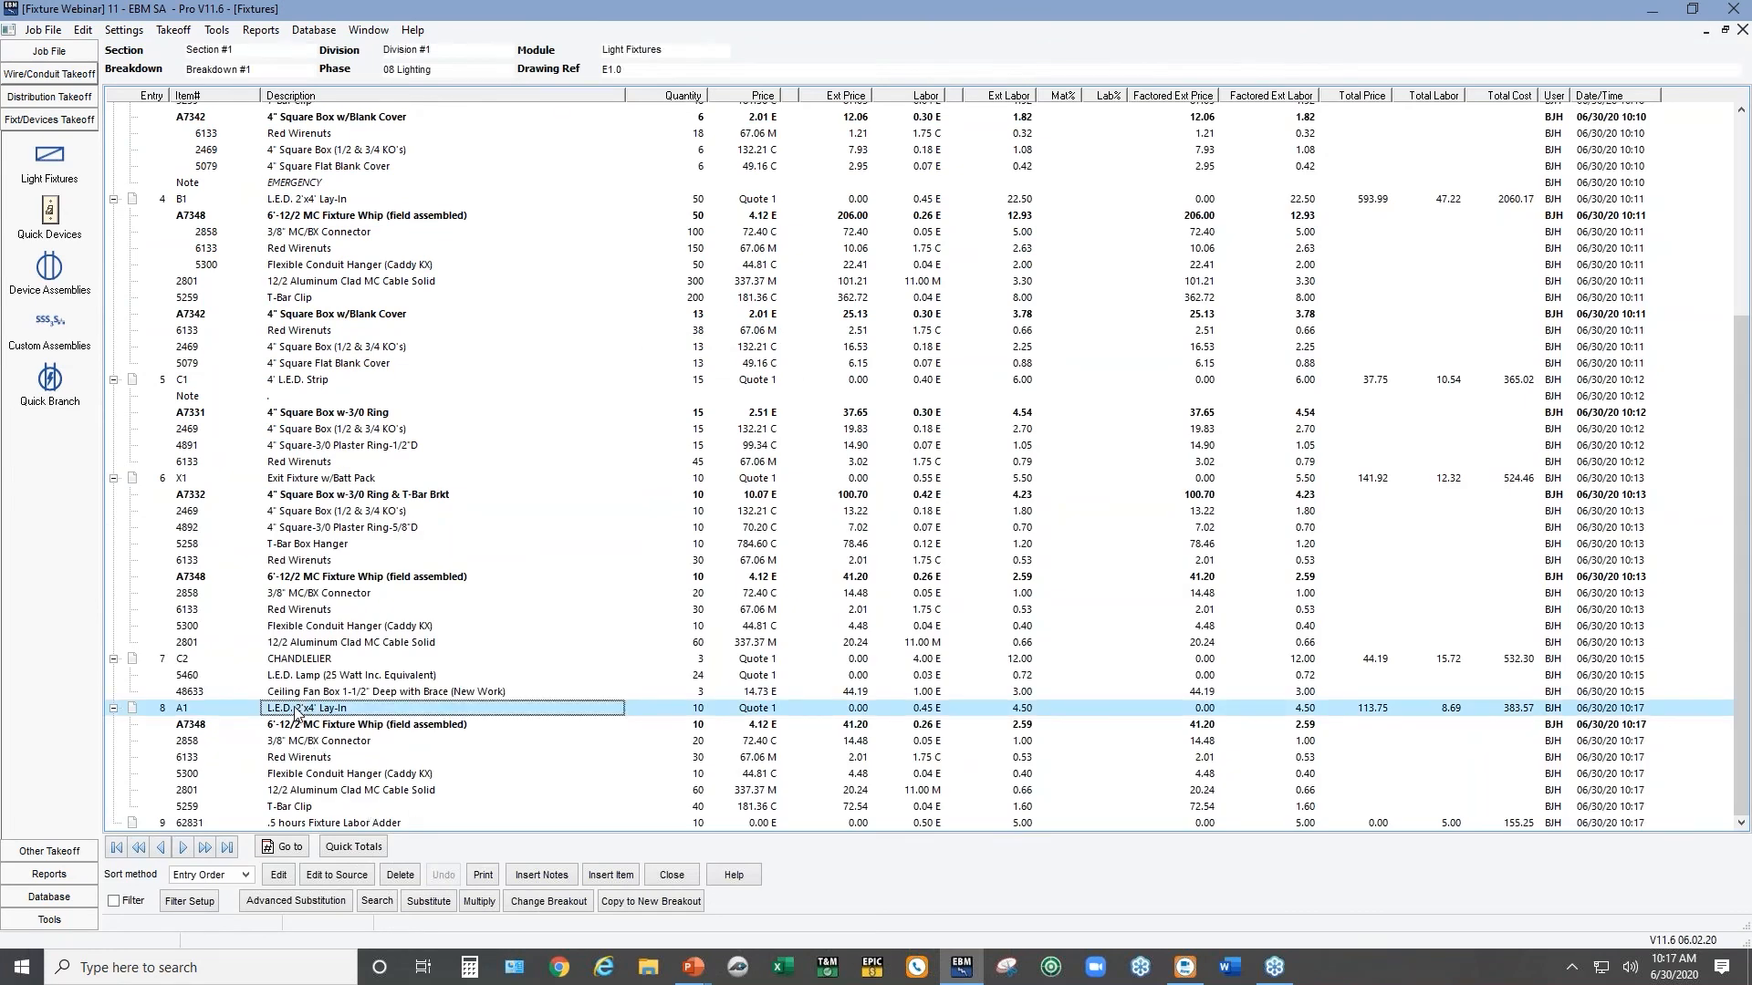
left_click(331, 876)
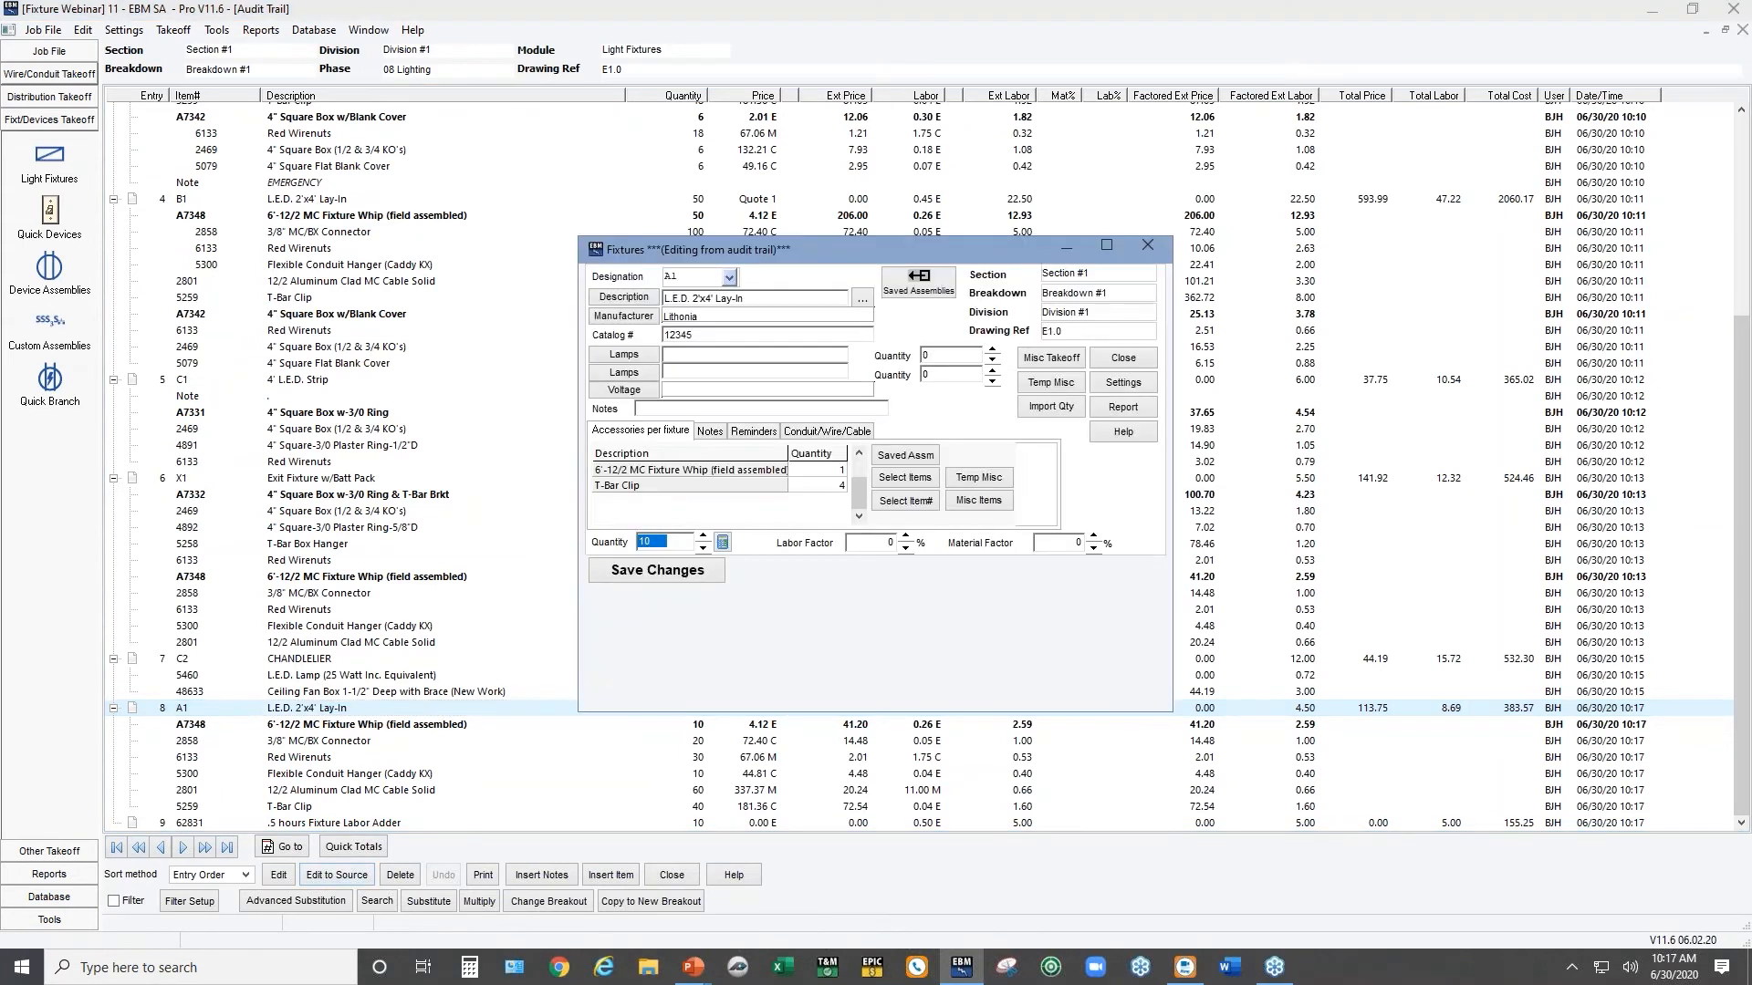
type("12")
left_click(670, 572)
left_click(1148, 246)
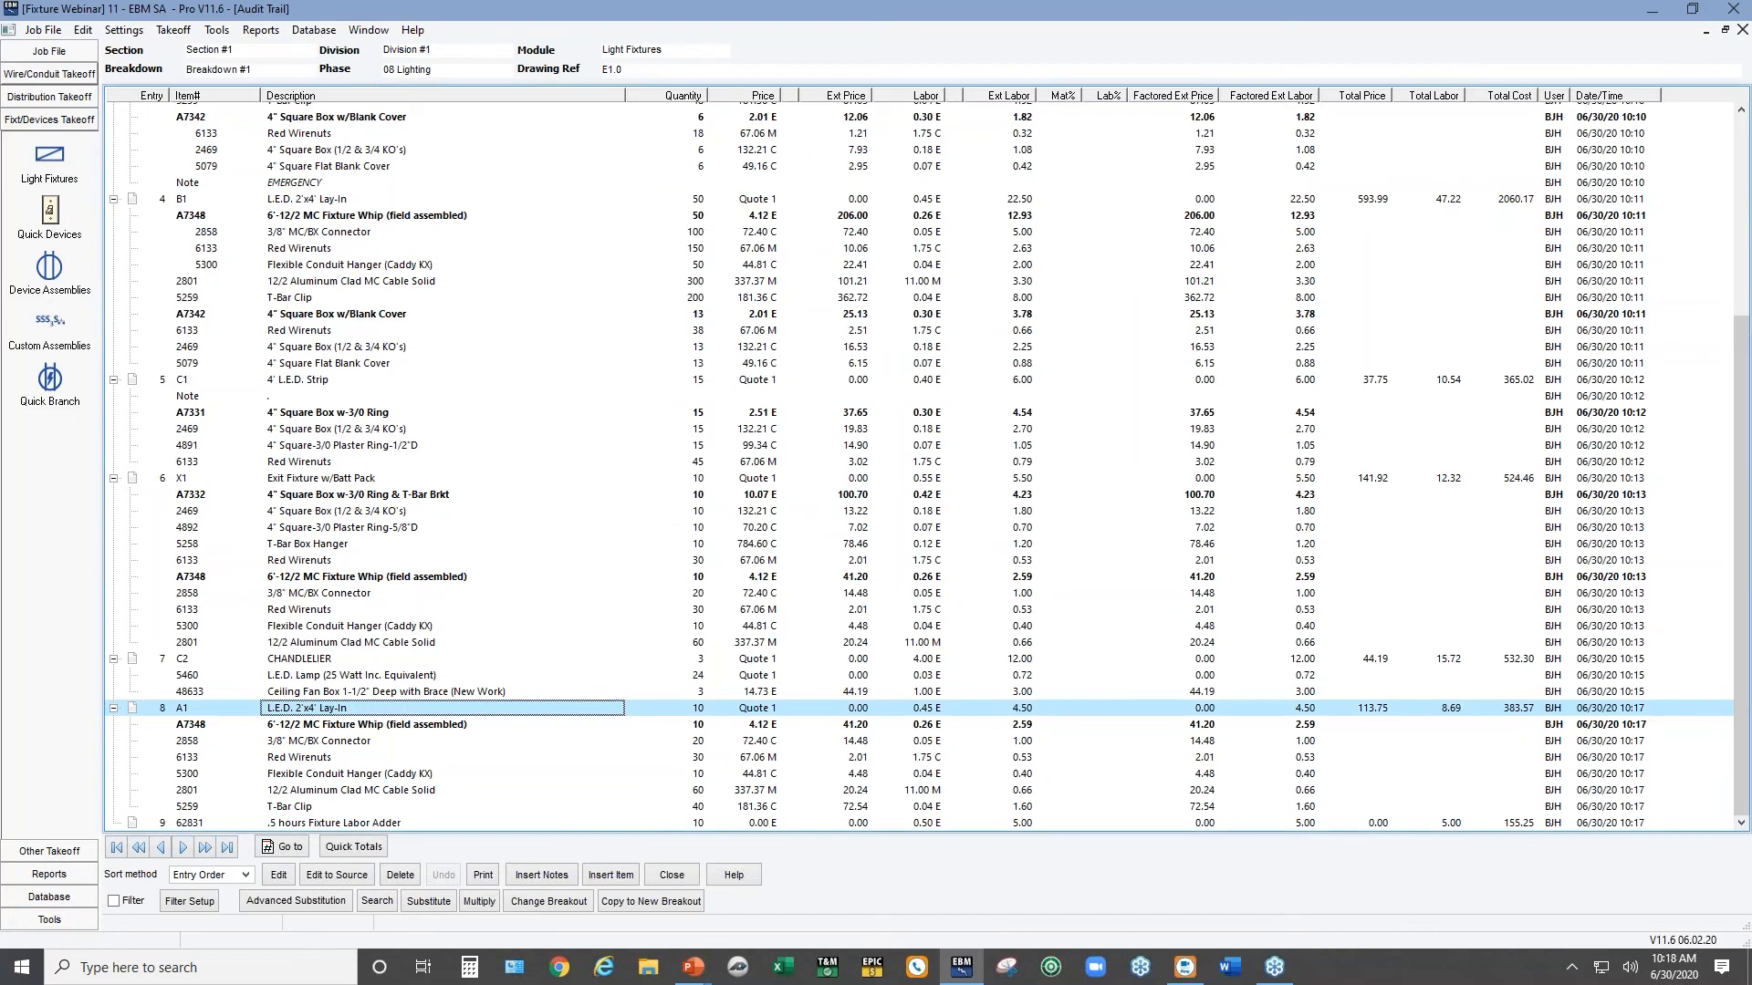
Edit the first A1 fixture entry at its source, setting its quantity to 70 and saving the change
scroll(392, 381, "up", 3)
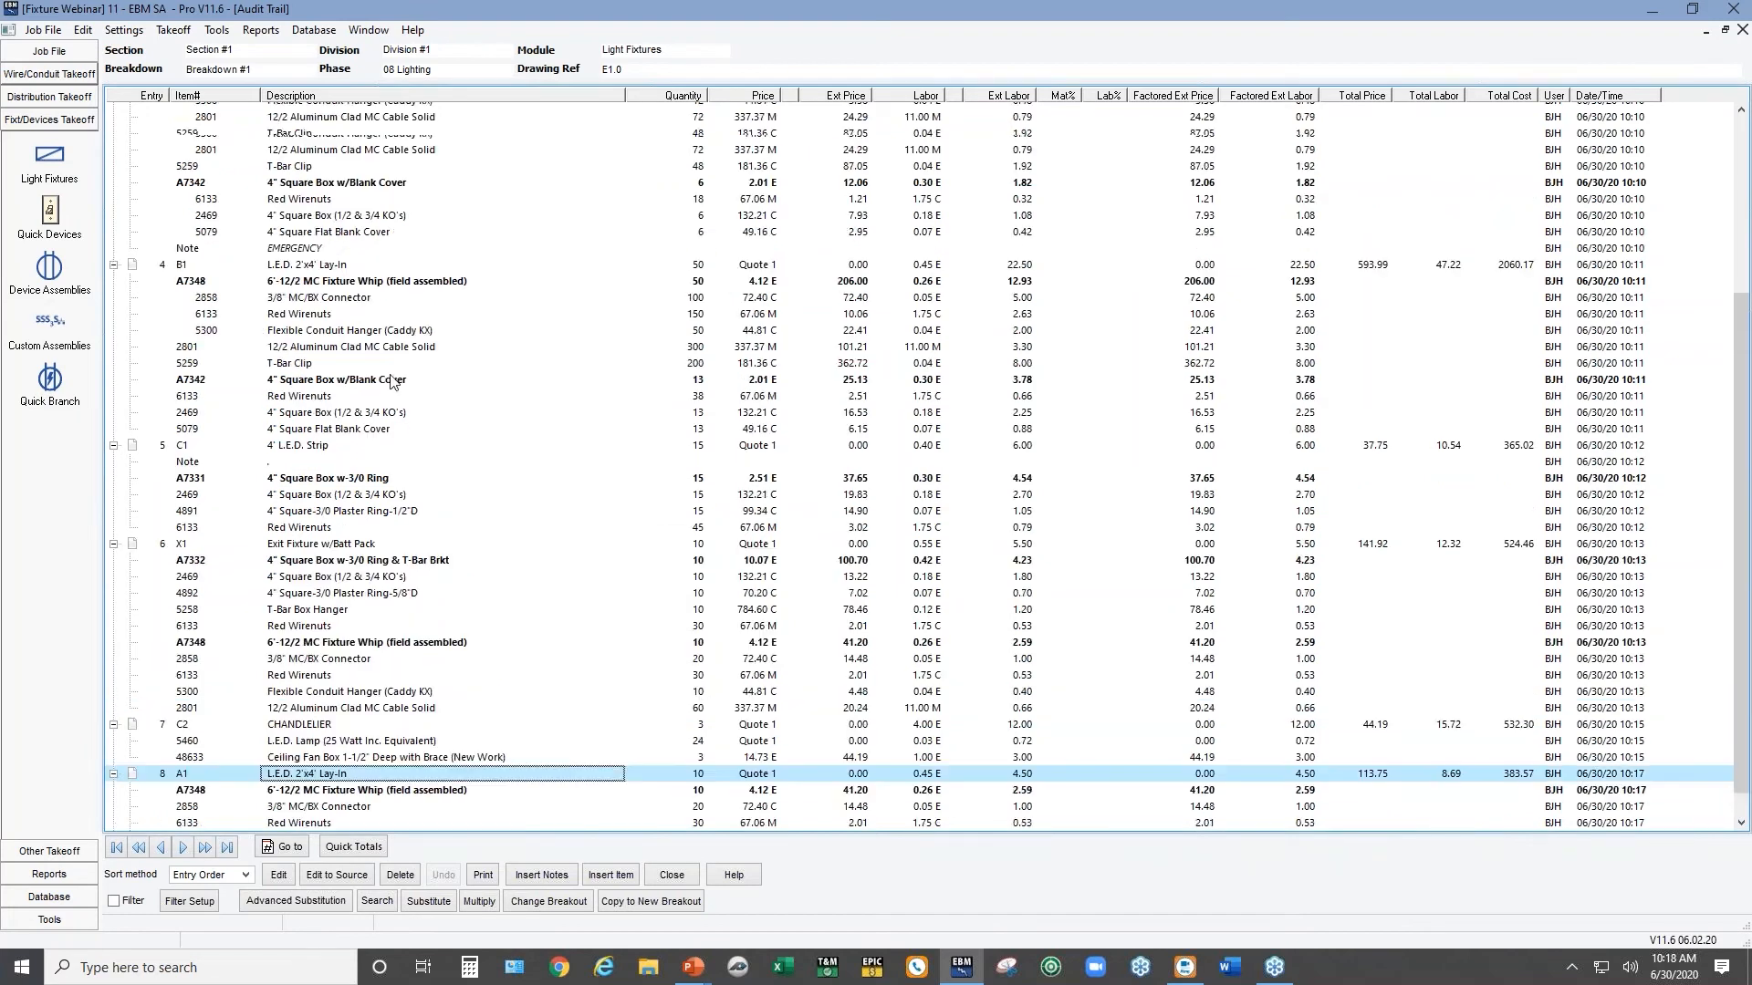
scroll(392, 382, "up", 3)
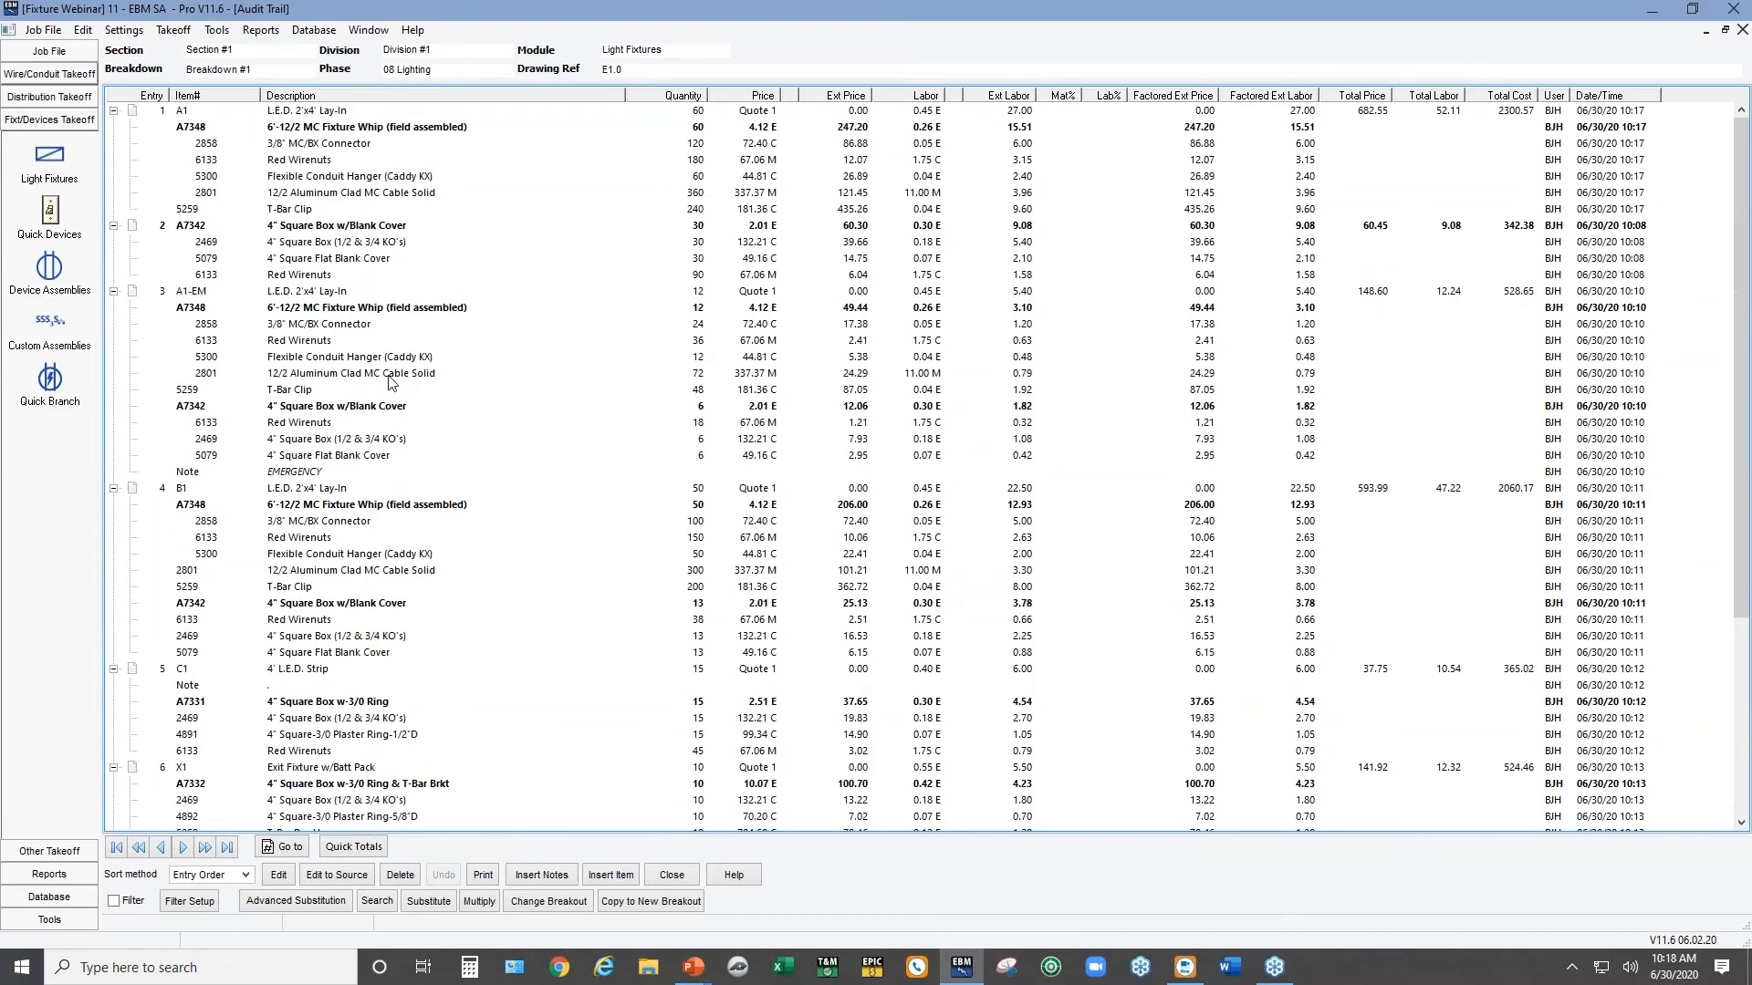
left_click(332, 111)
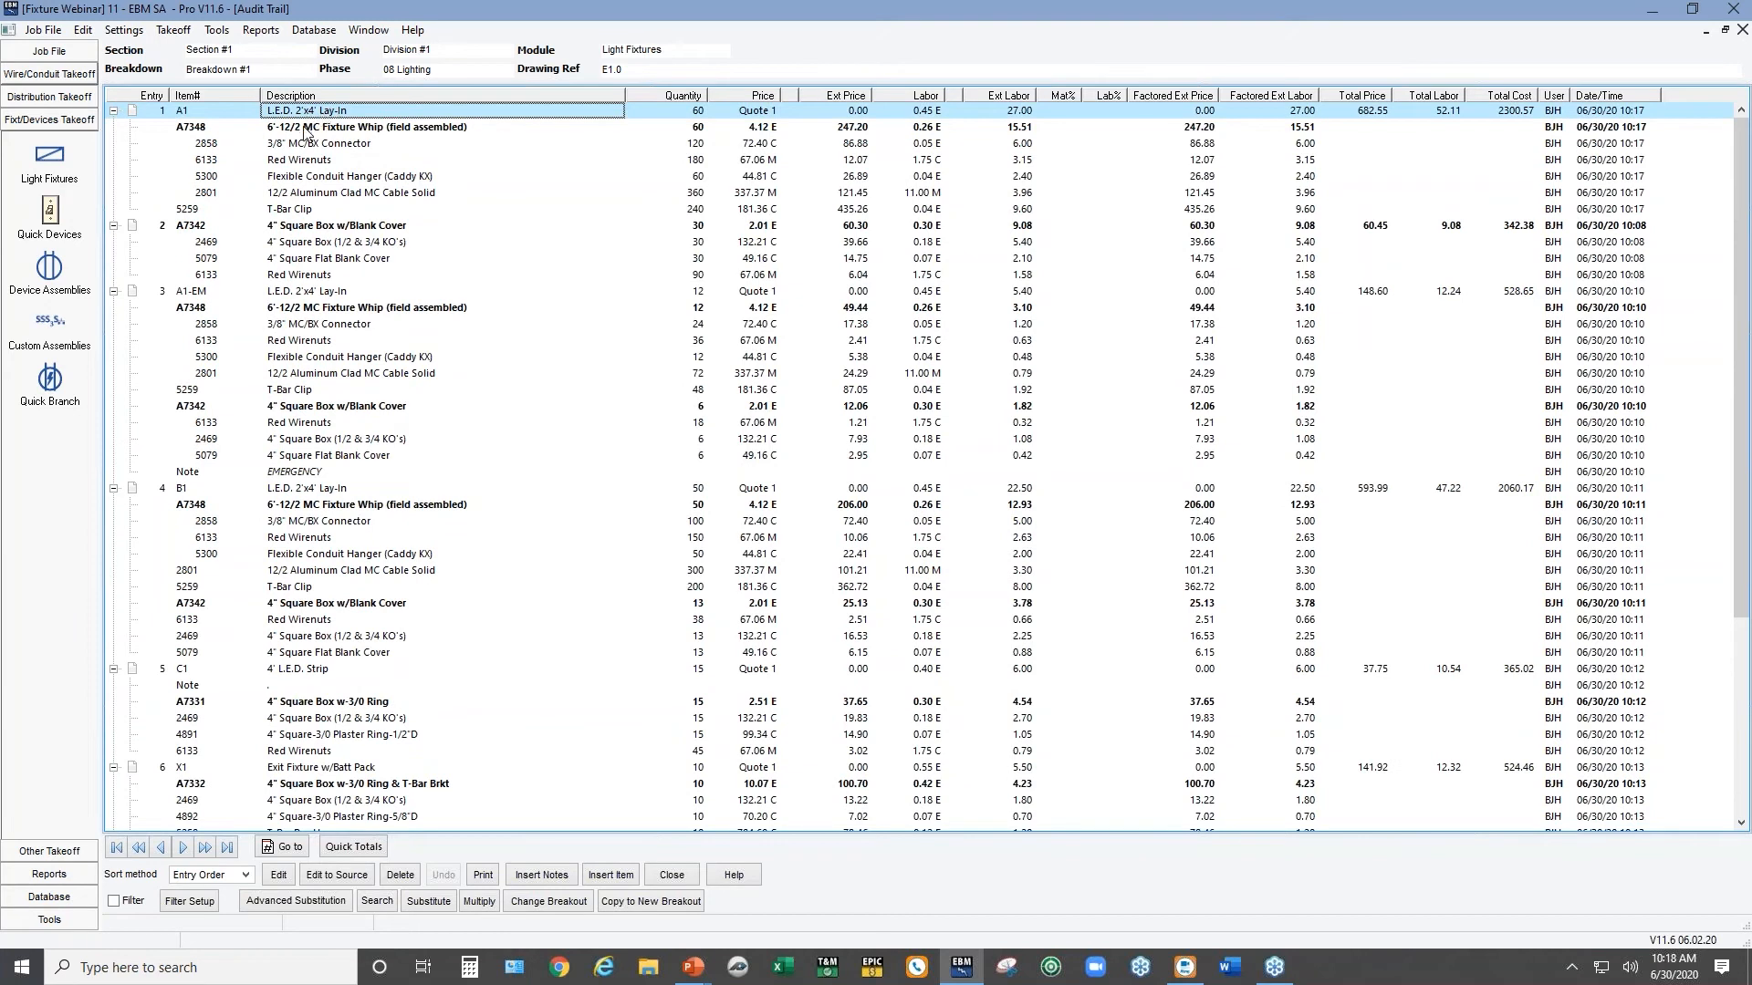
left_click(337, 875)
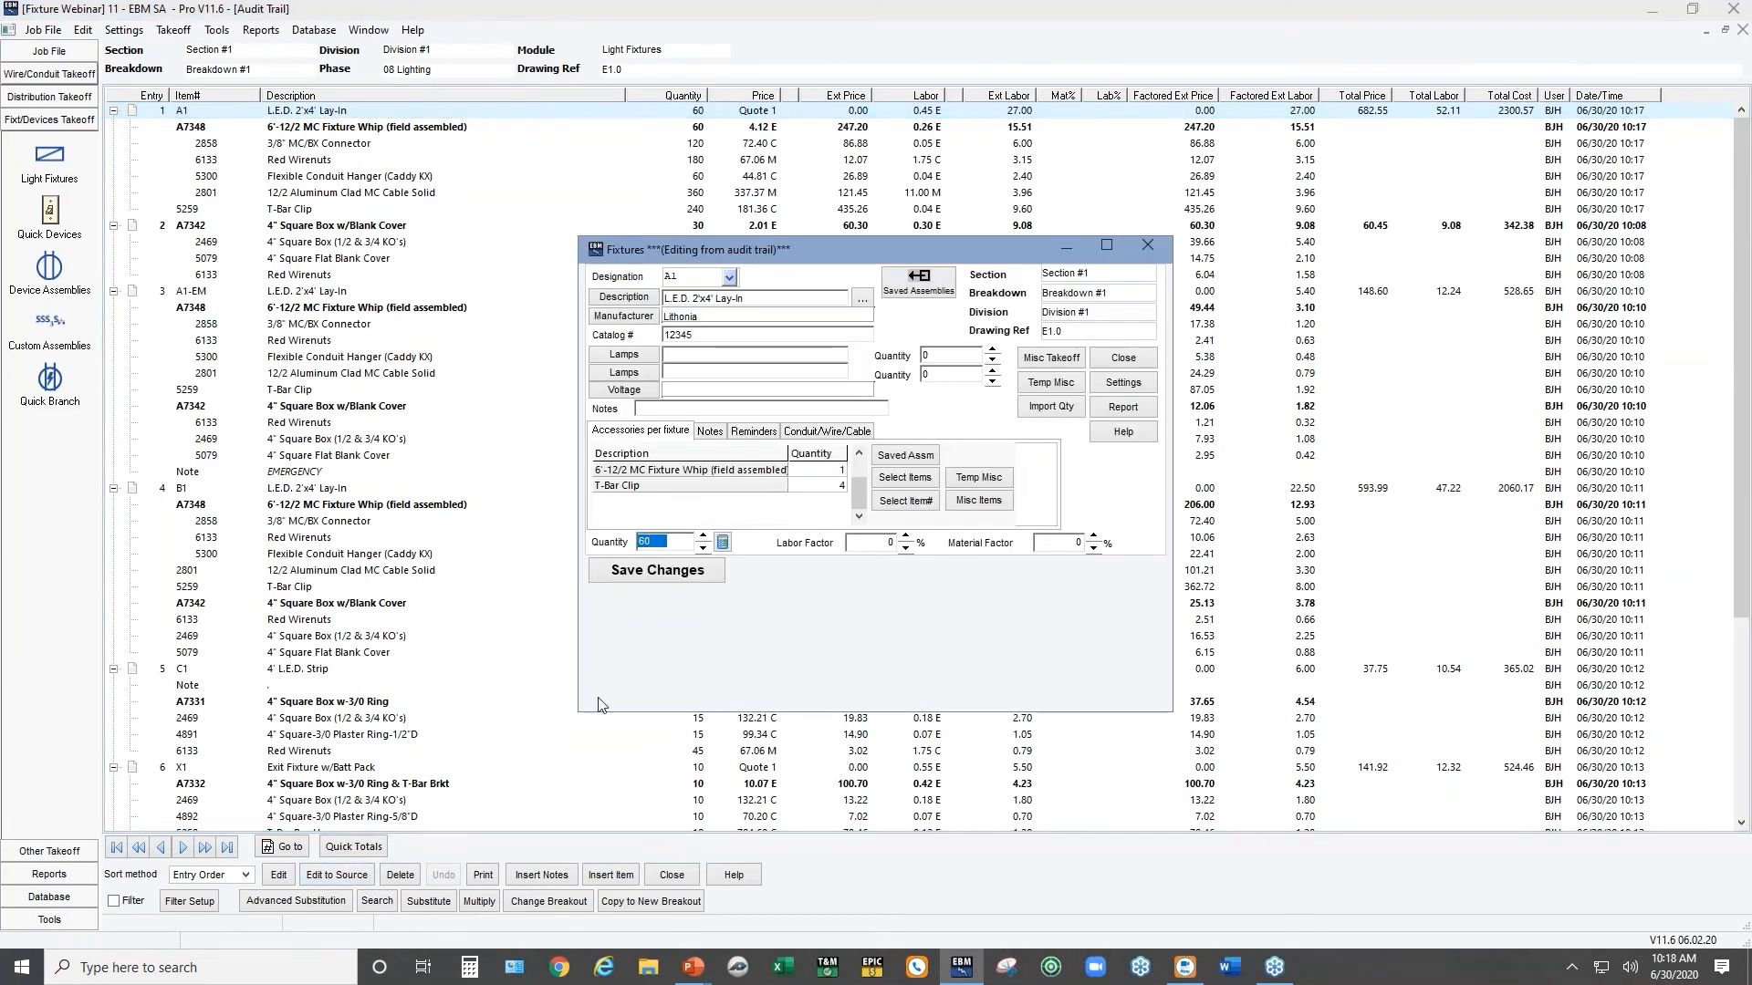
type("70")
left_click(654, 572)
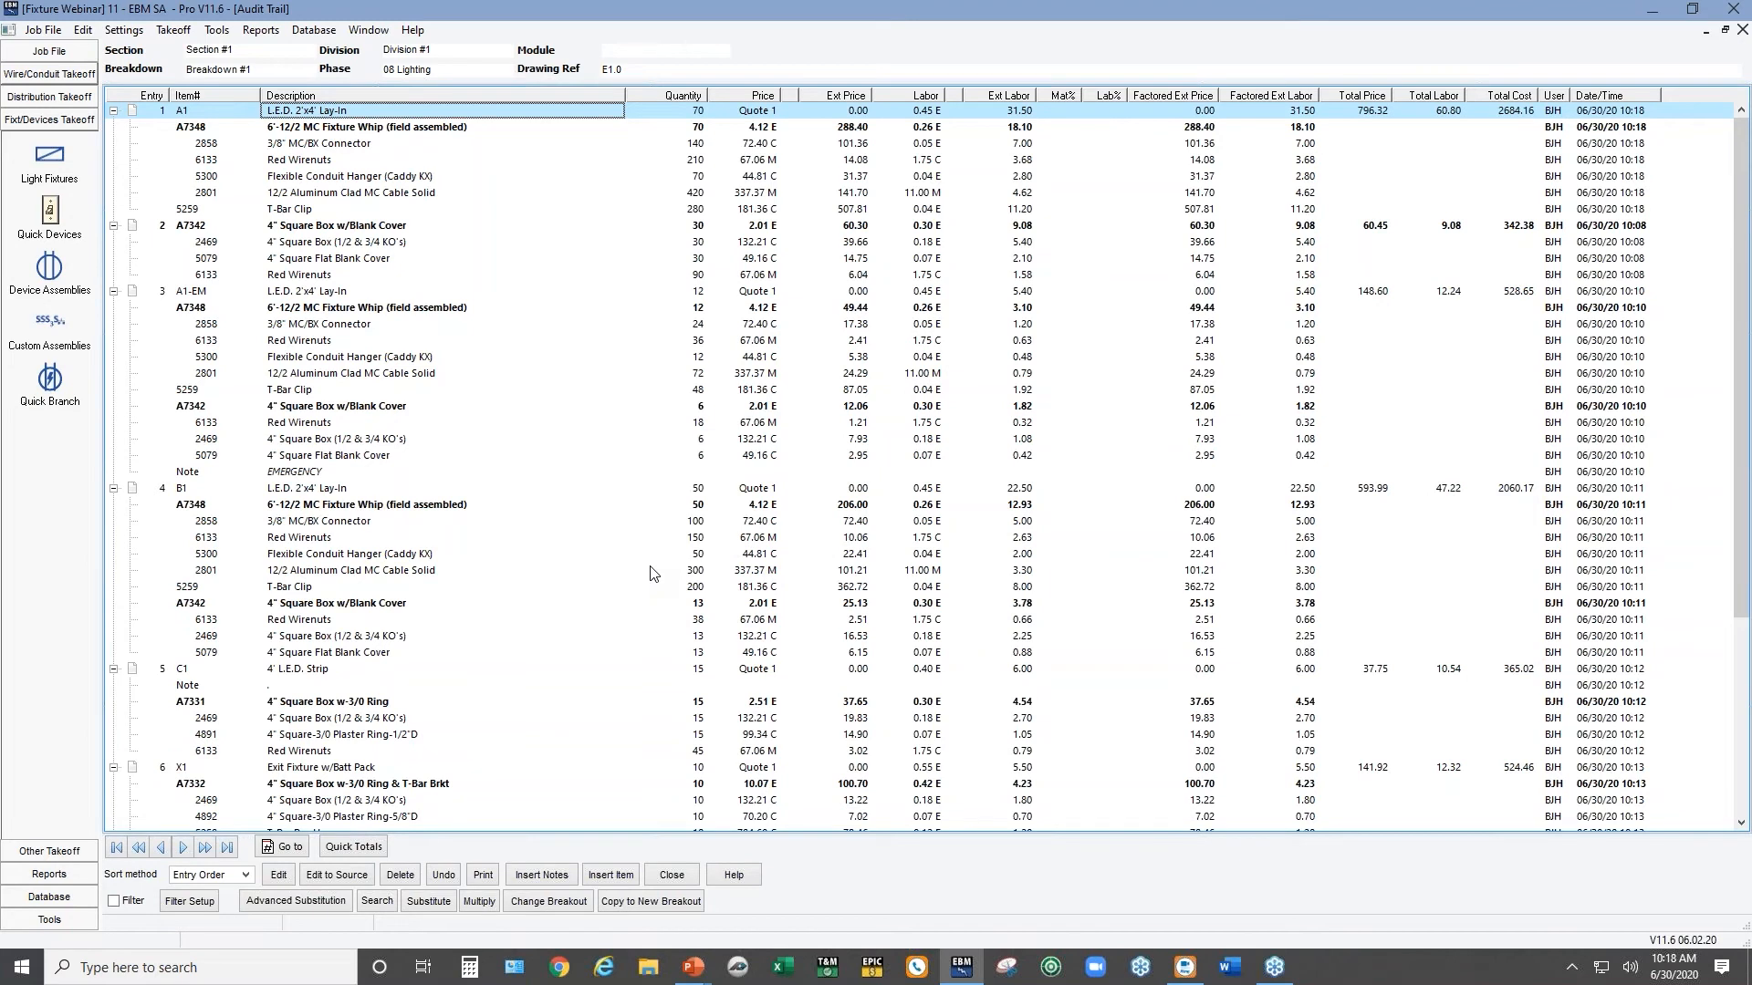
Return to the light fixture takeoff and start fixture F1 from the saved 2x2 L.E.D. Lay-In assembly
scroll(599, 710, "down", 6)
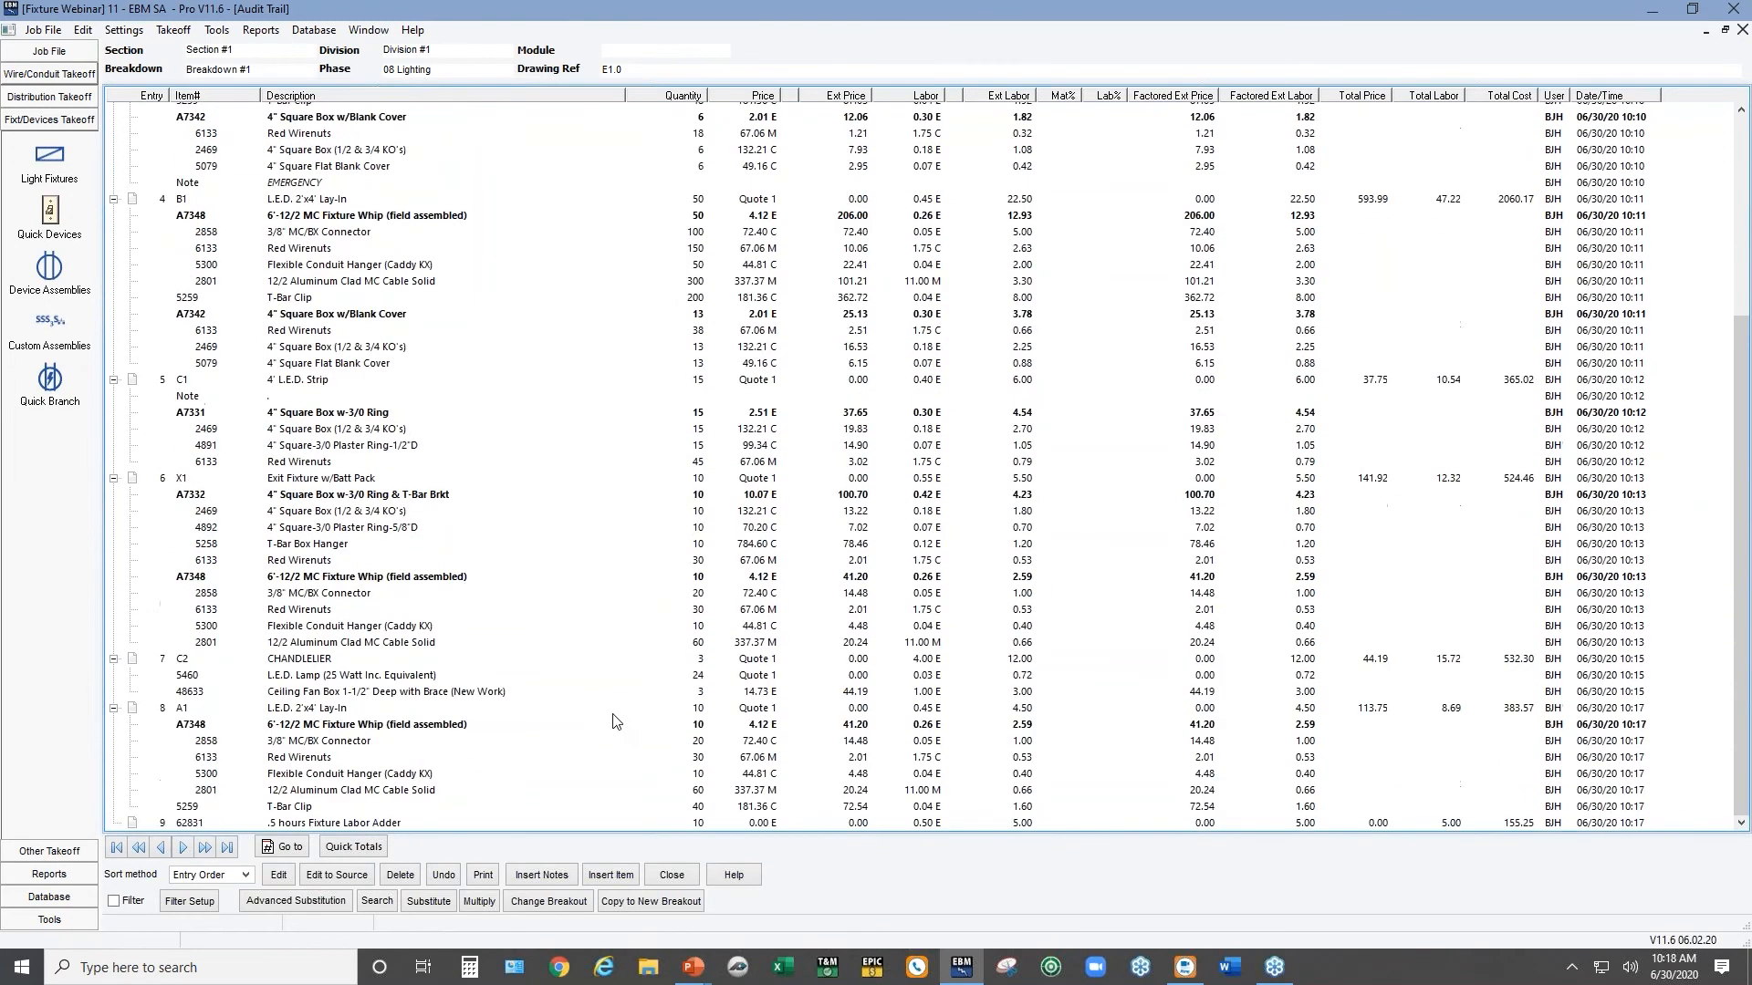
left_click(358, 712)
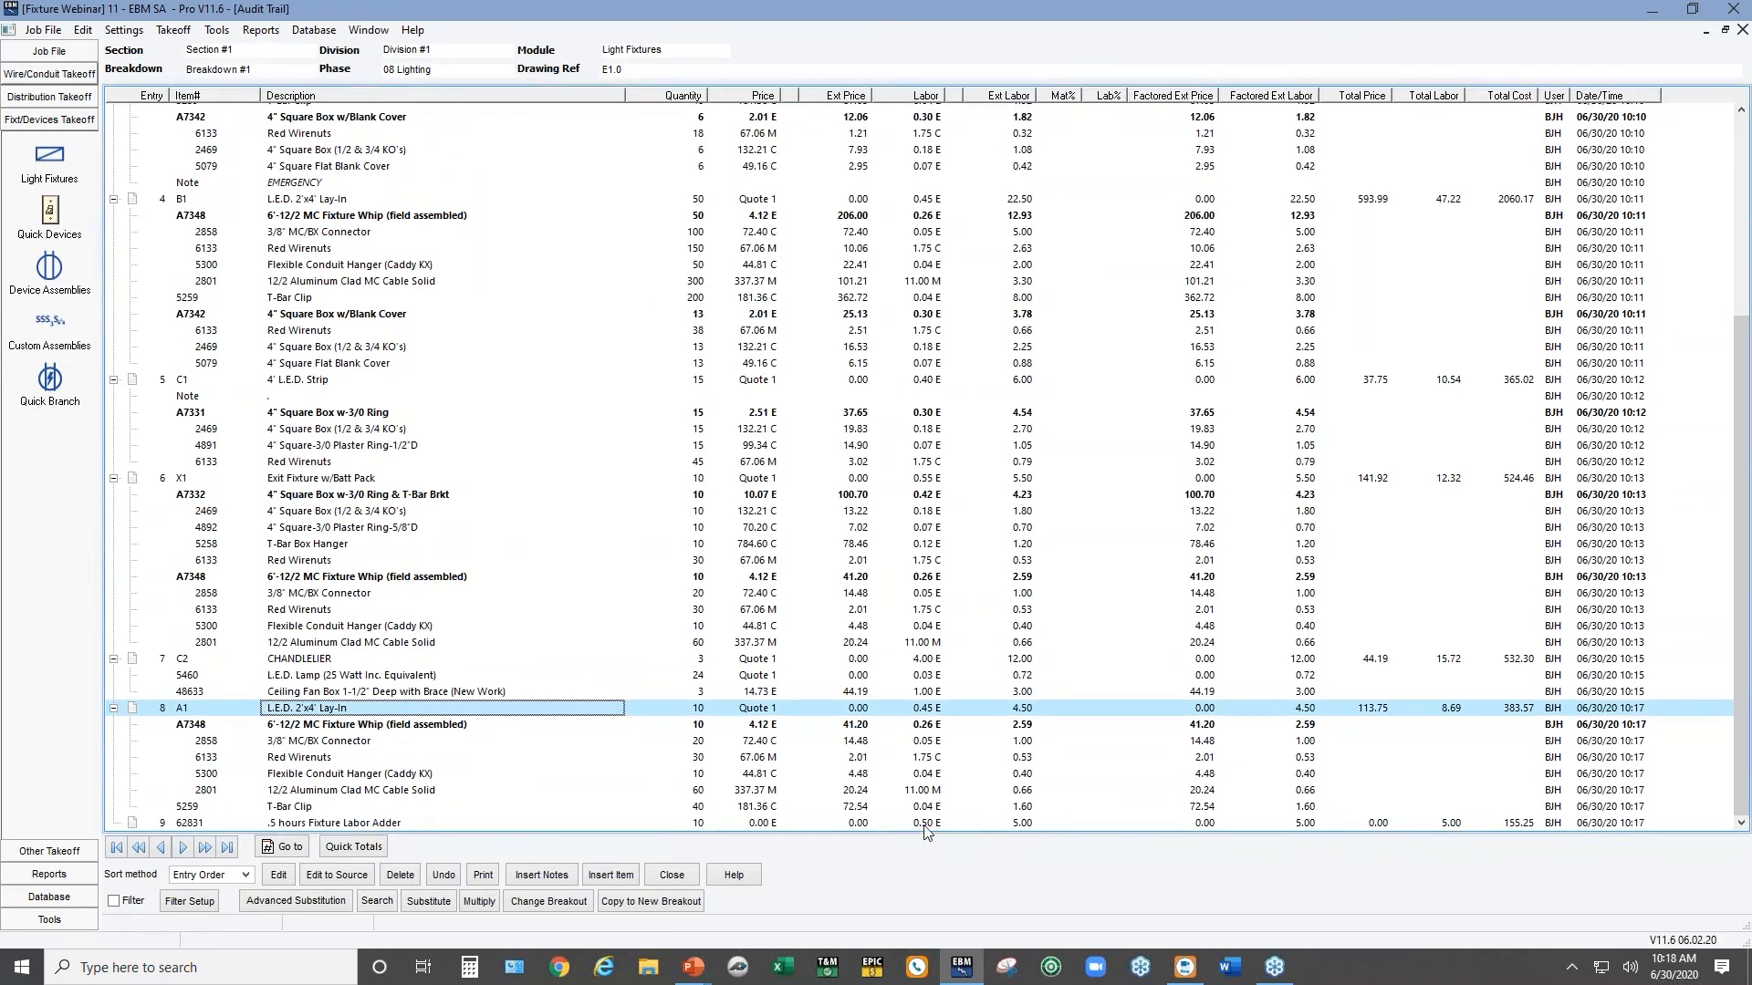
left_click(50, 160)
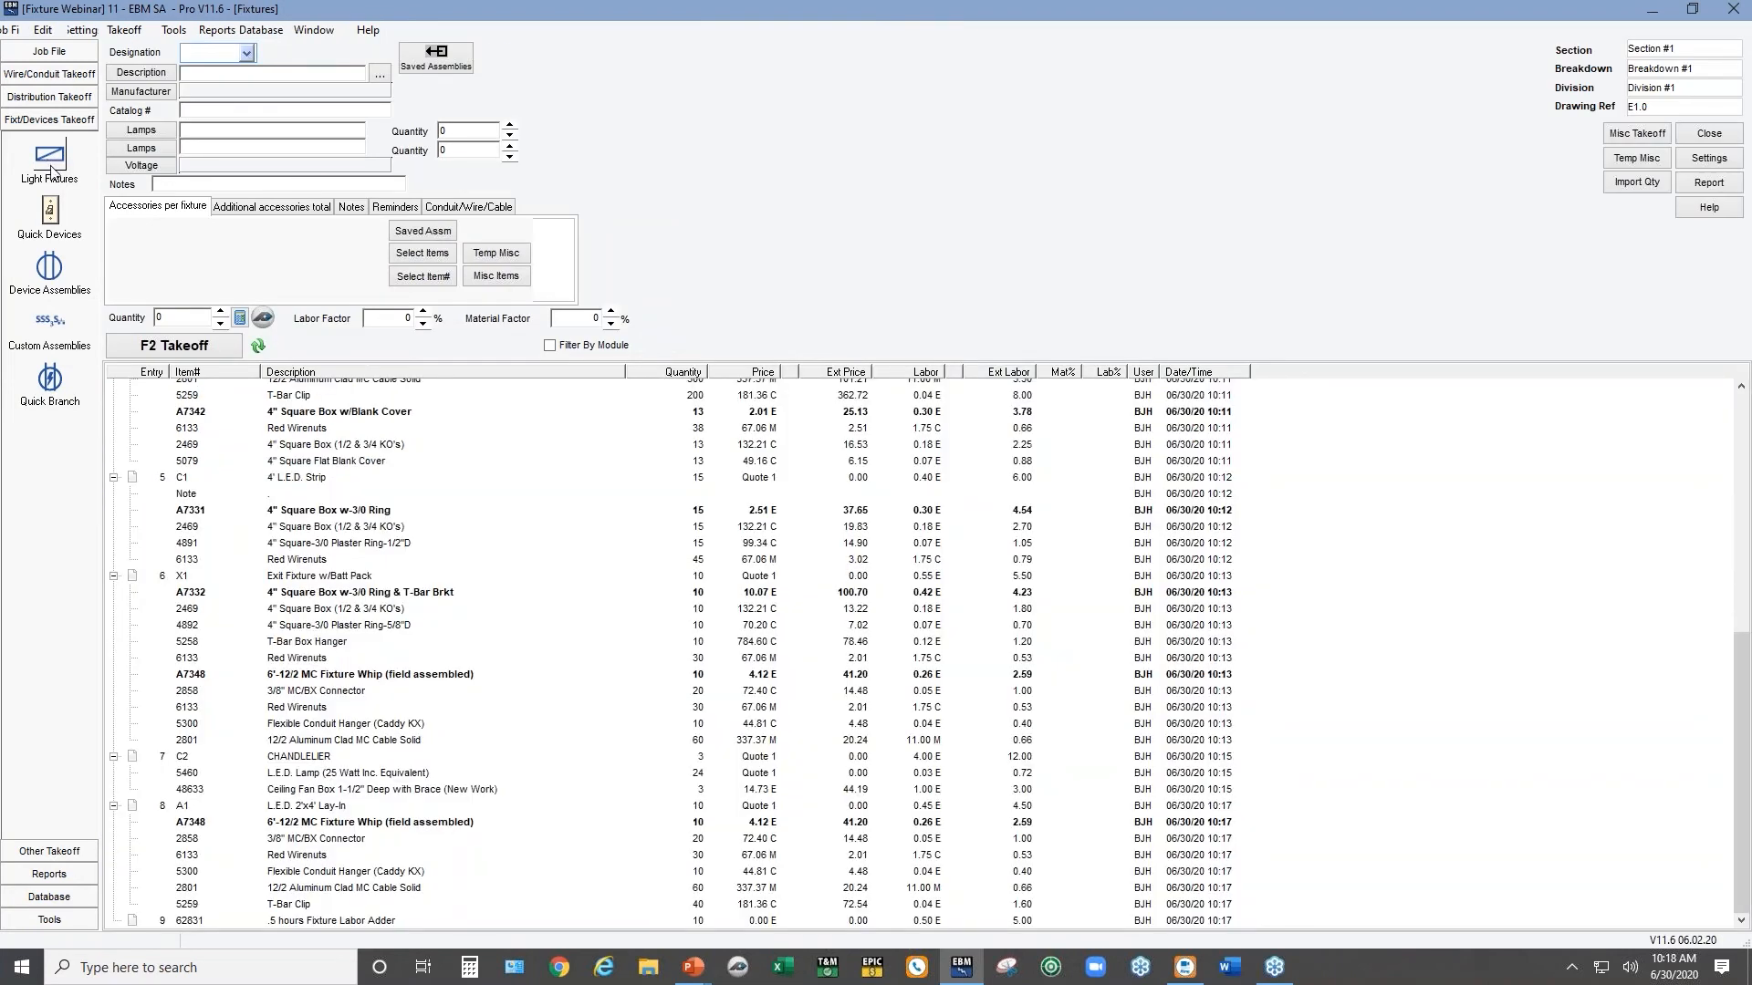
type("F1")
left_click(440, 68)
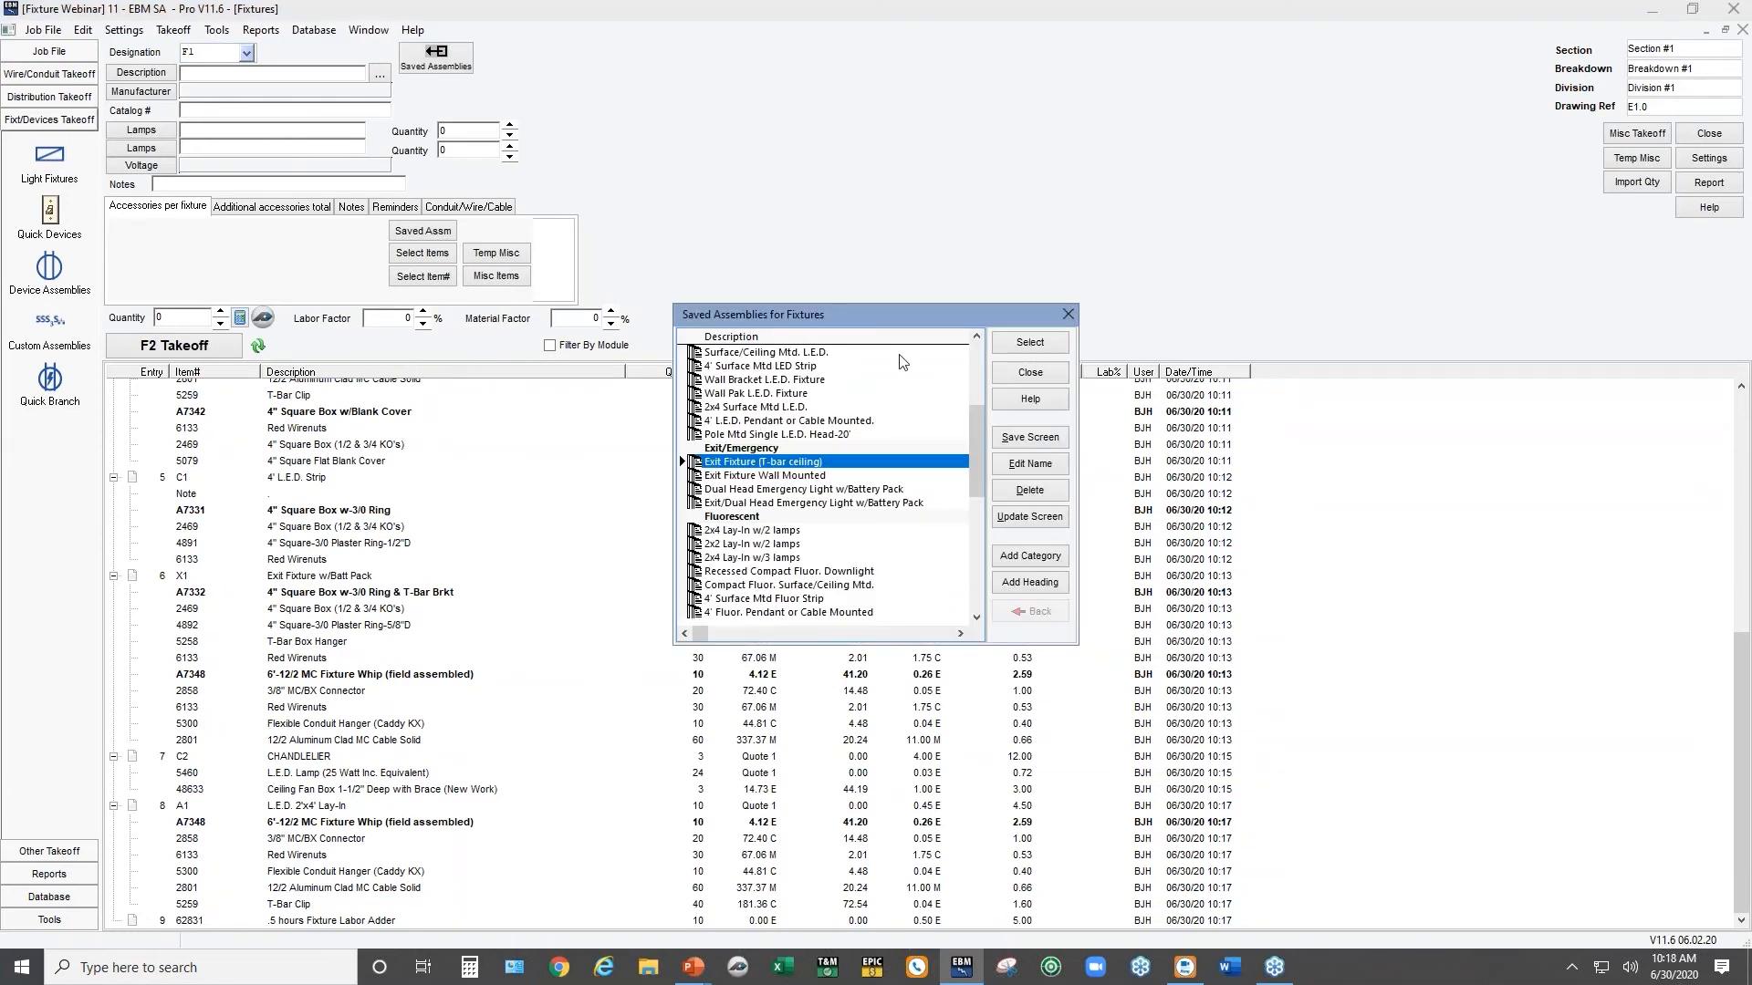
left_click_drag(981, 418, 986, 358)
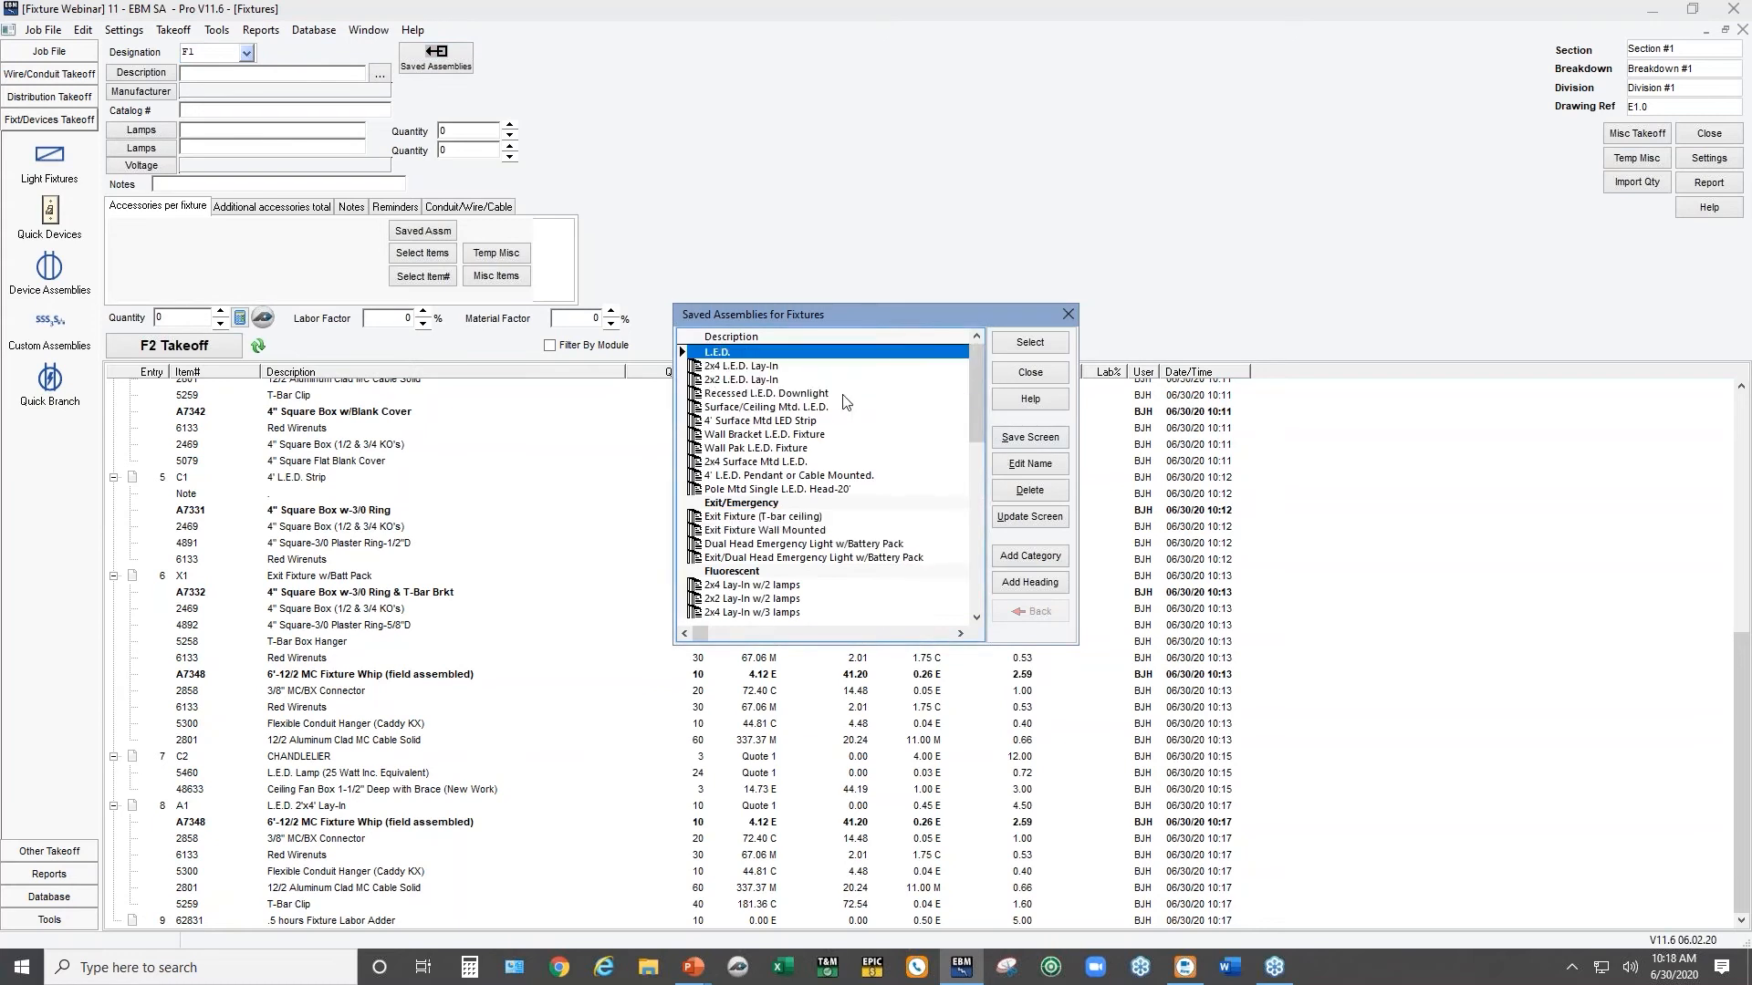
double_click(750, 380)
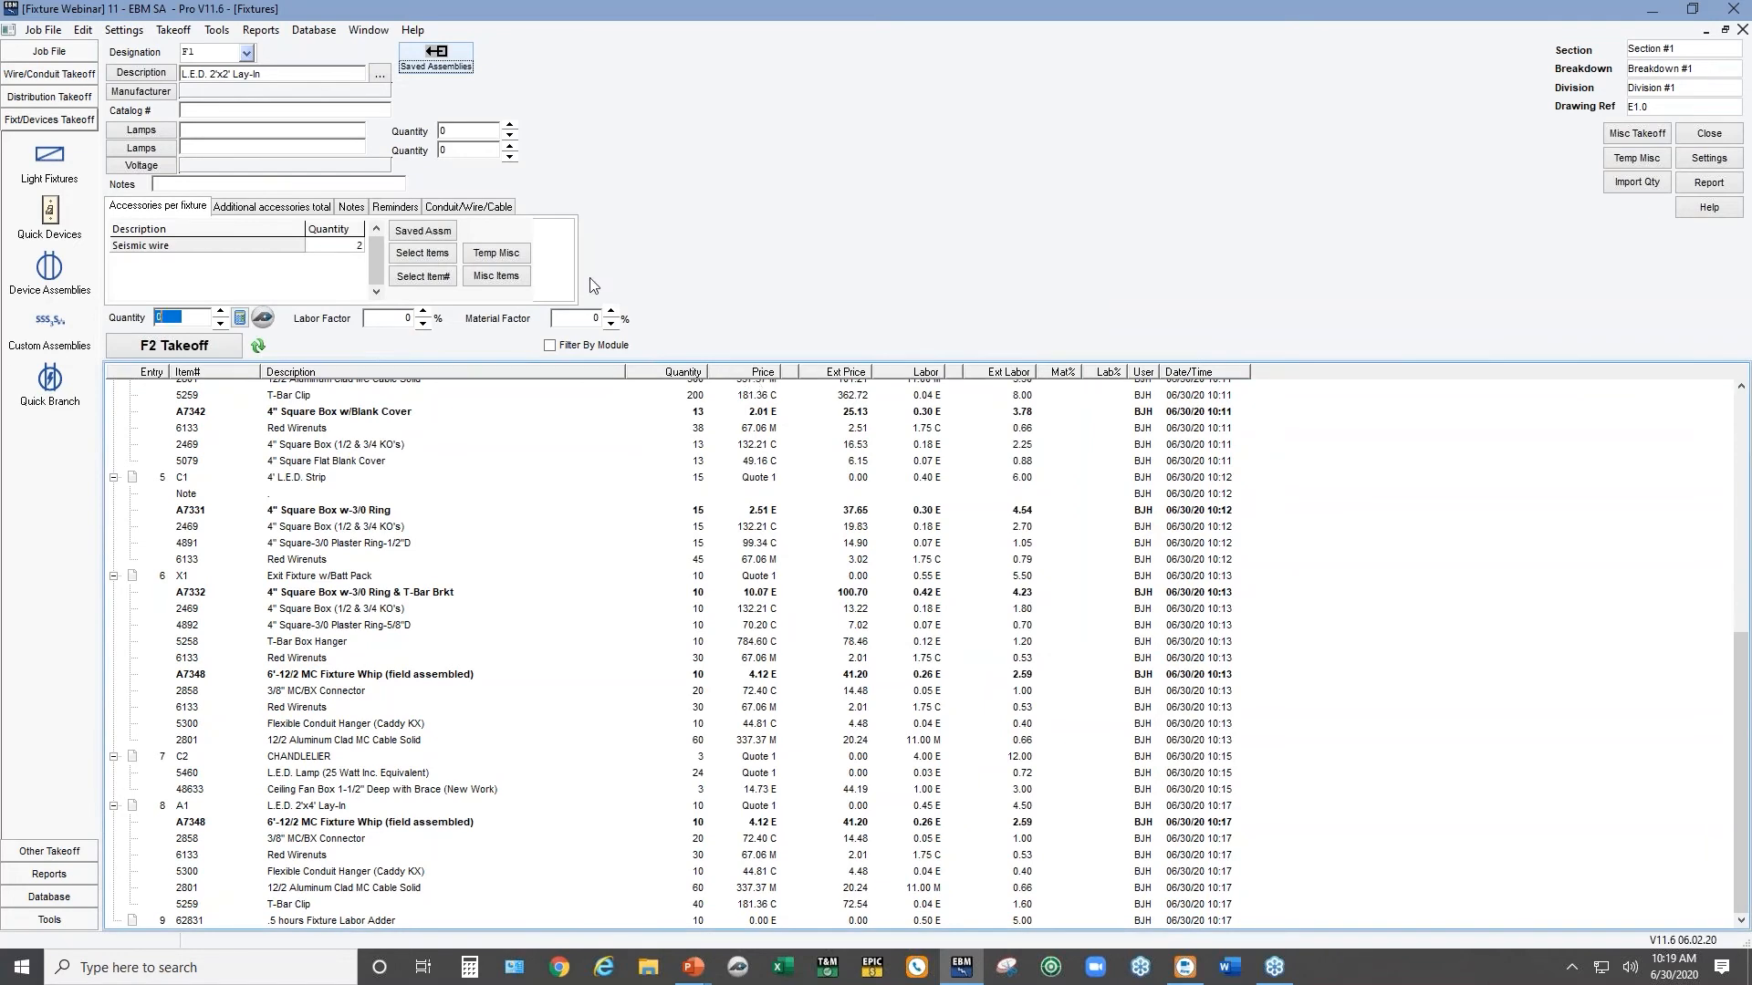
Browse the fixture whip items available as accessories for fixture F1, selecting none of them
left_click(440, 259)
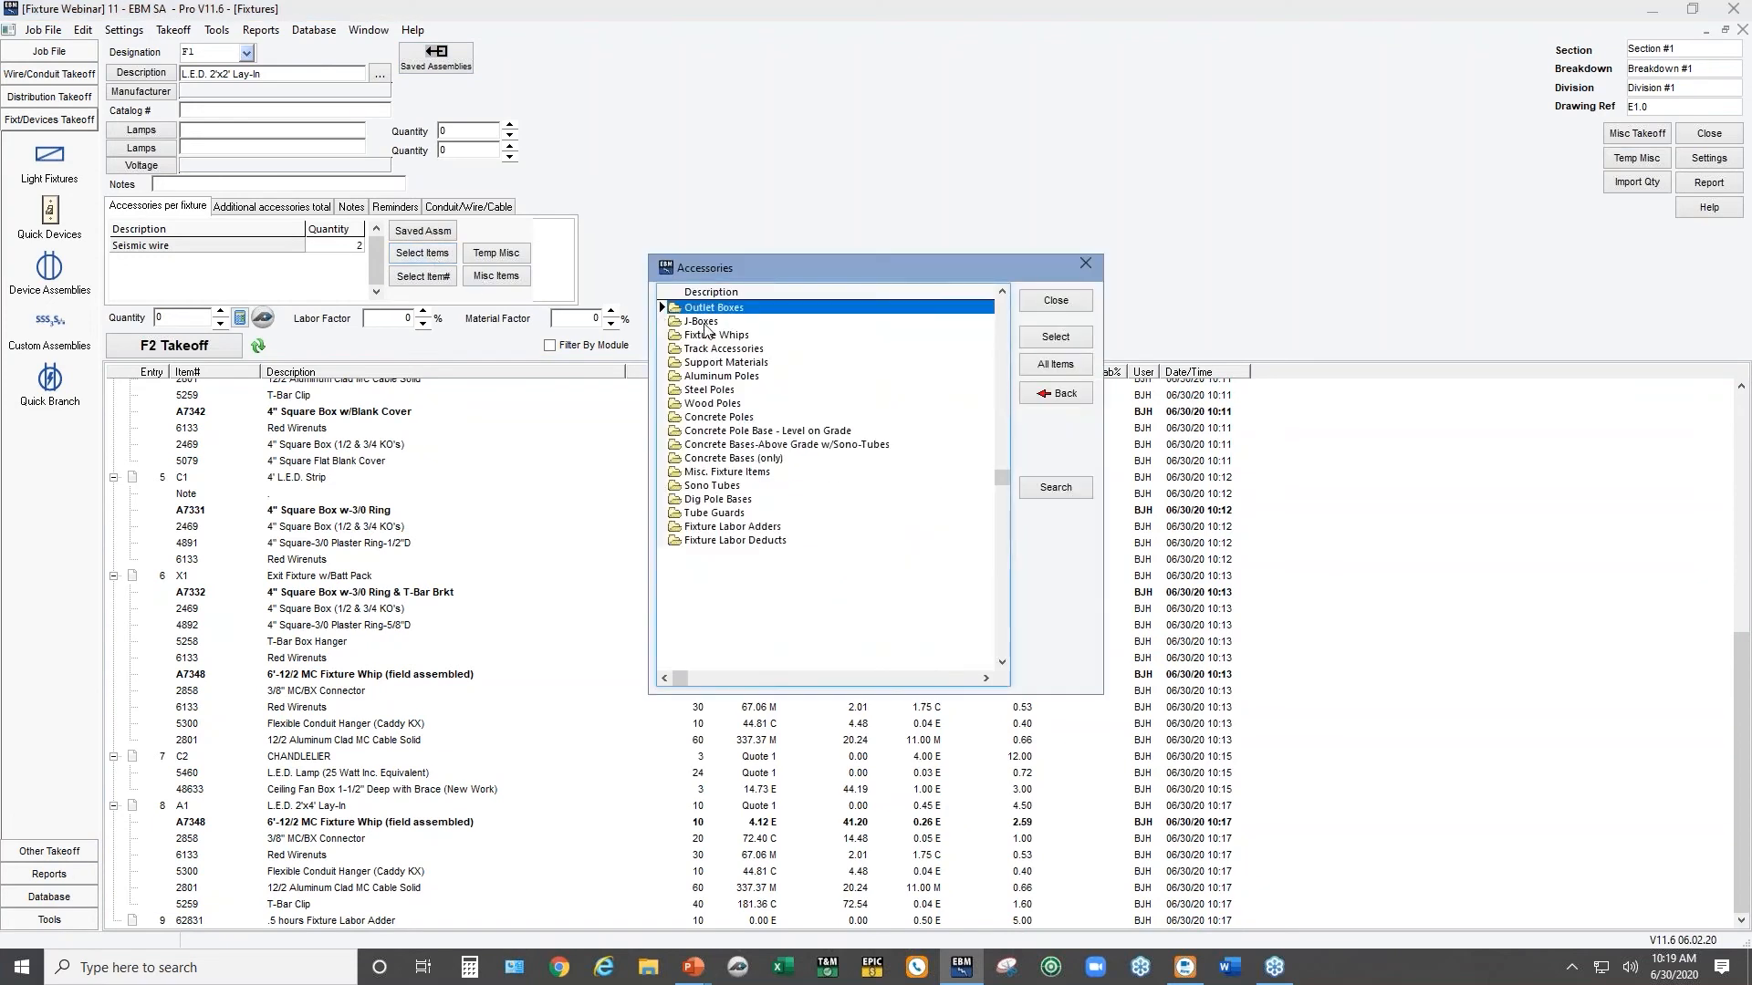
double_click(706, 336)
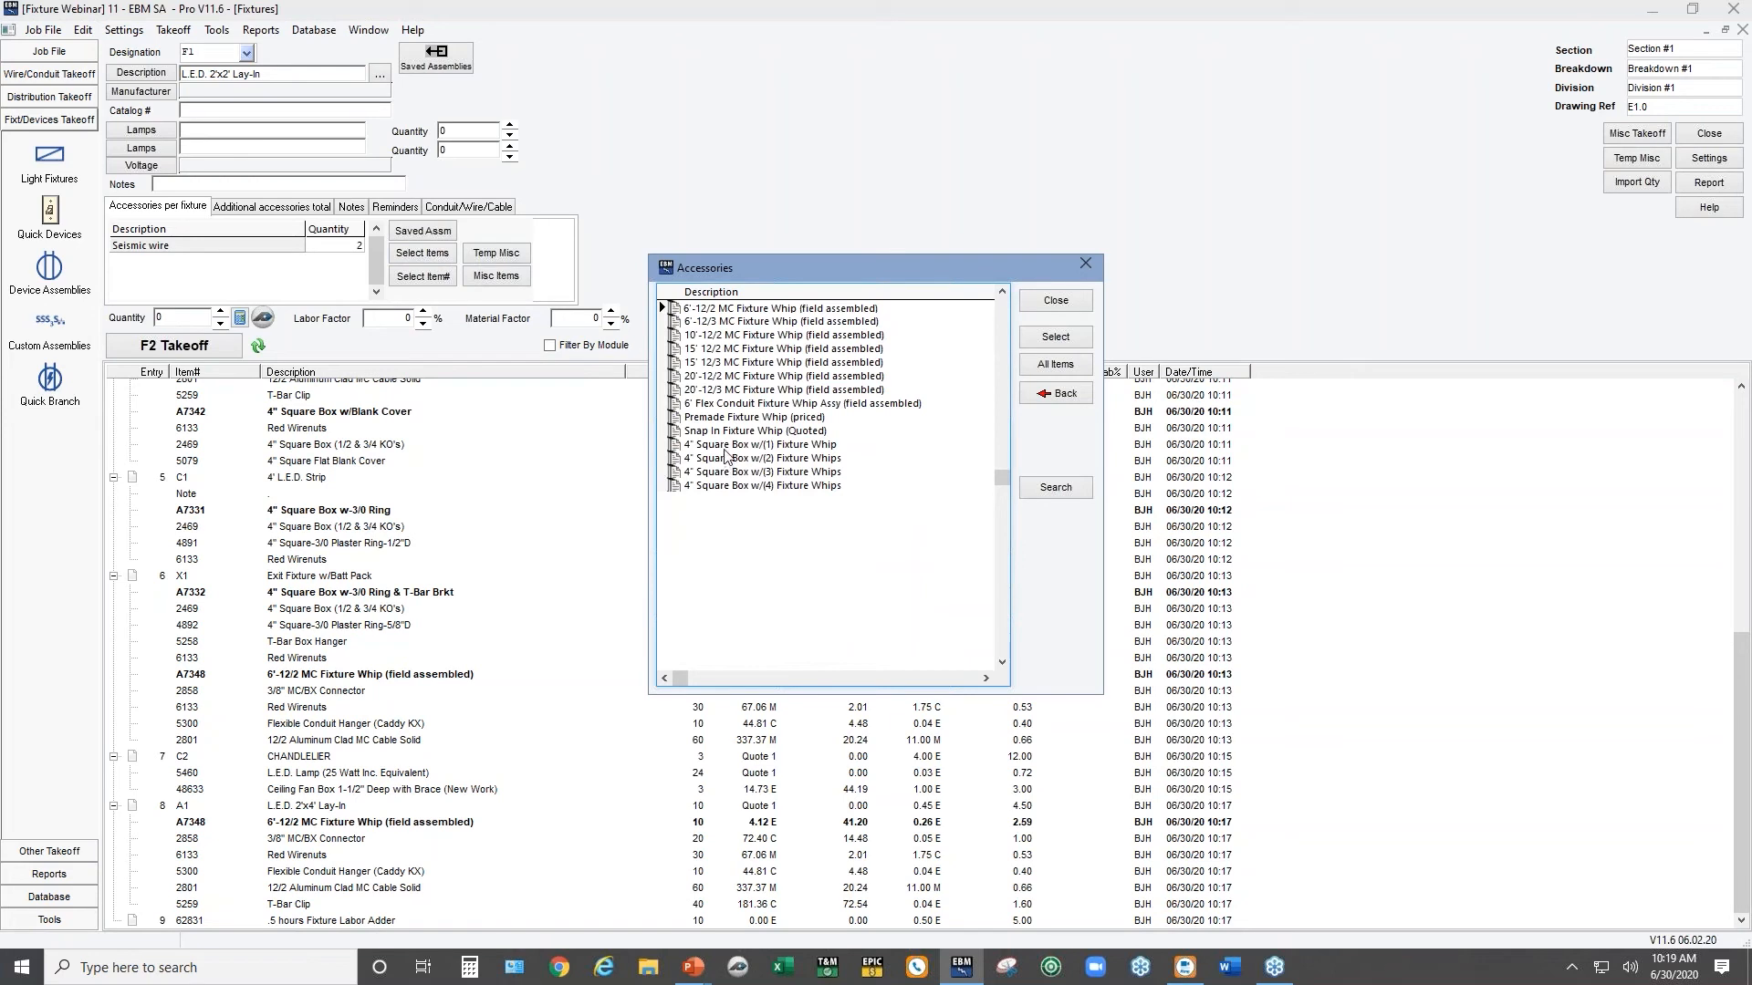
left_click(1059, 303)
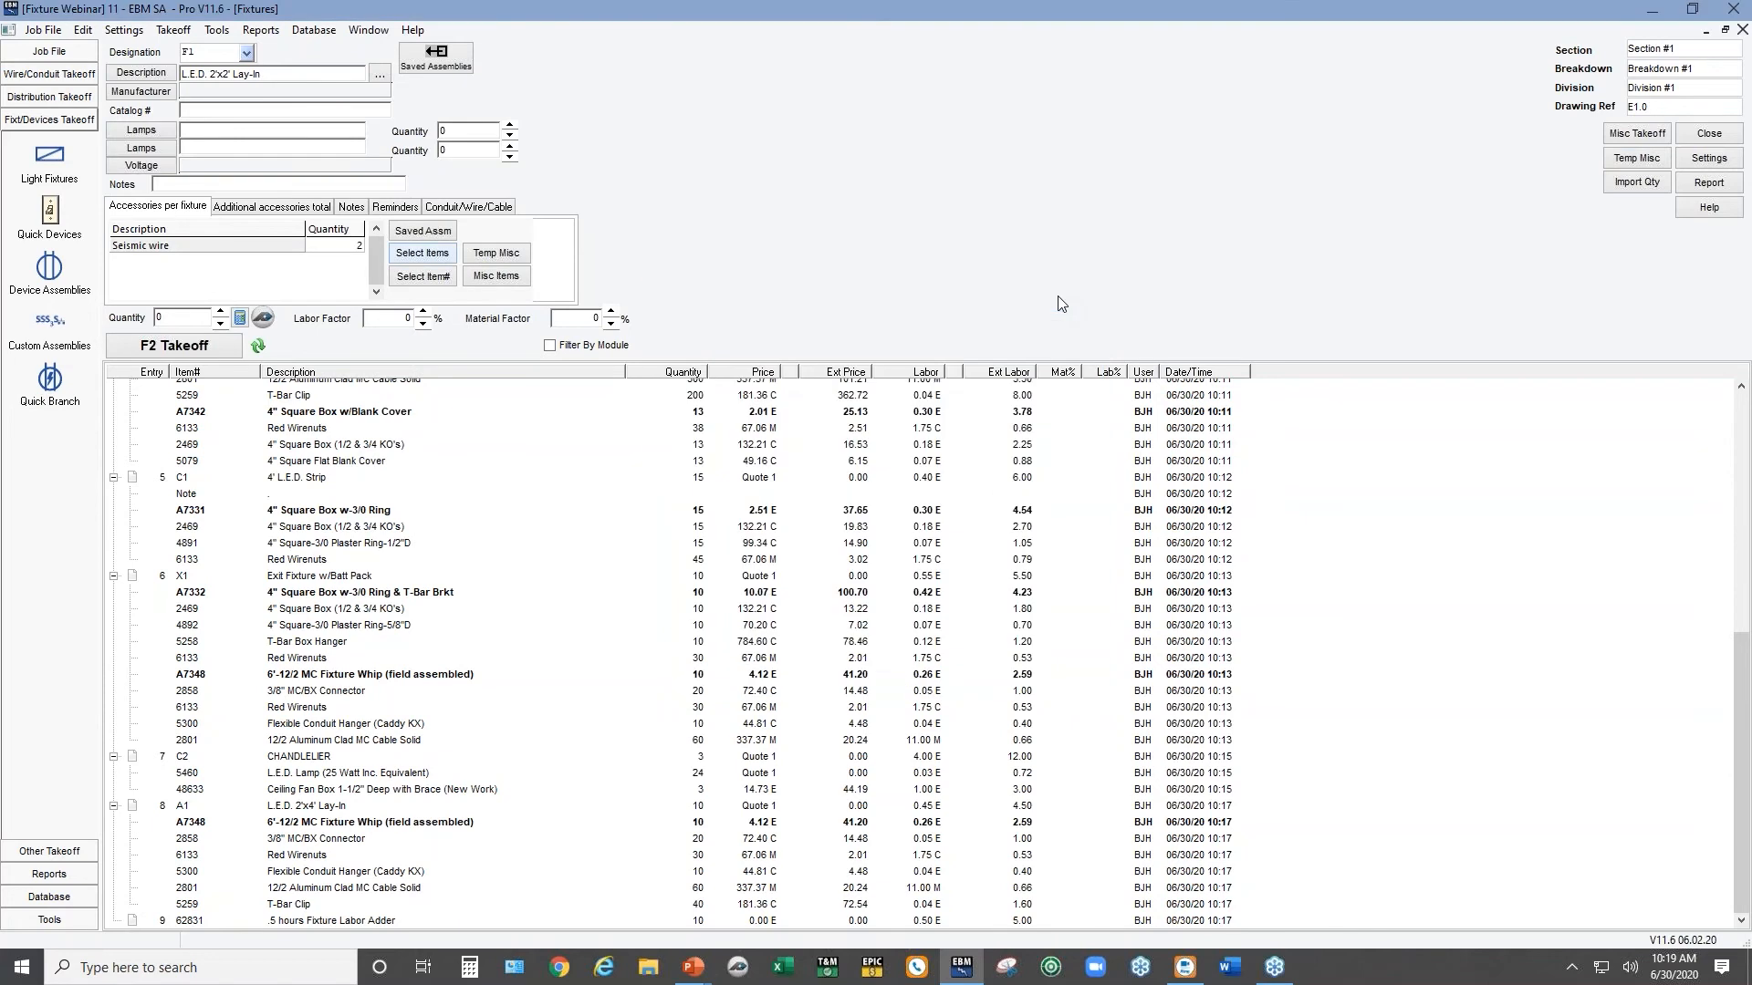
Assign 12/2-16/2 Luminary Cable at a length of 20 each to fixture F1 and set the fixture quantity to 40
left_click(470, 208)
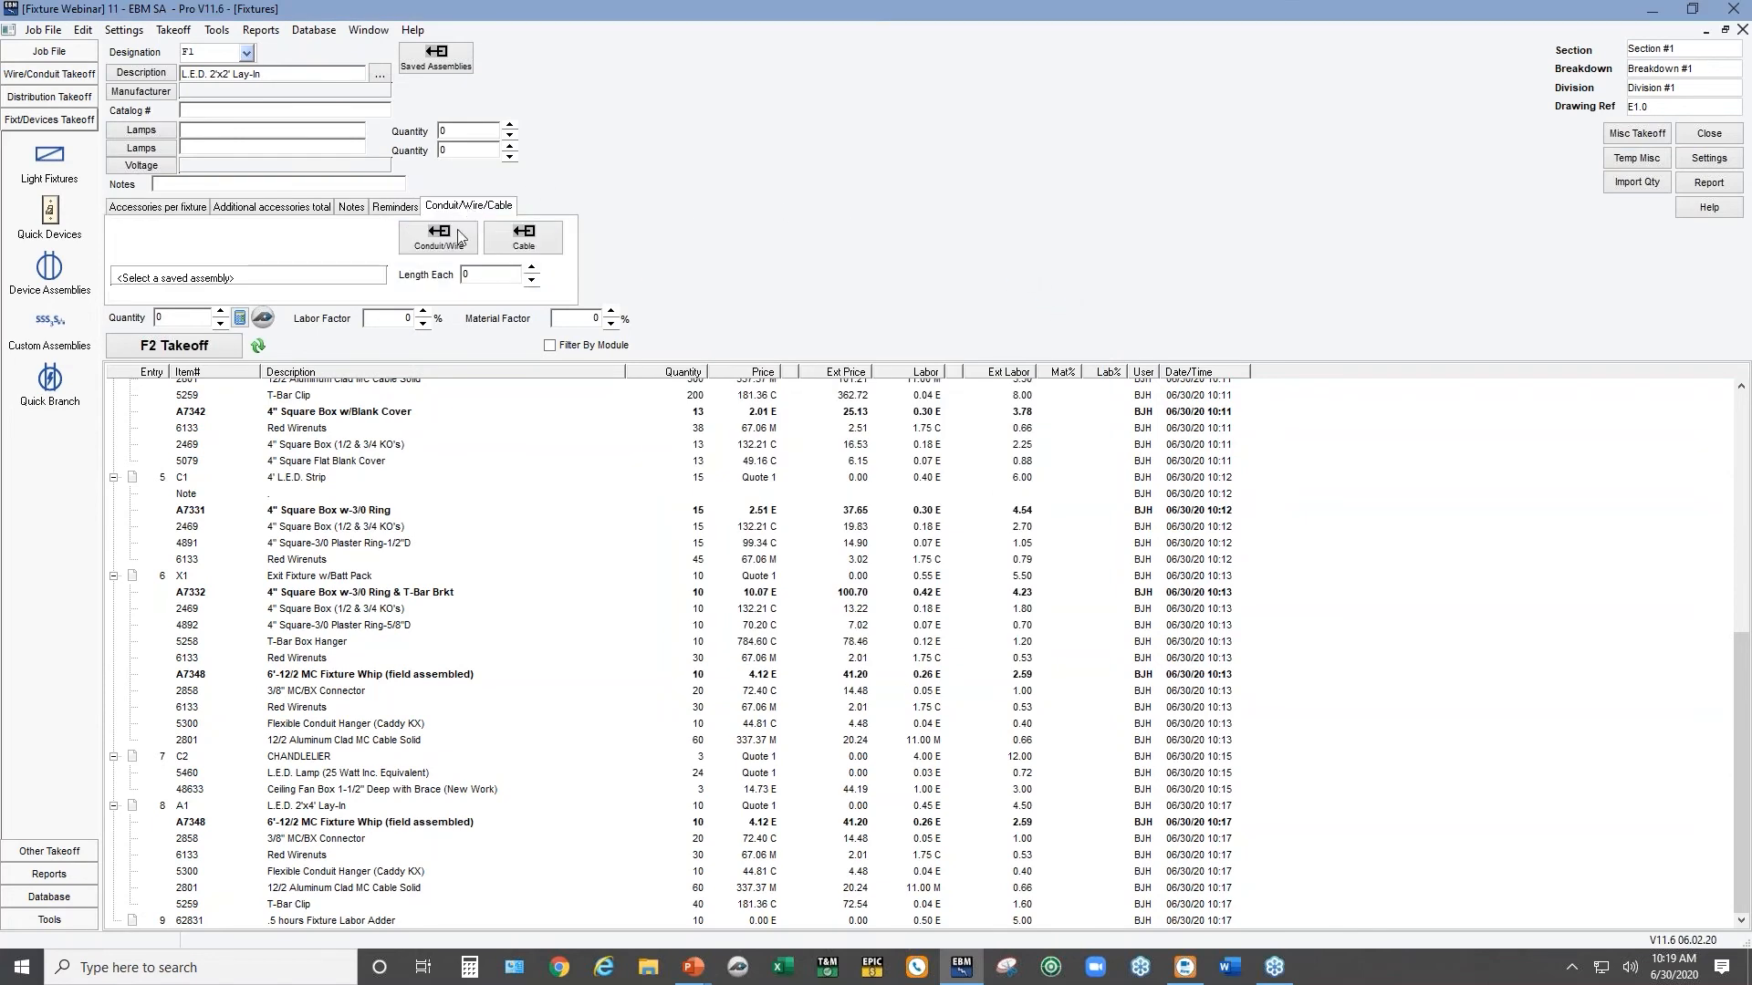
left_click(525, 237)
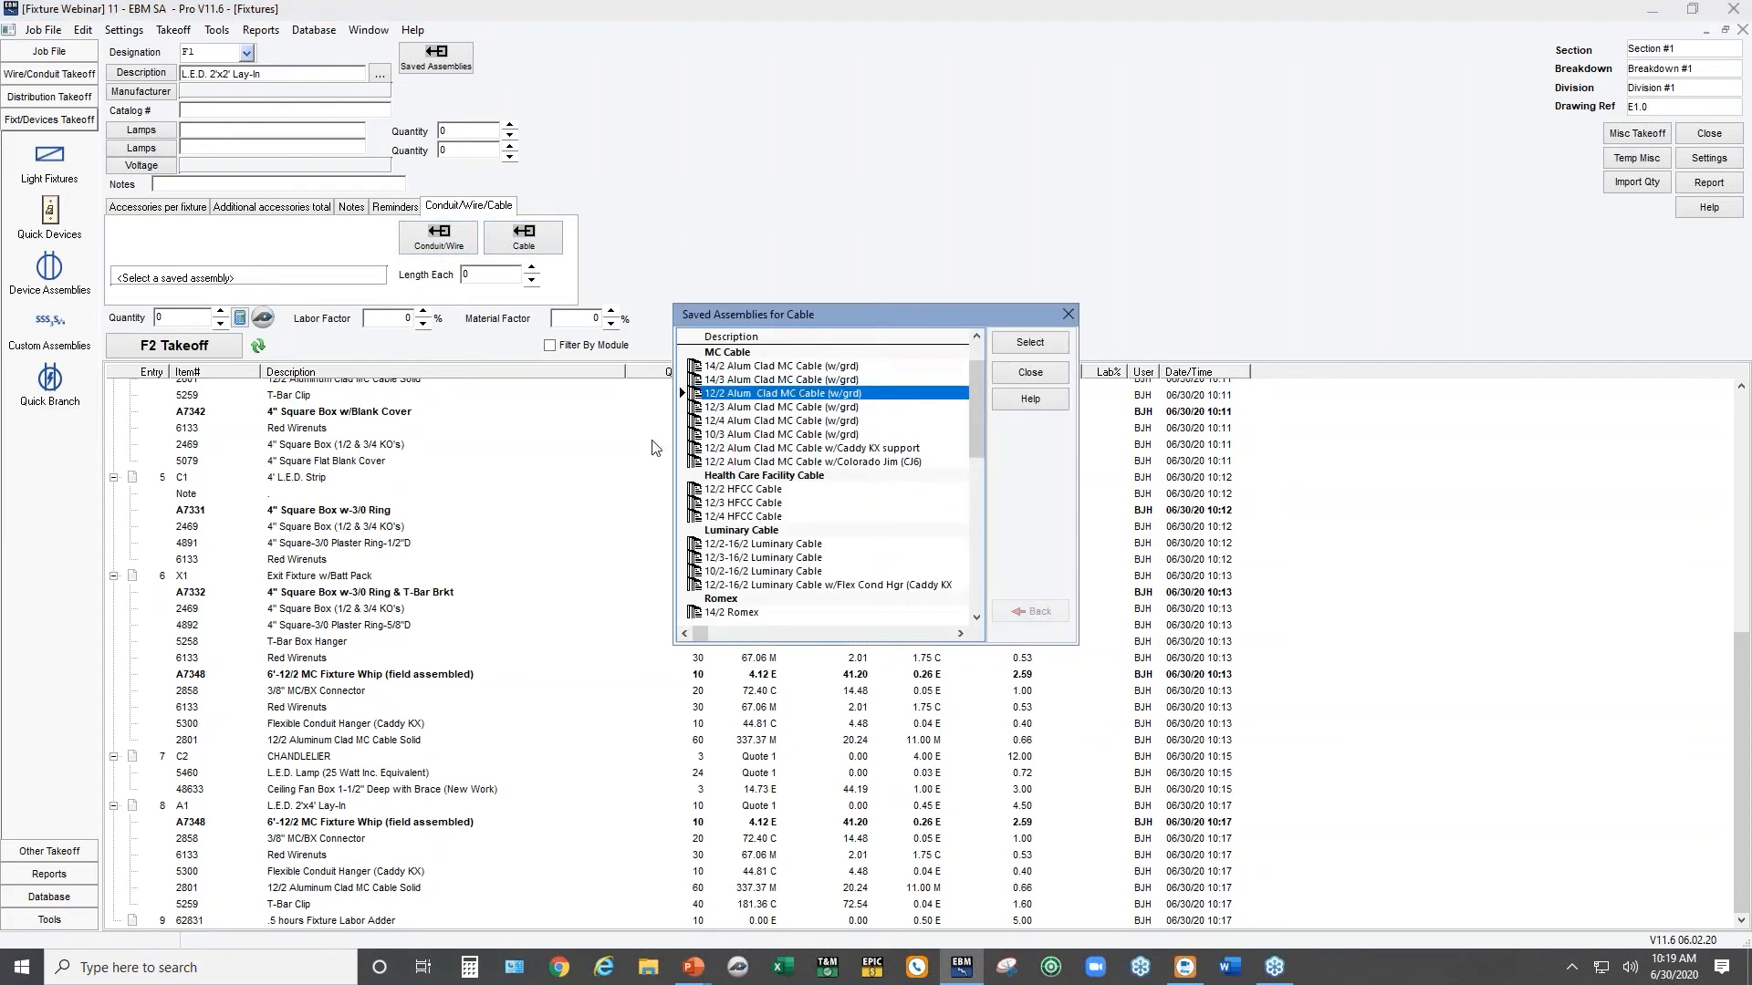
double_click(741, 546)
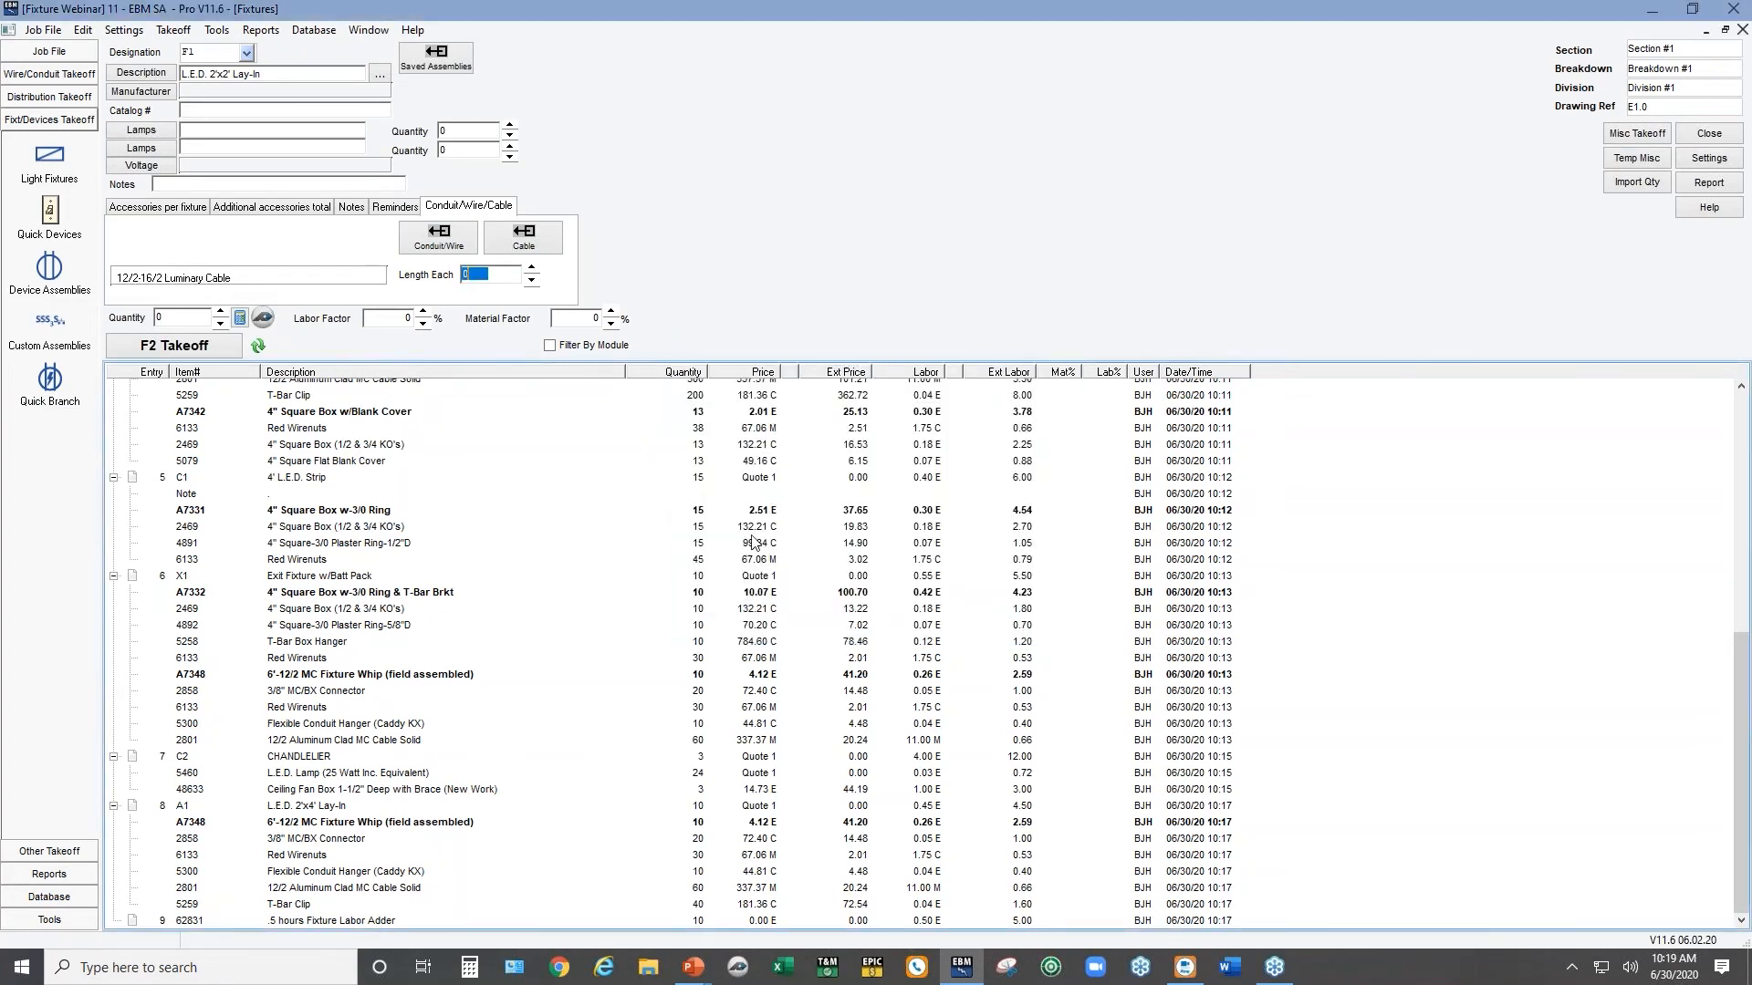
type("20")
left_click(242, 347)
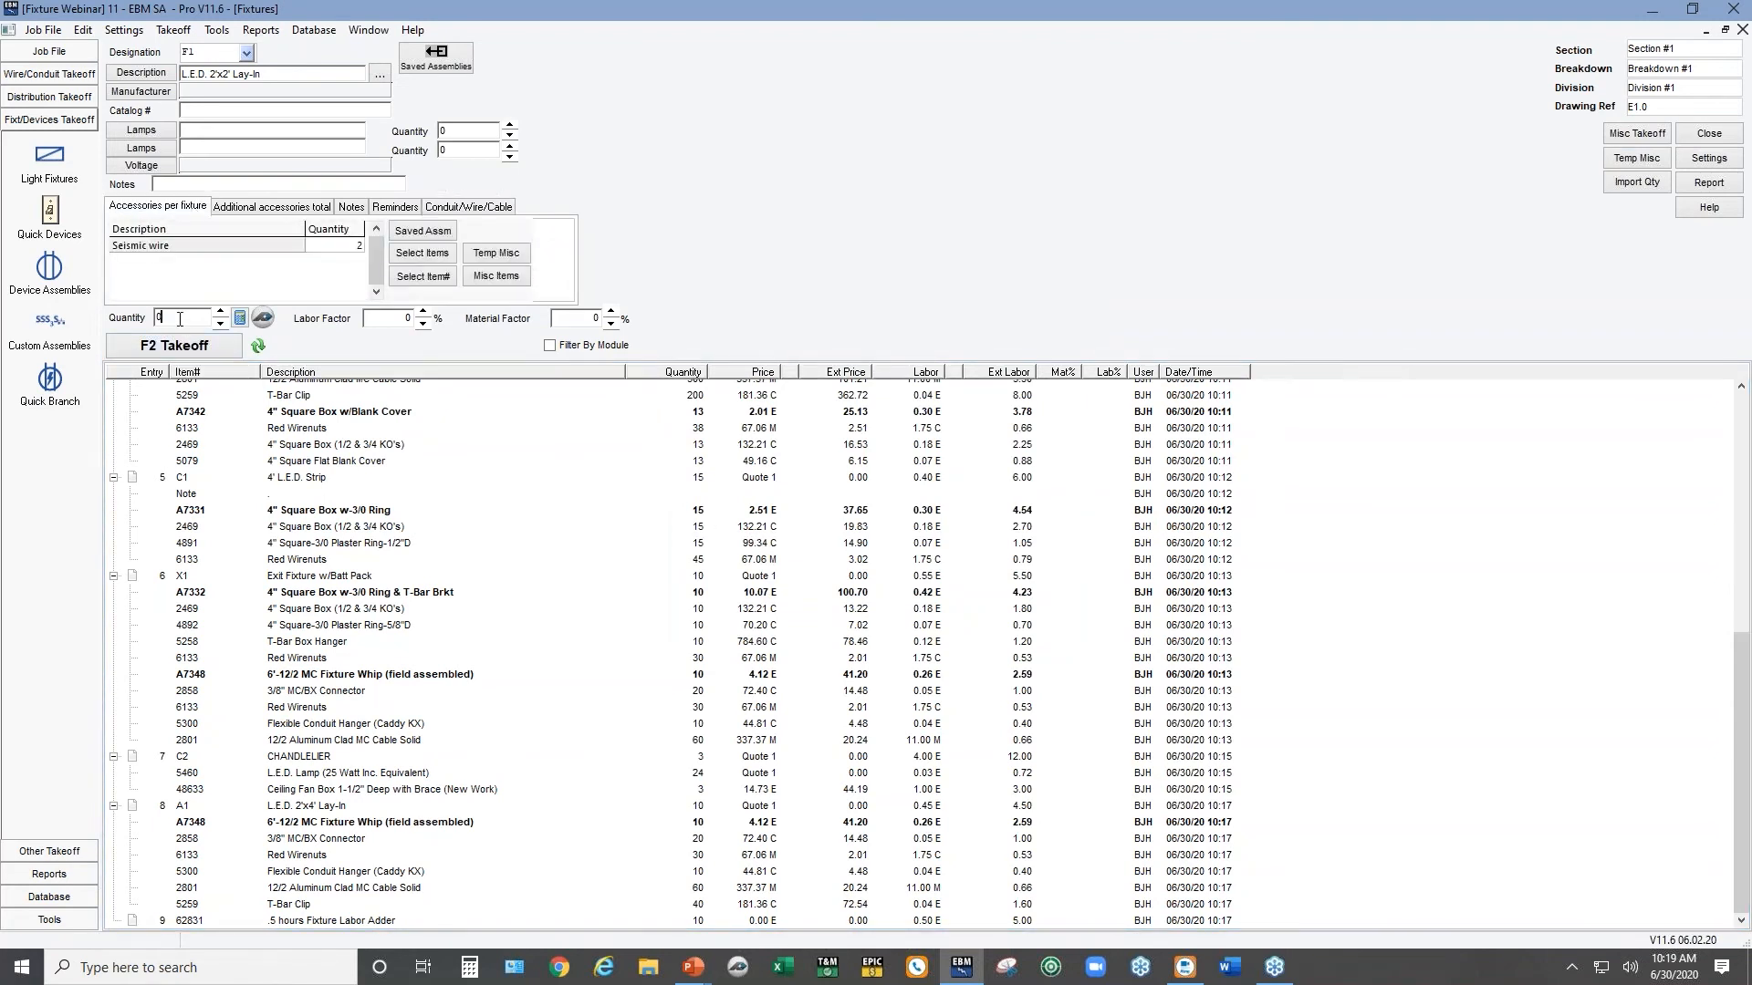
type("40")
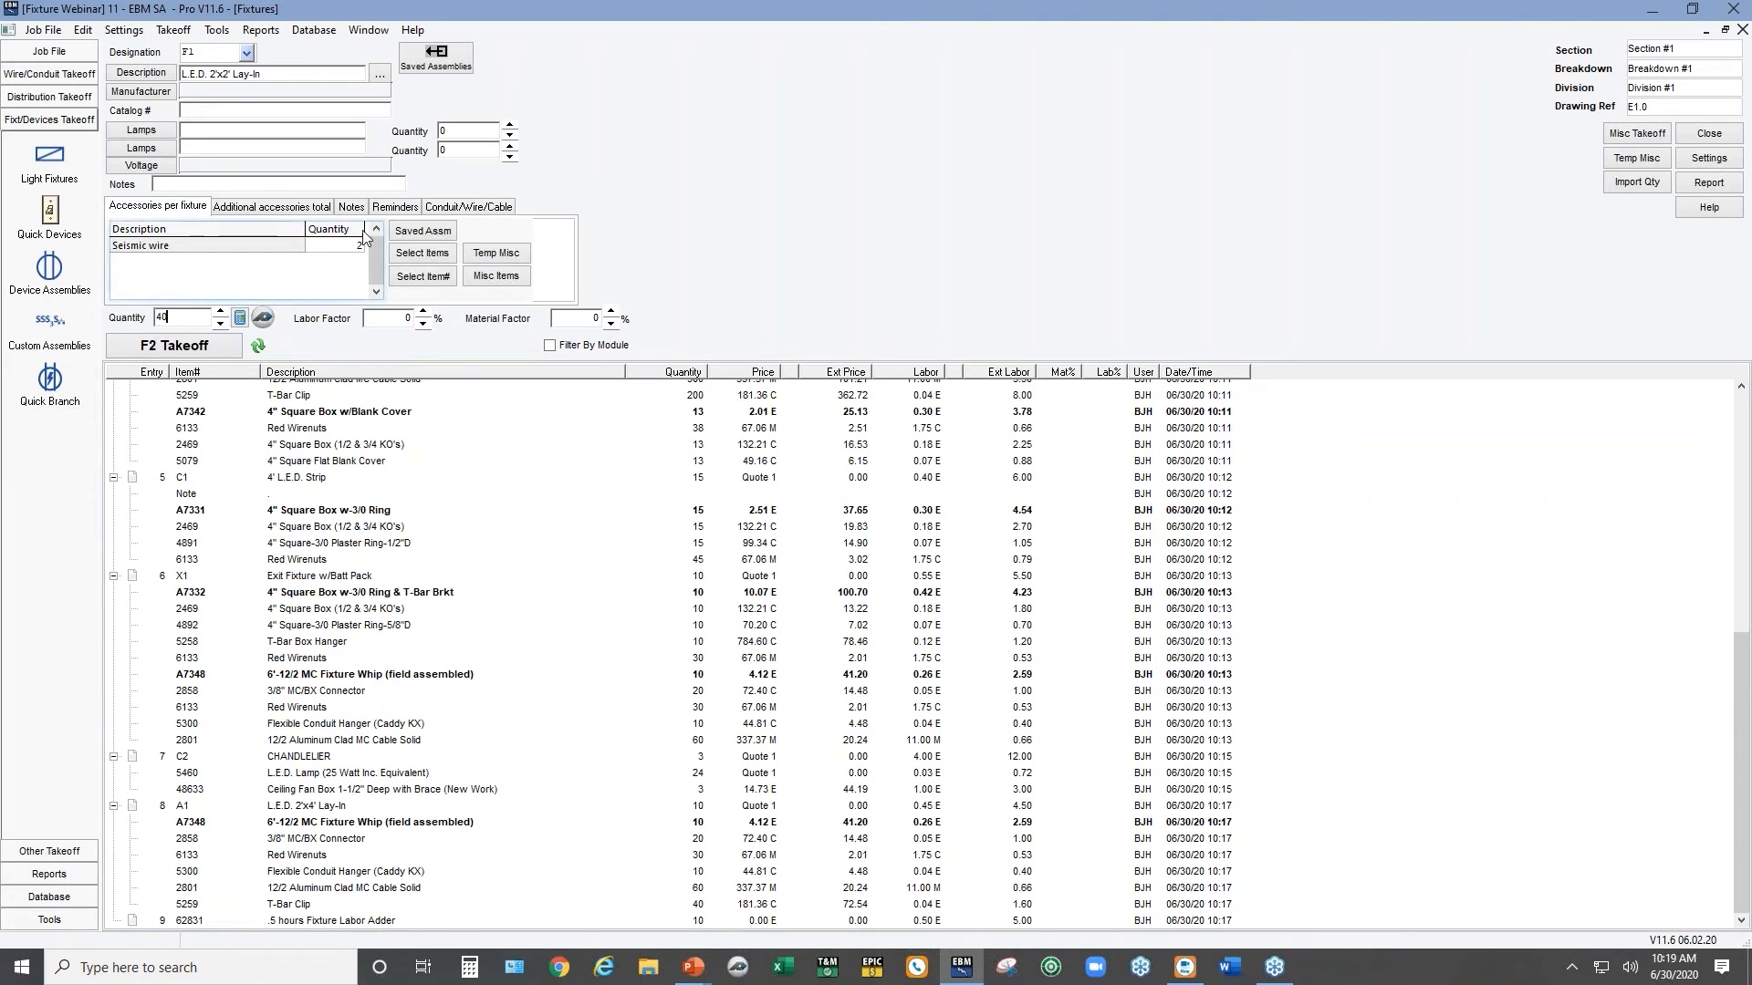
Examine the saved conduit/wire and cable assemblies available for fixture F1, keeping the assigned cable
left_click(511, 207)
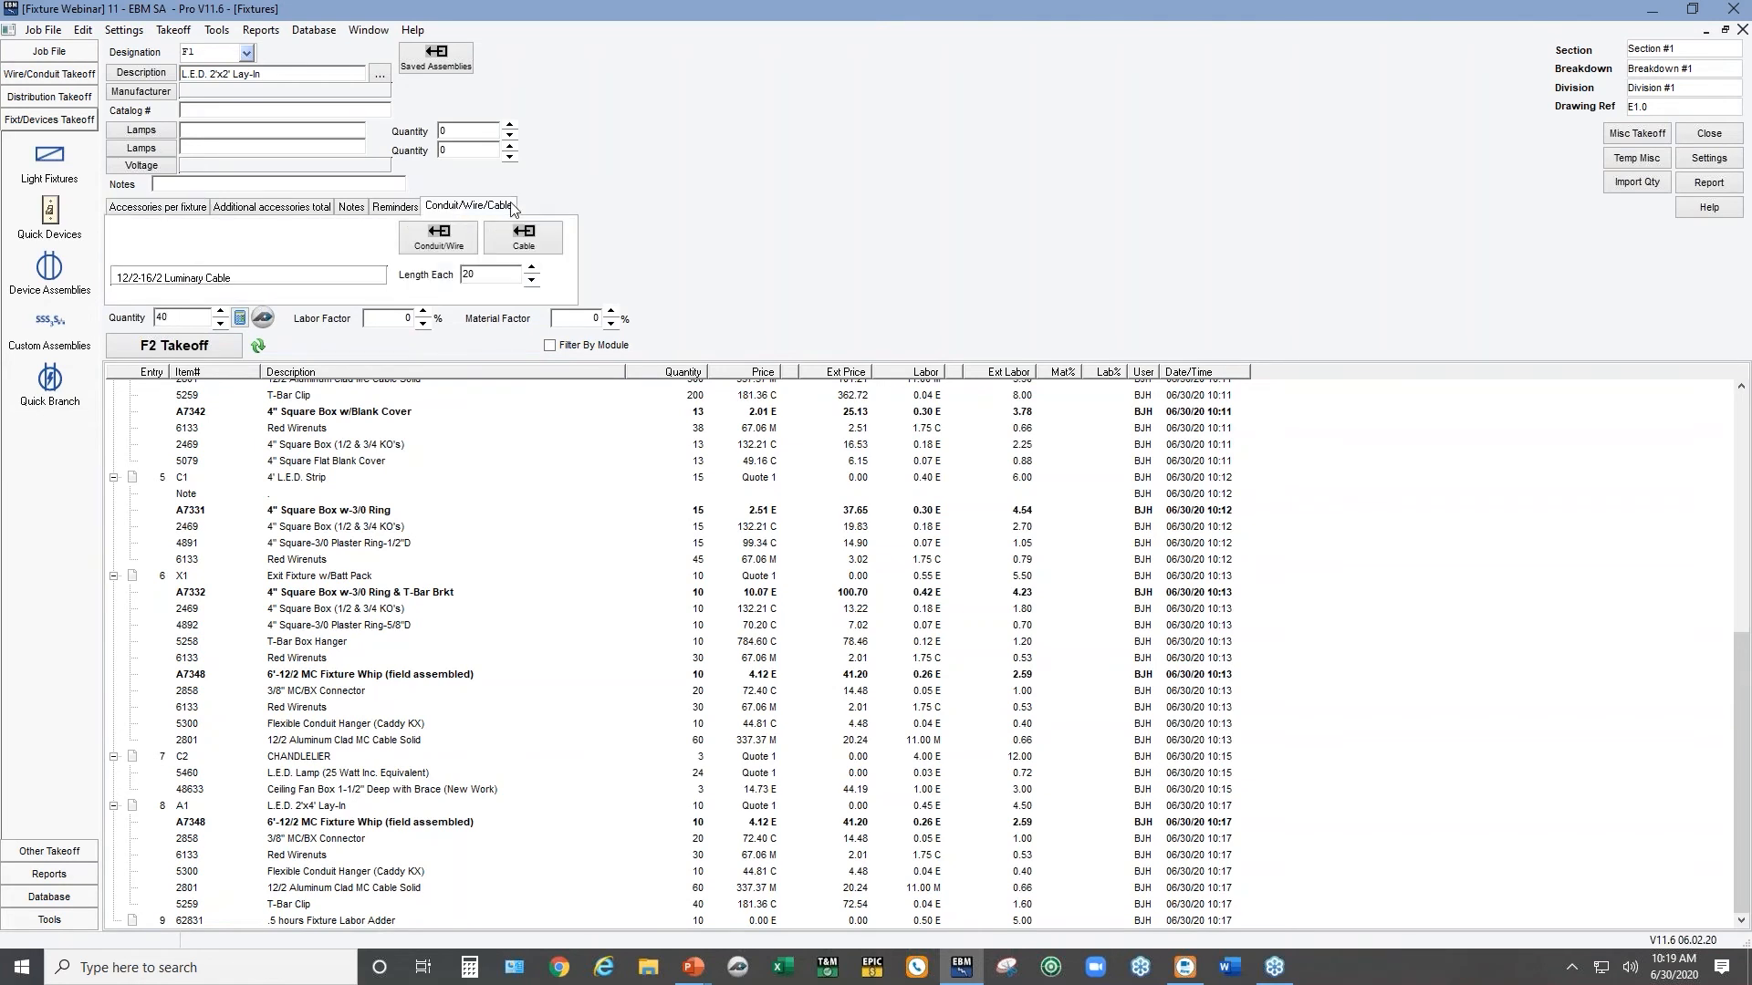
left_click(439, 236)
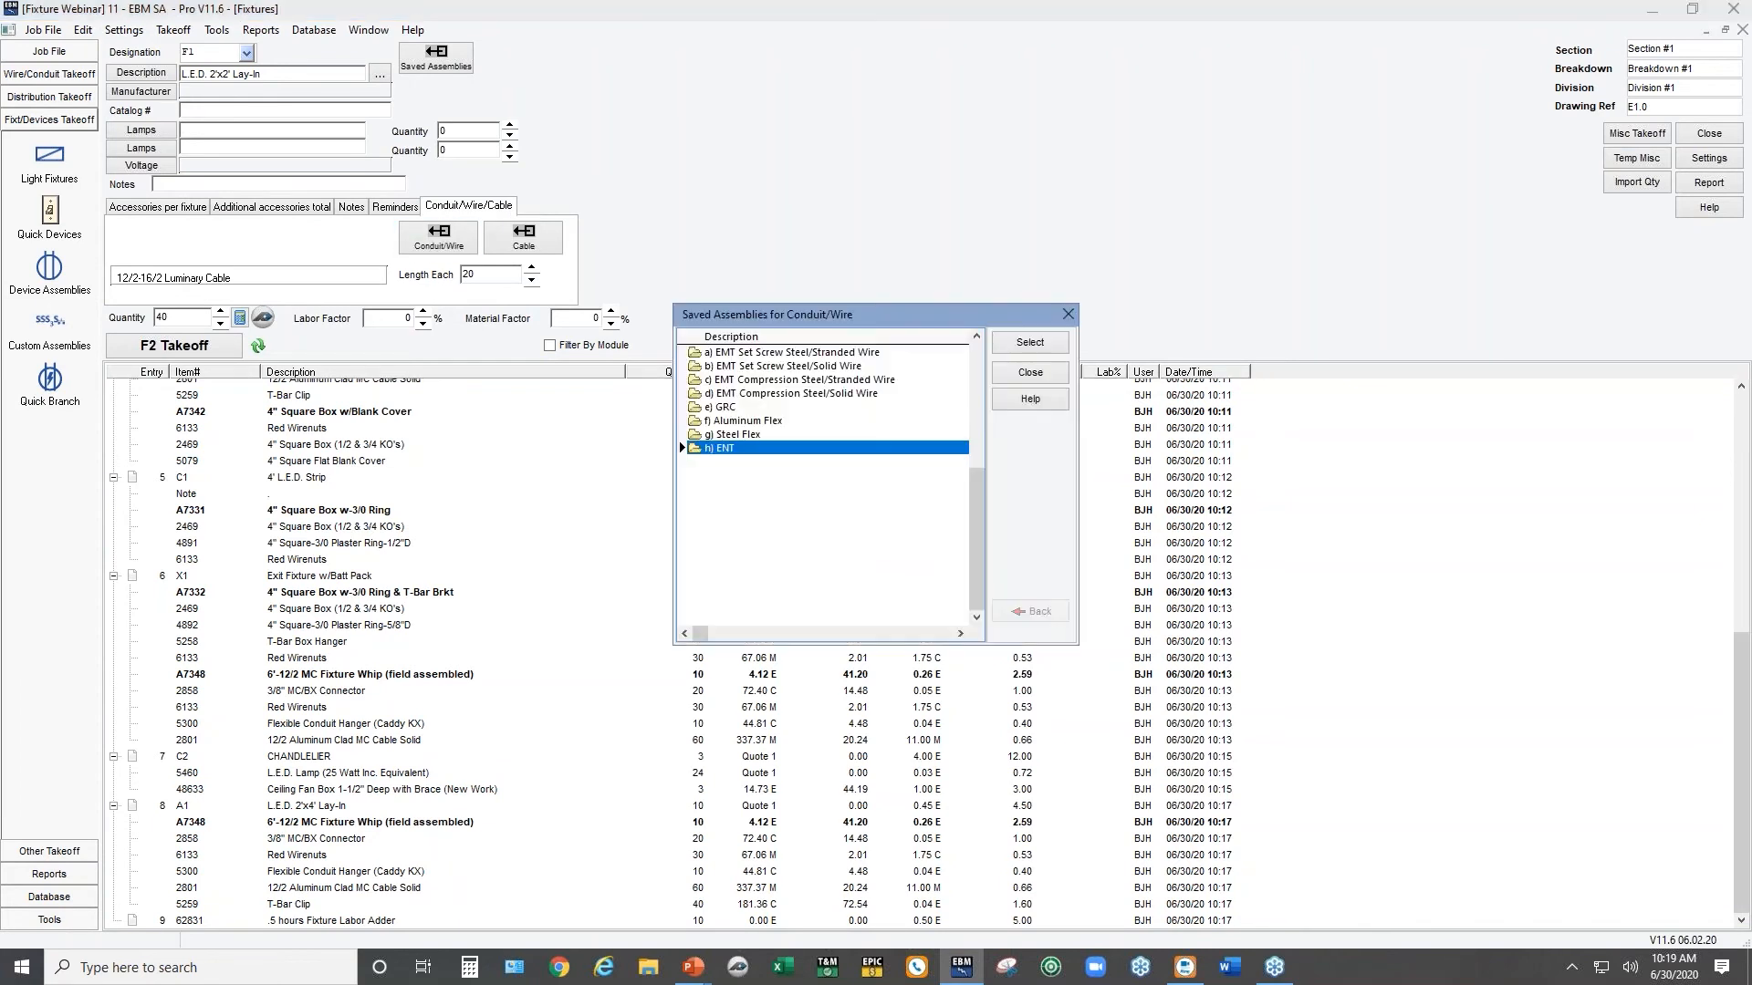
left_click(1028, 374)
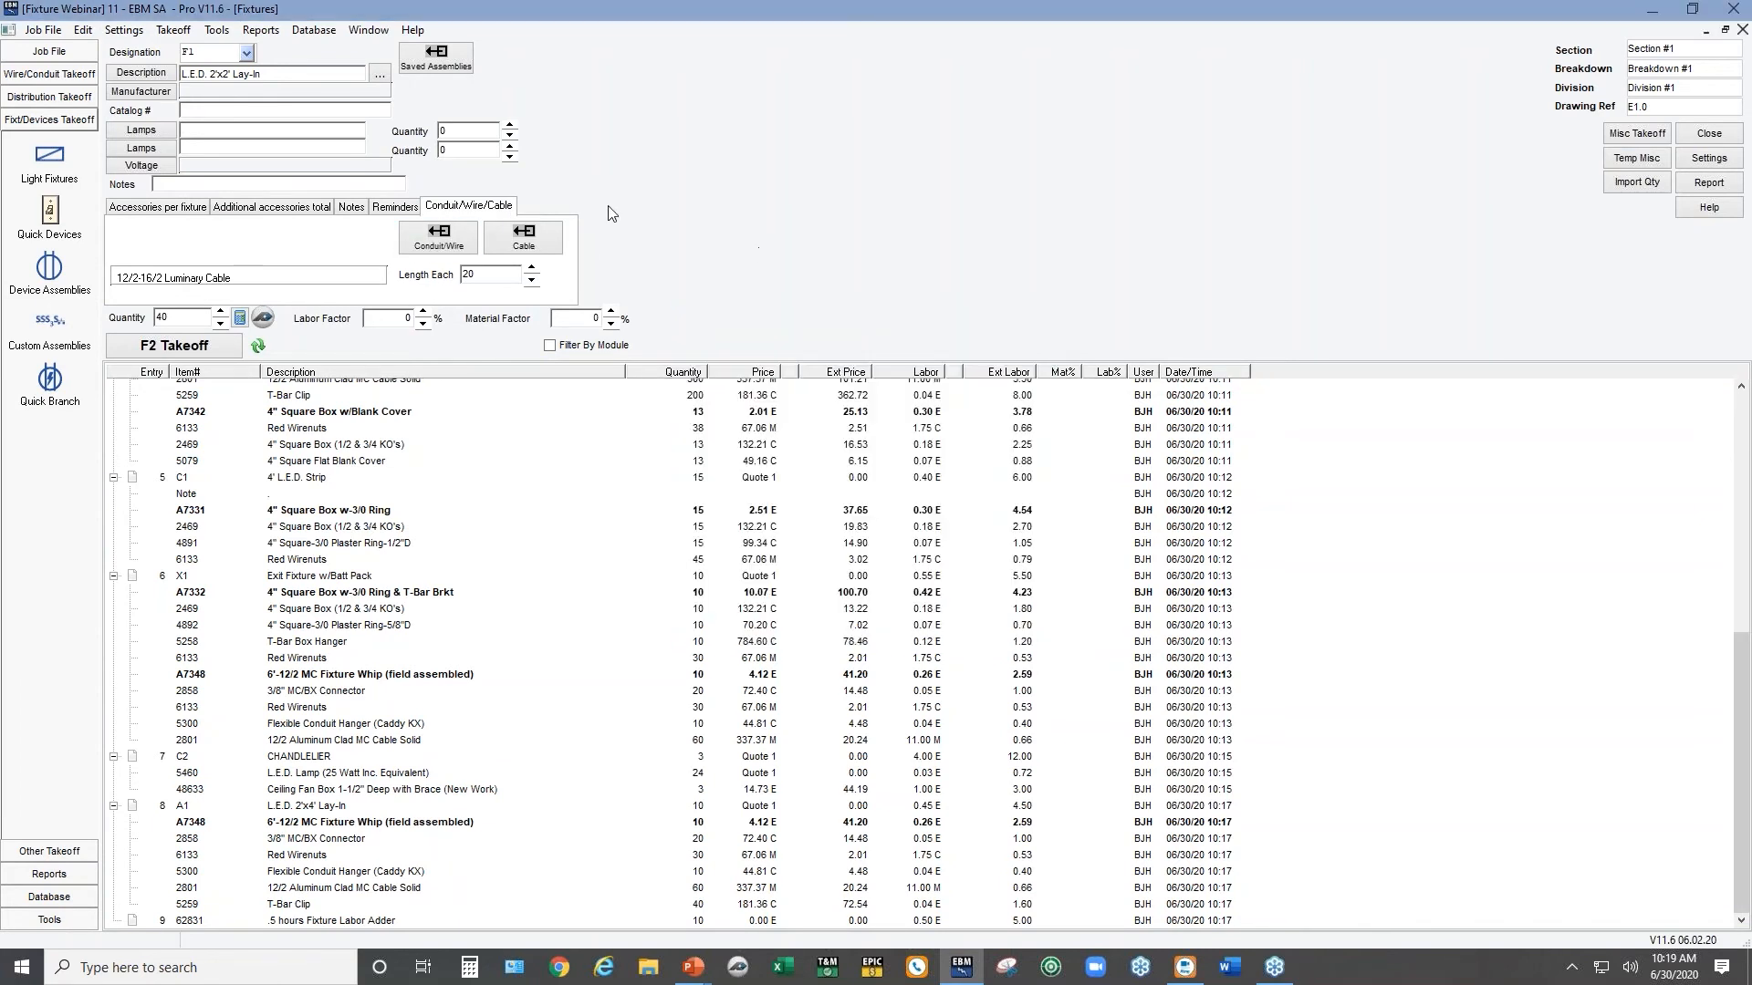
left_click(524, 248)
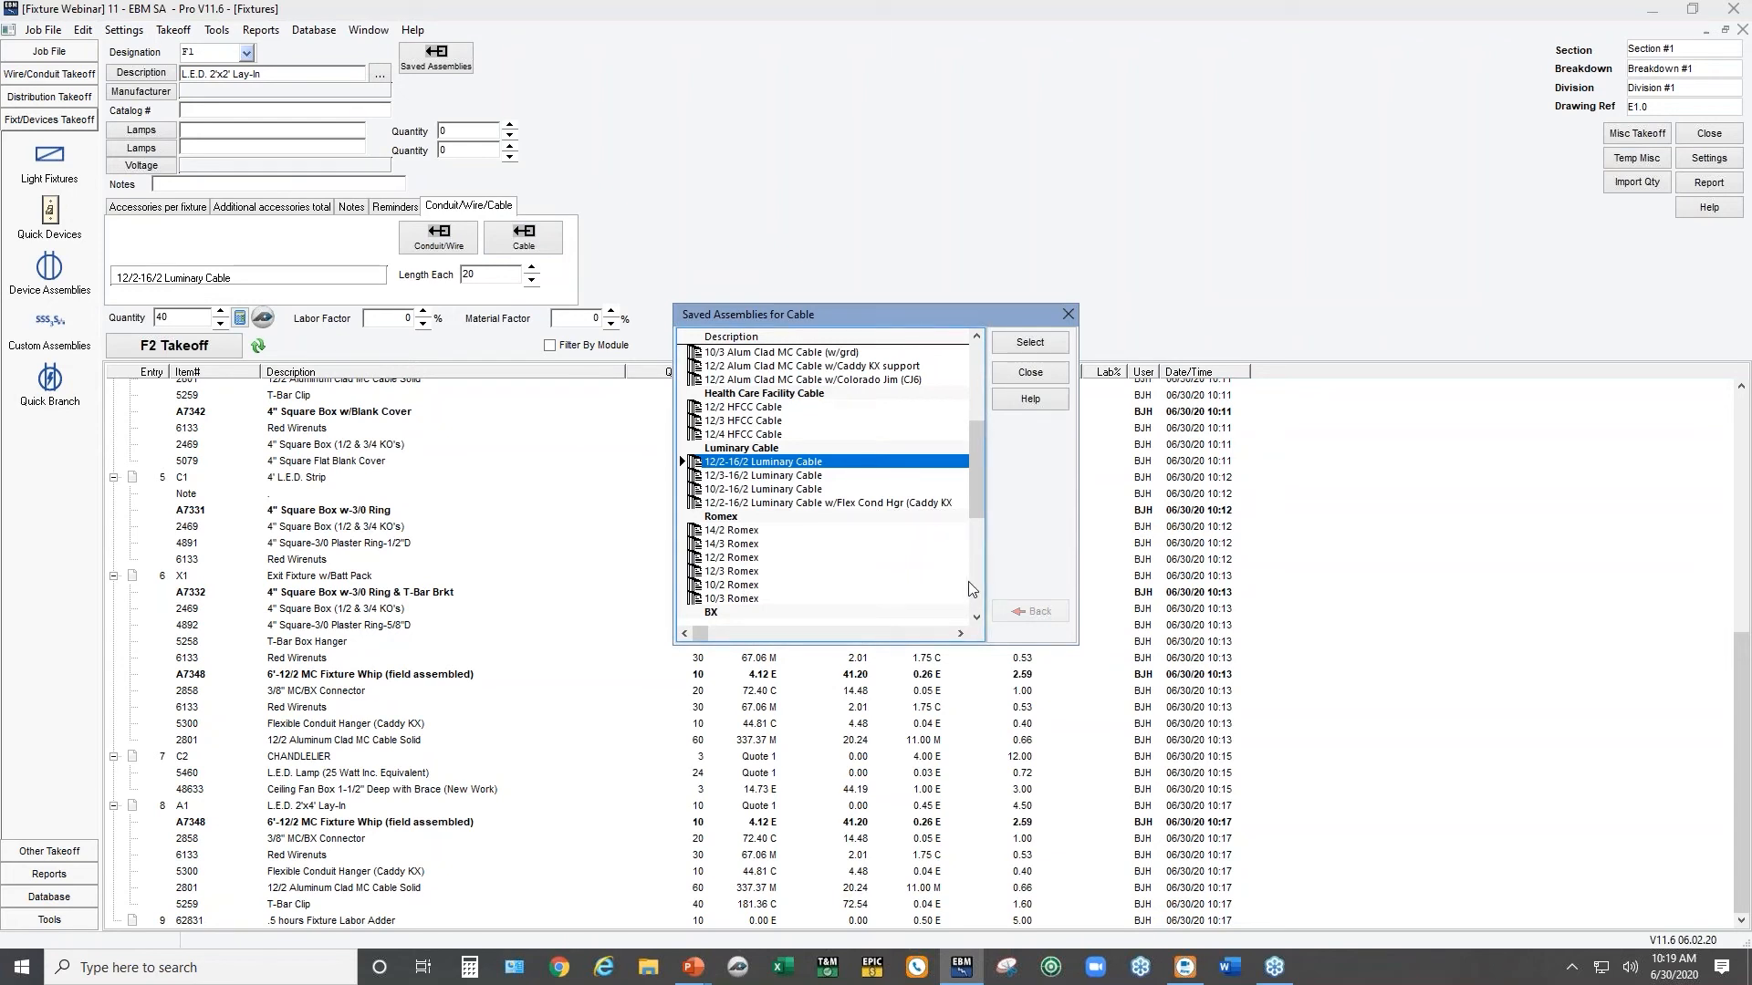
left_click(1005, 370)
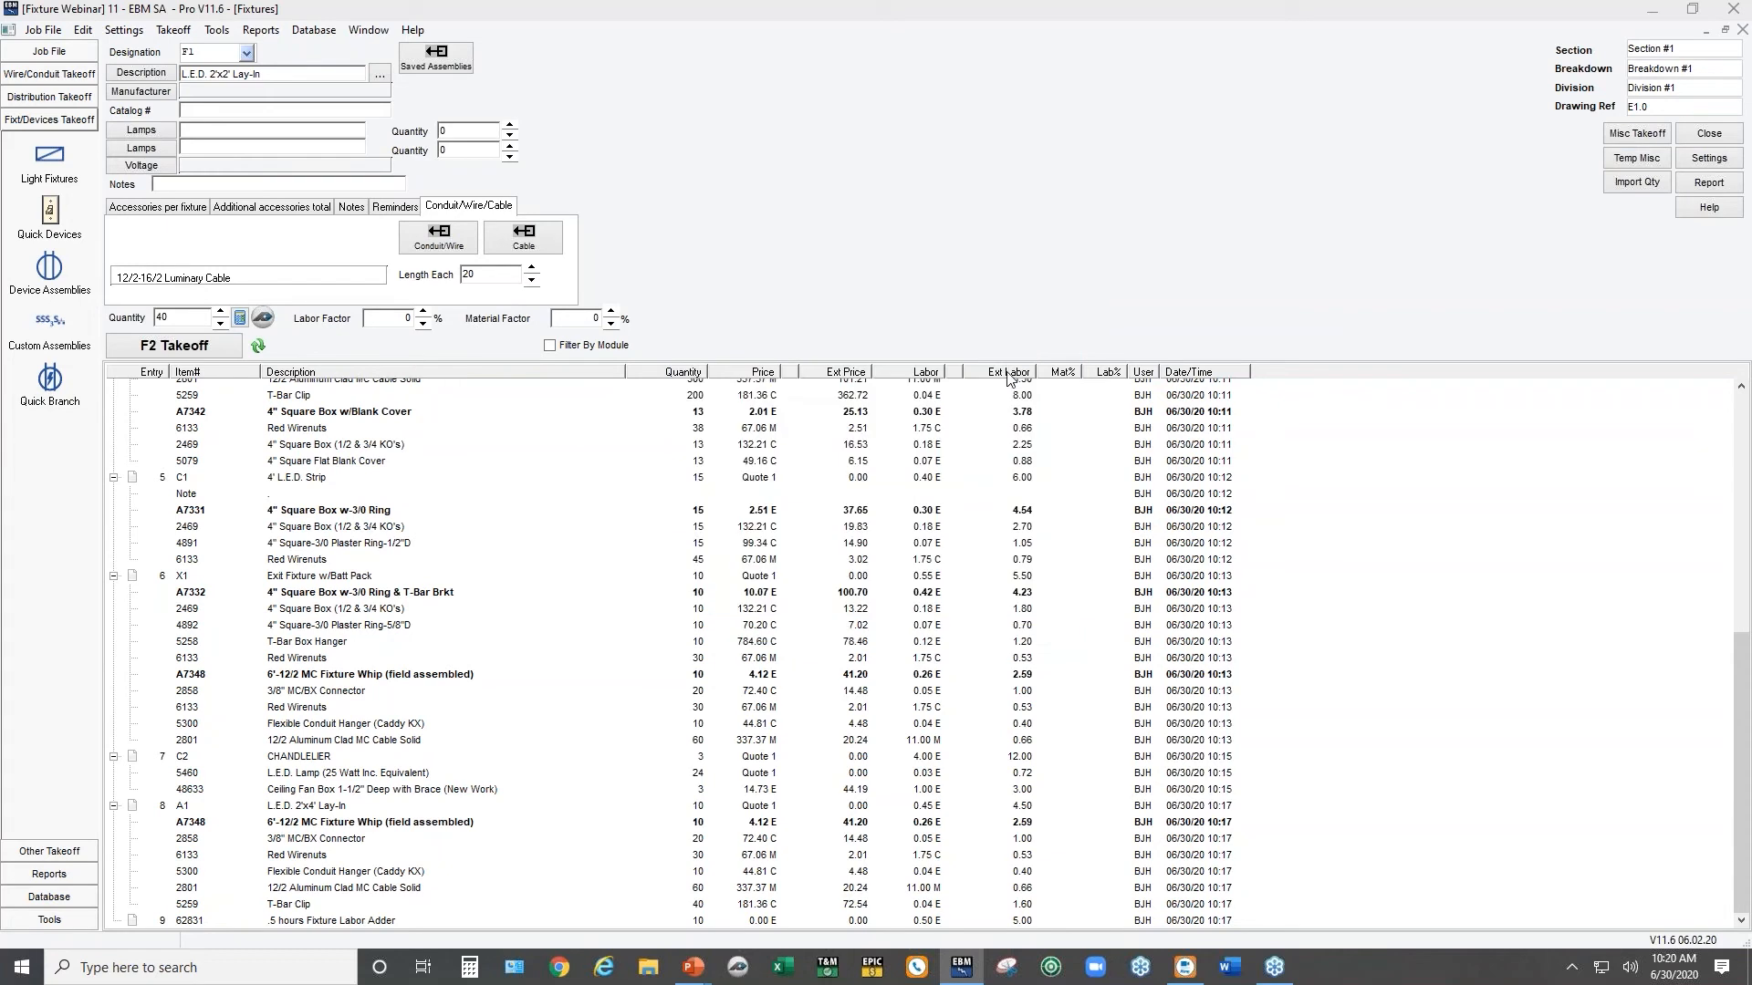
Take off fixture F1 and start fixture F2 with F1's details, checking that the cable assignment carried over
left_click(223, 351)
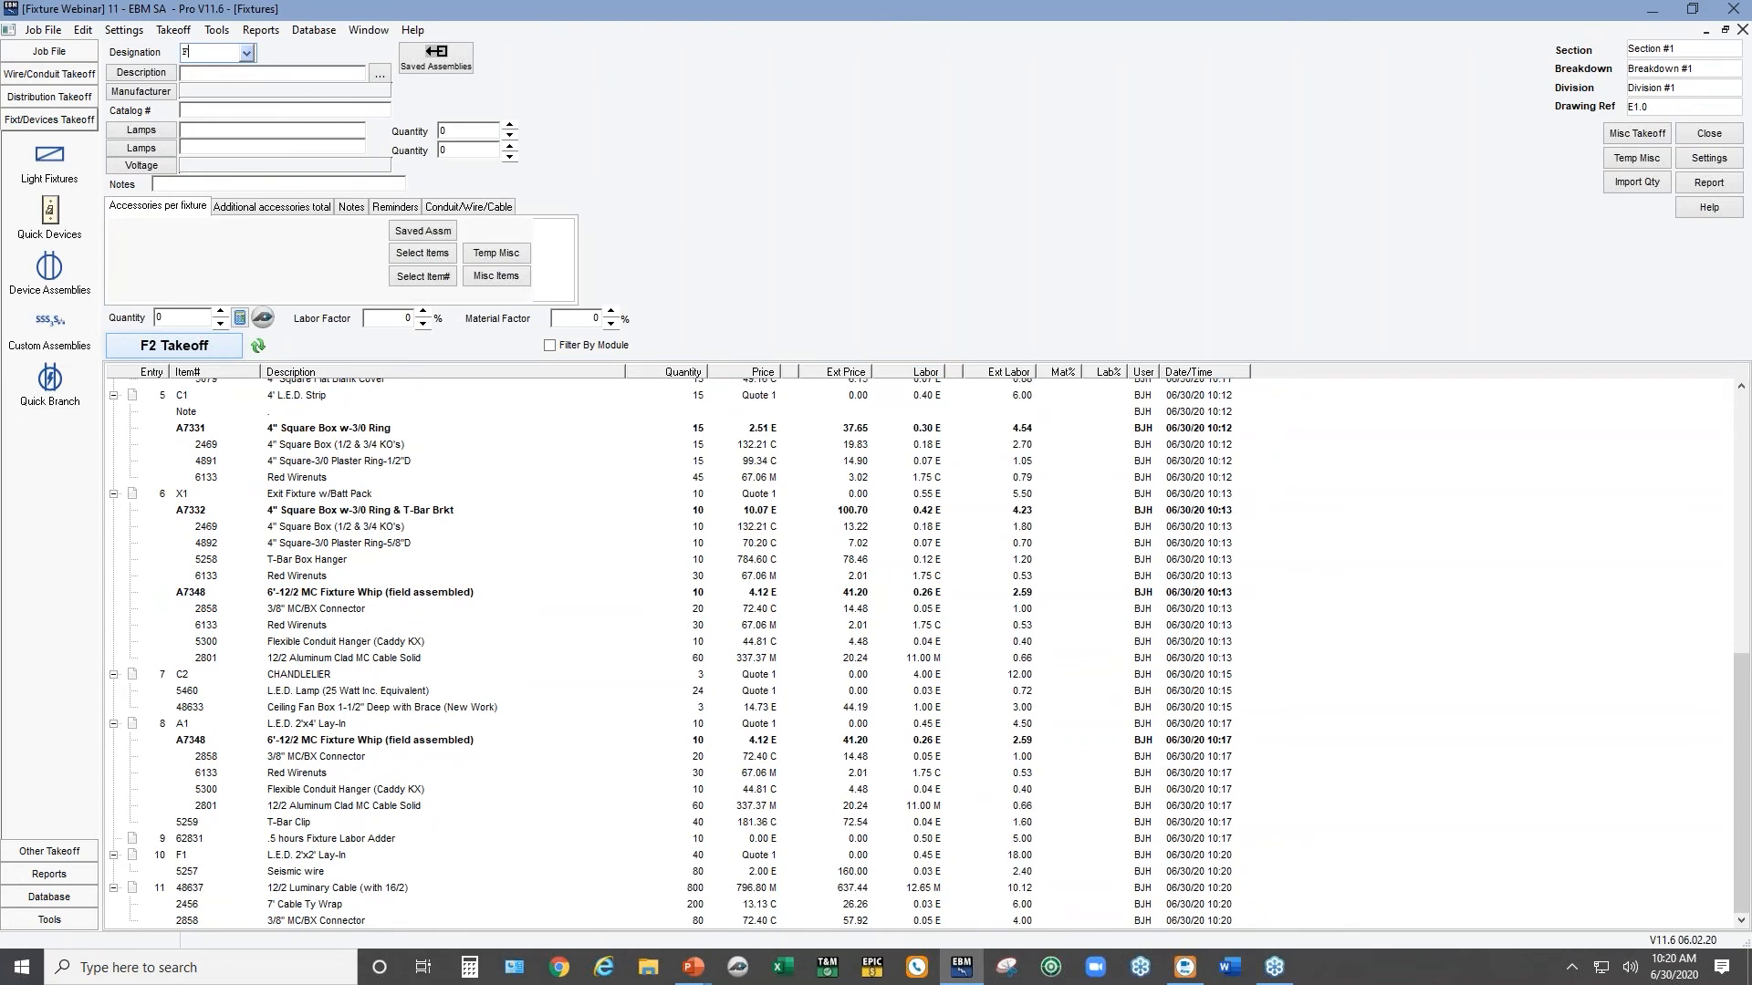
left_click(246, 53)
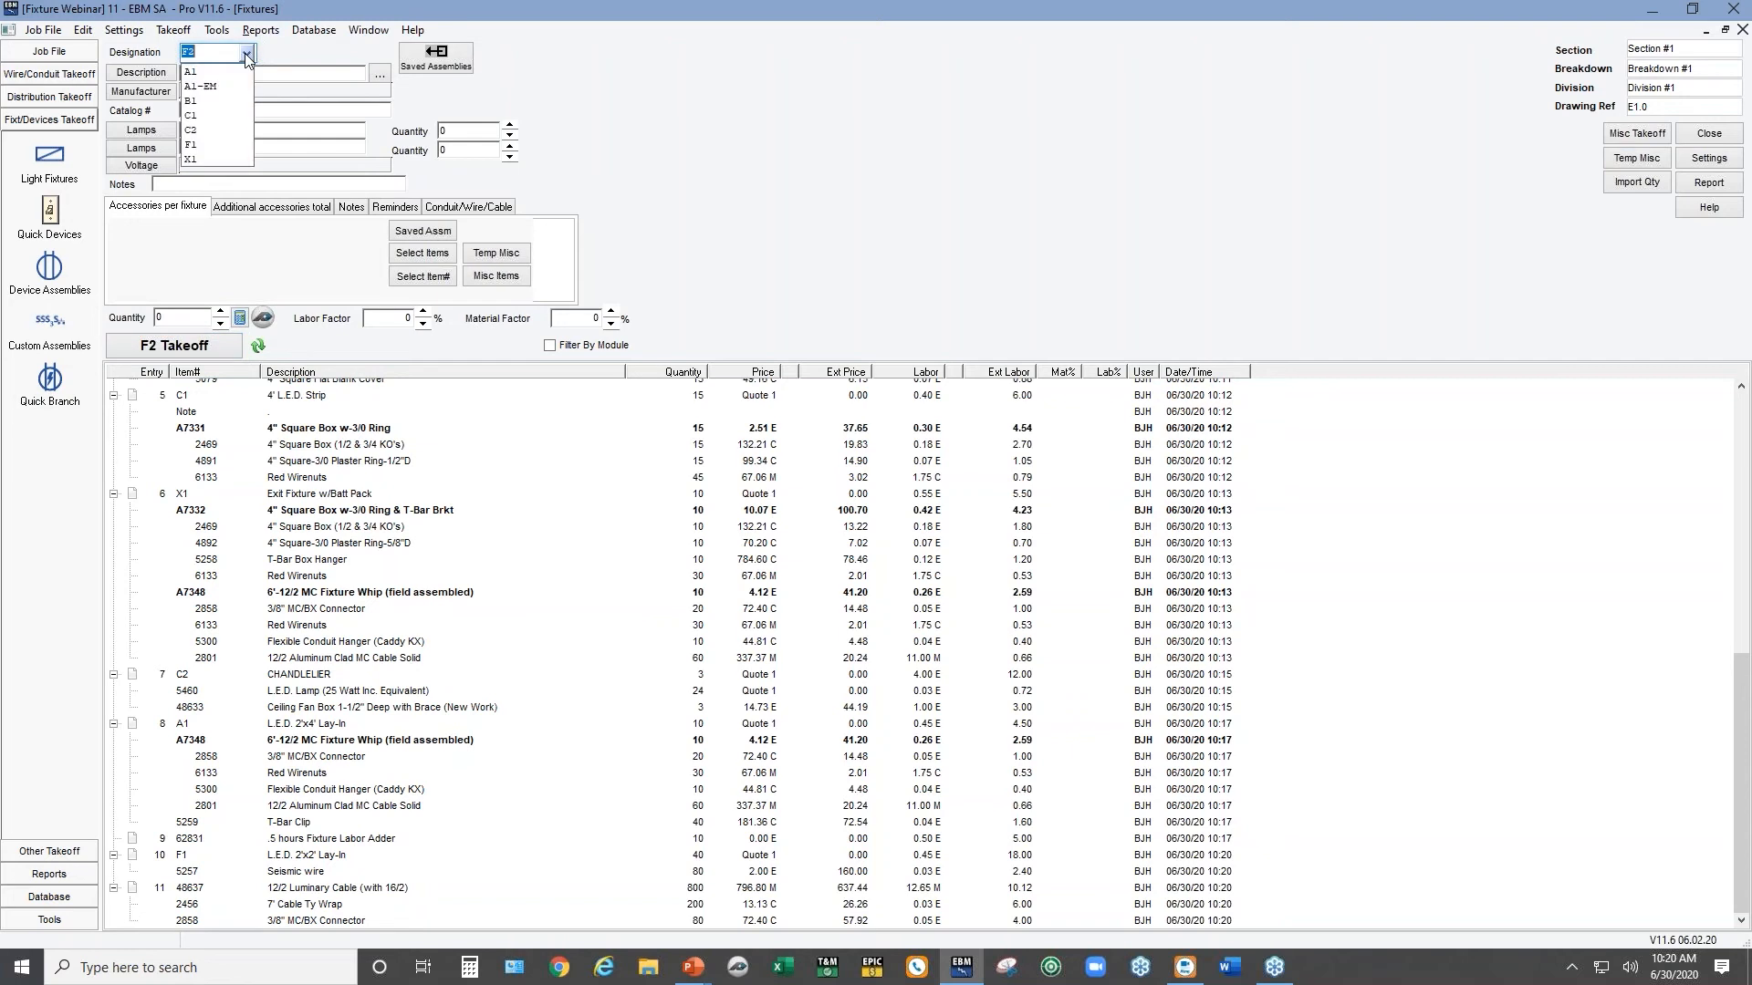
left_click(200, 145)
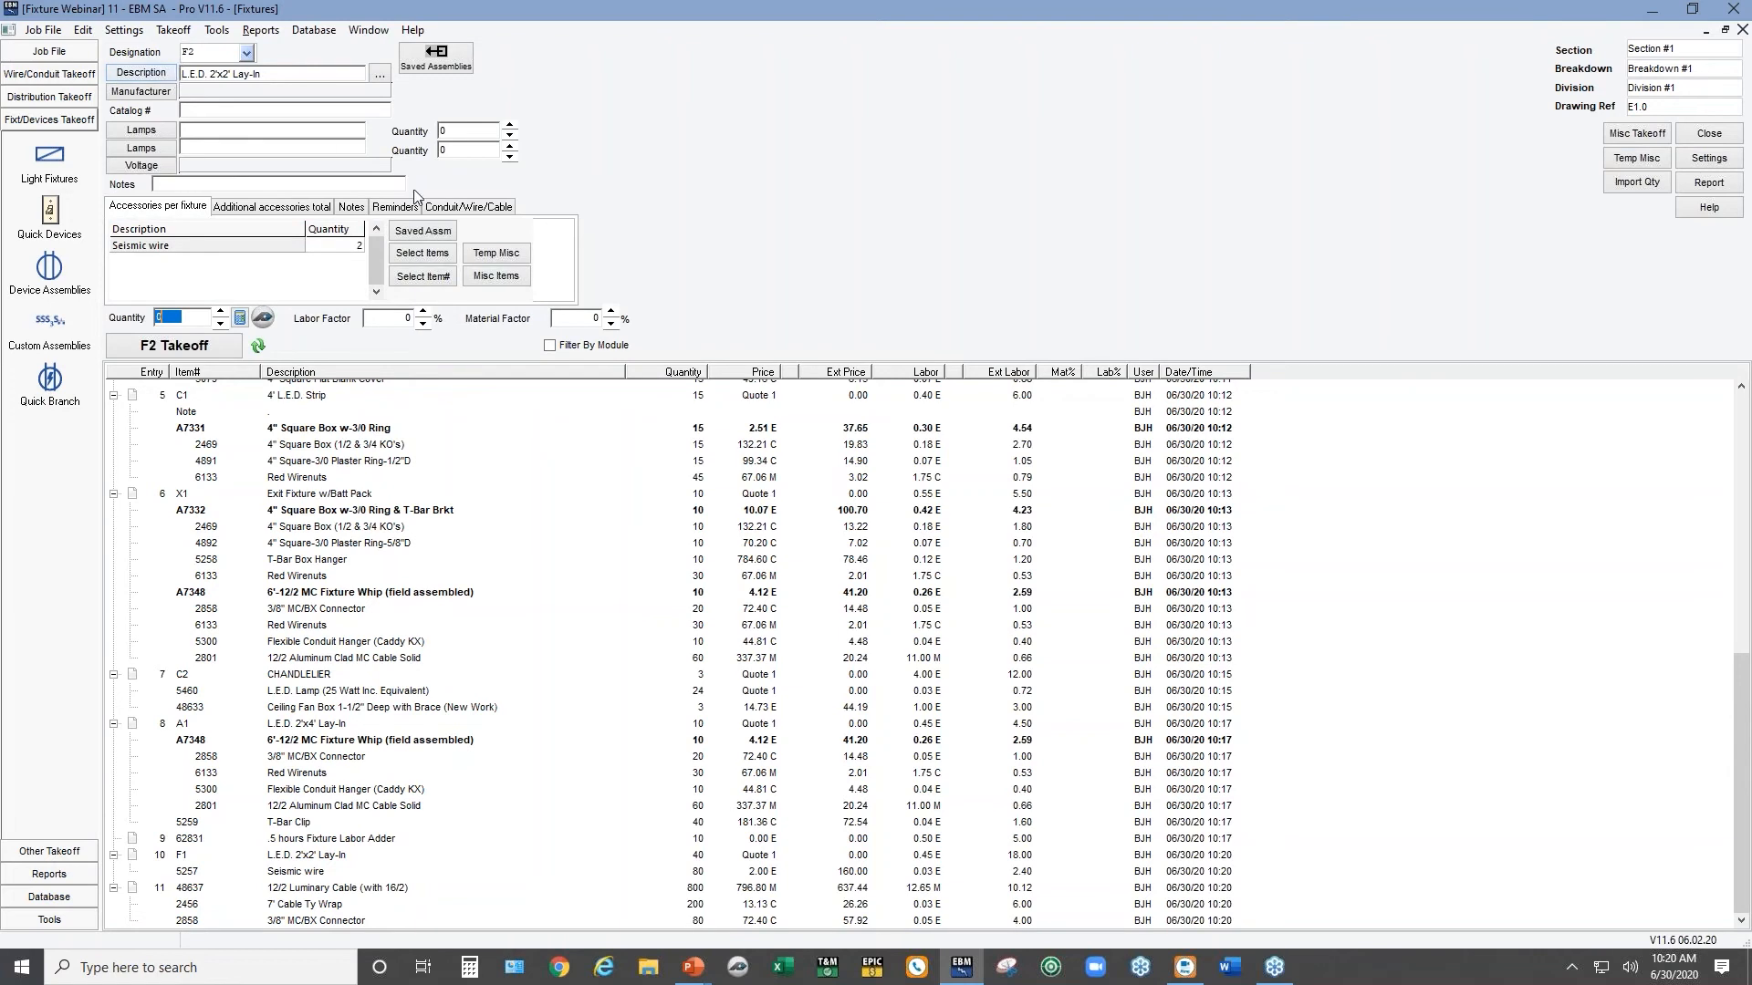
left_click(465, 210)
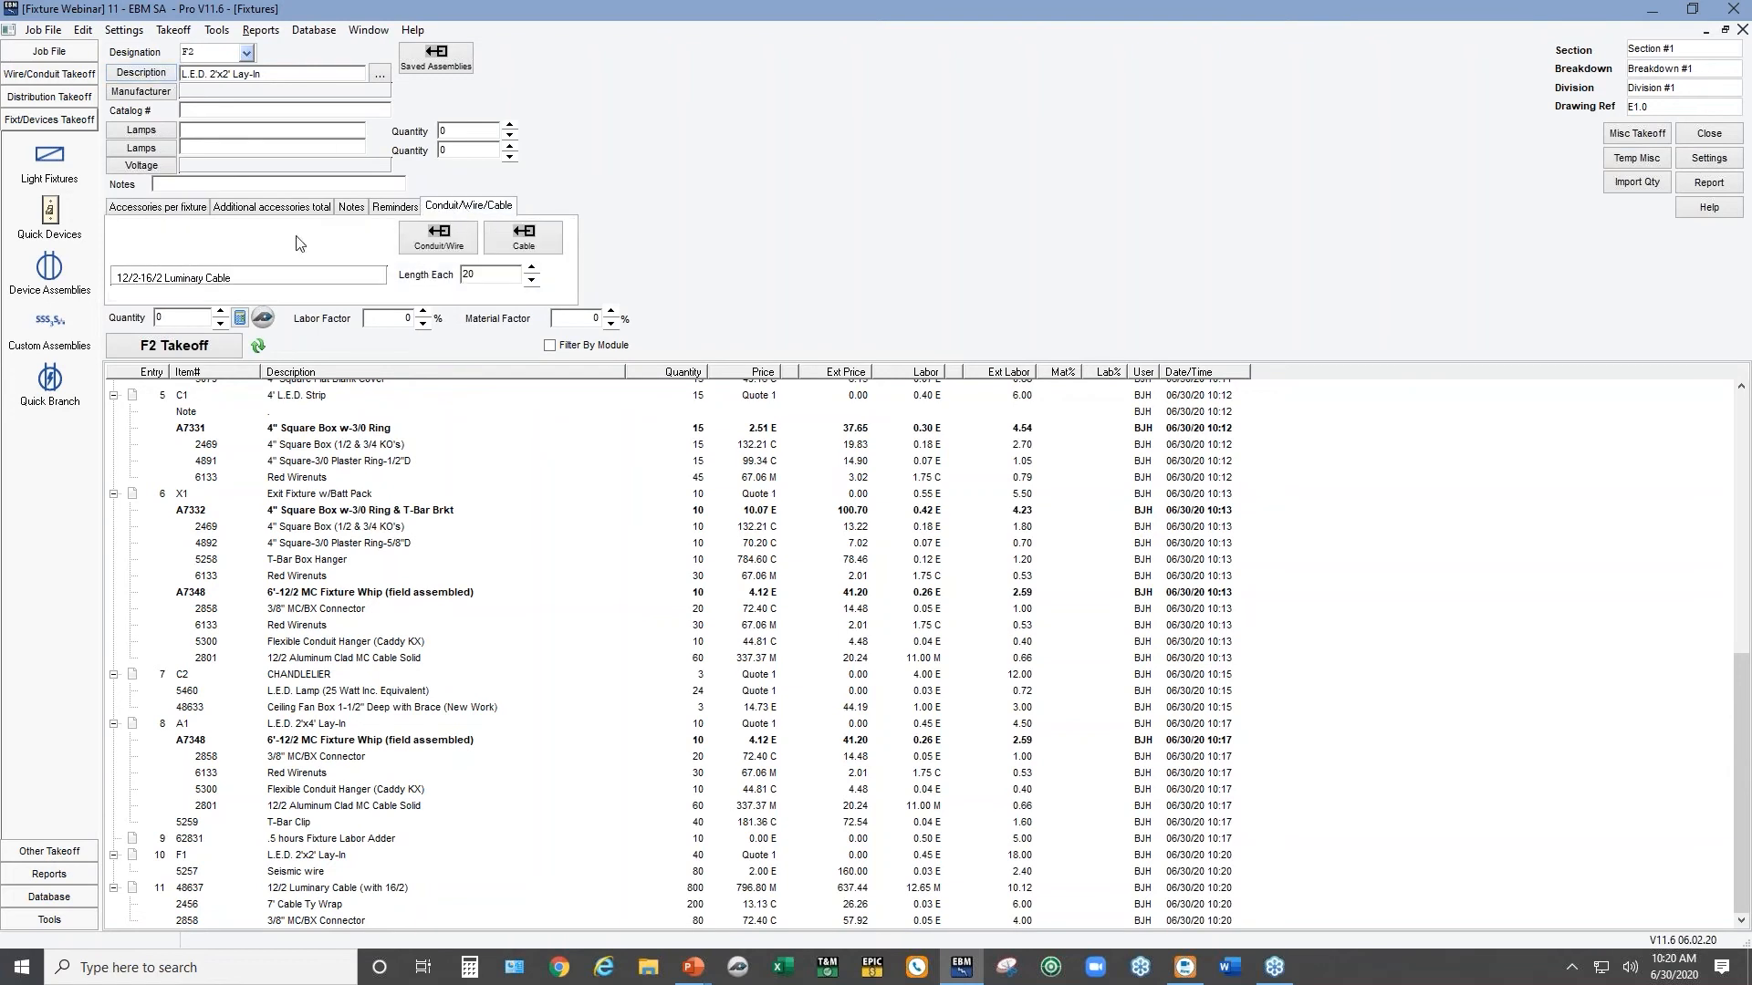
Set fixture F2's quantity to 12 and its labor factor to 20%, and take it off
left_click(190, 317)
type("12")
left_click_drag(415, 319, 393, 301)
type("20")
left_click(197, 352)
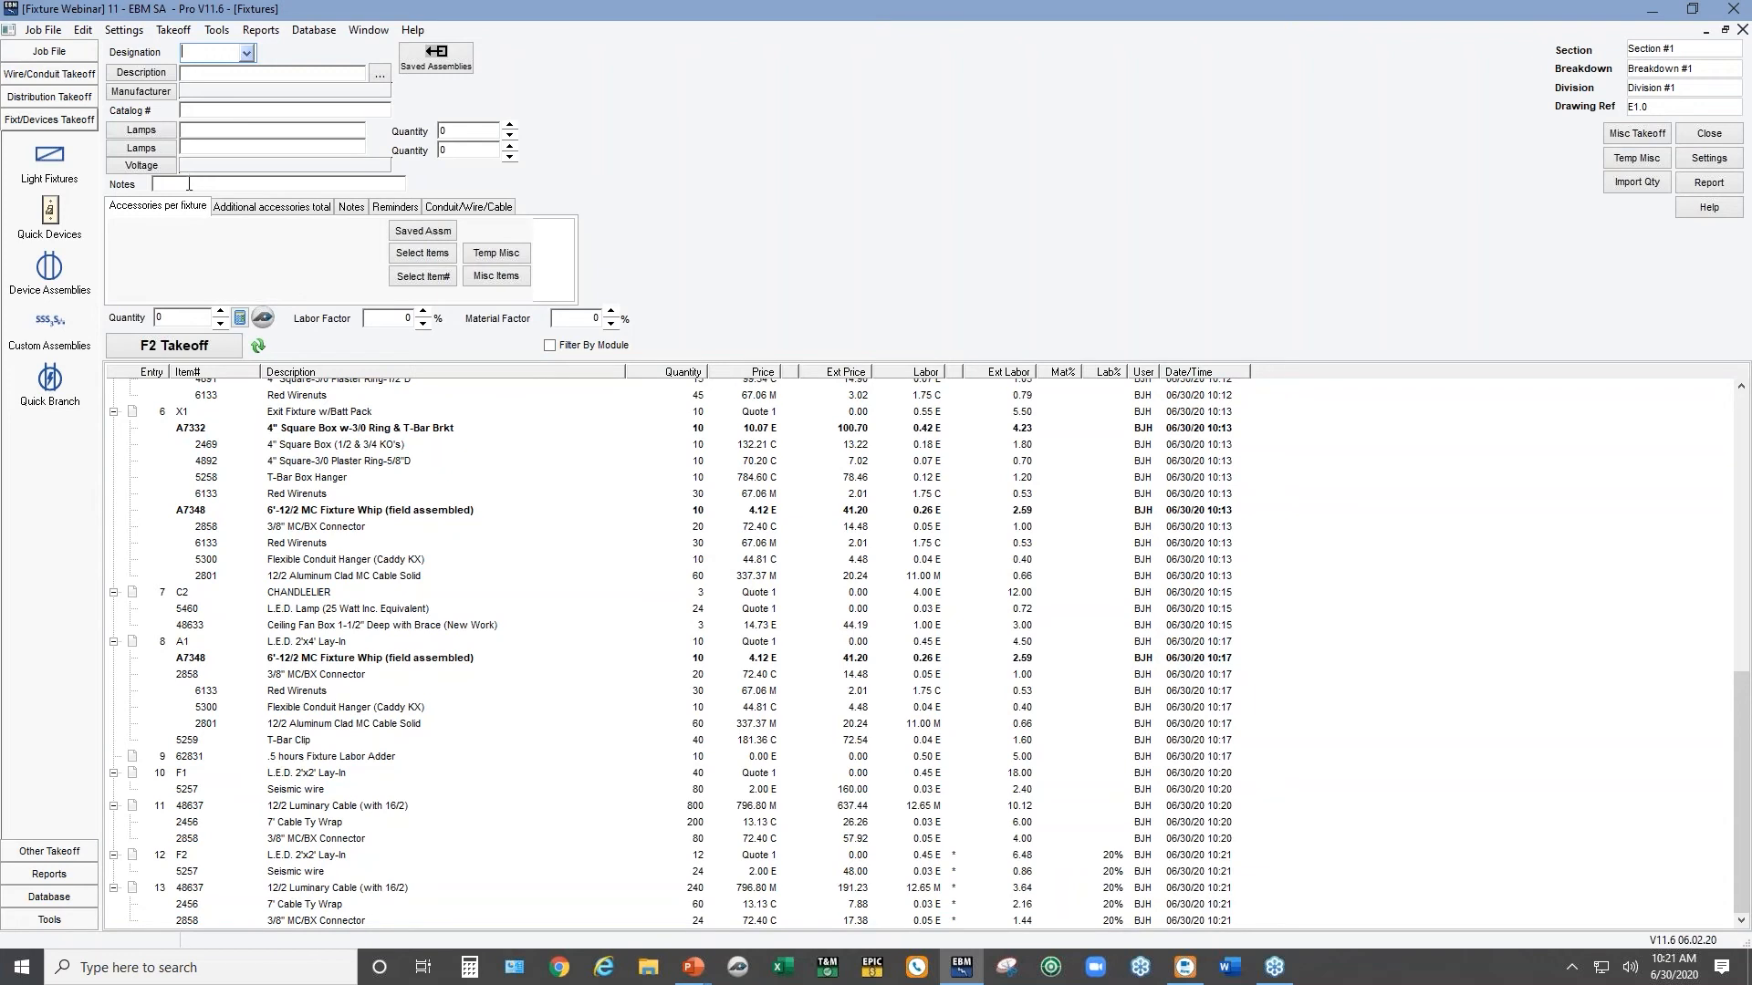
Start fixture A with the details of A1 and add the note NO SUBSTITUTIONS
type("A1")
left_click(246, 53)
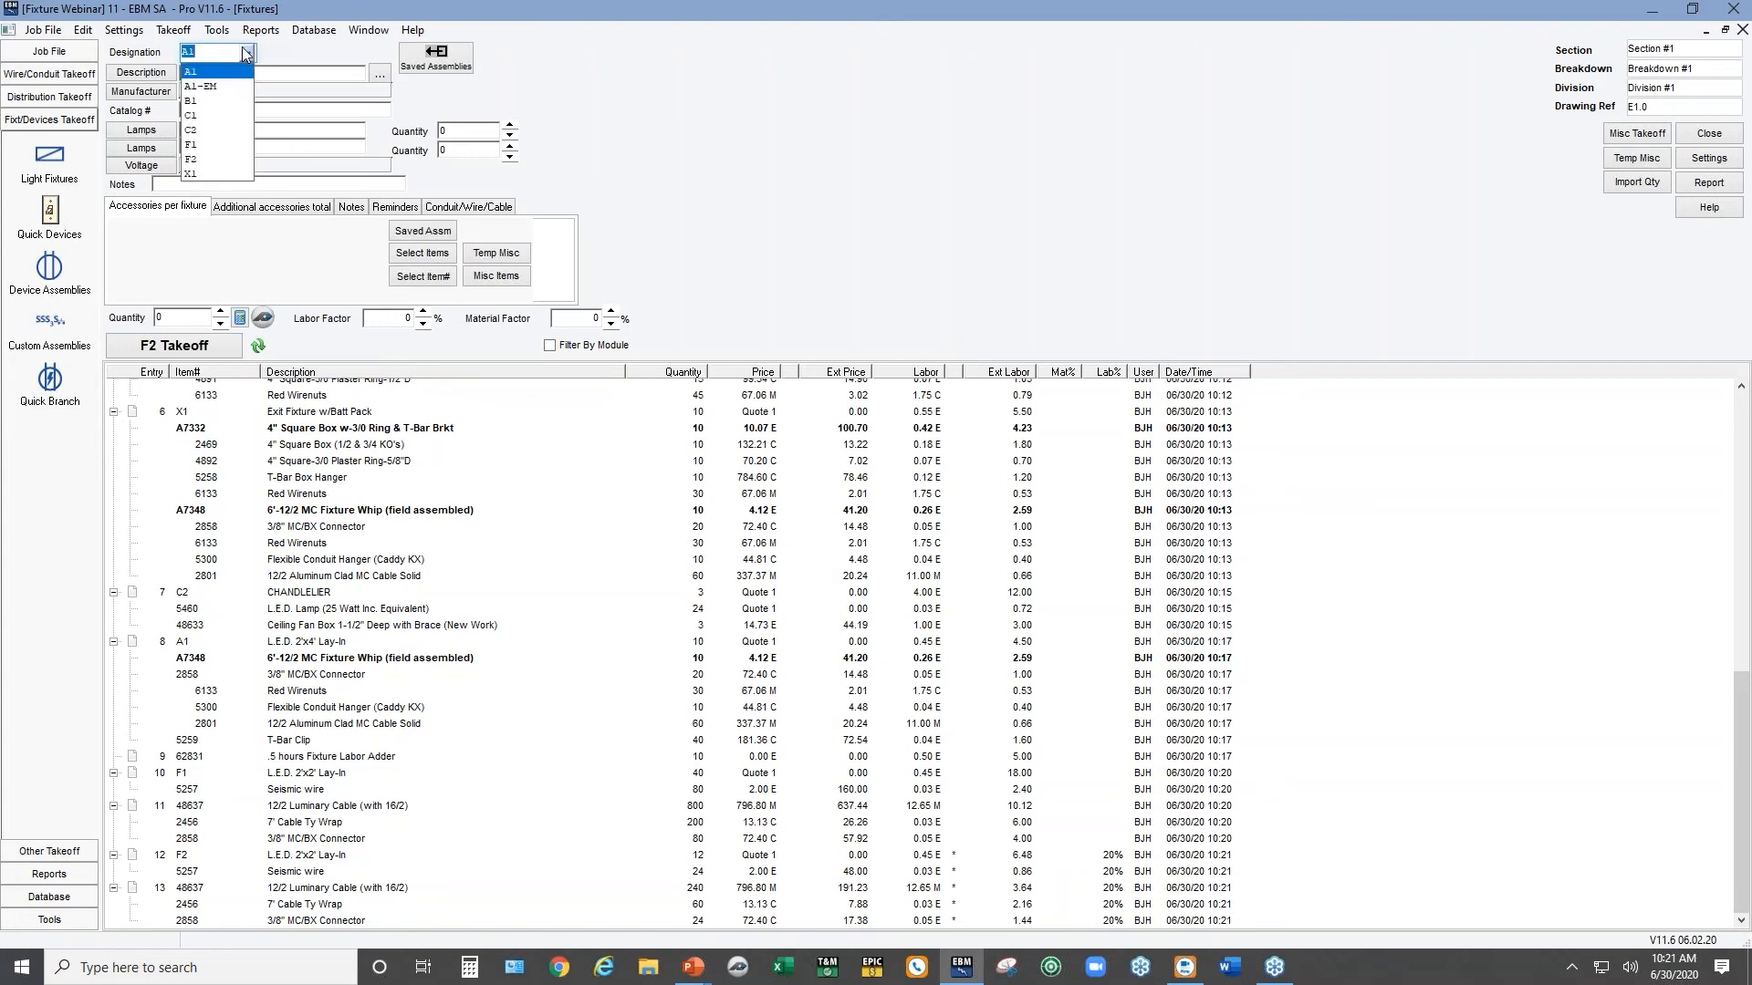
left_click(194, 72)
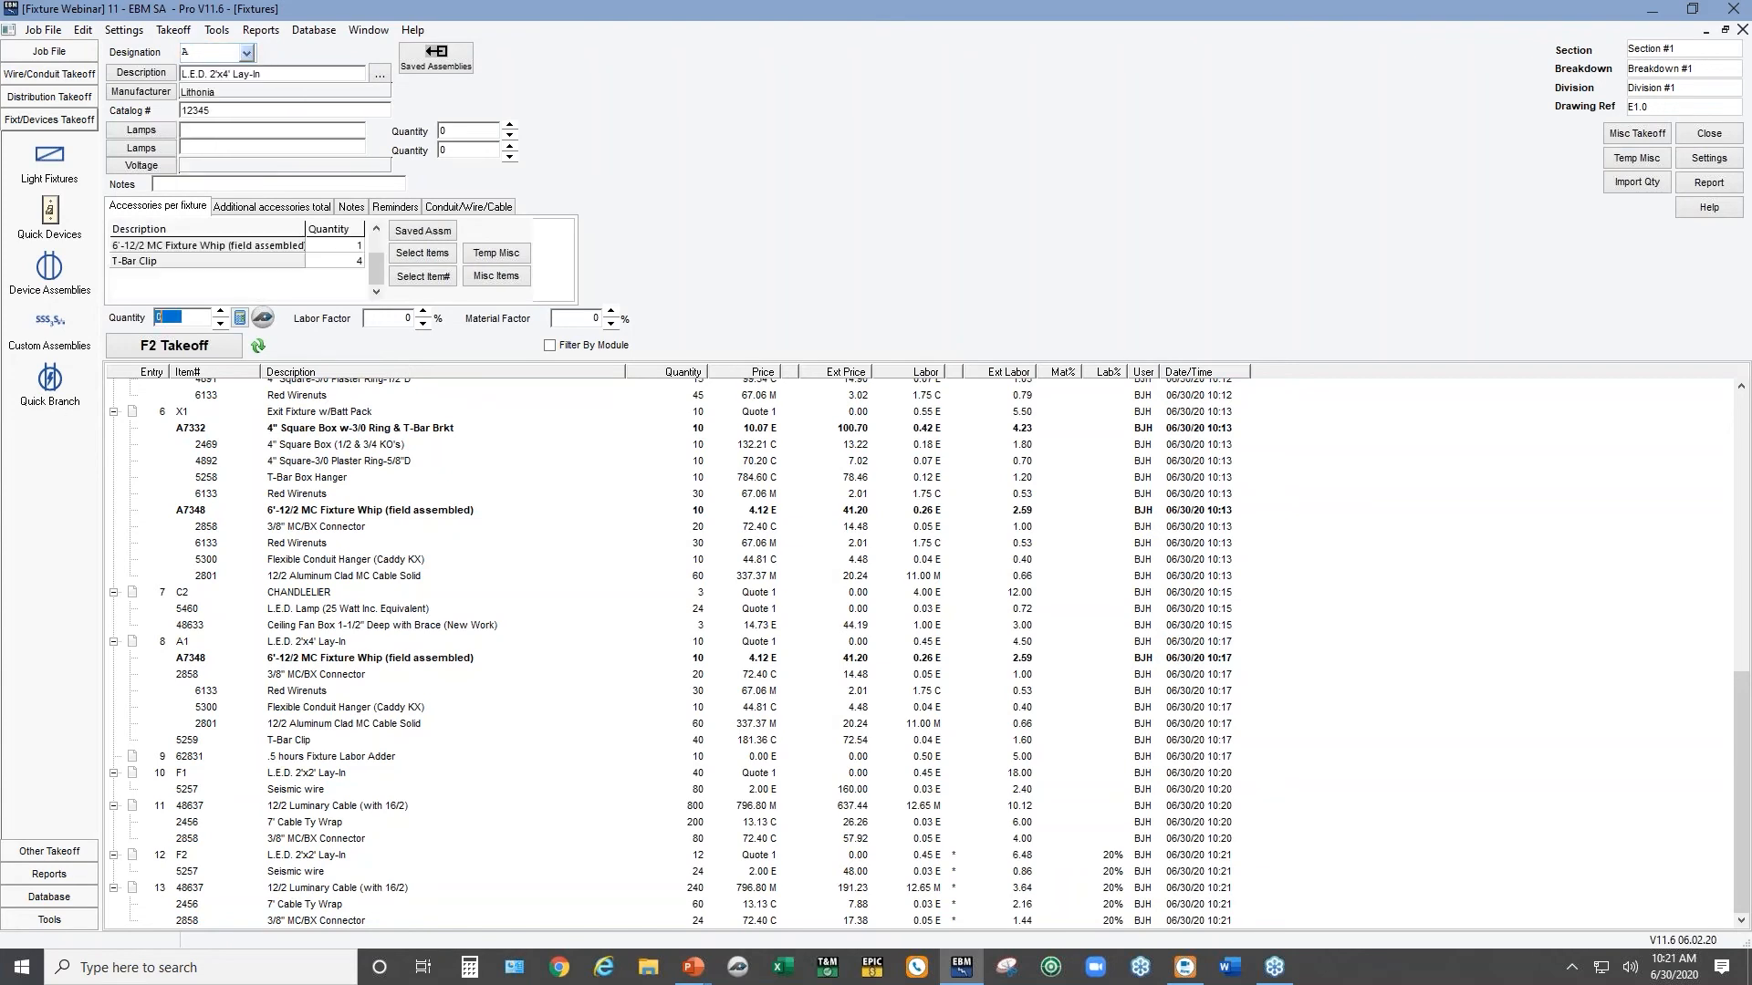
left_click(162, 185)
type("NO SUBSTITUTIONS")
Set fixture A's quantity to 6 and take it off
left_click(205, 316)
type("5")
left_click(220, 312)
left_click(214, 350)
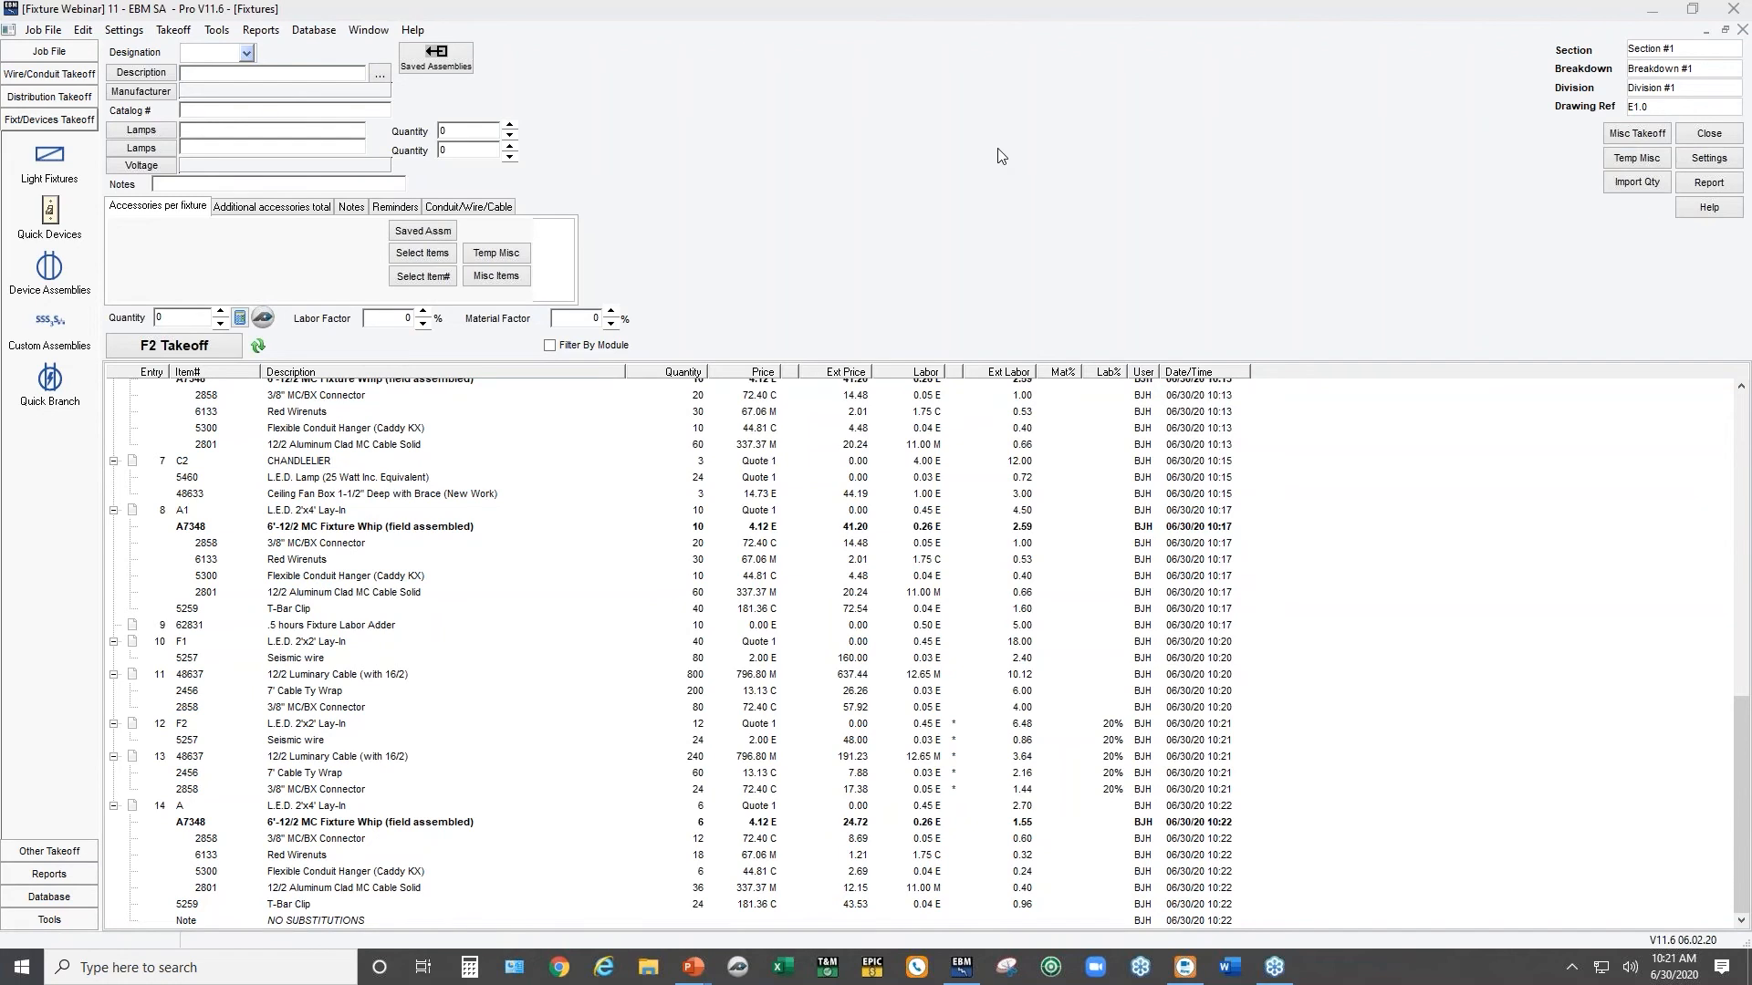
Generate and review the fixture quote report without sorting by section, and return to the light fixture takeoff
left_click(1702, 185)
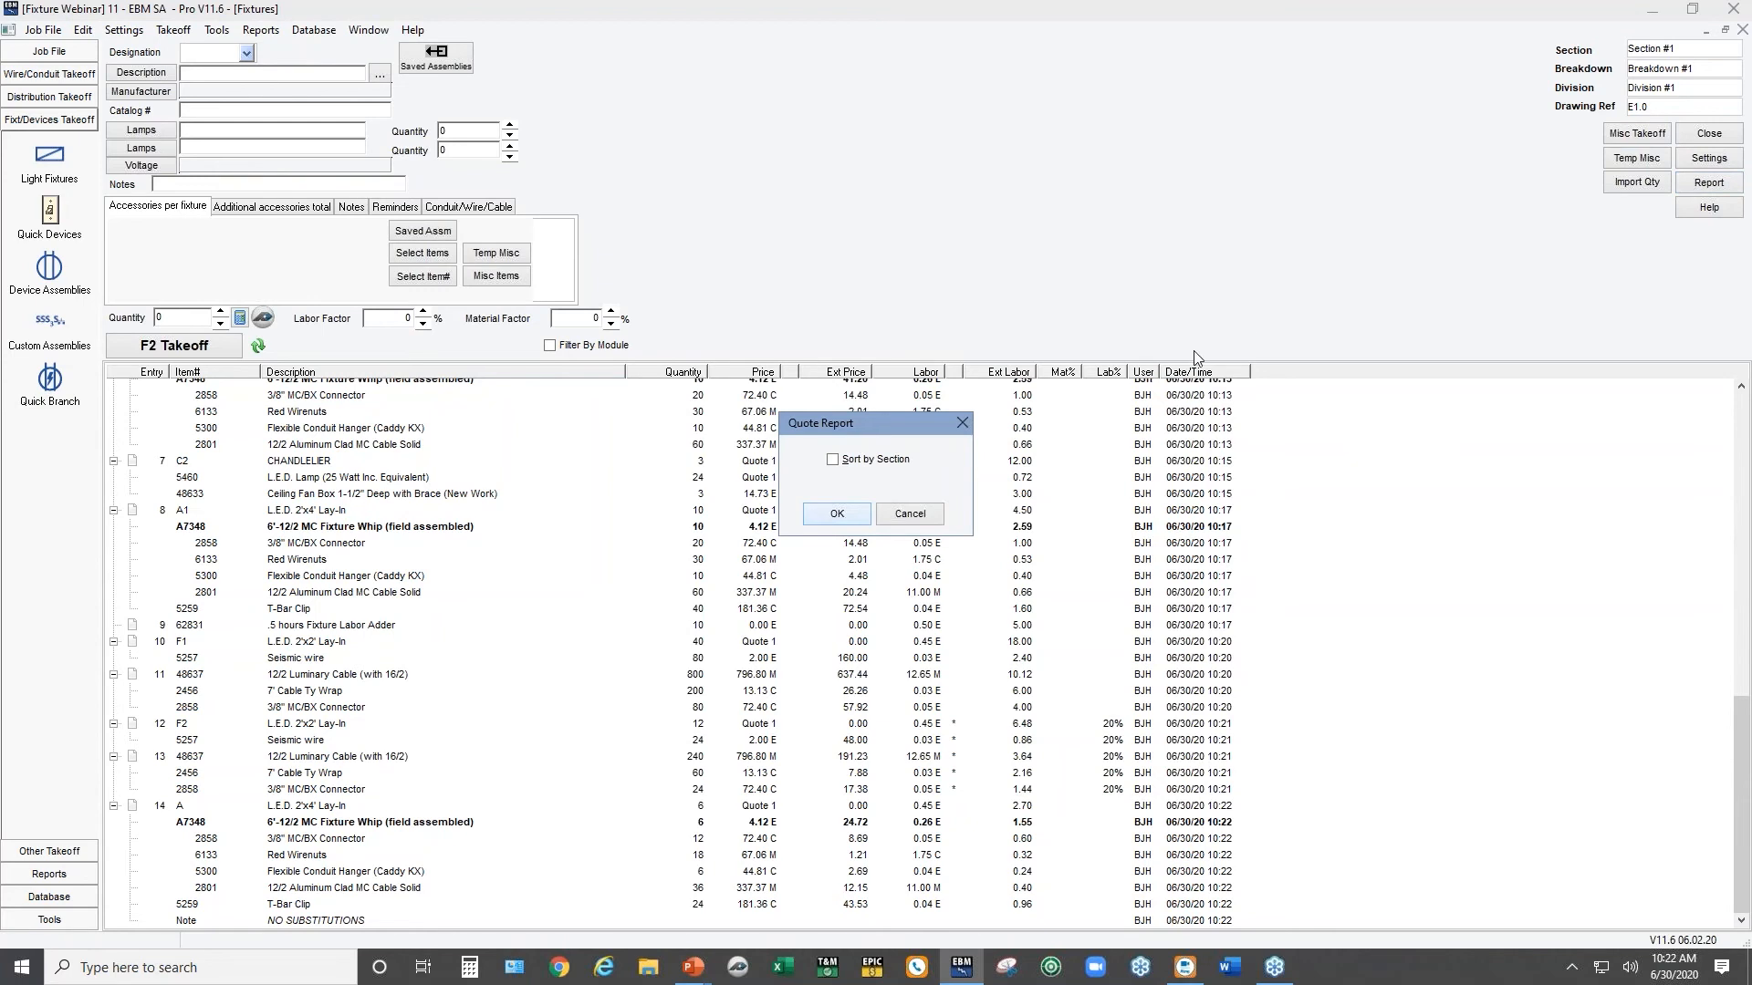
left_click(867, 518)
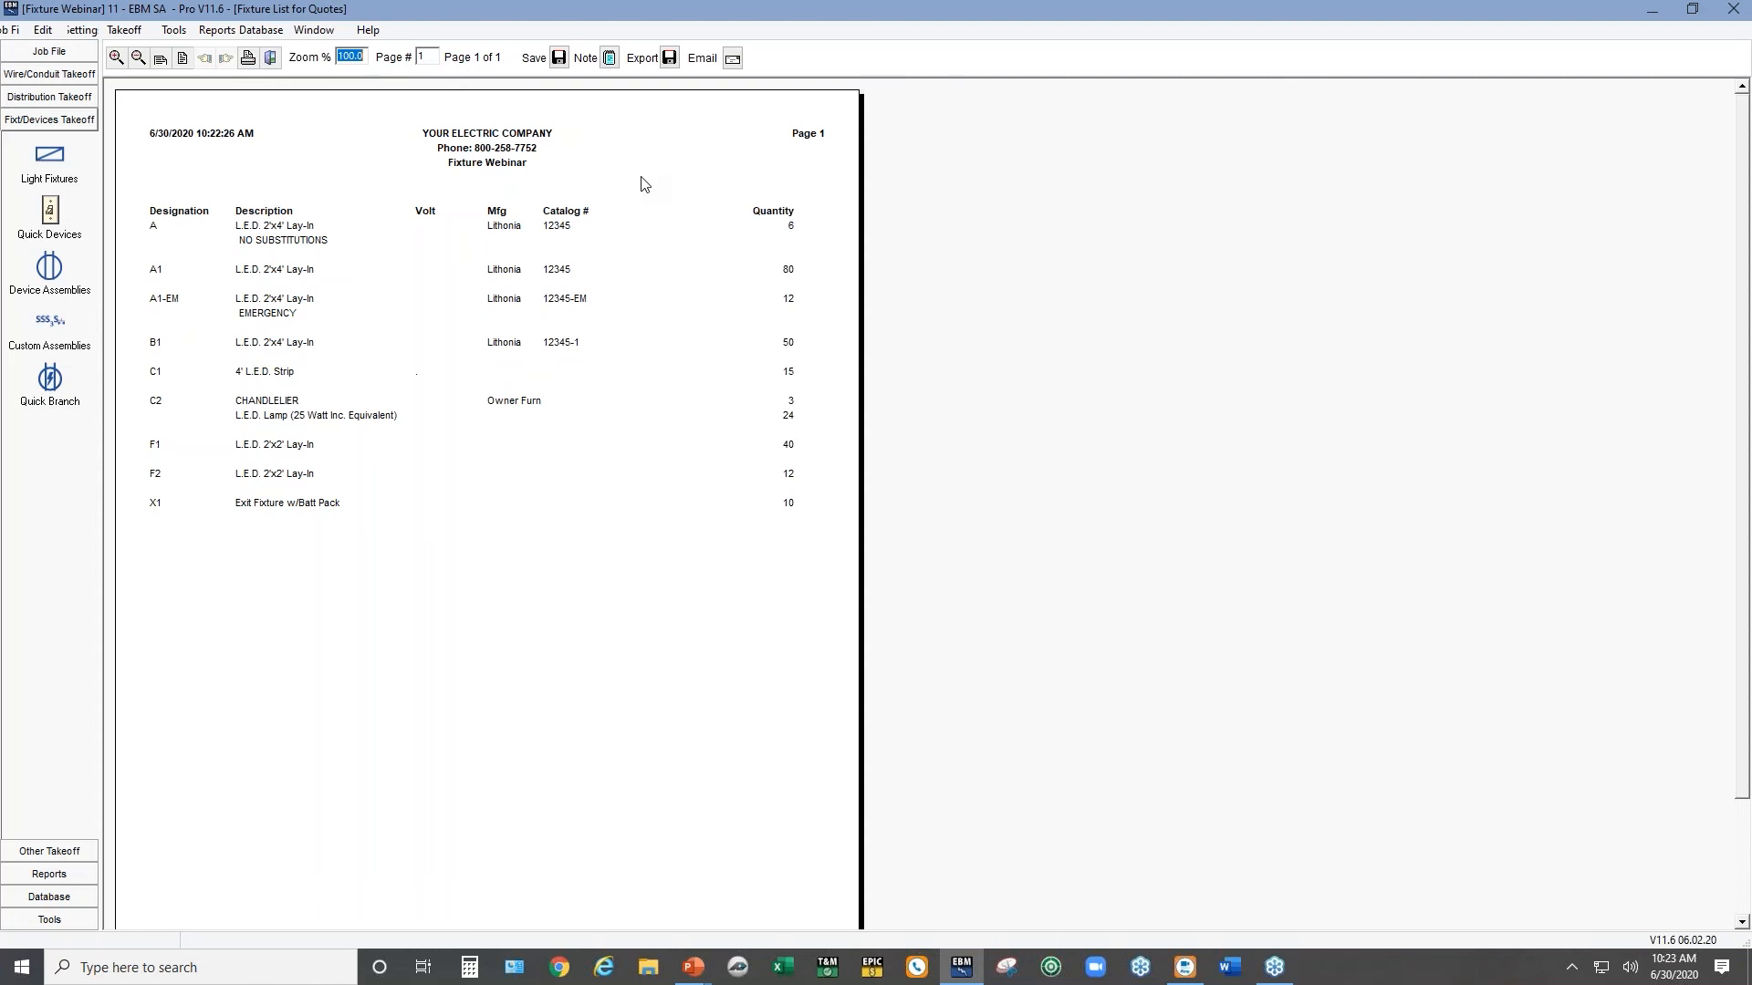
left_click(49, 156)
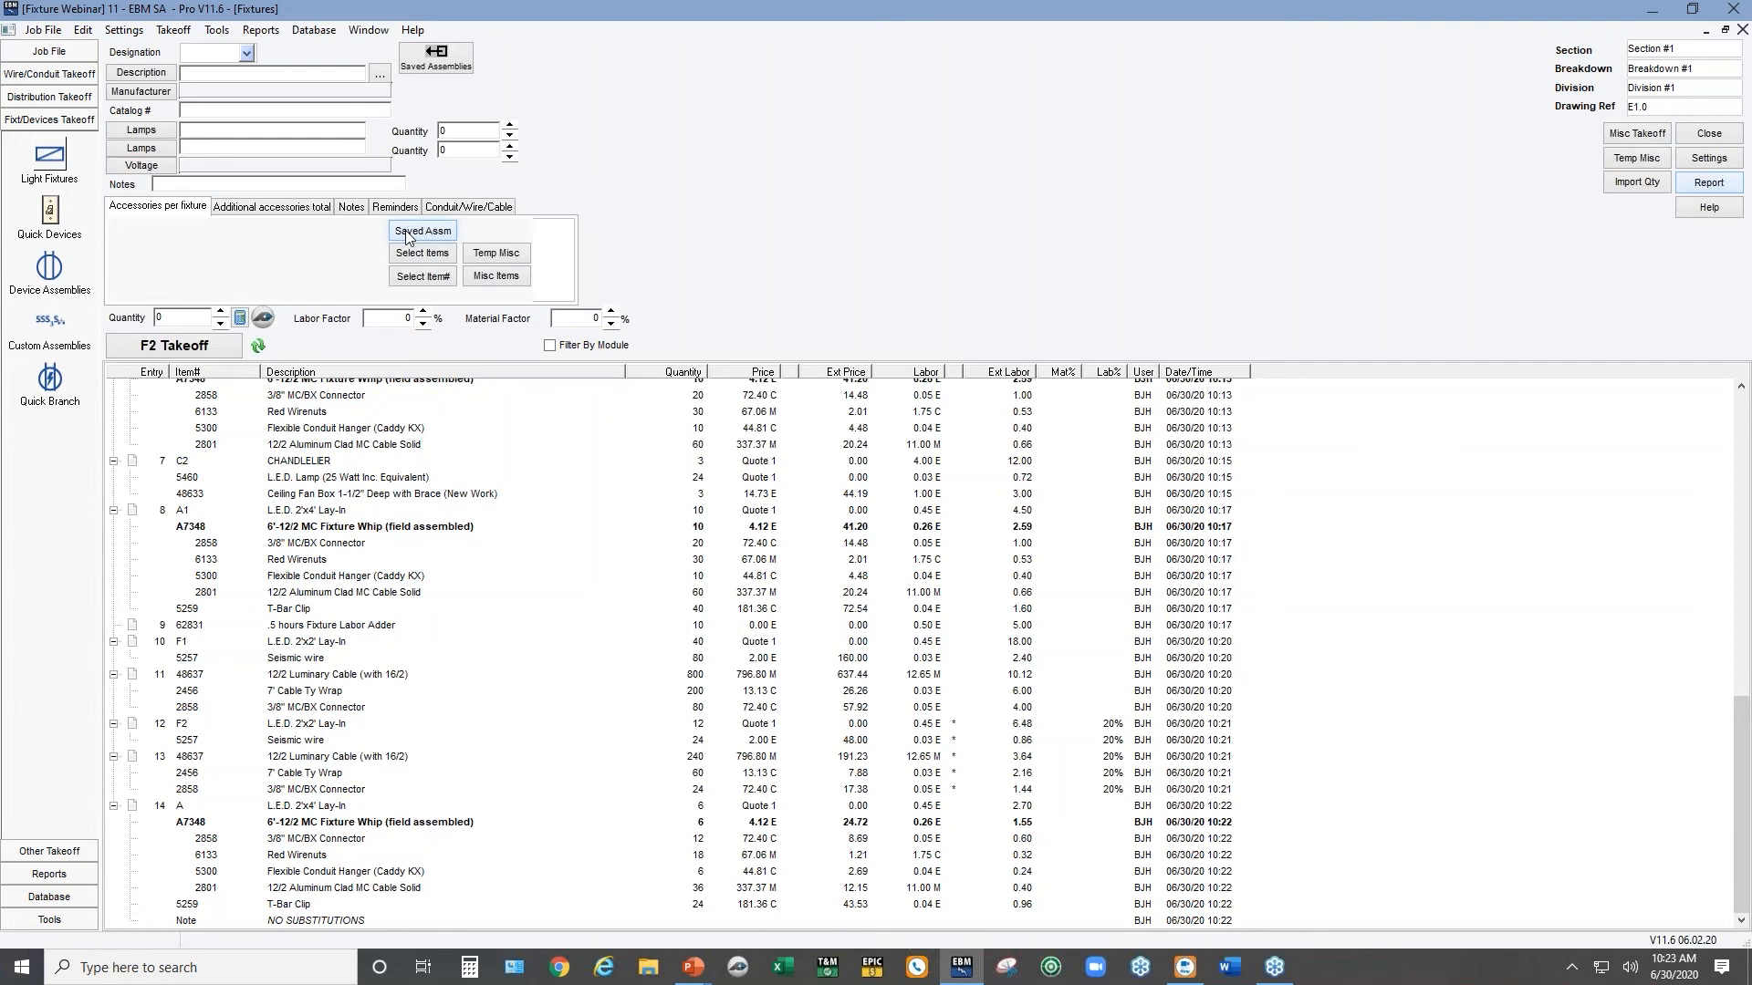
Start fixture F3 from the saved Recessed L.E.D. Downlight assembly
left_click(223, 53)
type("F3")
left_click(438, 58)
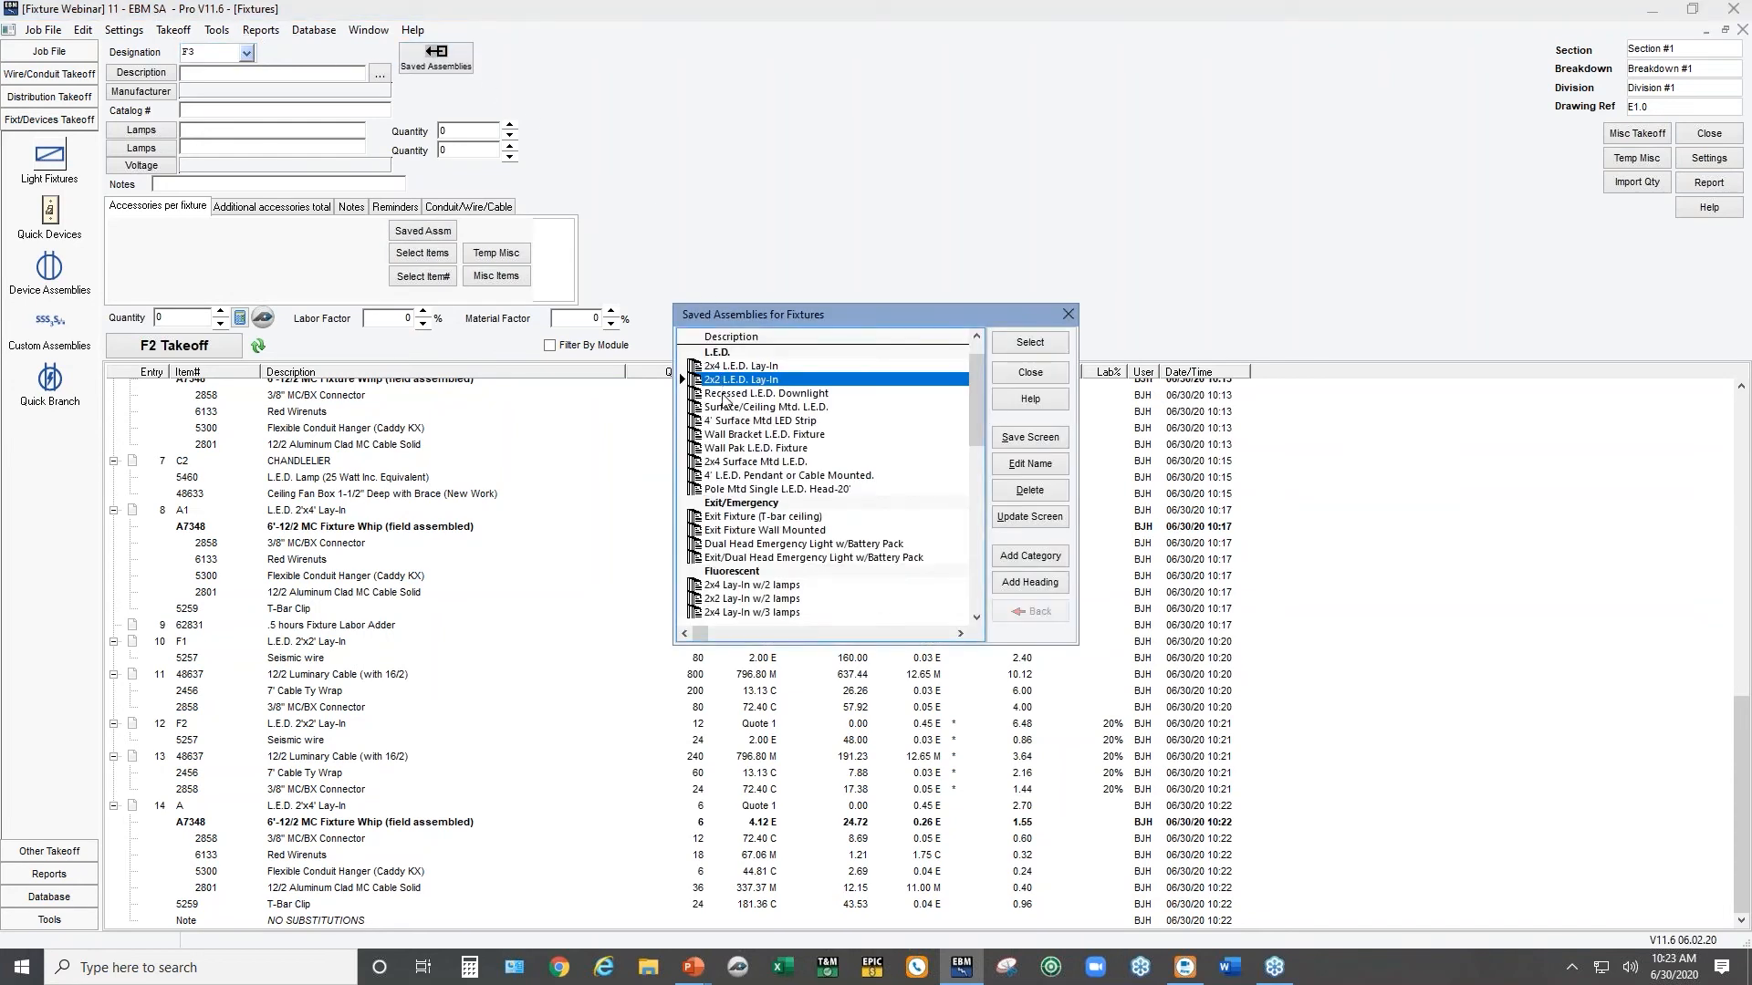
double_click(723, 393)
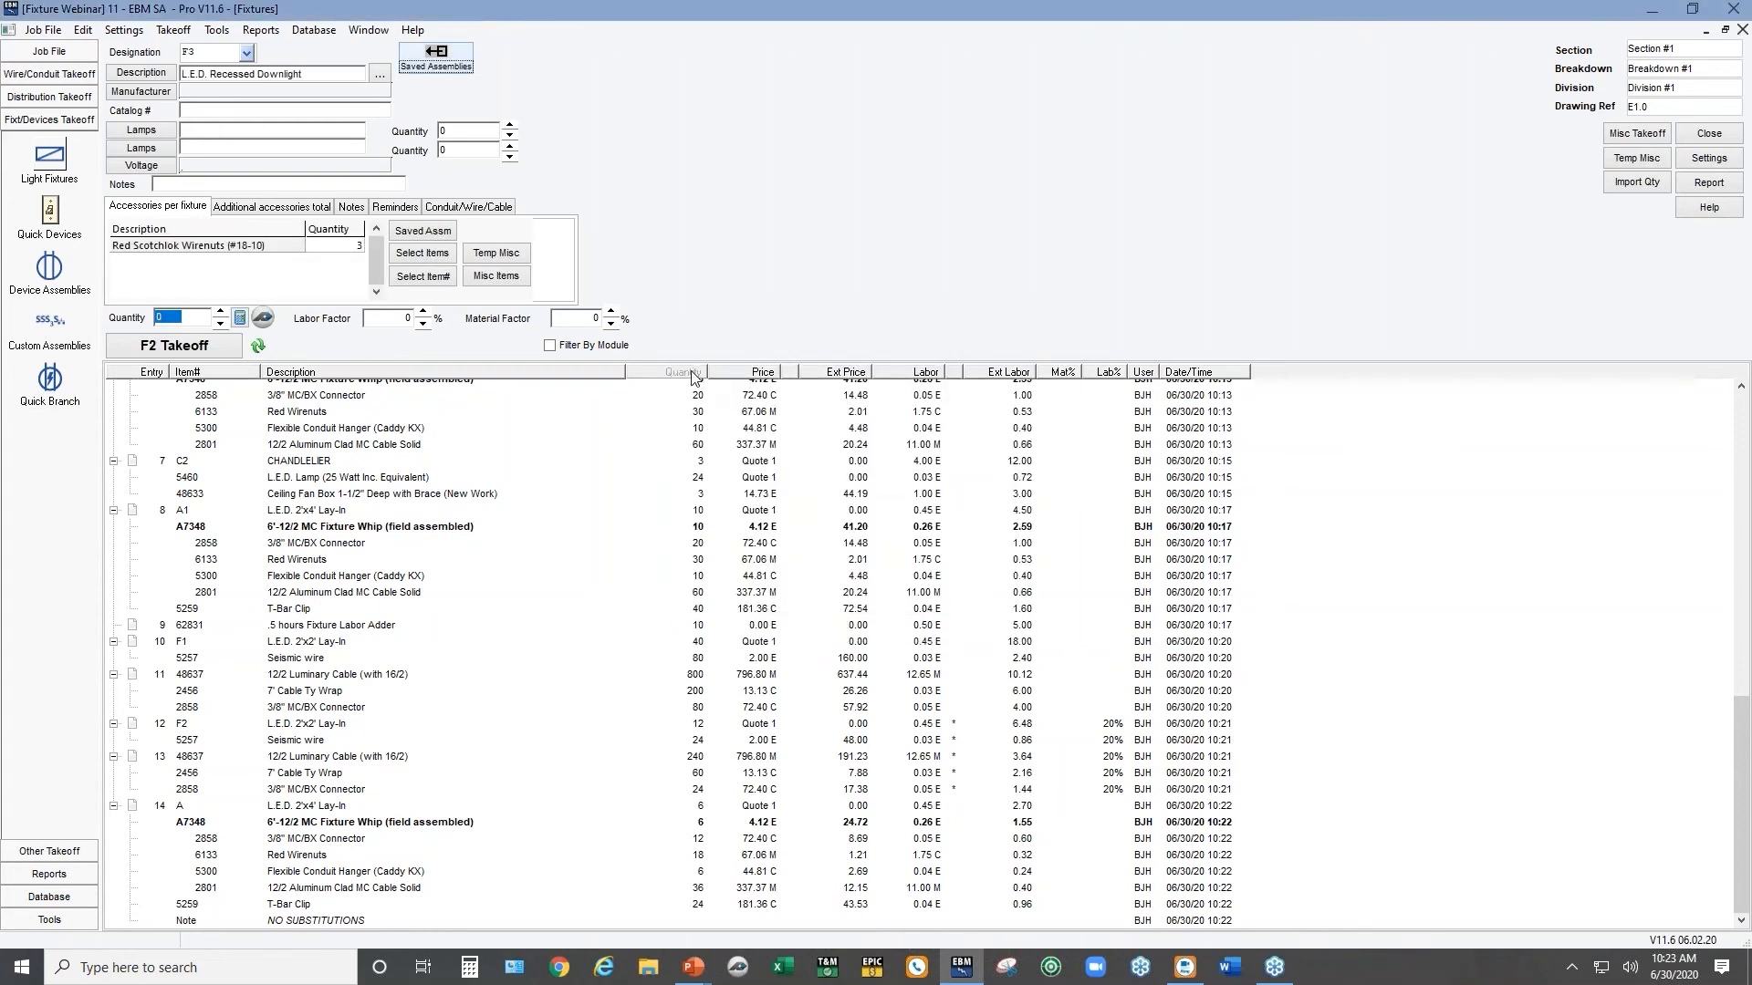
Load the saved accessory assembly 15' 12/2 MC Cable with J-Box onto fixture F3 and take off 10 fixtures
left_click(427, 232)
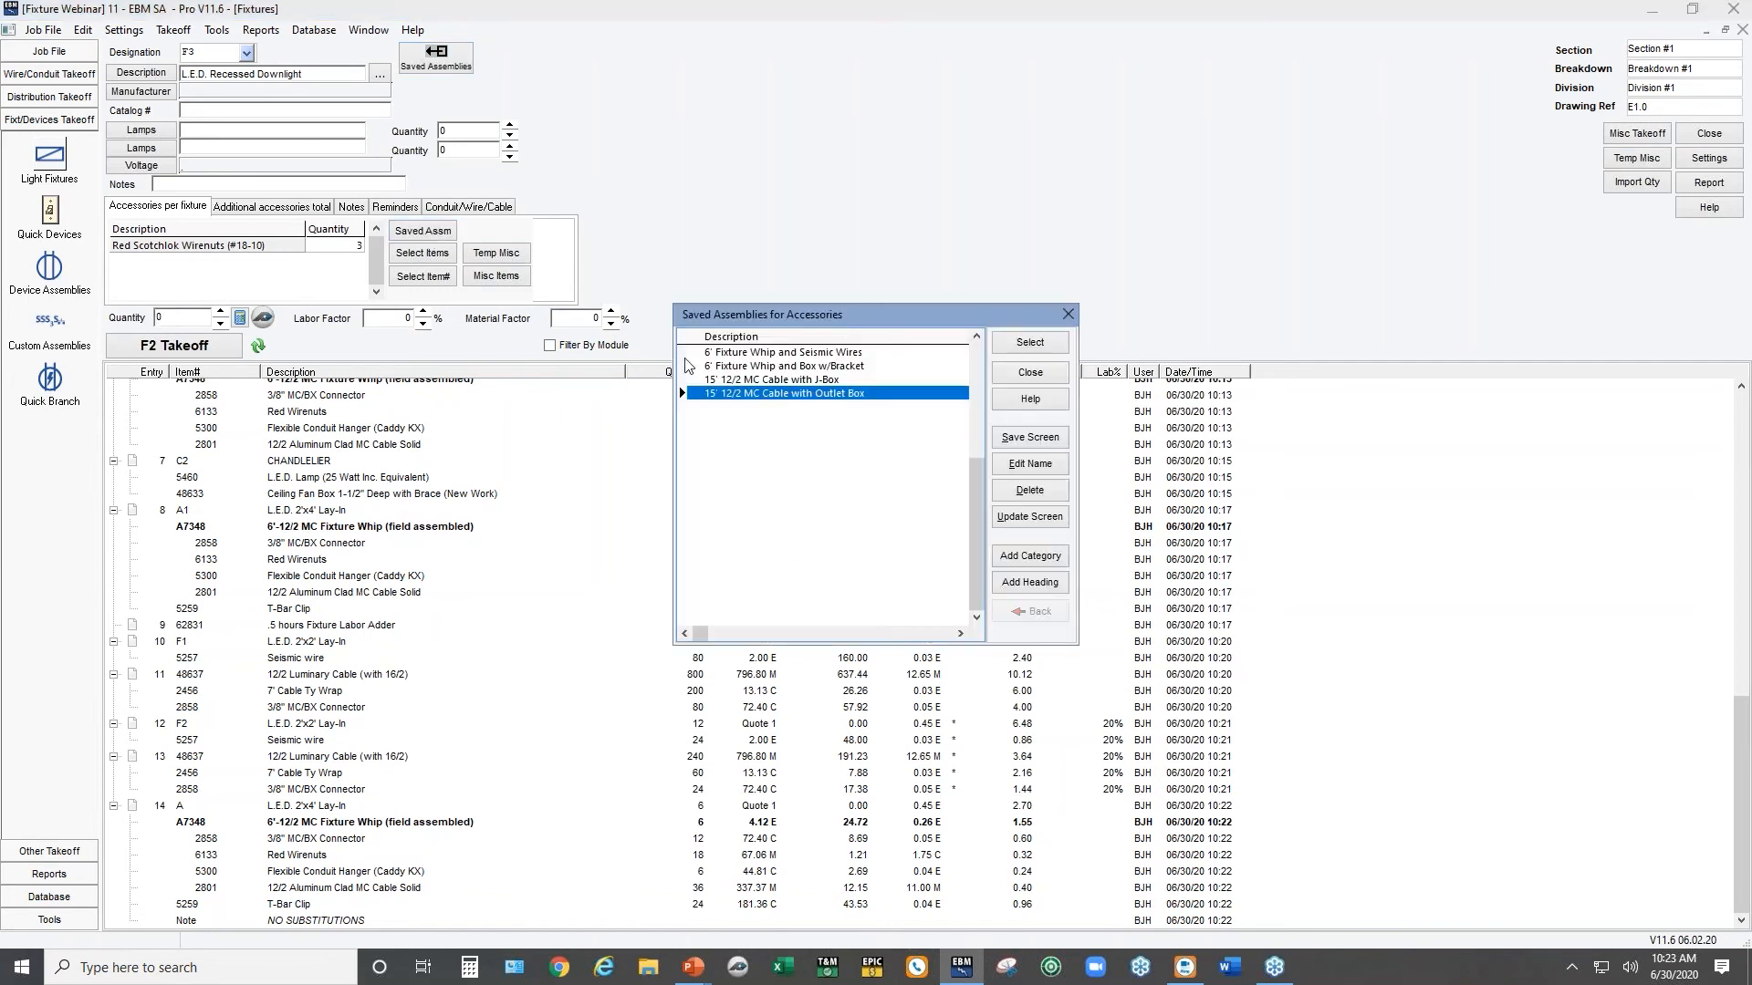
double_click(754, 380)
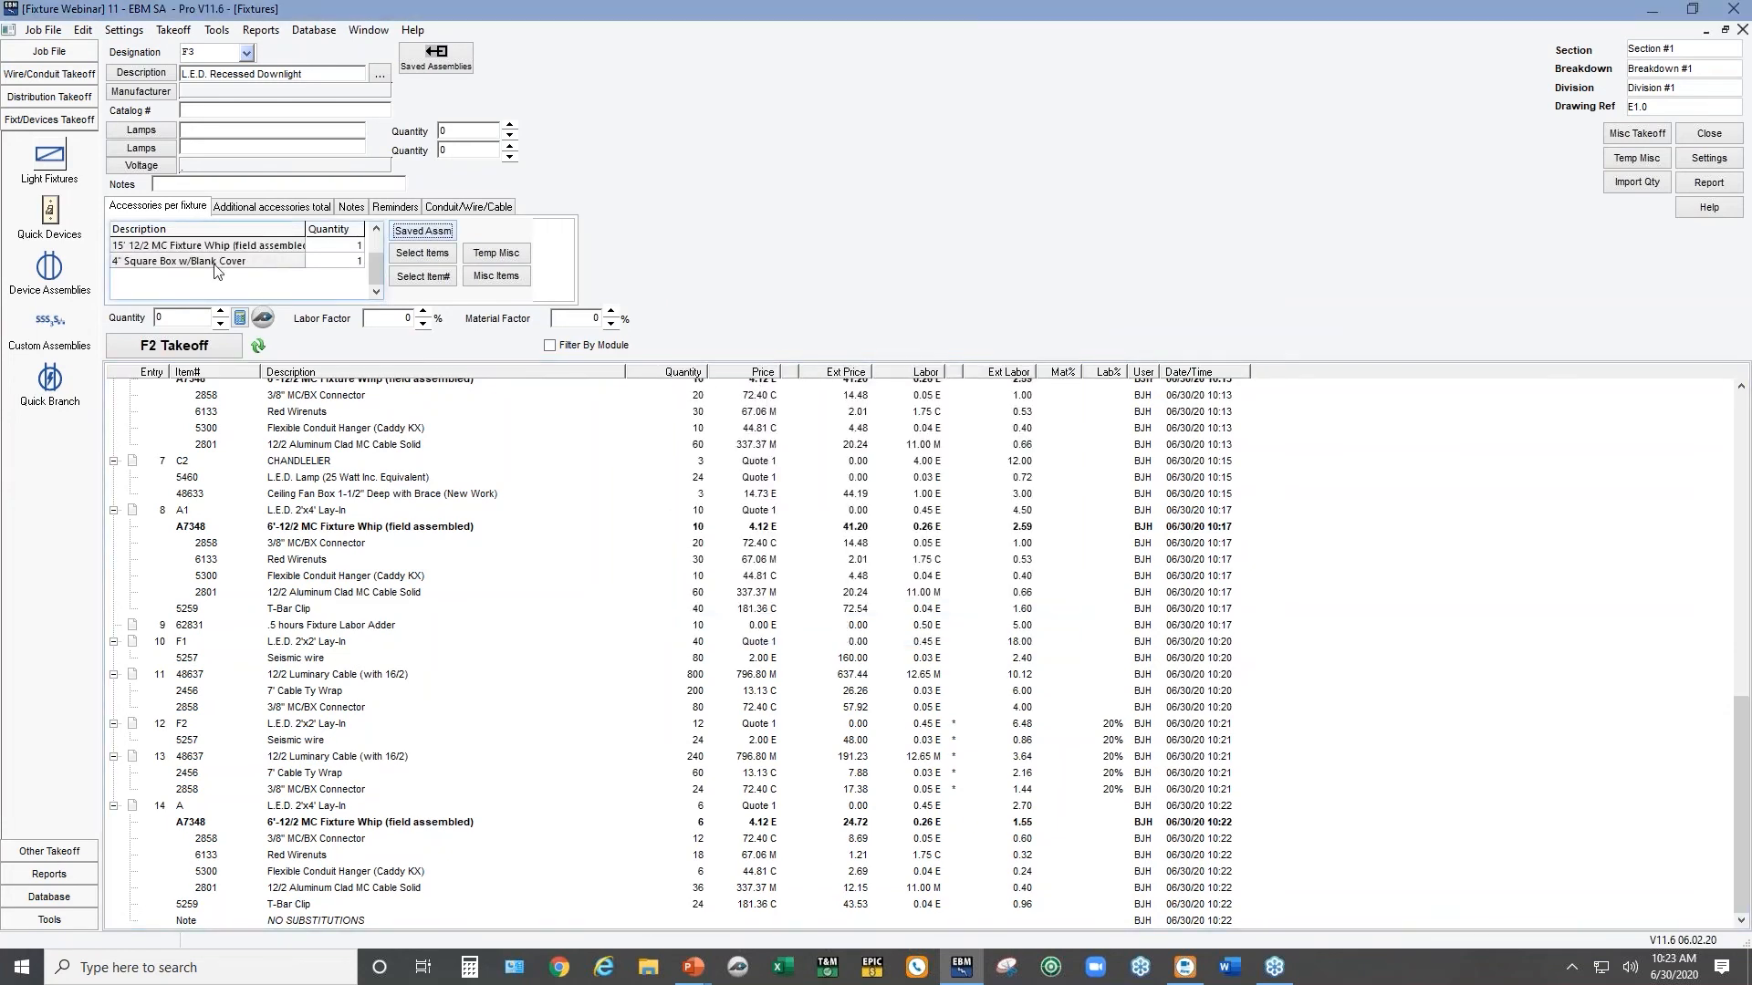
left_click(422, 239)
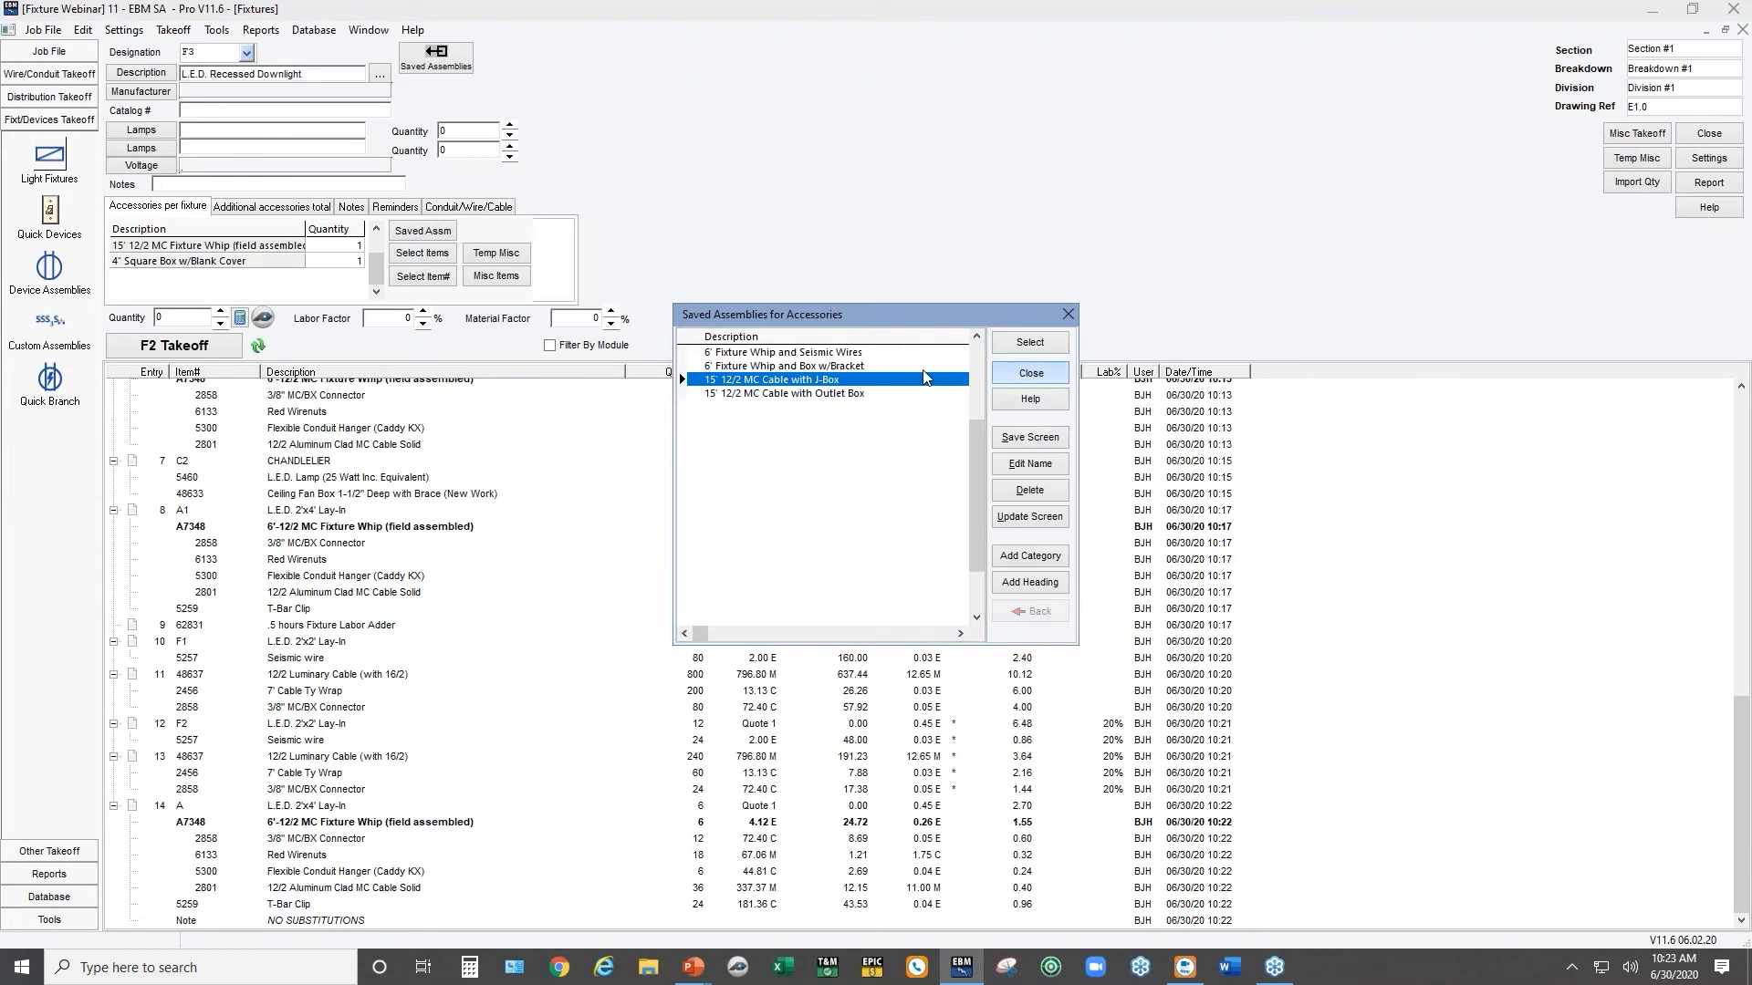
left_click(1029, 372)
left_click(423, 231)
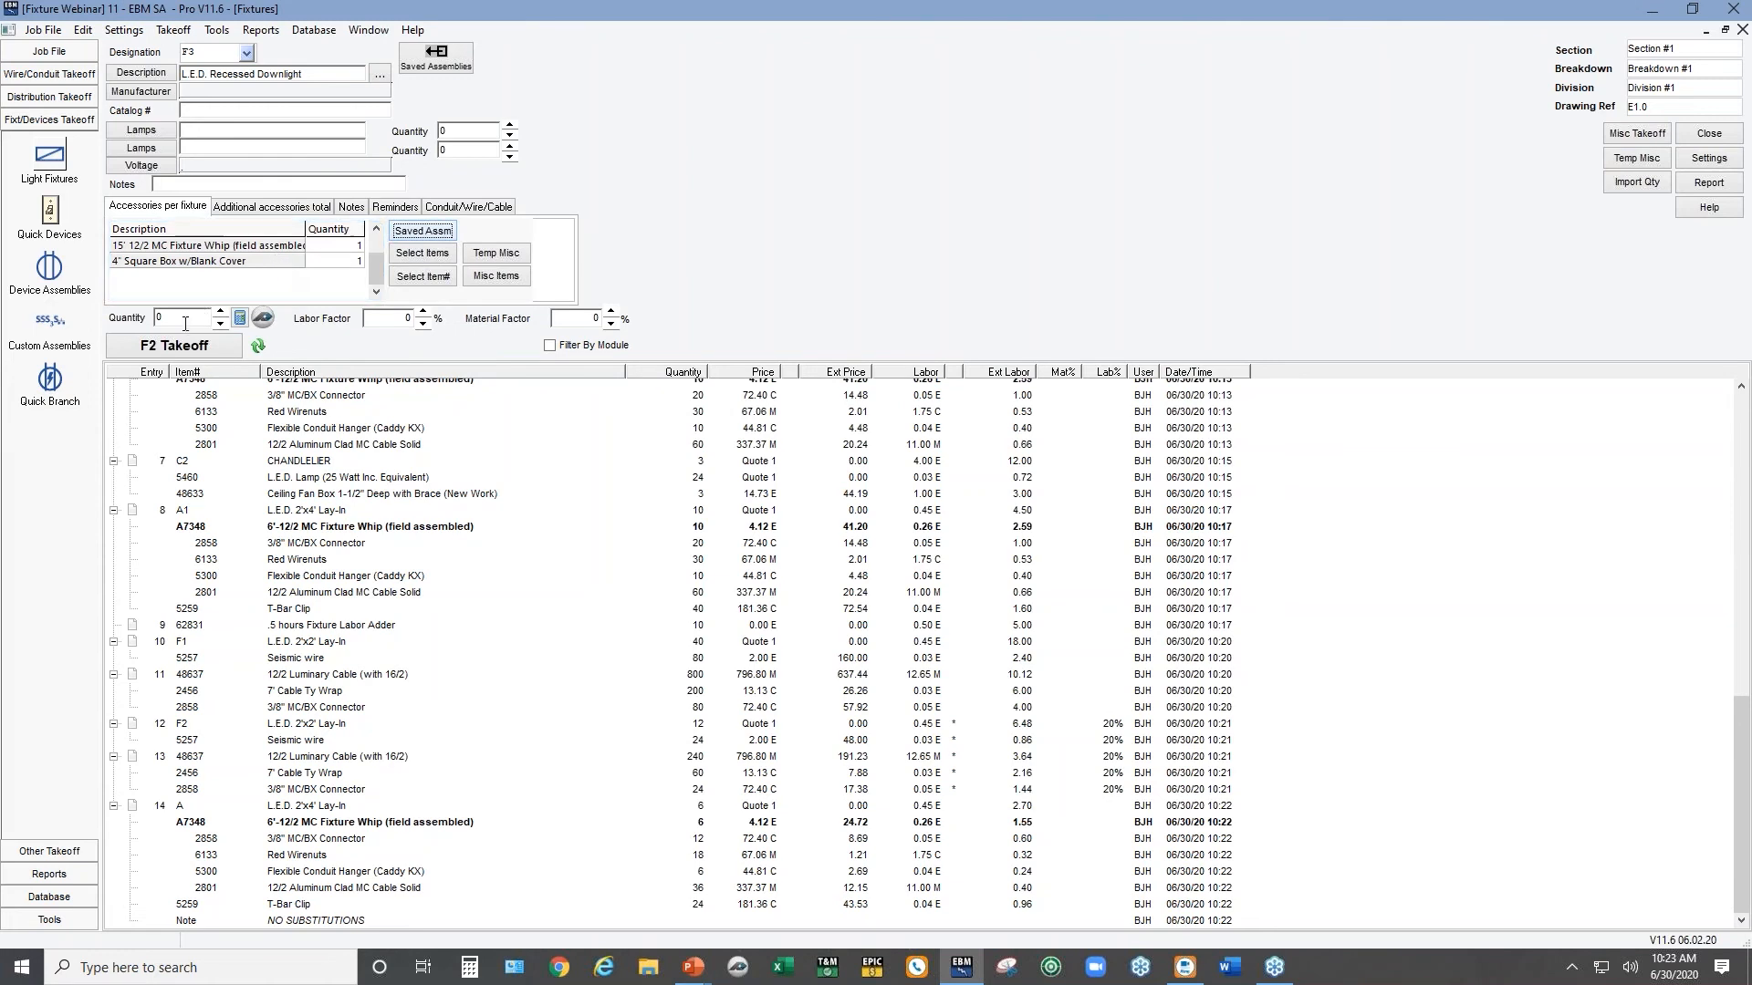
type("10")
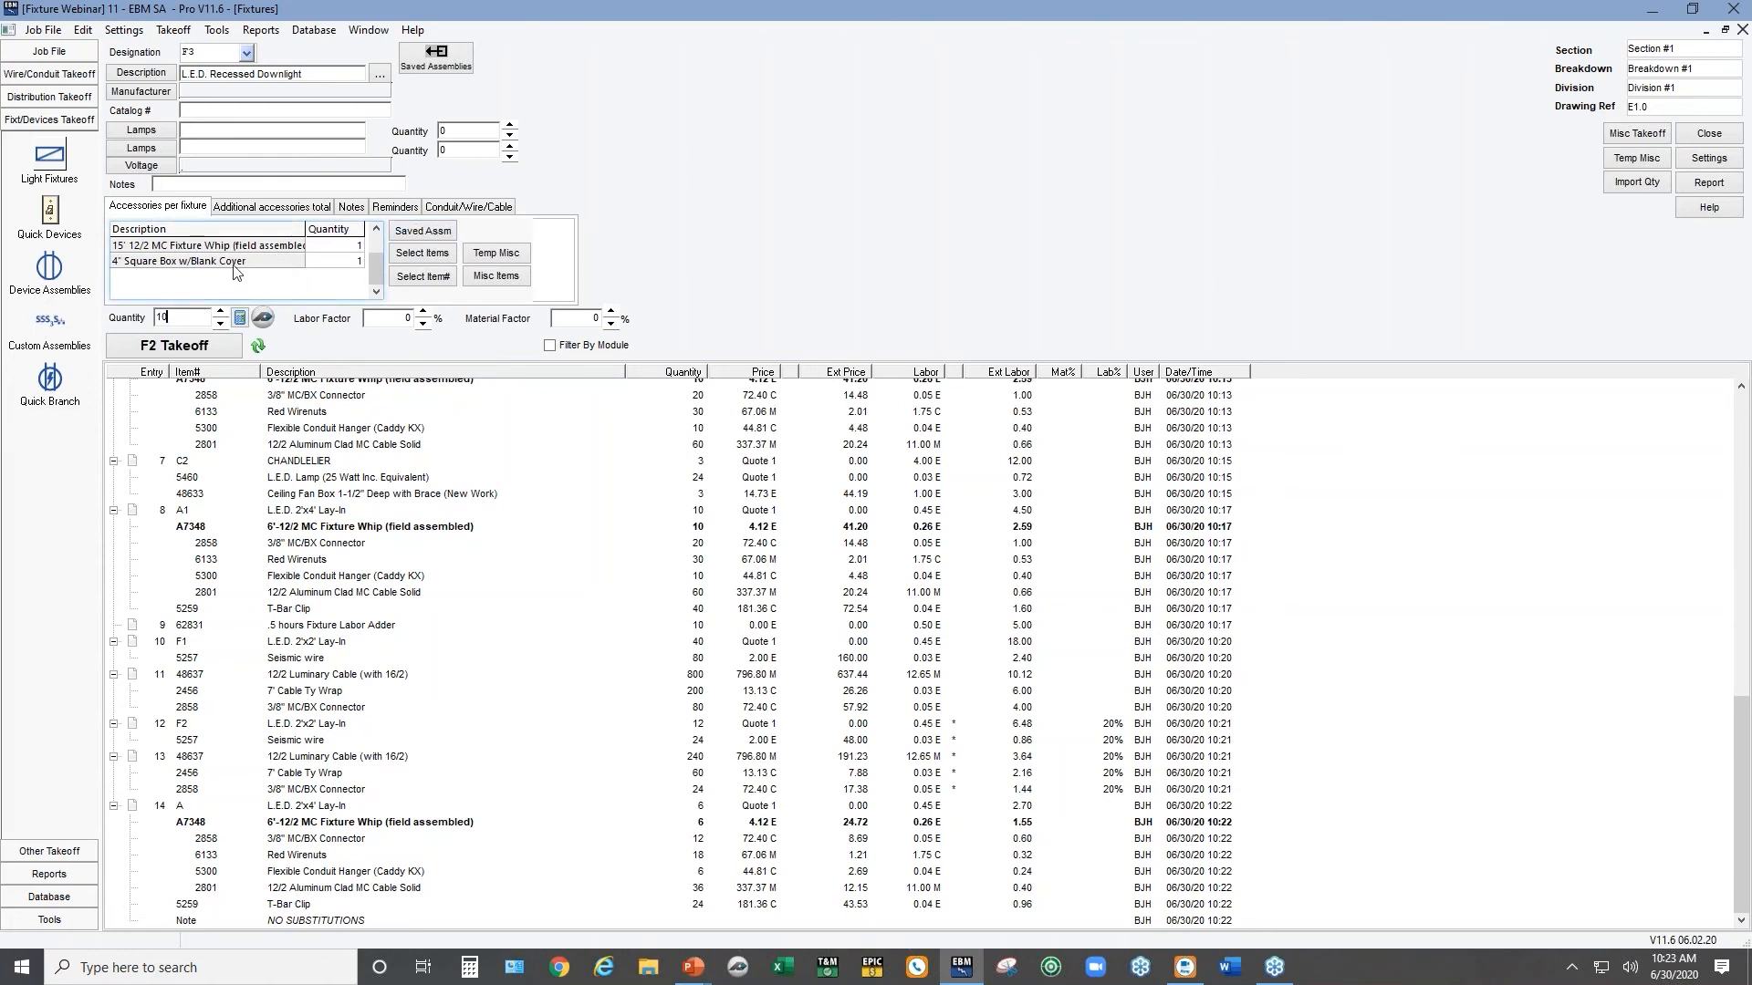
left_click(156, 350)
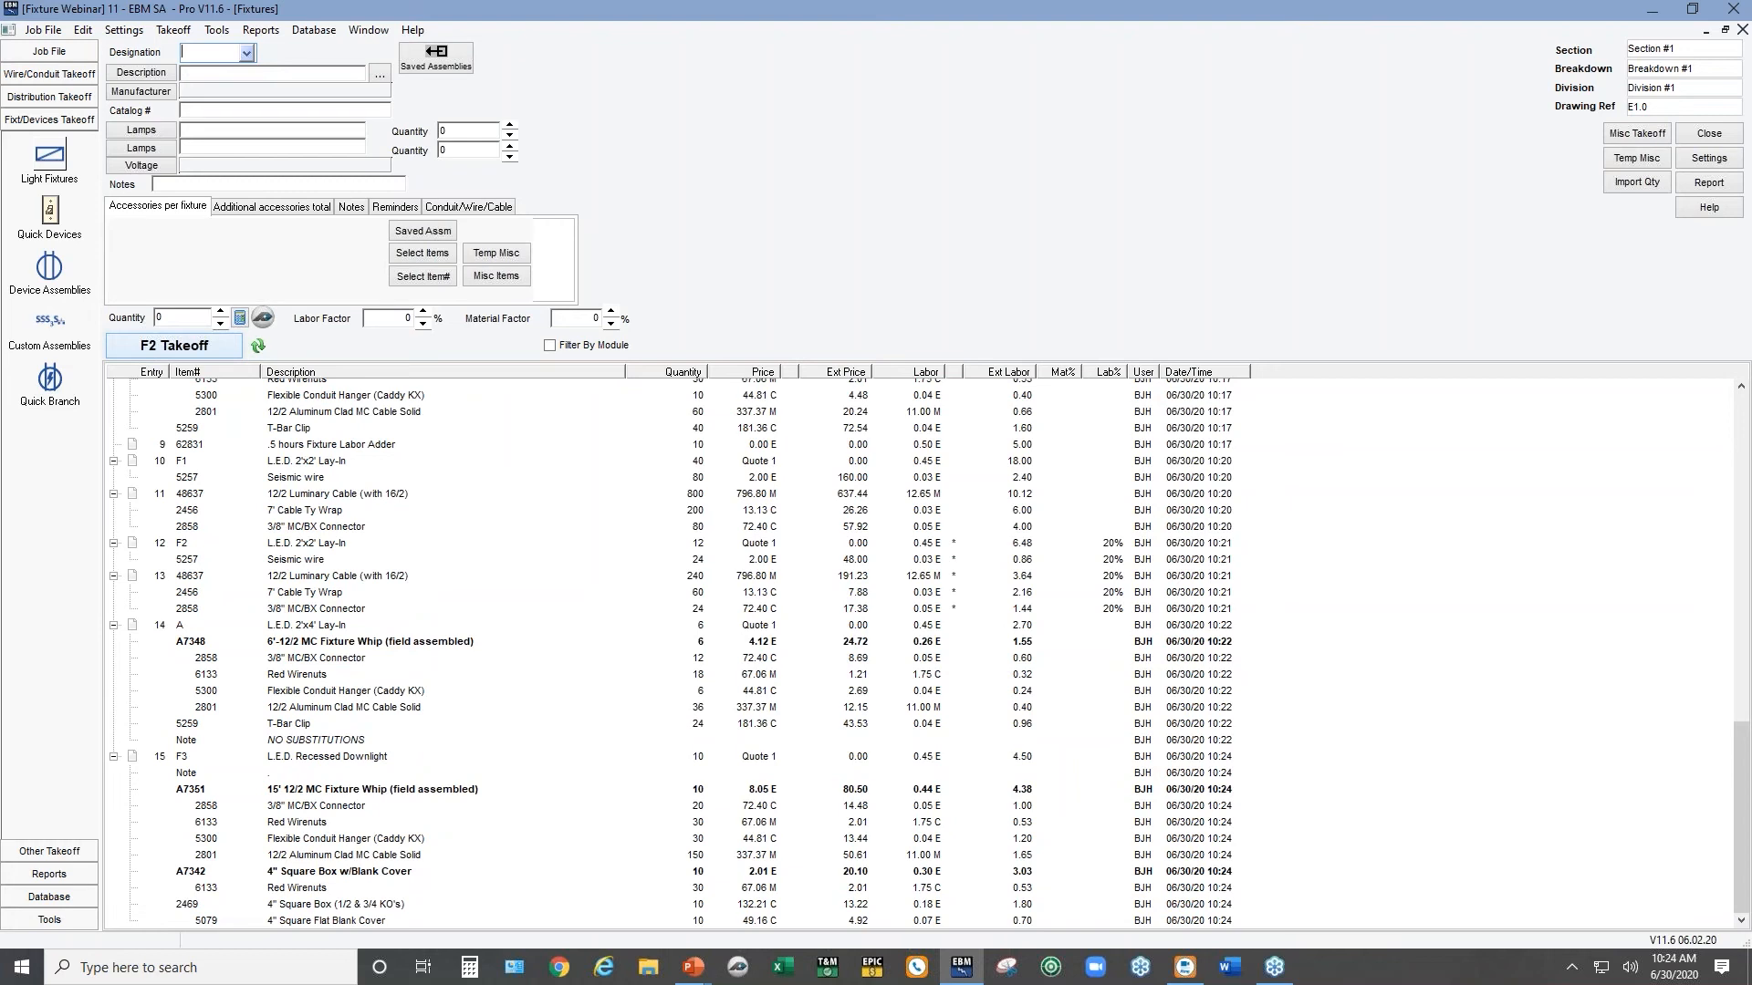
Start fixture S1 and describe it as the outdoor H.I.D. Double Head Pole Top Fixture
type("S1")
left_click(138, 73)
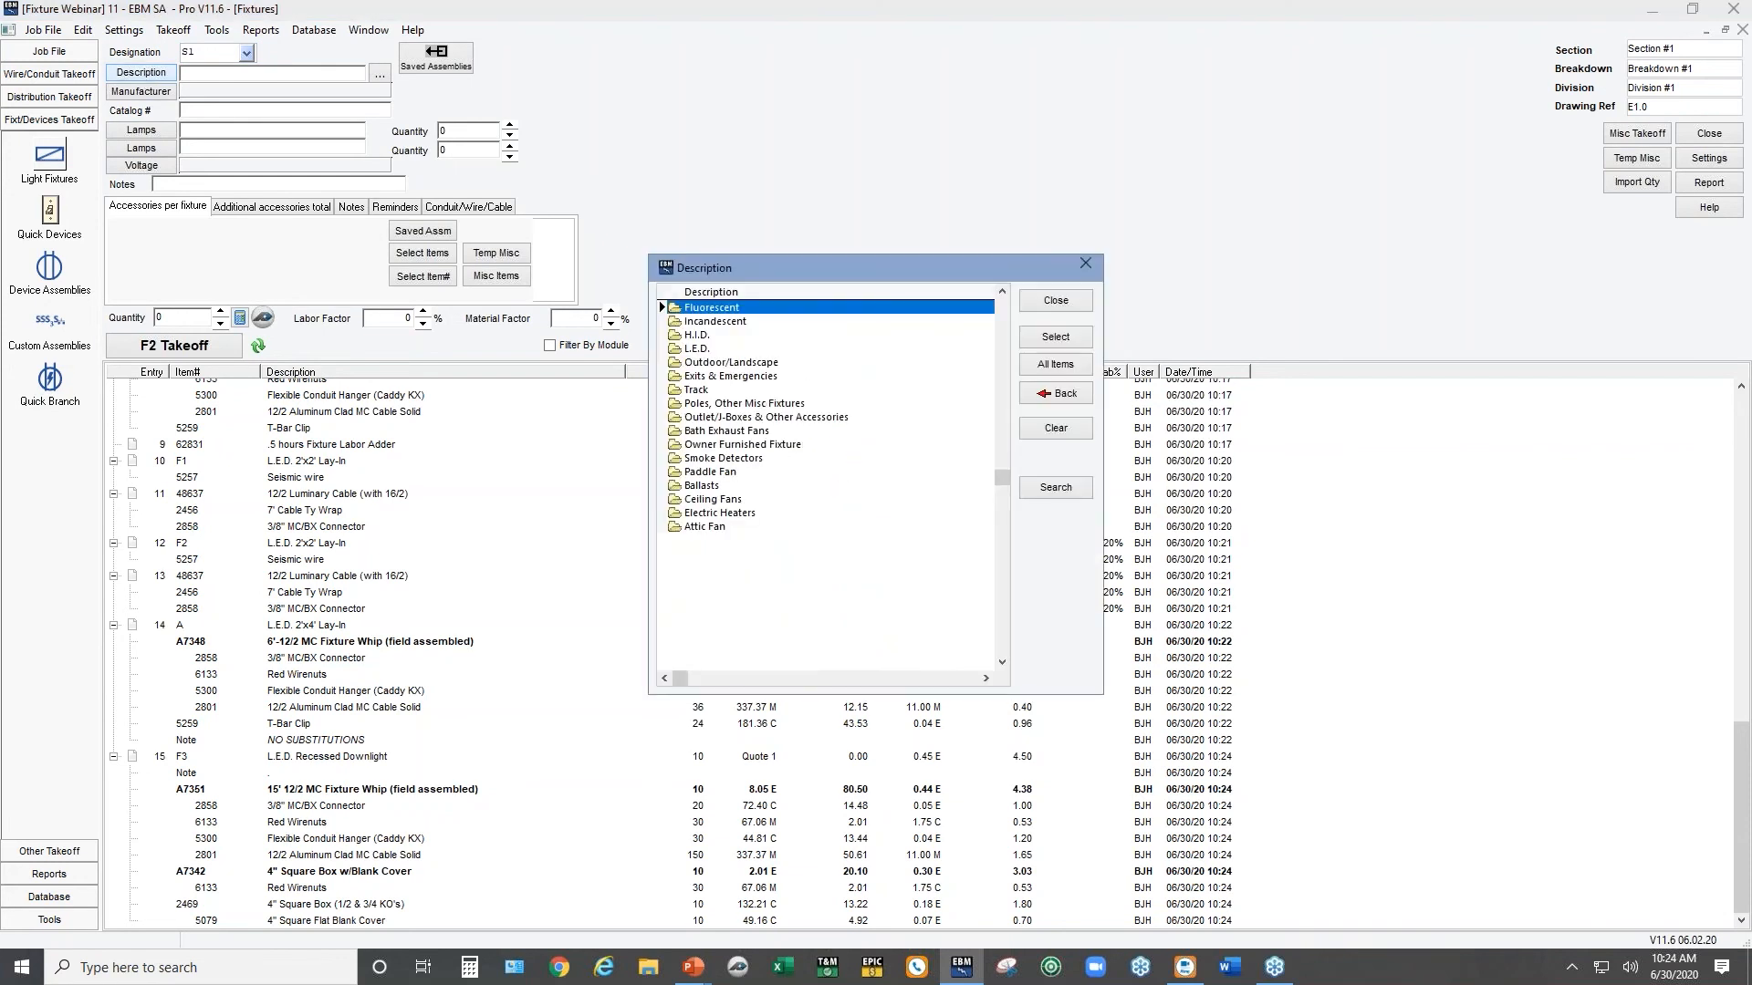
double_click(735, 363)
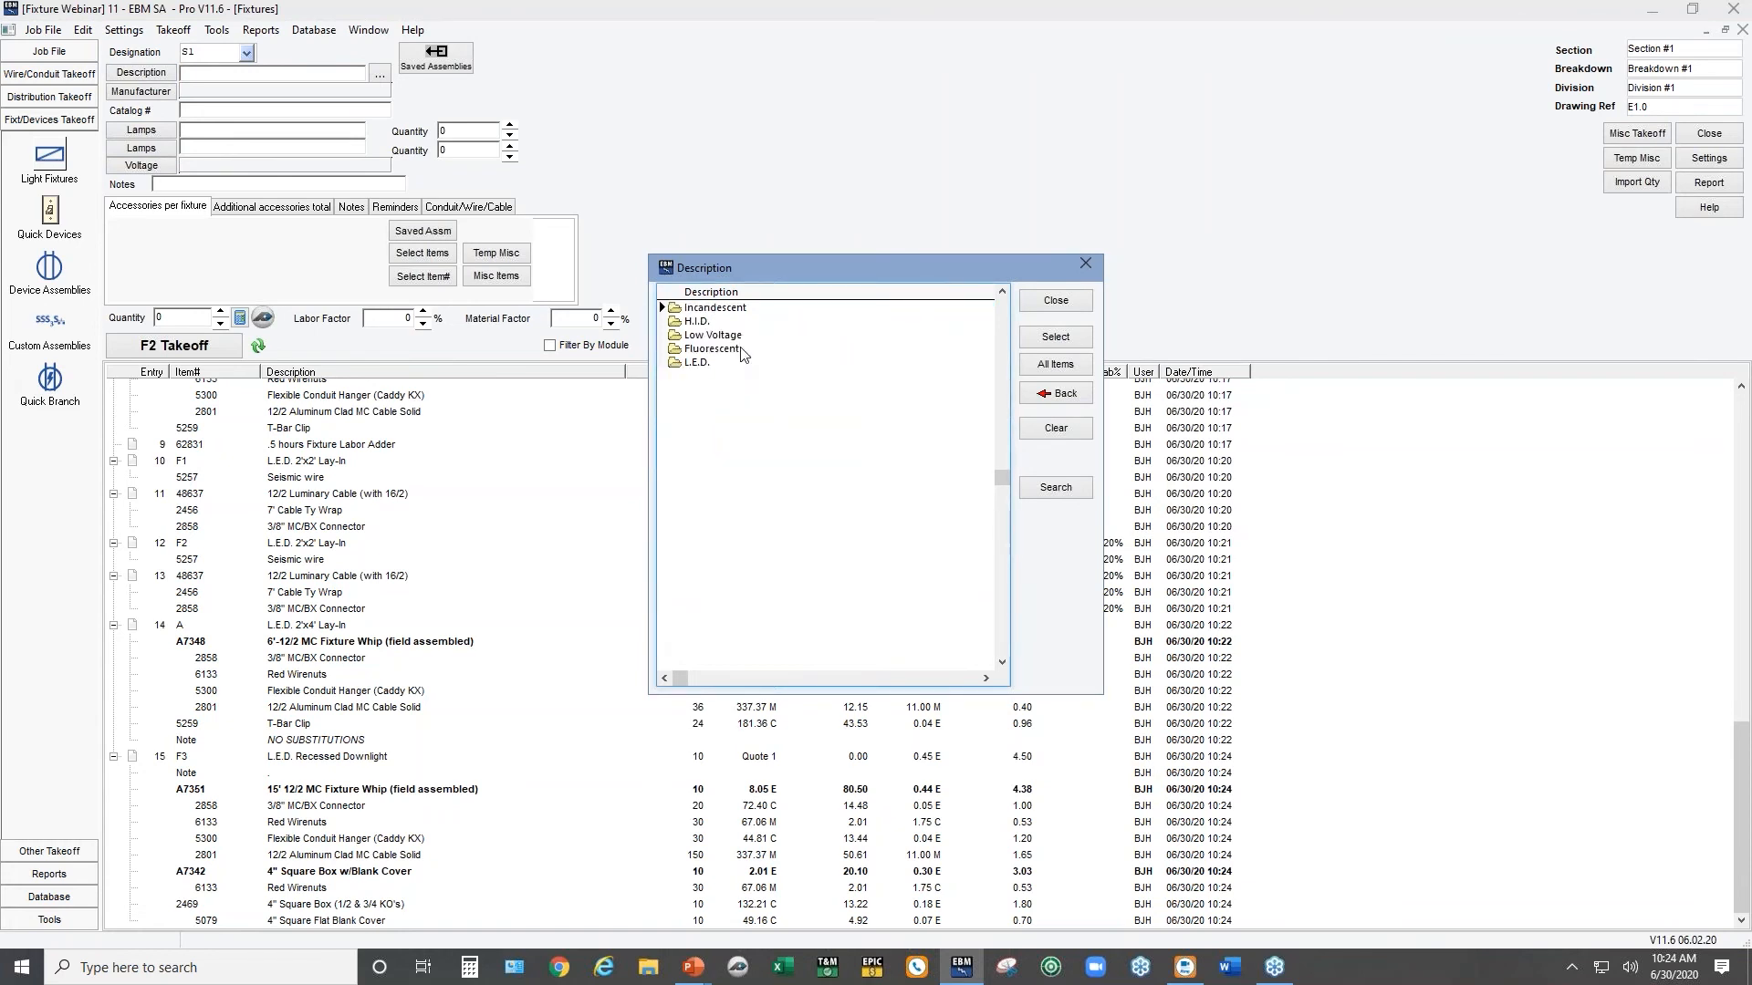
left_click(696, 324)
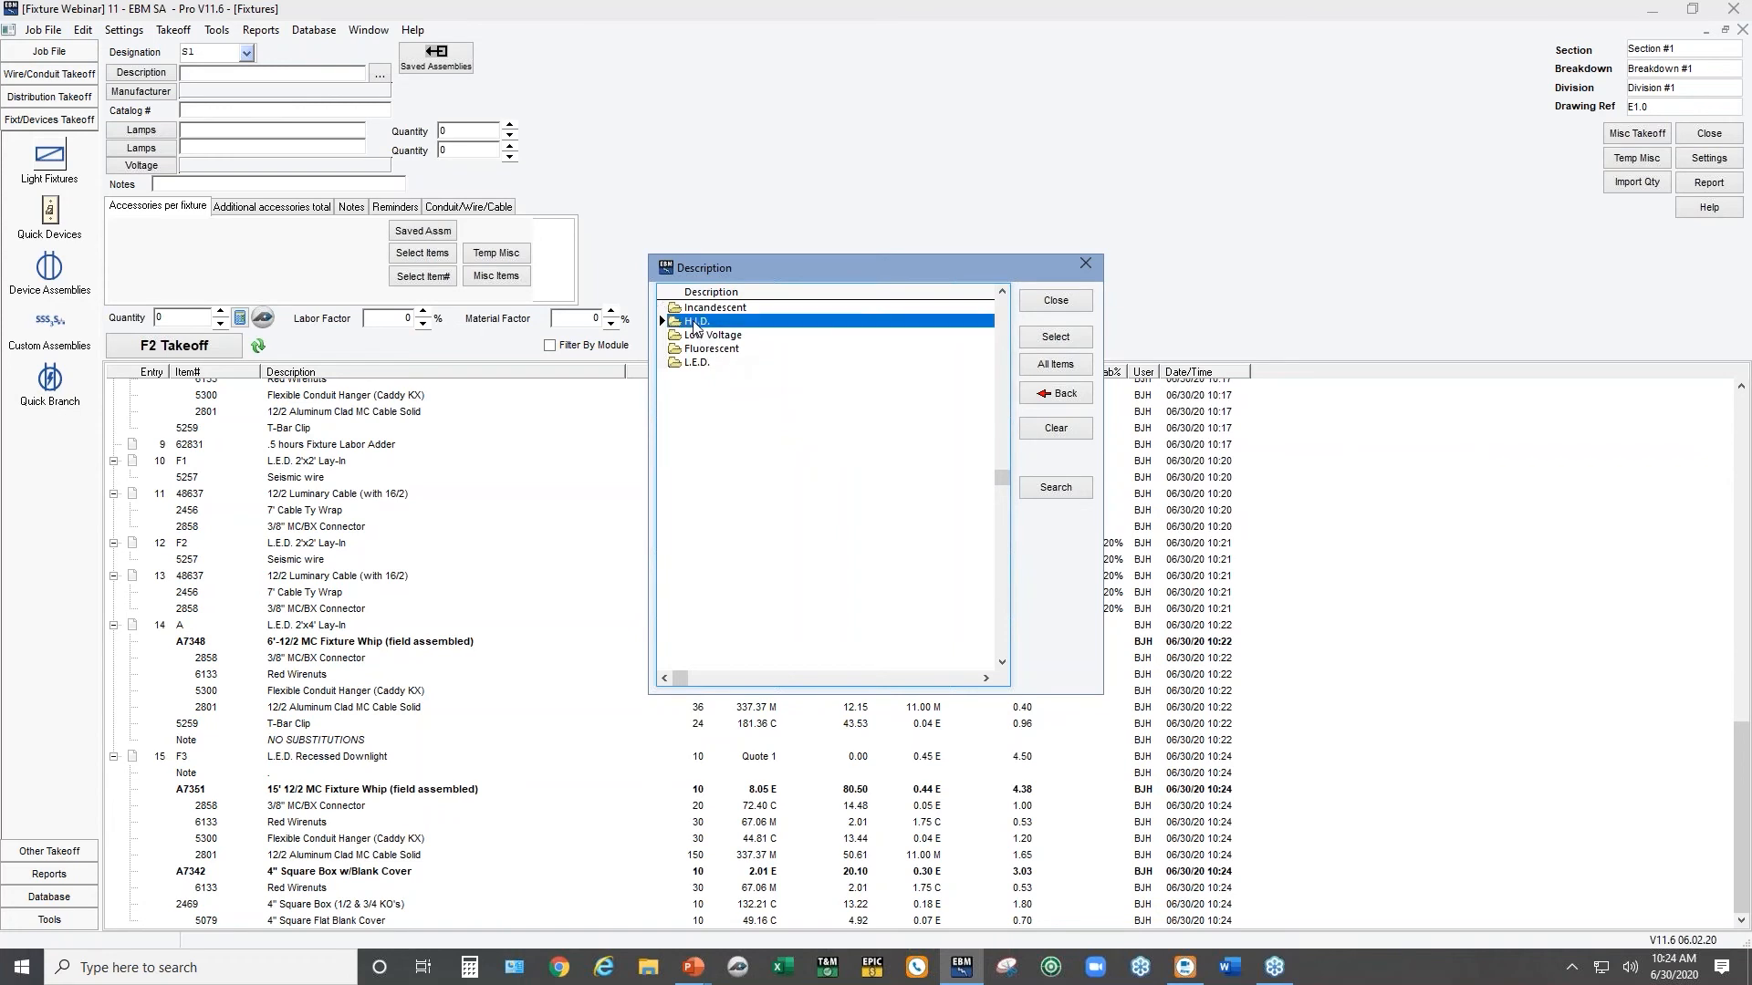
double_click(695, 324)
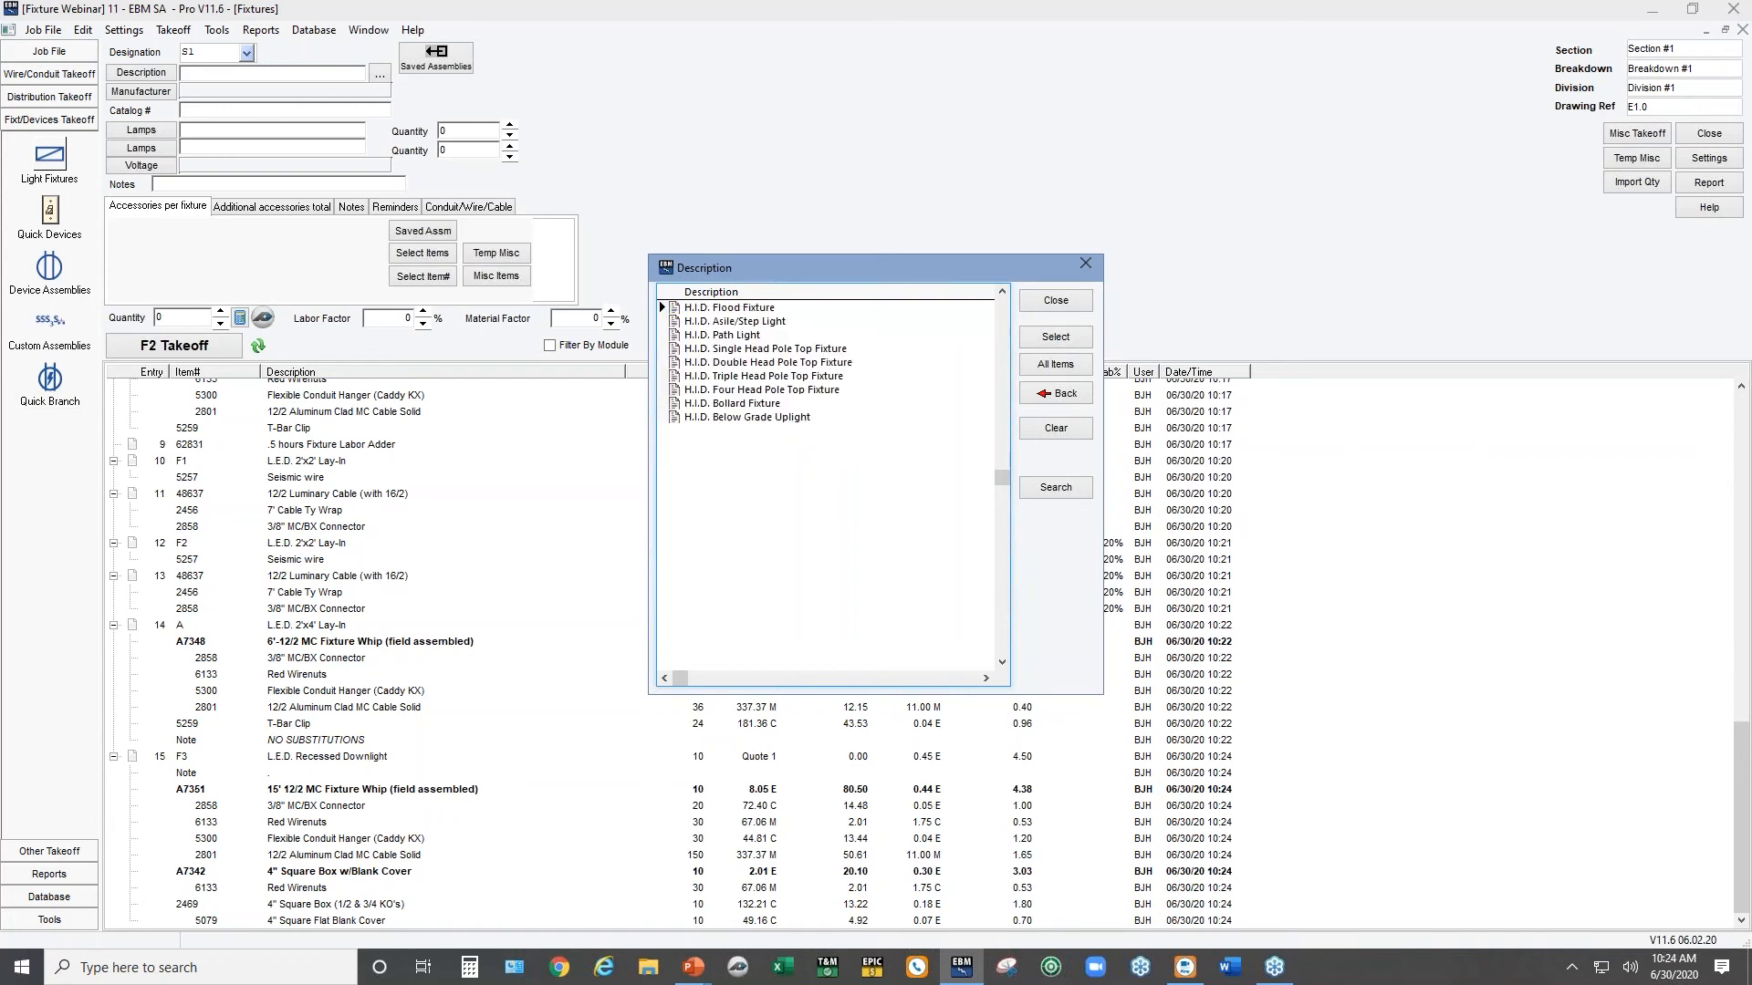
double_click(723, 365)
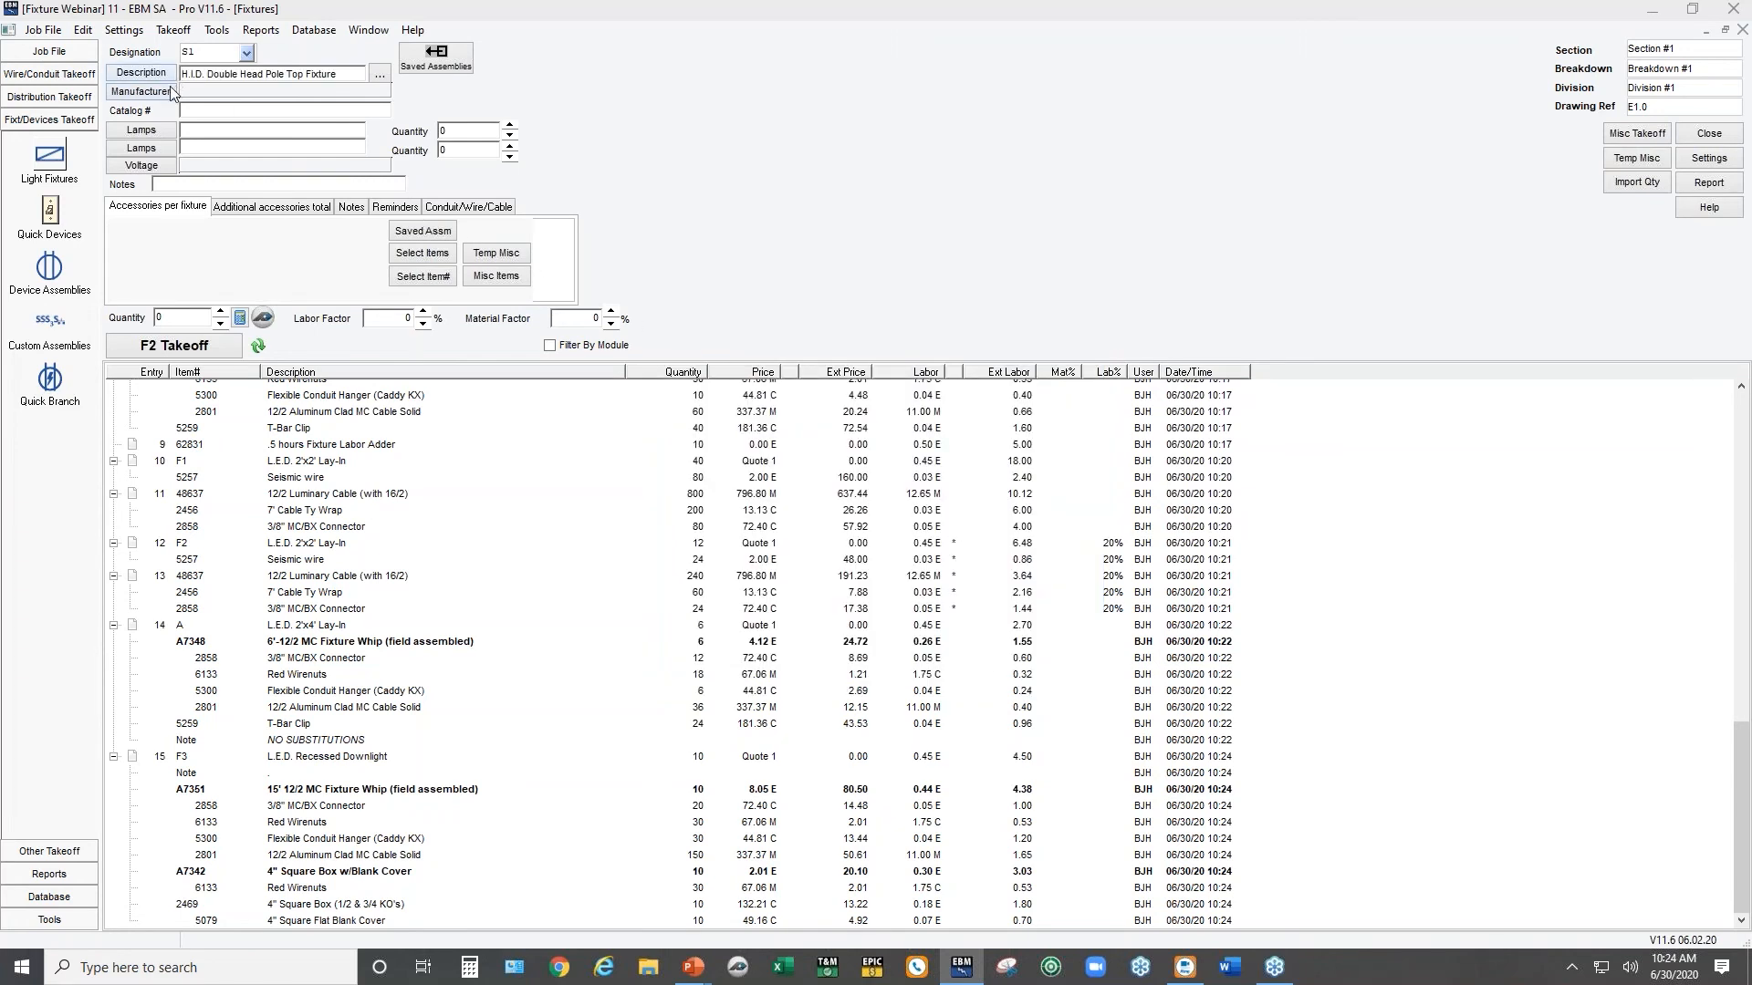
Assign two 150W Metal Halide Lamps to fixture S1
left_click(156, 128)
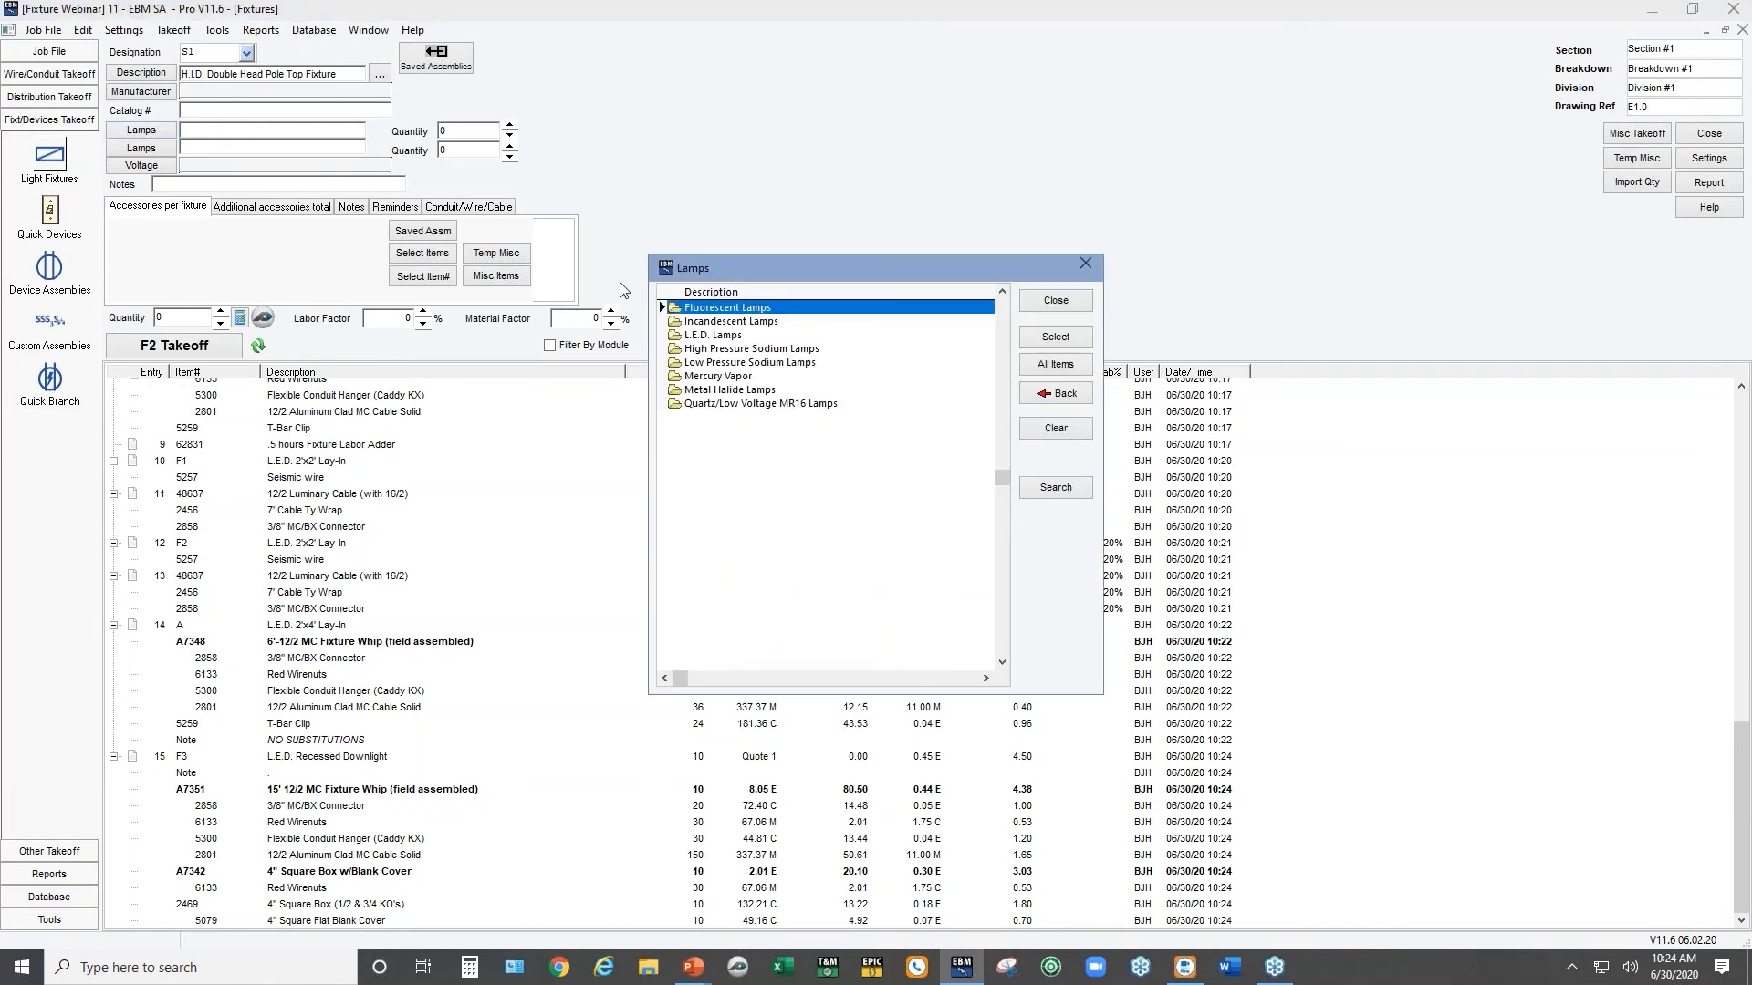
double_click(702, 389)
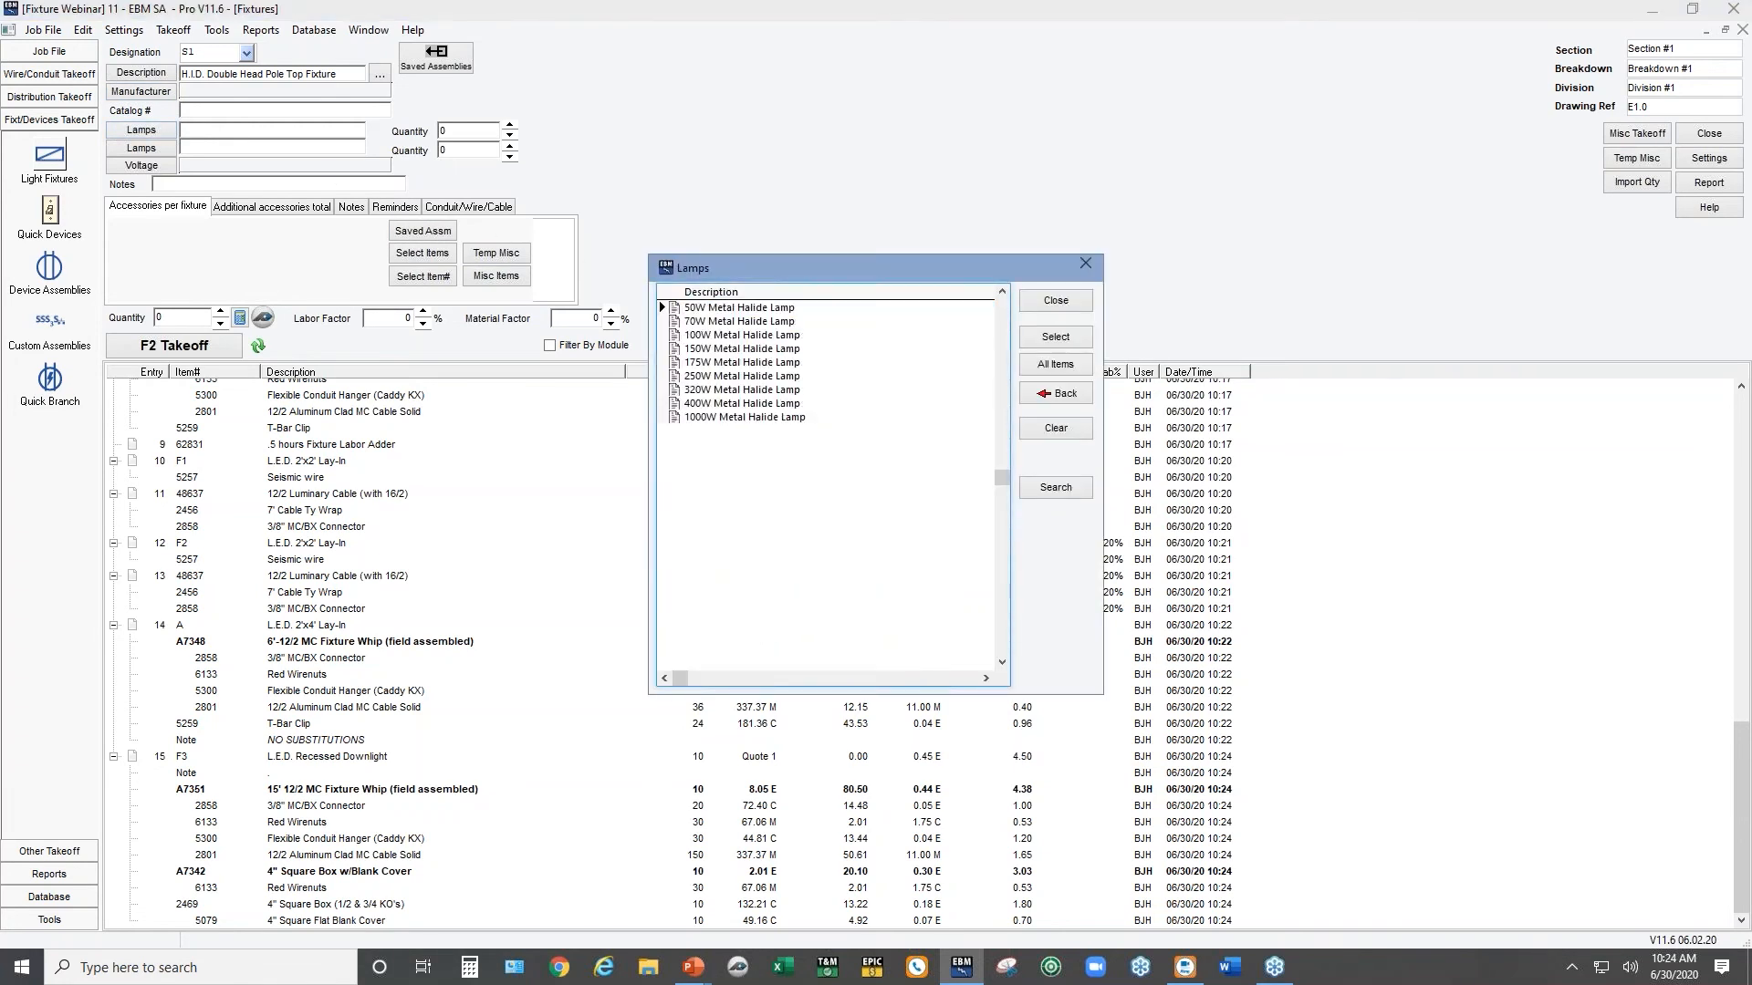
double_click(713, 350)
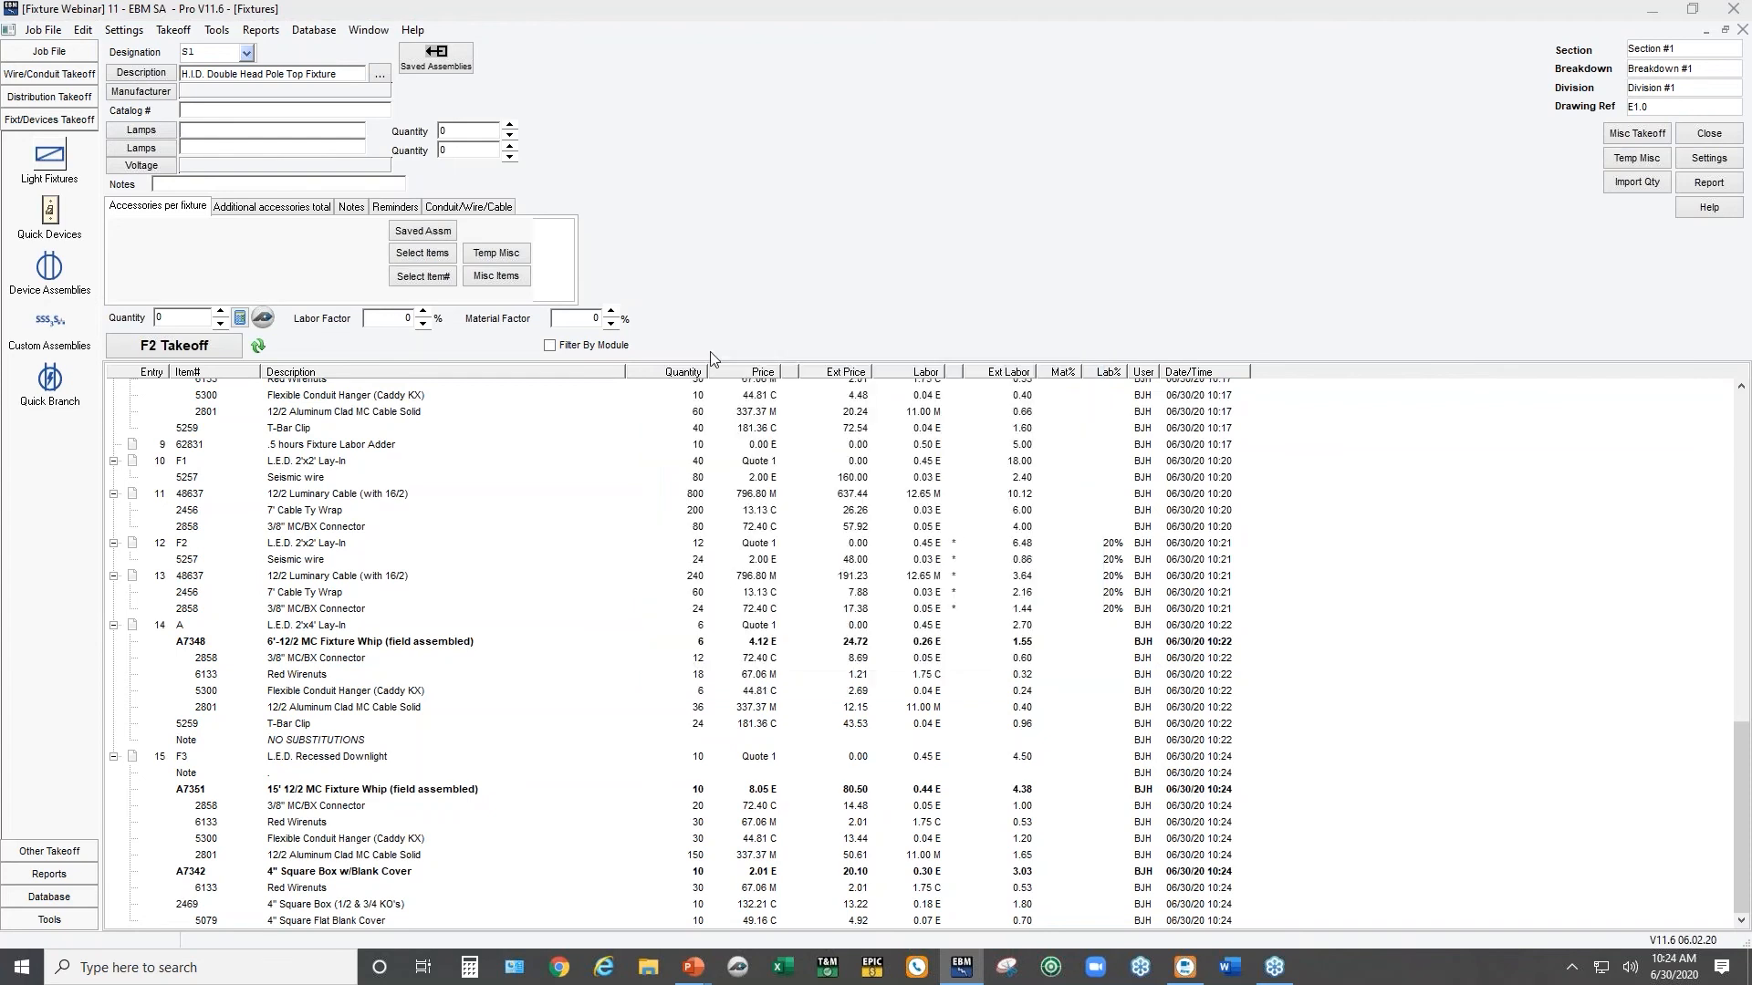
left_click(511, 127)
left_click(511, 127)
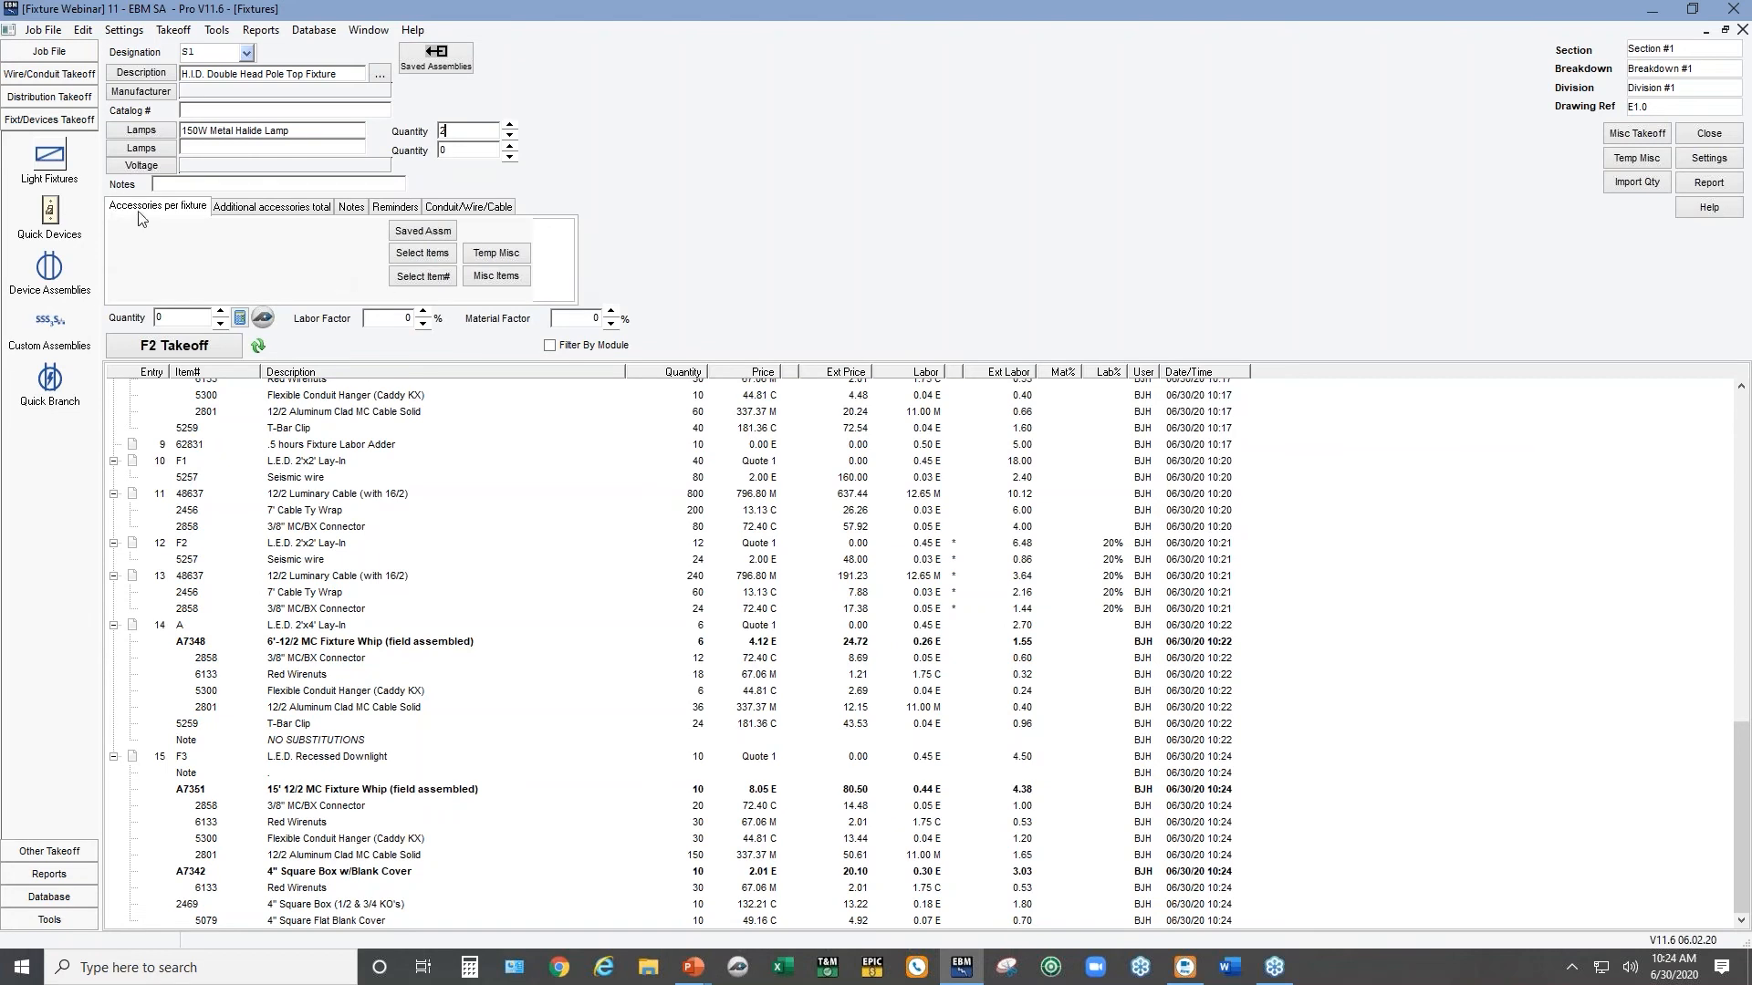
Add one 20' Steel Pole as a per-fixture accessory of S1
left_click(422, 253)
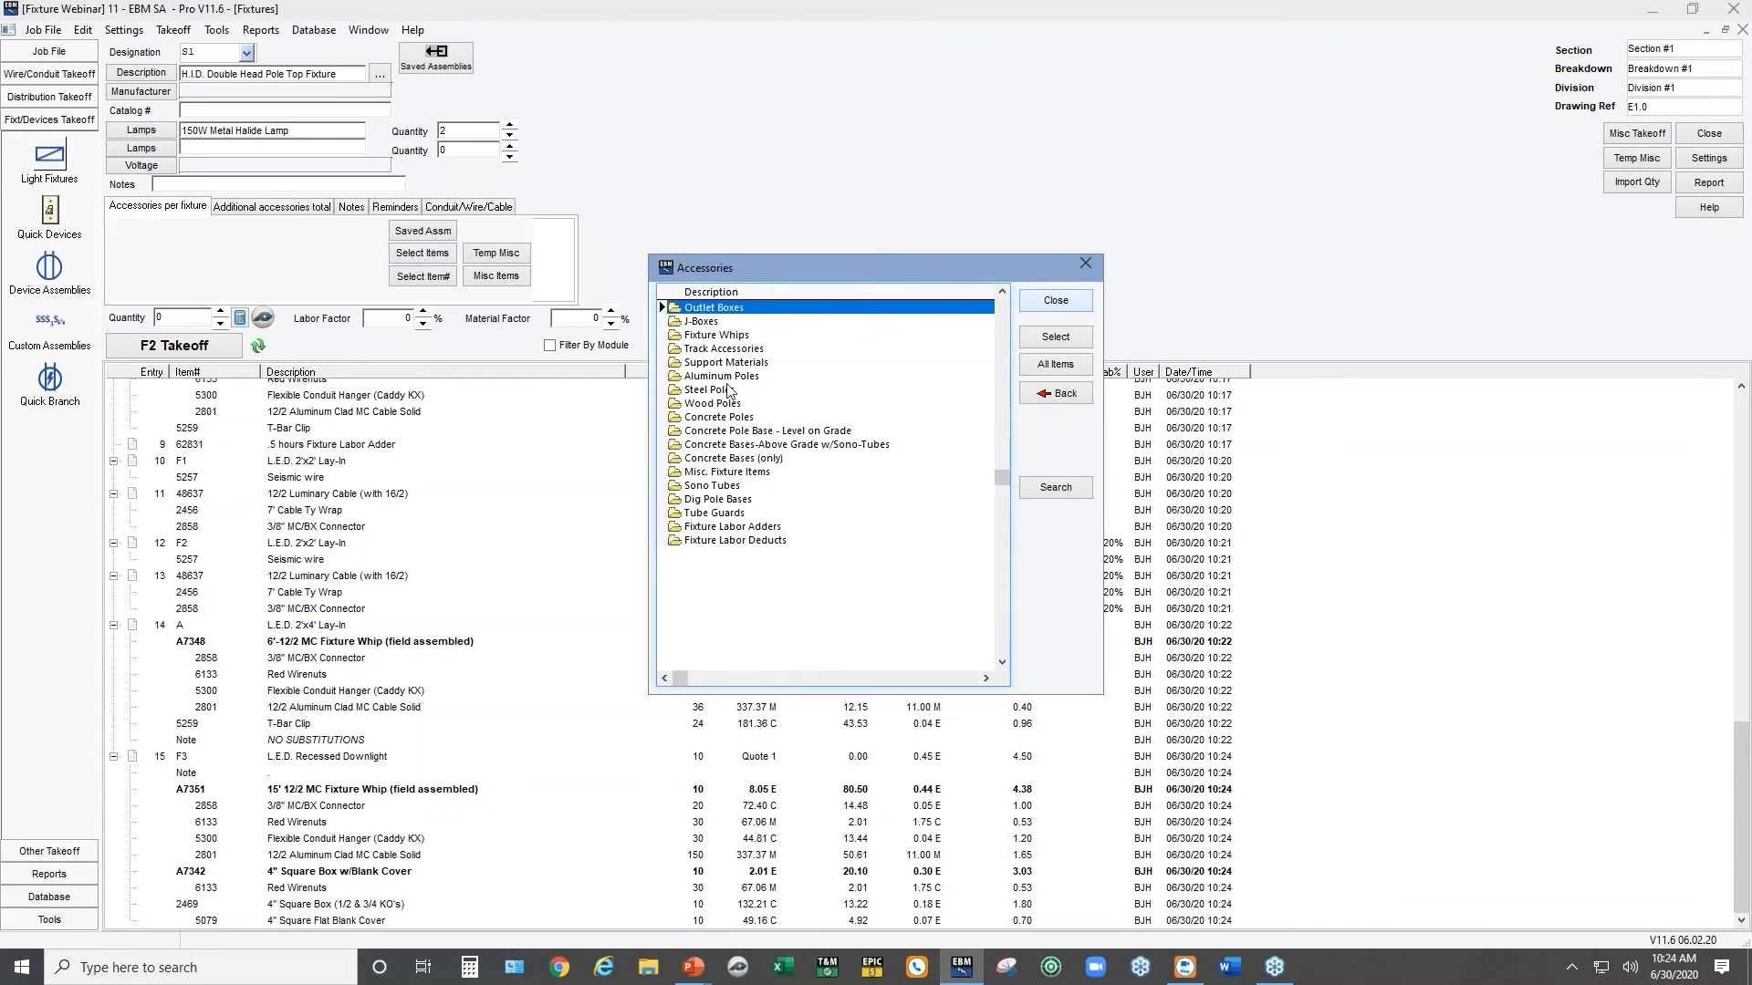
double_click(713, 389)
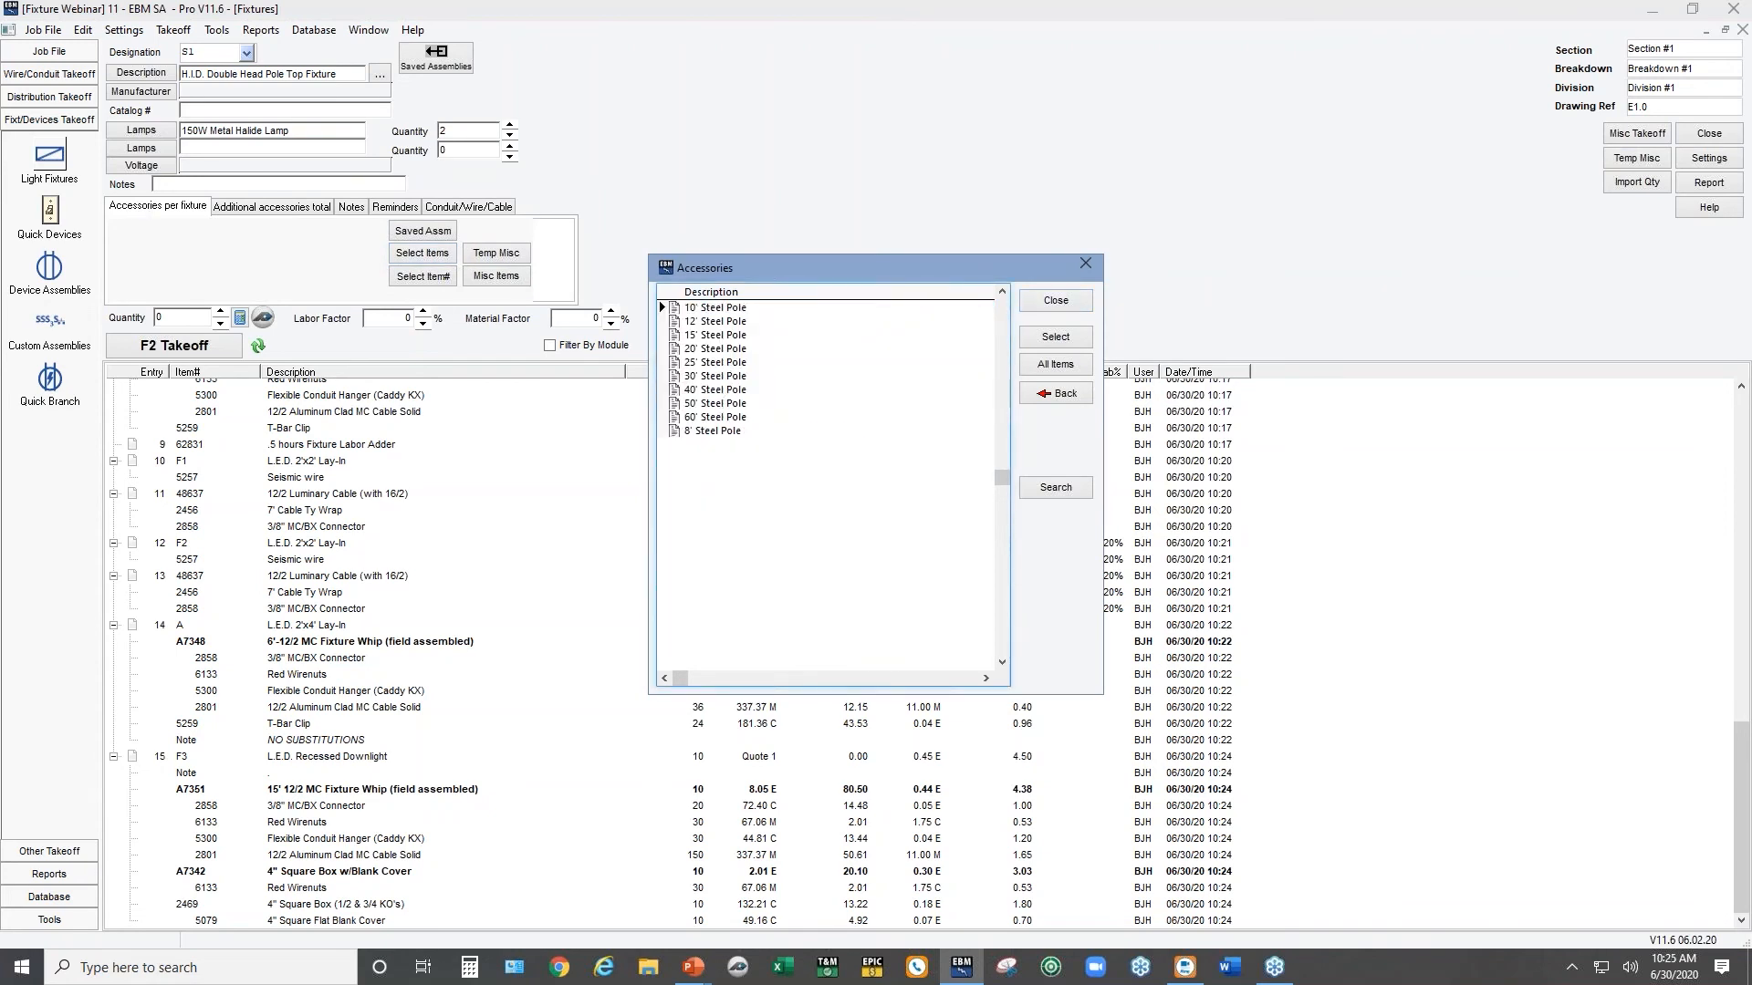
left_click(714, 352)
double_click(715, 352)
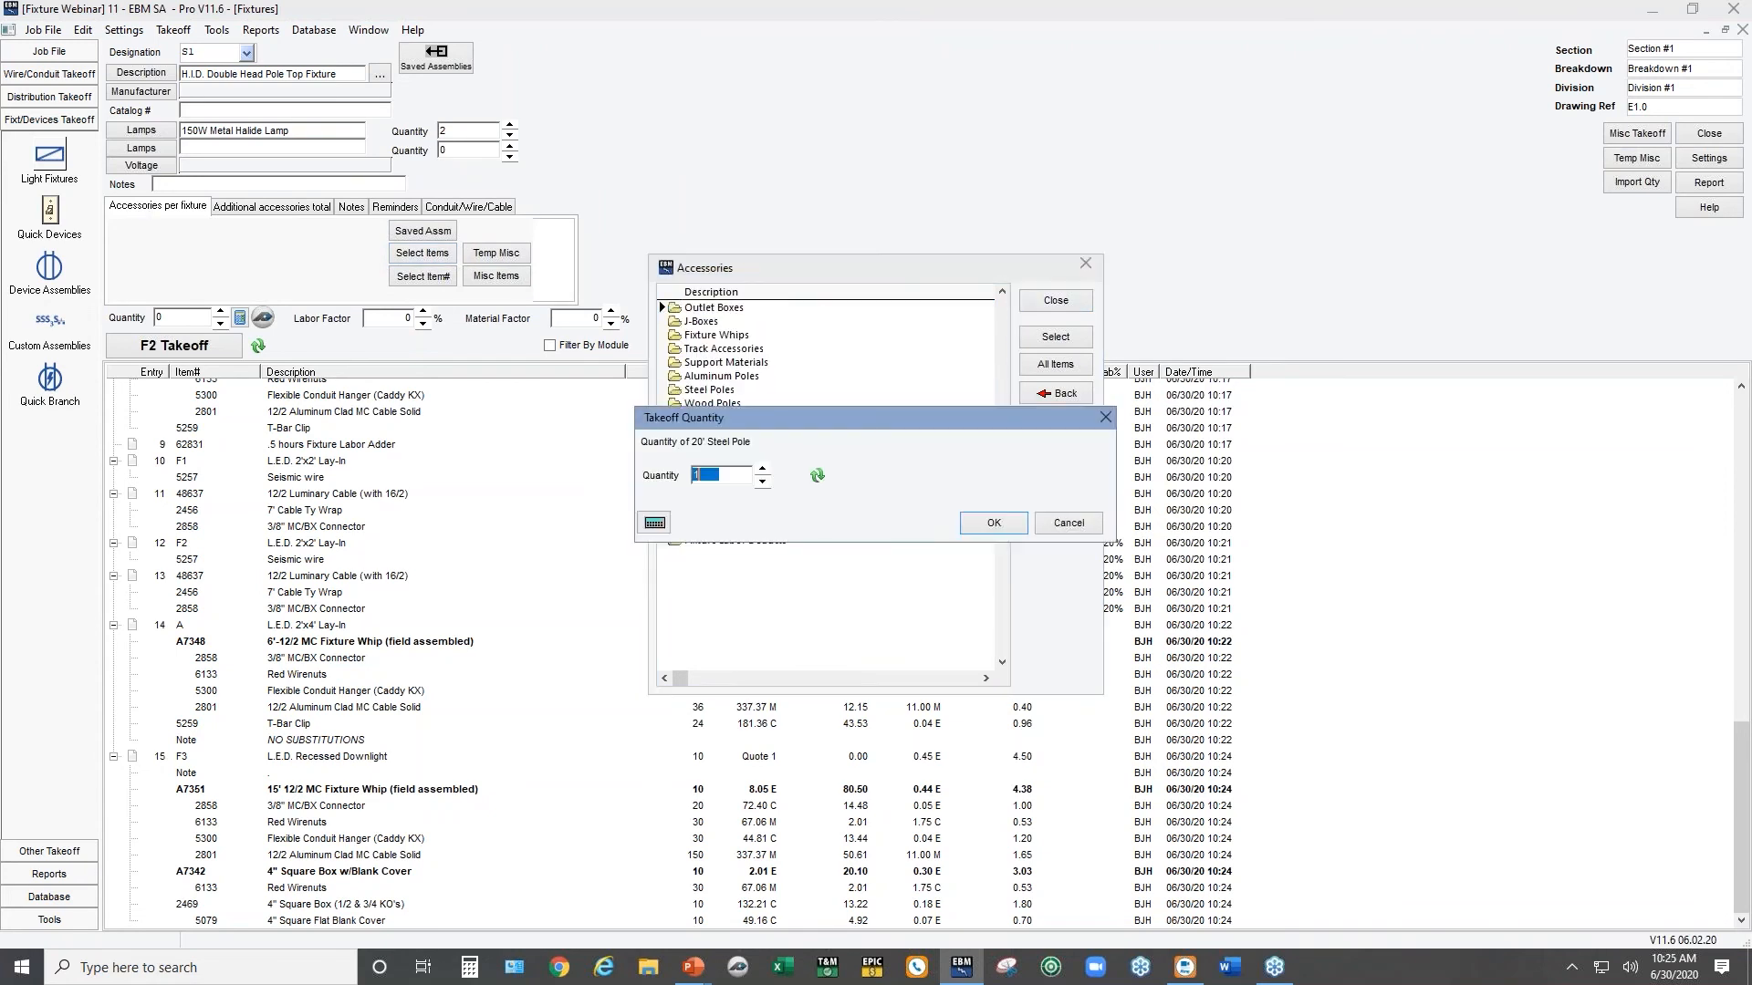
left_click(977, 526)
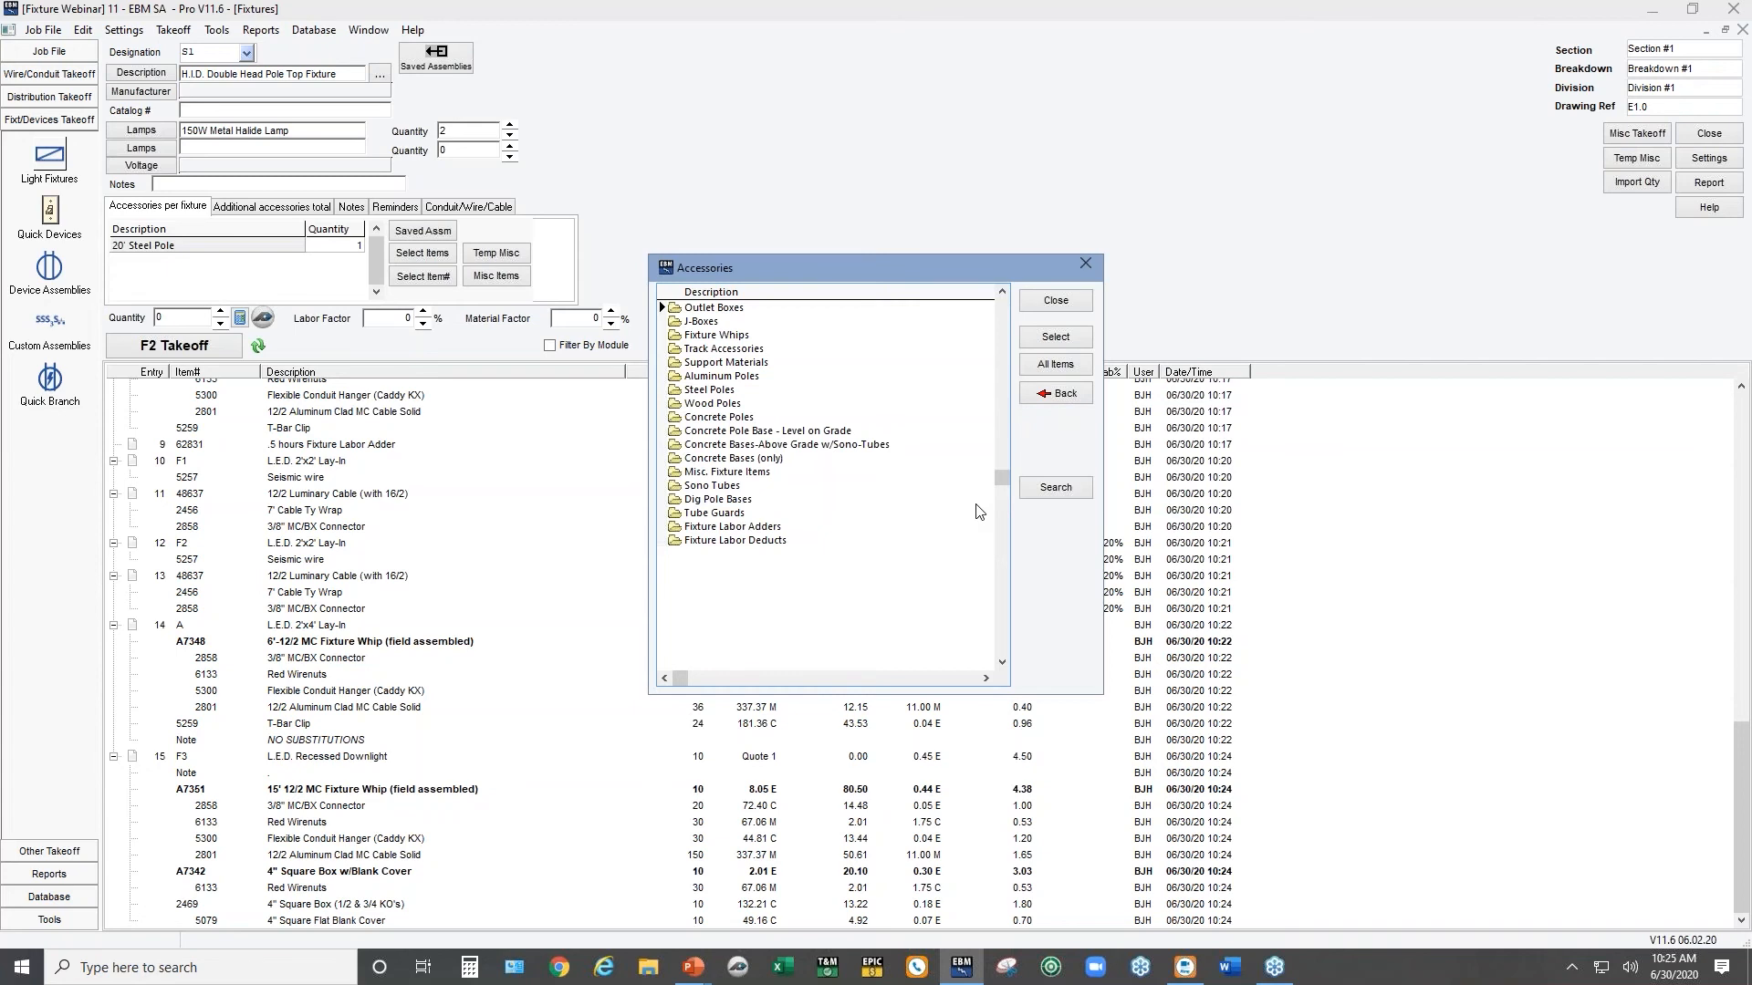
left_click(1054, 302)
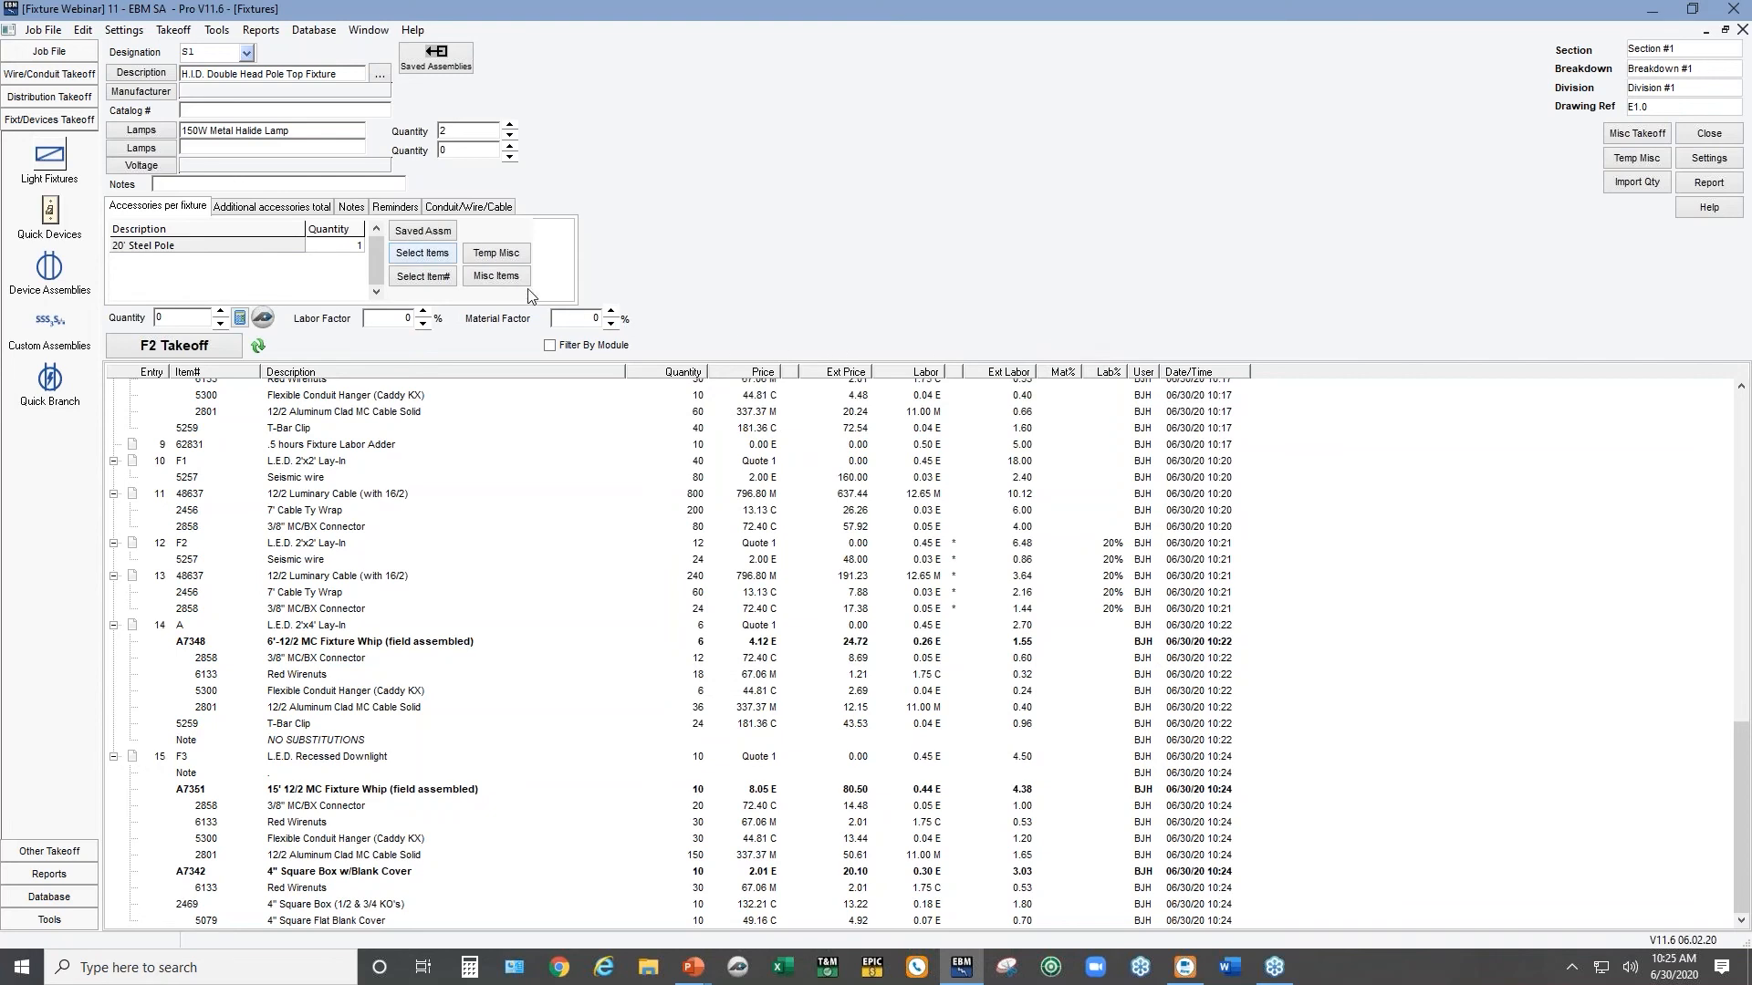
Add #10 THHN CU Stranded Wire from the miscellaneous items to S1 with a quantity of 30 per fixture
left_click(488, 278)
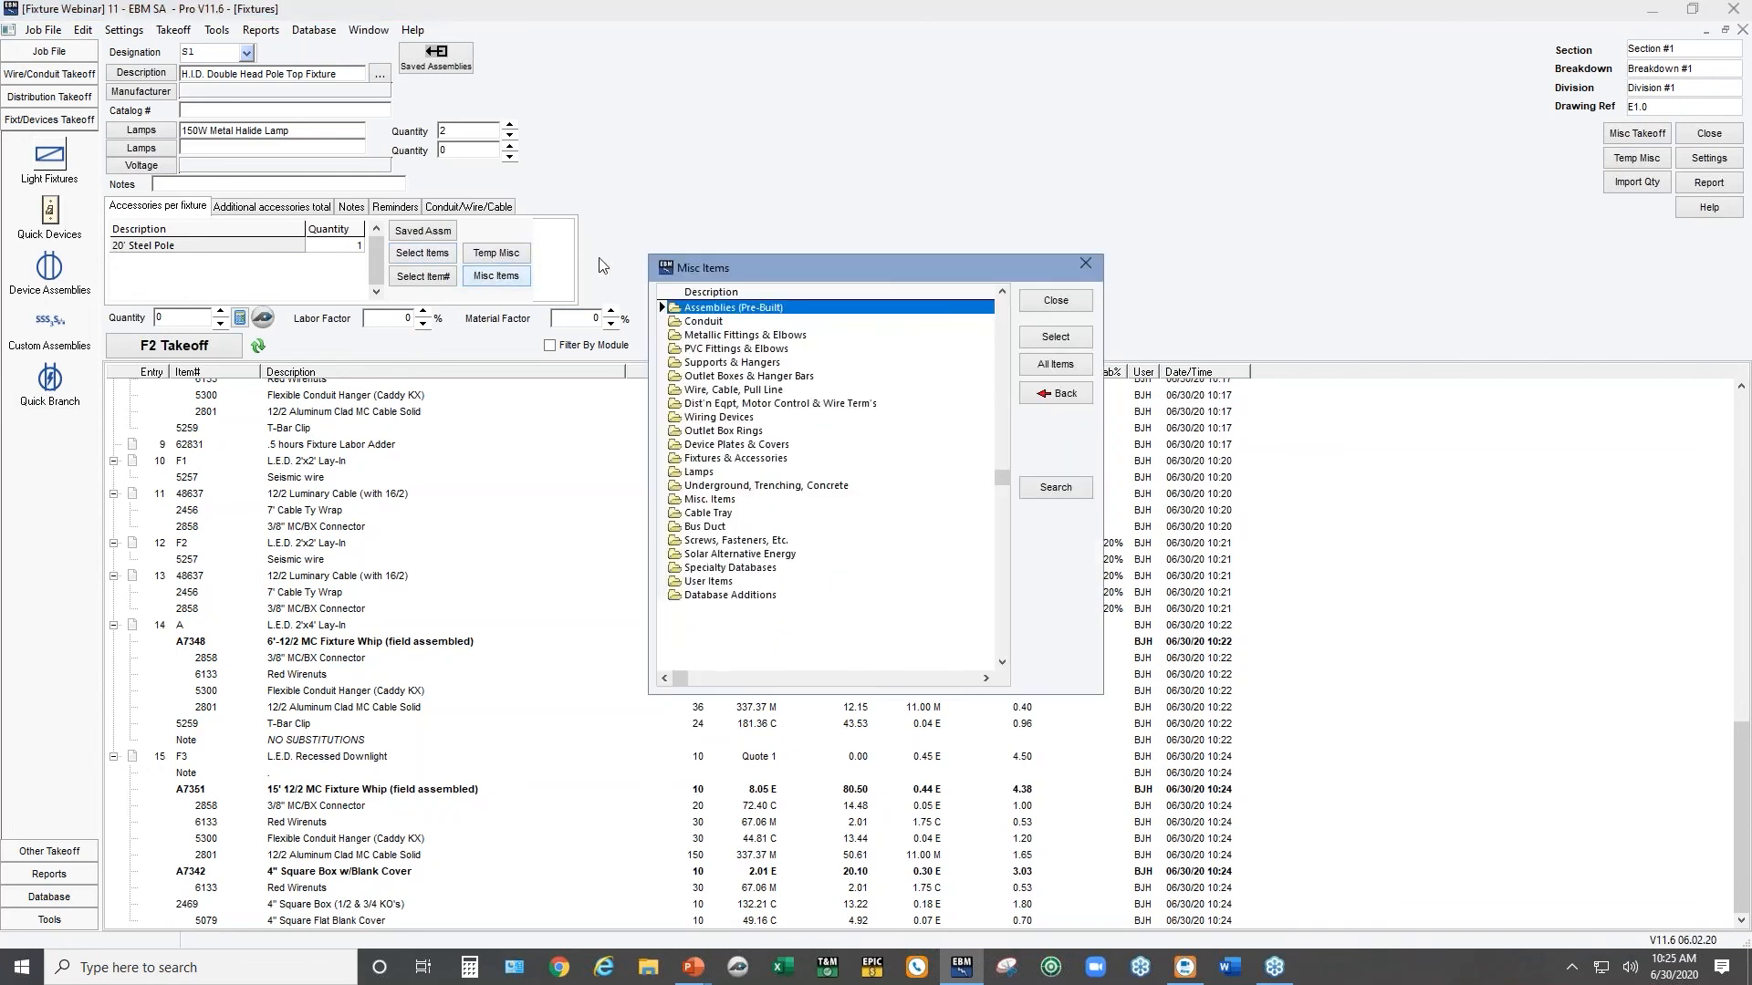
double_click(721, 392)
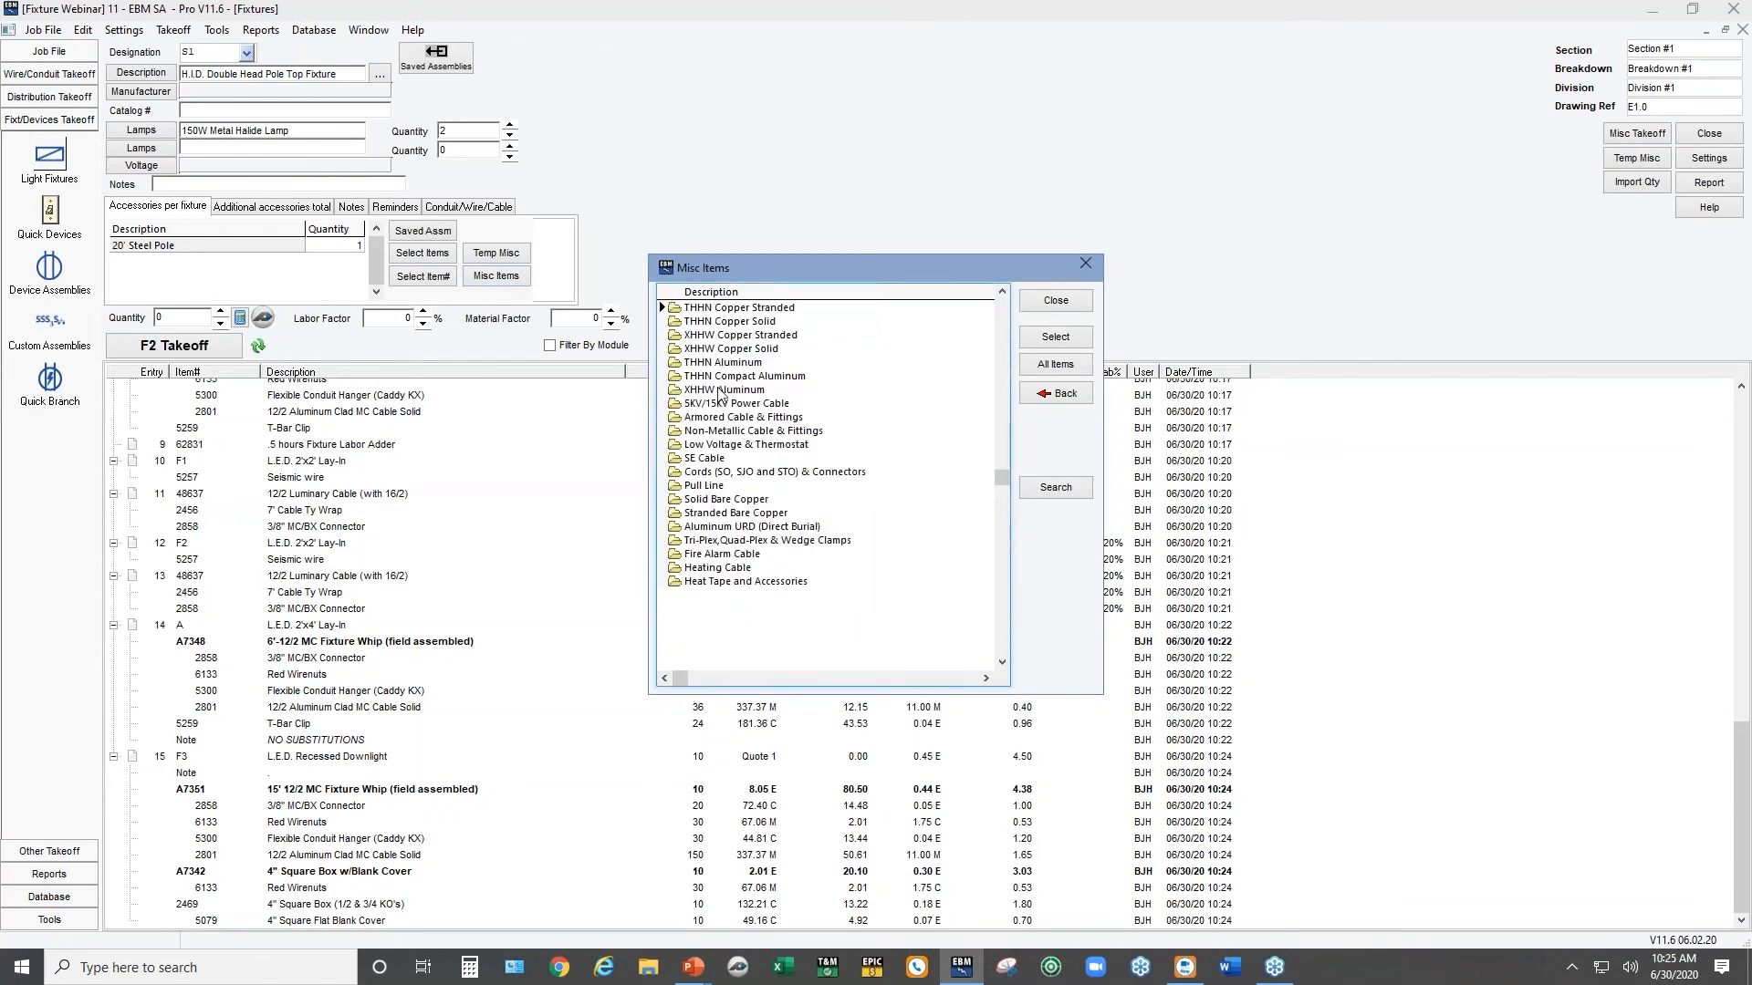
double_click(726, 308)
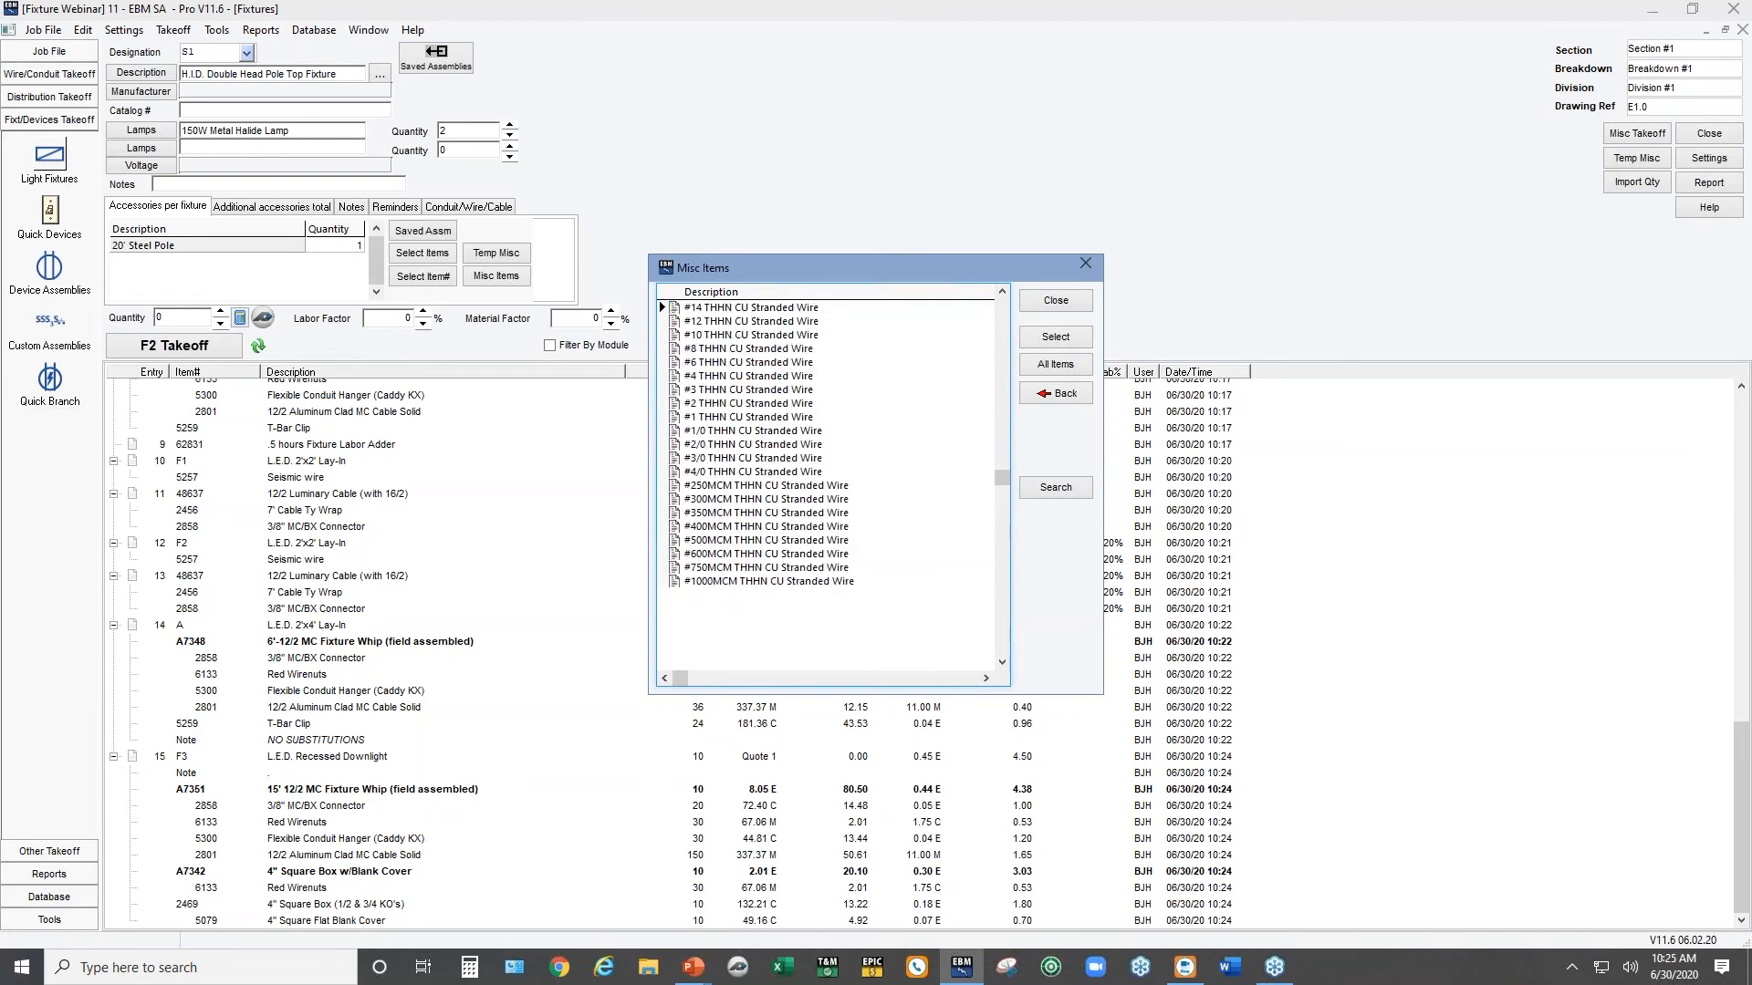
double_click(719, 336)
type("30")
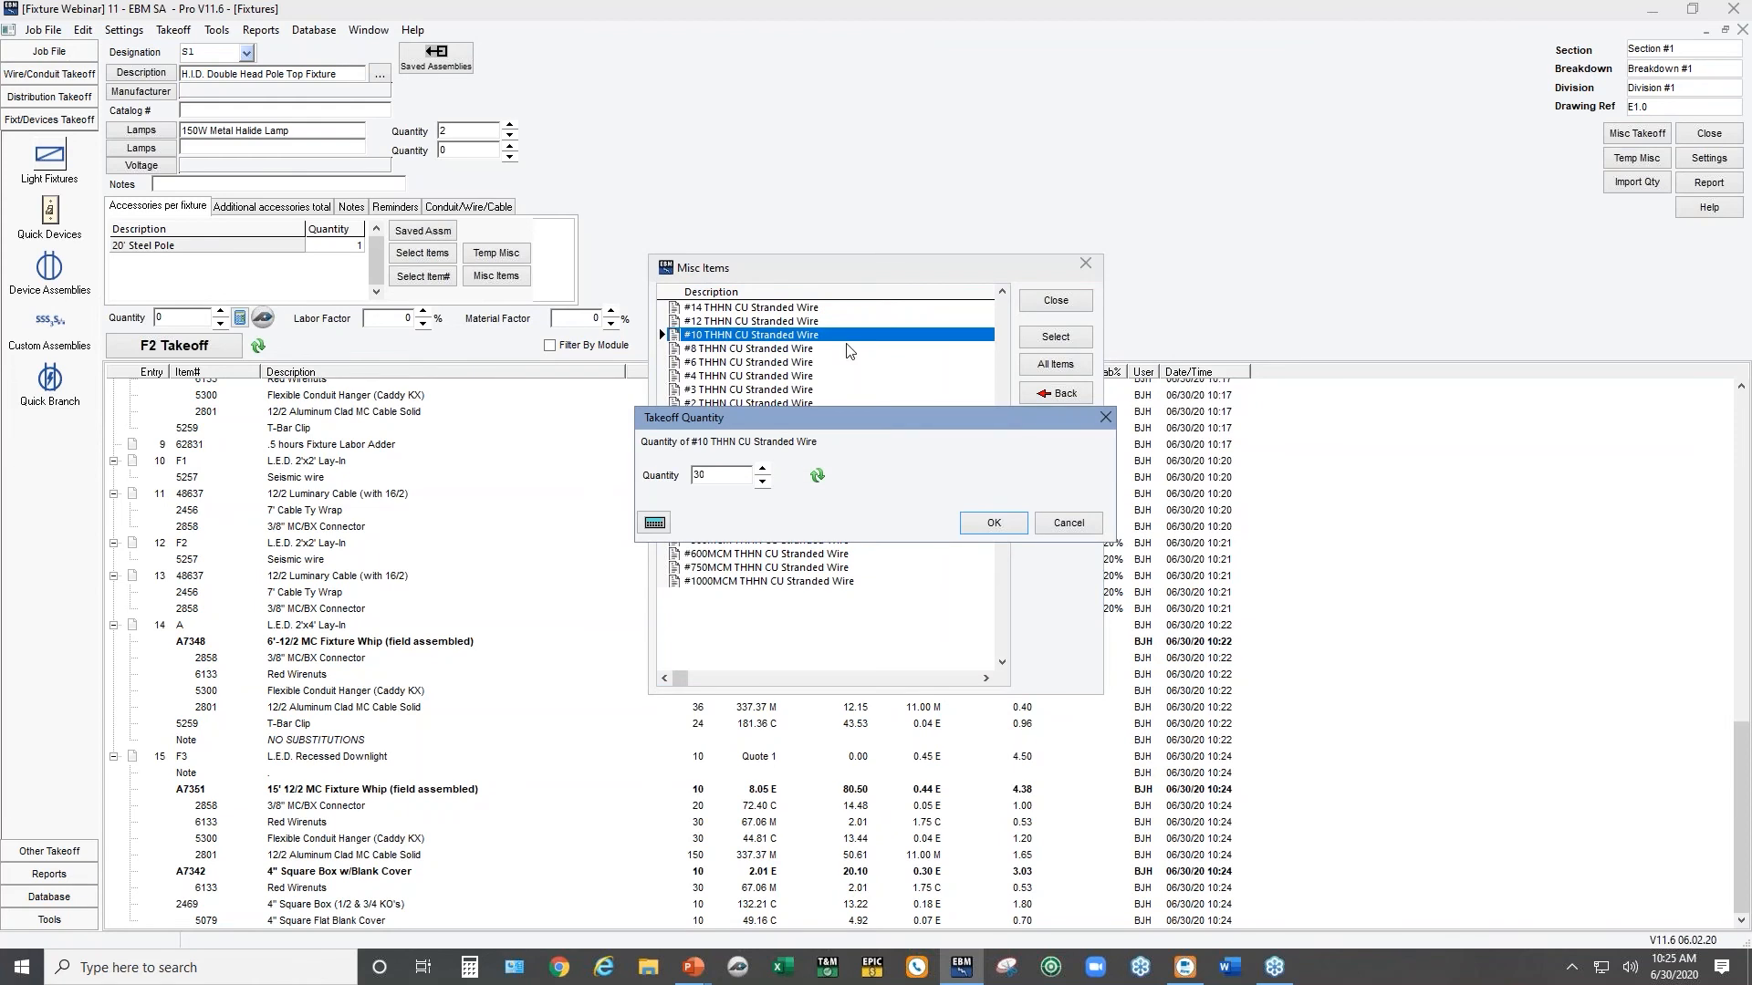
left_click(984, 530)
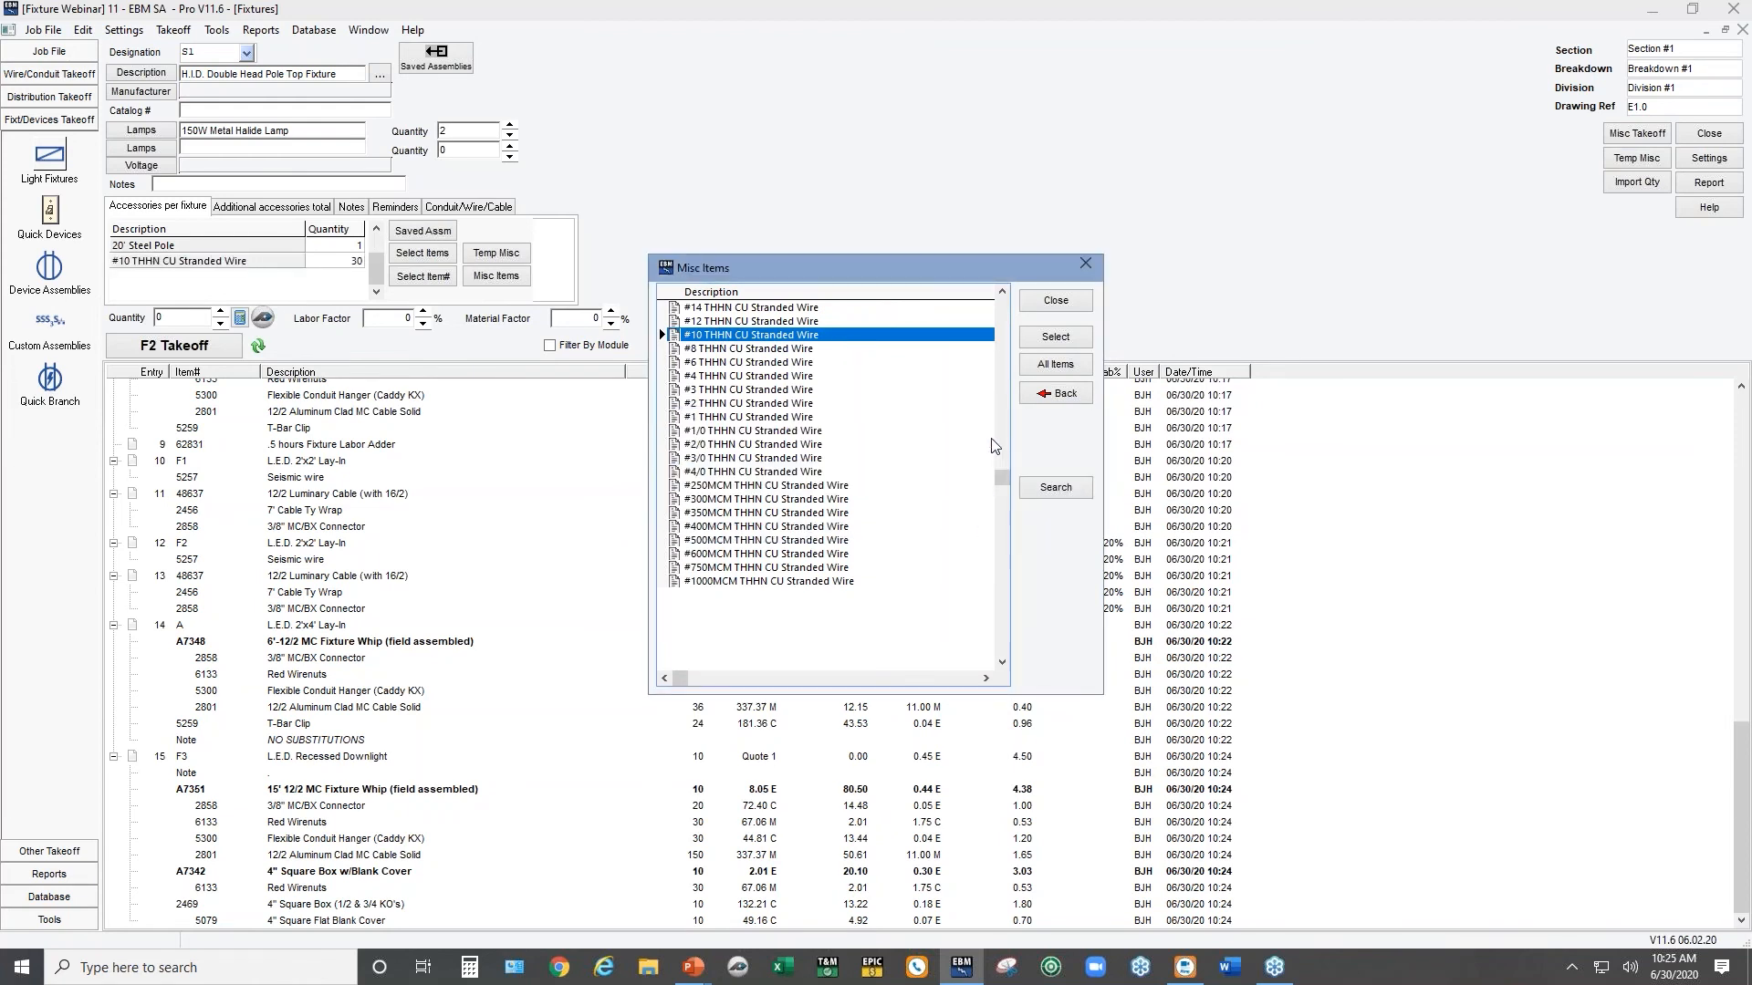
left_click(1023, 295)
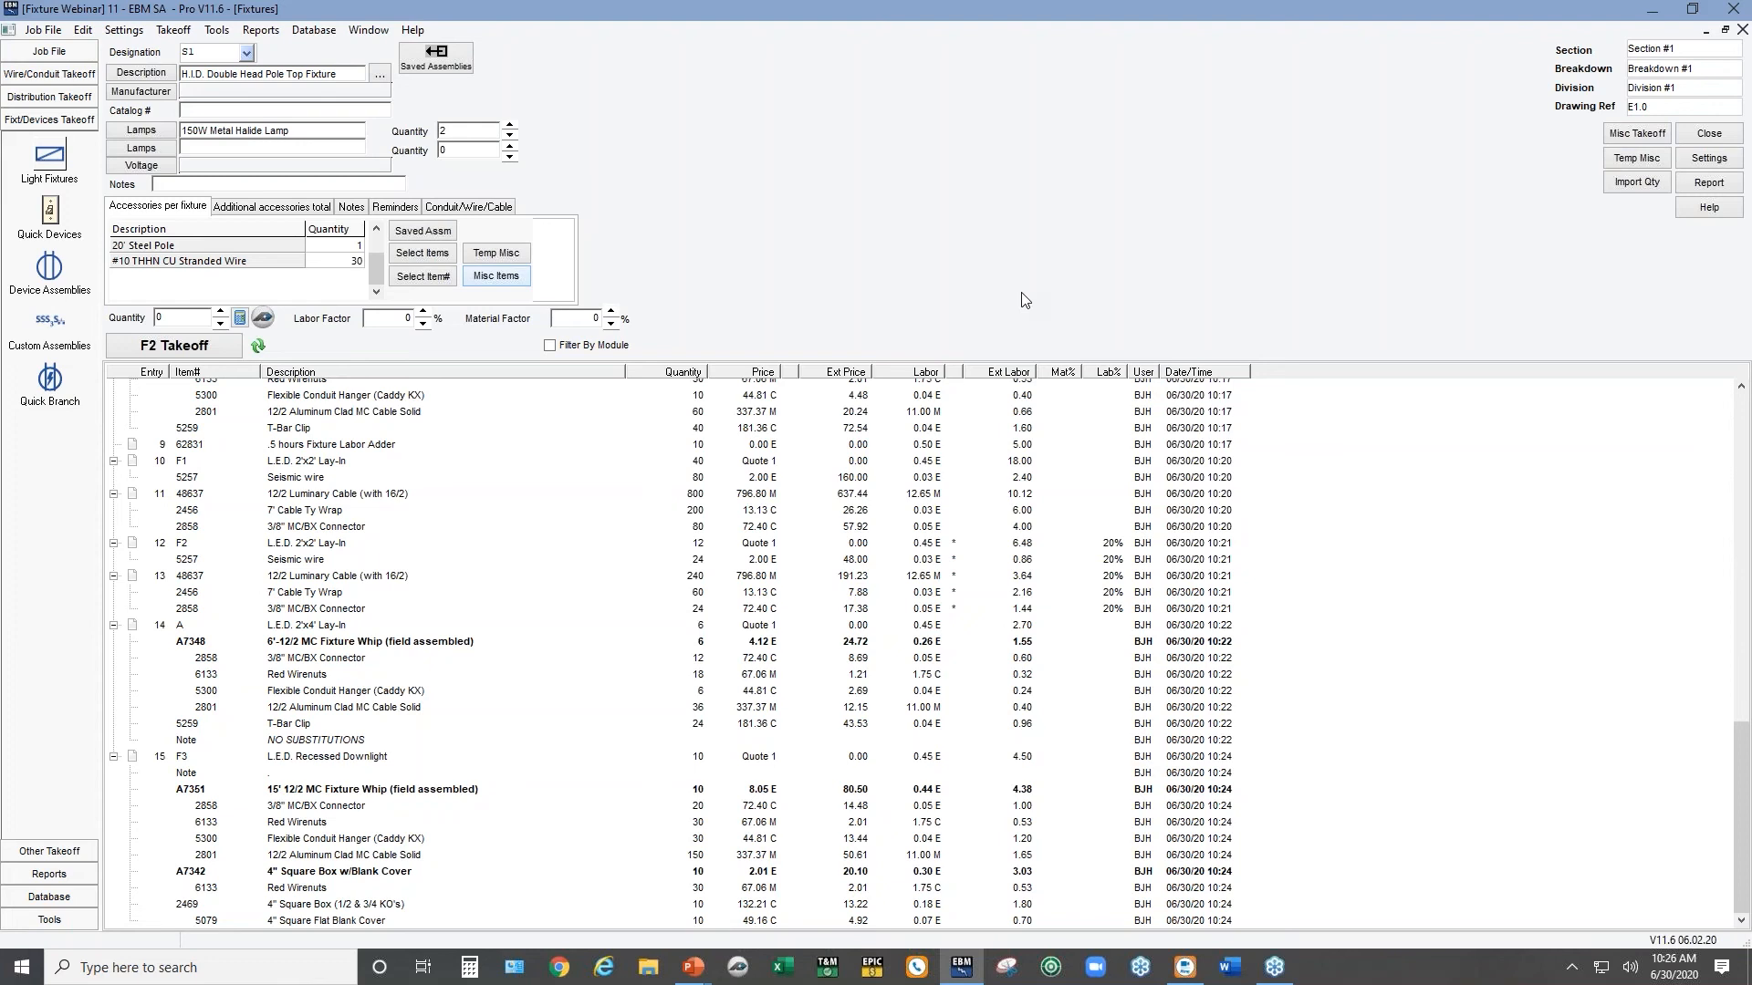
Create a temporary miscellaneous item named CONCRETE POLE BASE and add one per fixture to S1's accessories
left_click(501, 256)
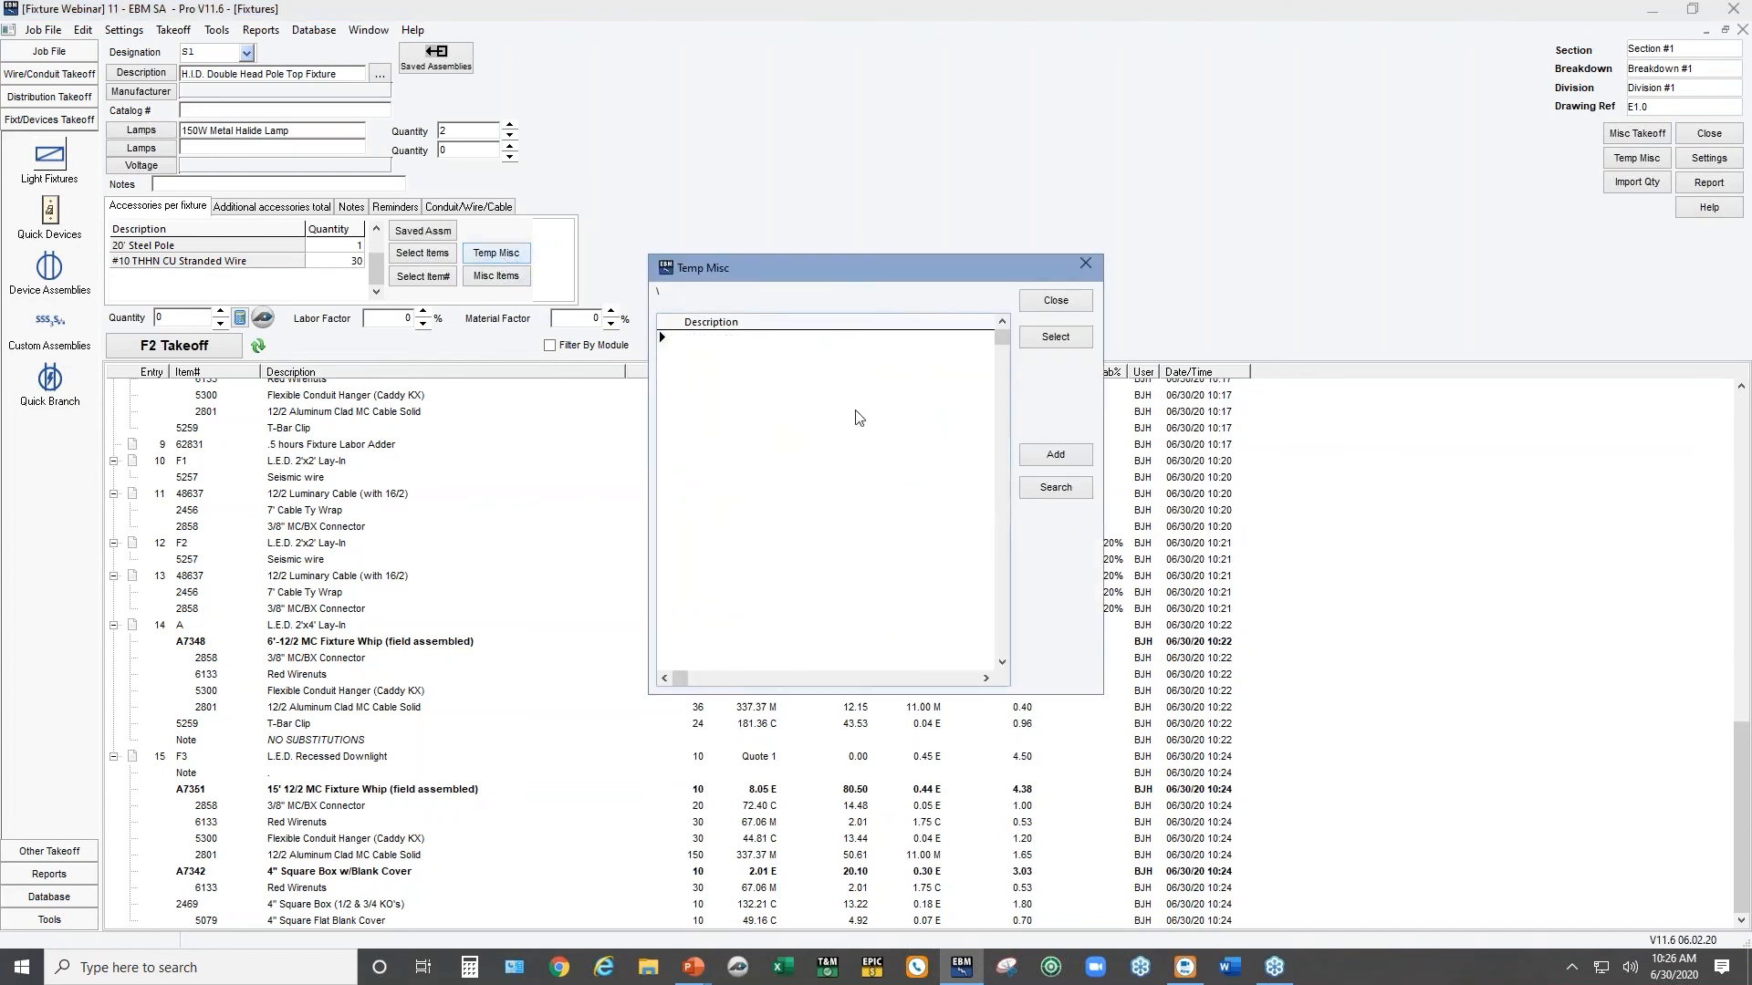
left_click(1042, 455)
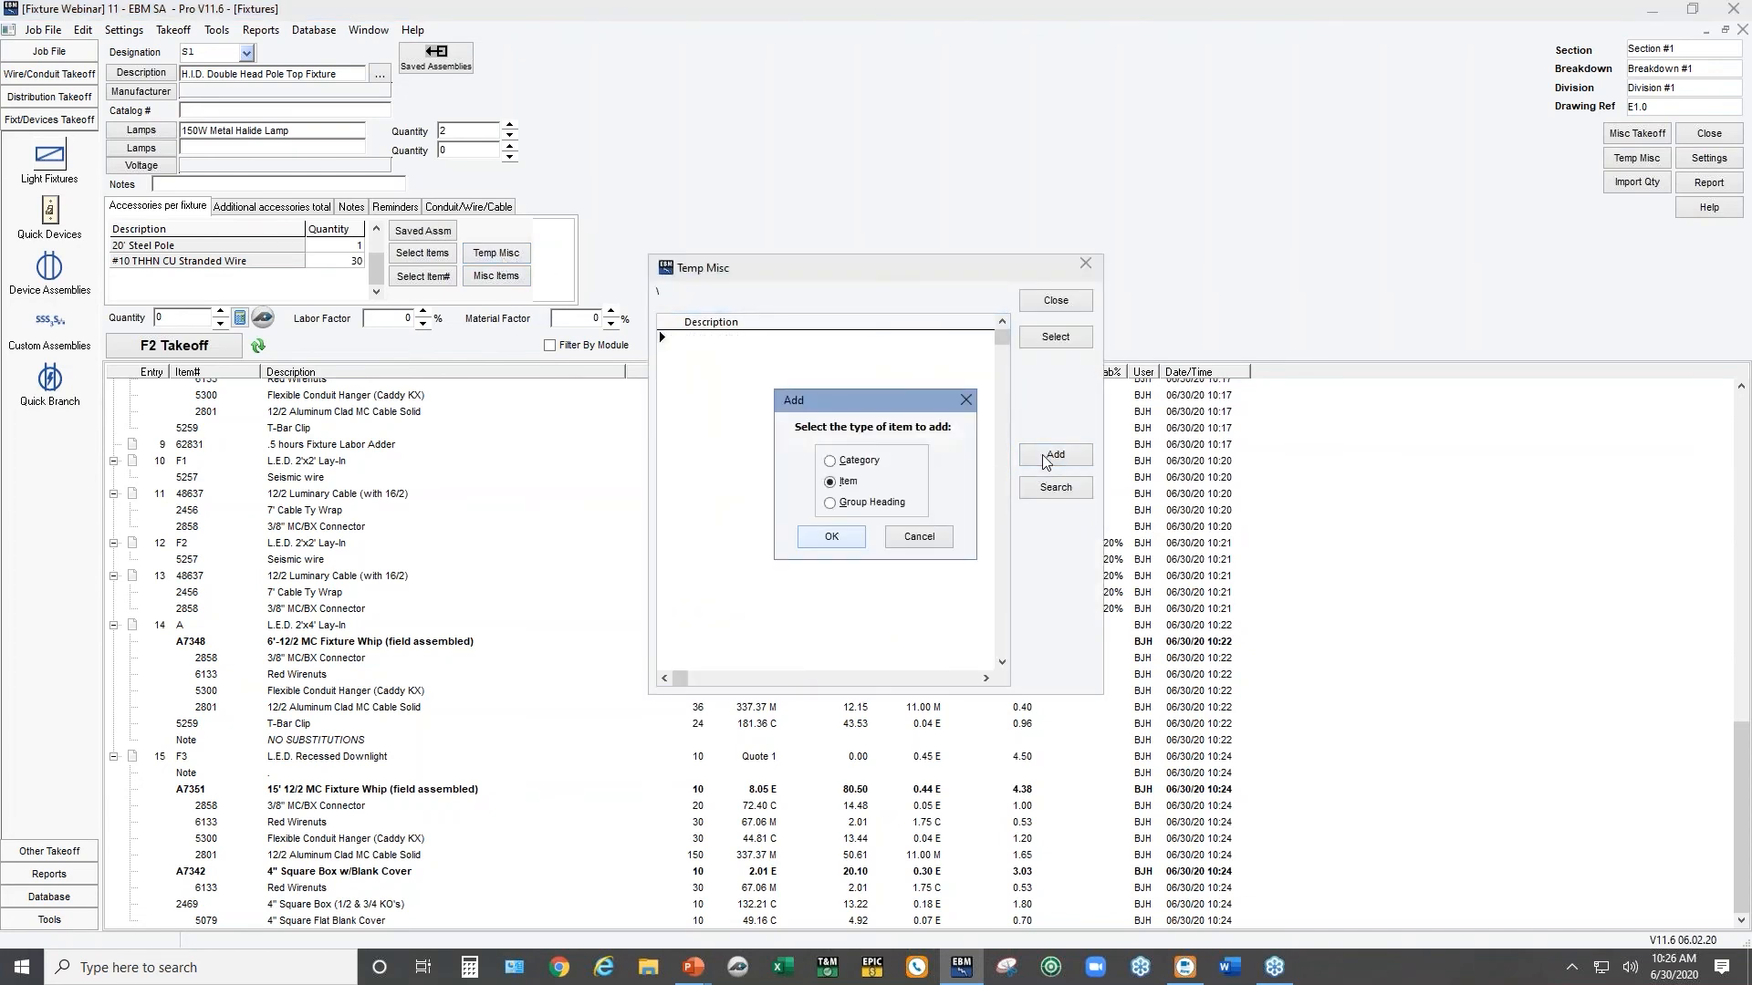
left_click(834, 537)
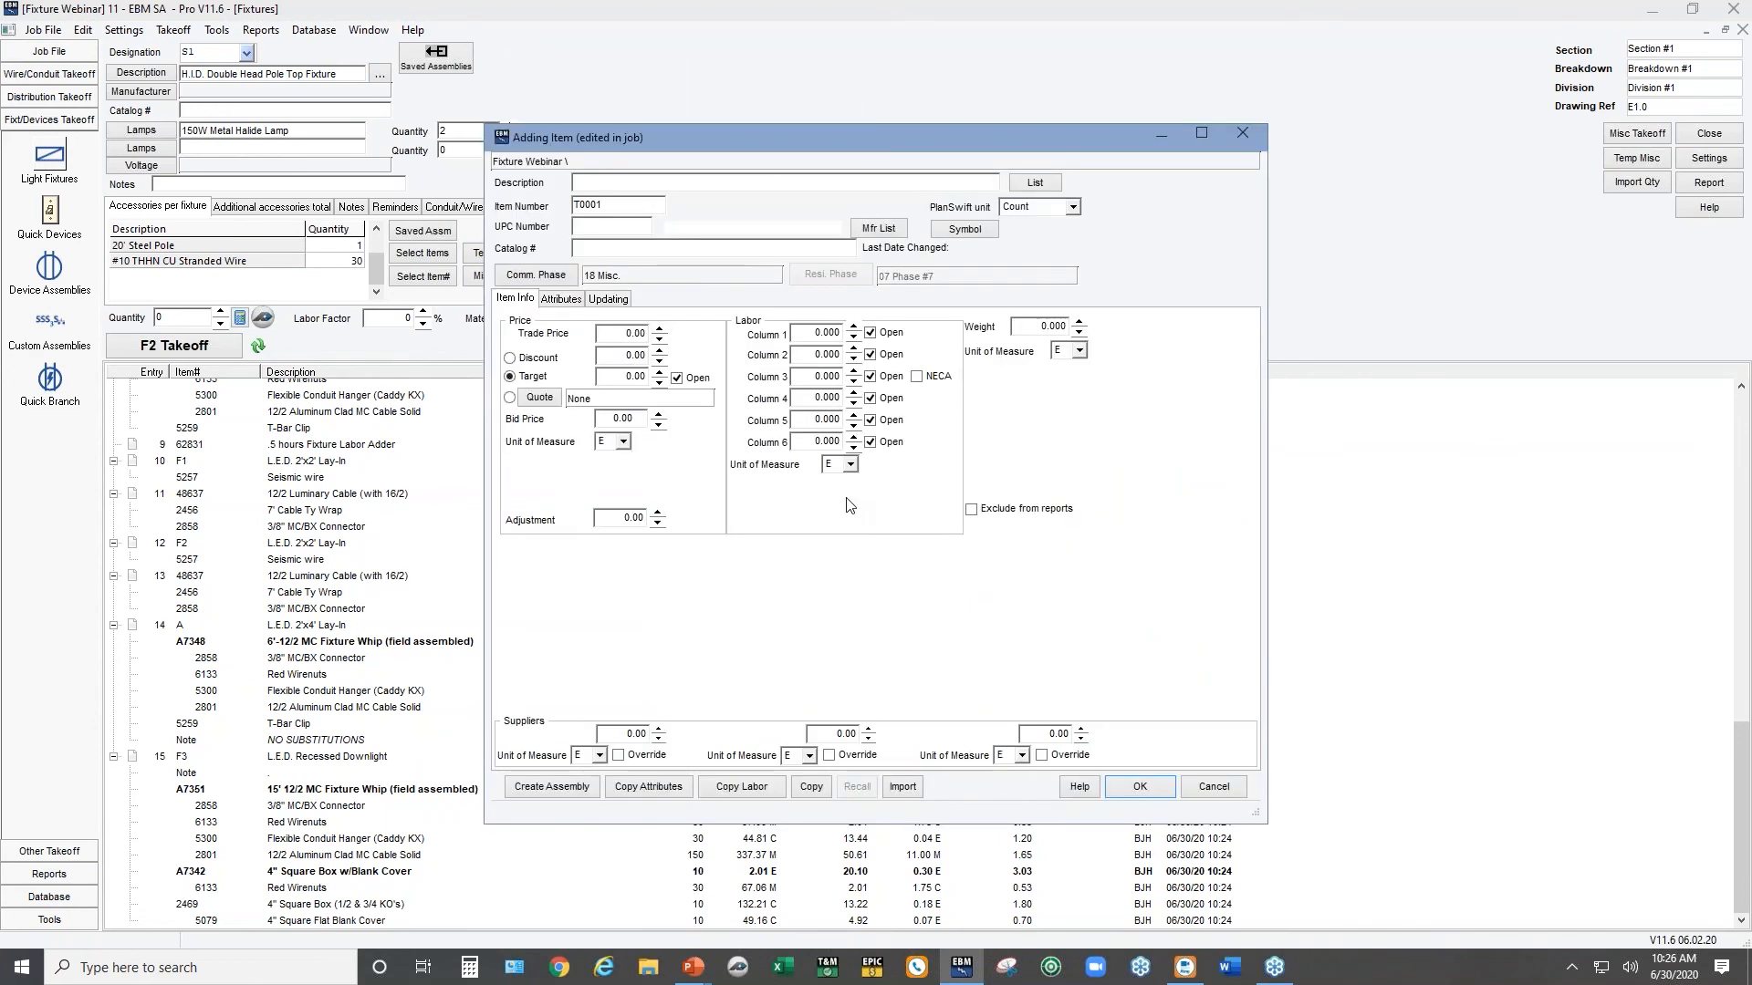
type("CONCRTE PO")
key("BackSpace")
key("BackSpace")
key("BackSpace")
key("BackSpace")
key("BackSpace")
key("BackSpace")
type("ETE POLE BASE")
left_click(1125, 790)
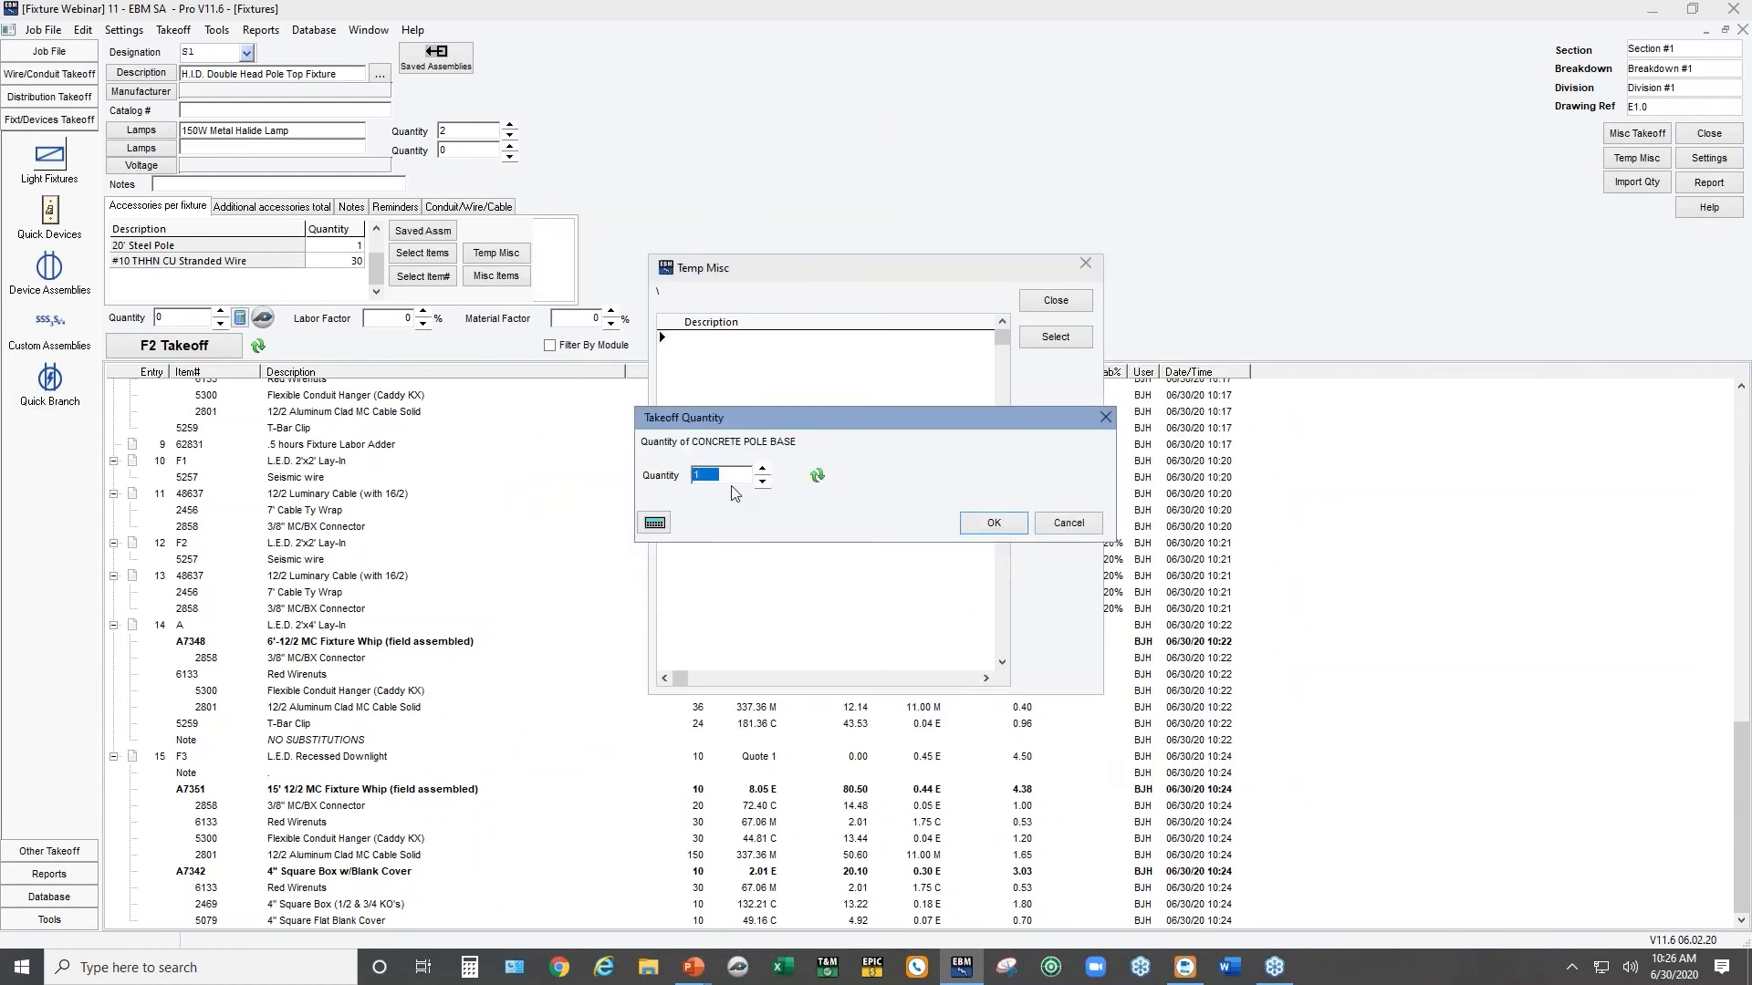
left_click(1010, 531)
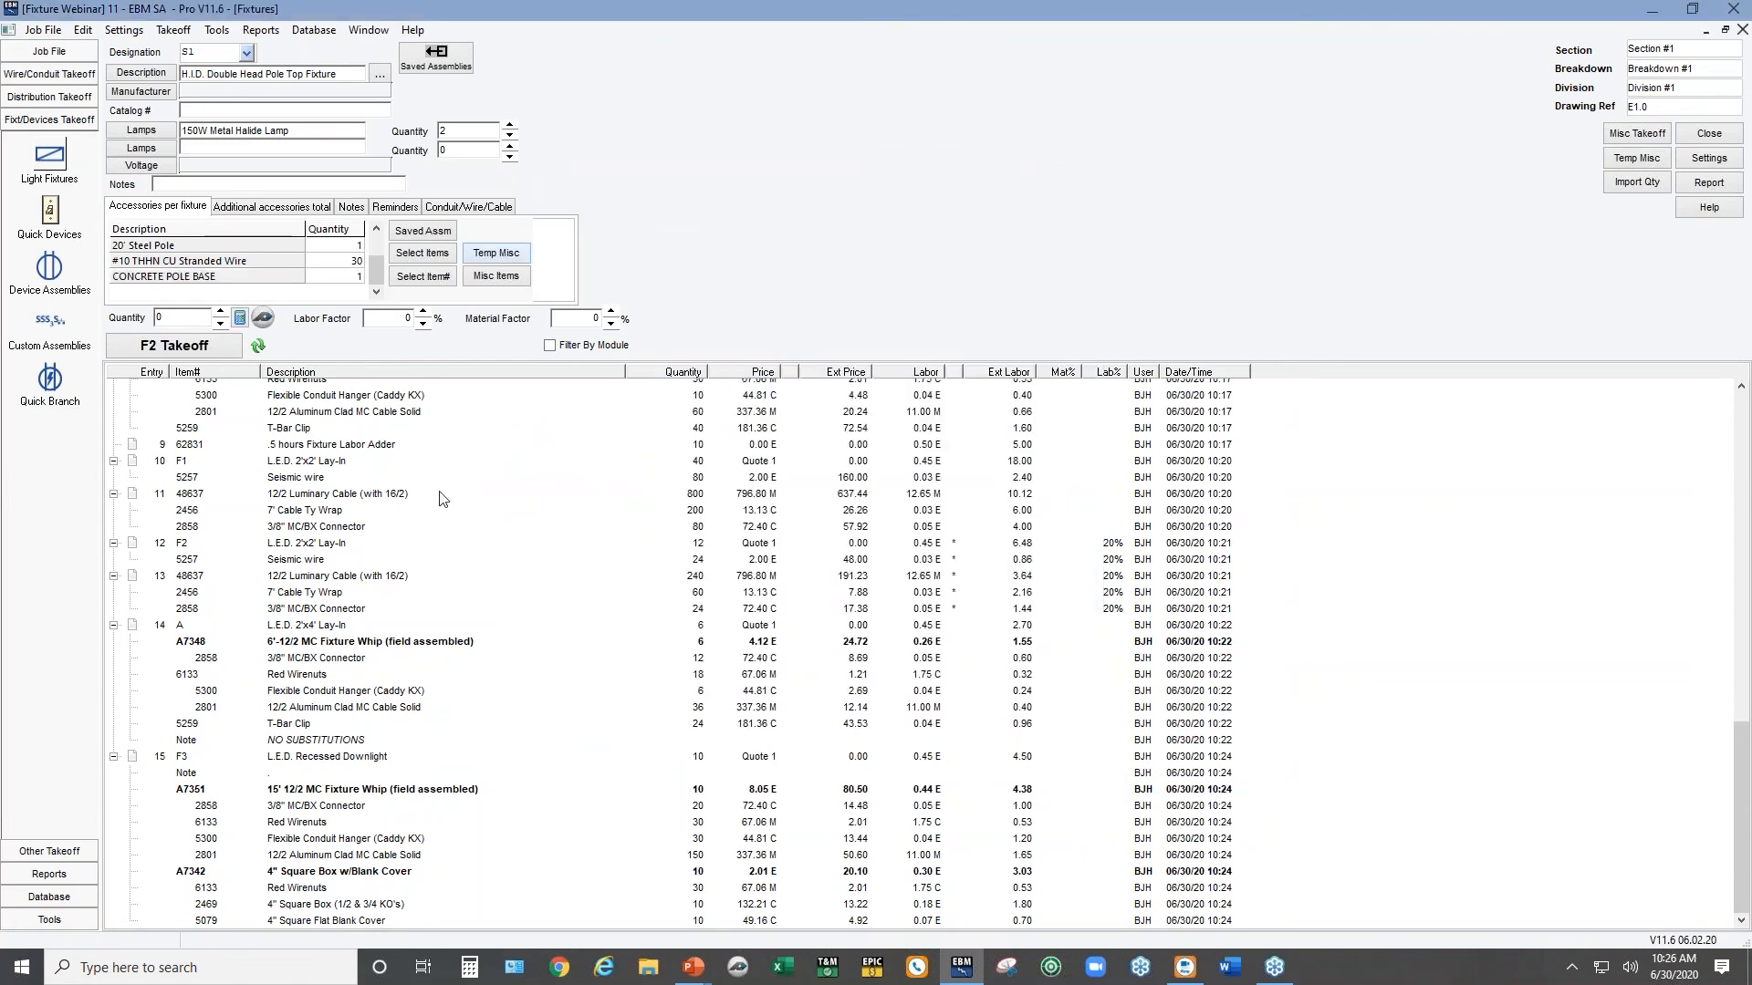
Set fixture S1's quantity to 10 and take it off
double_click(181, 316)
type("10")
left_click(143, 348)
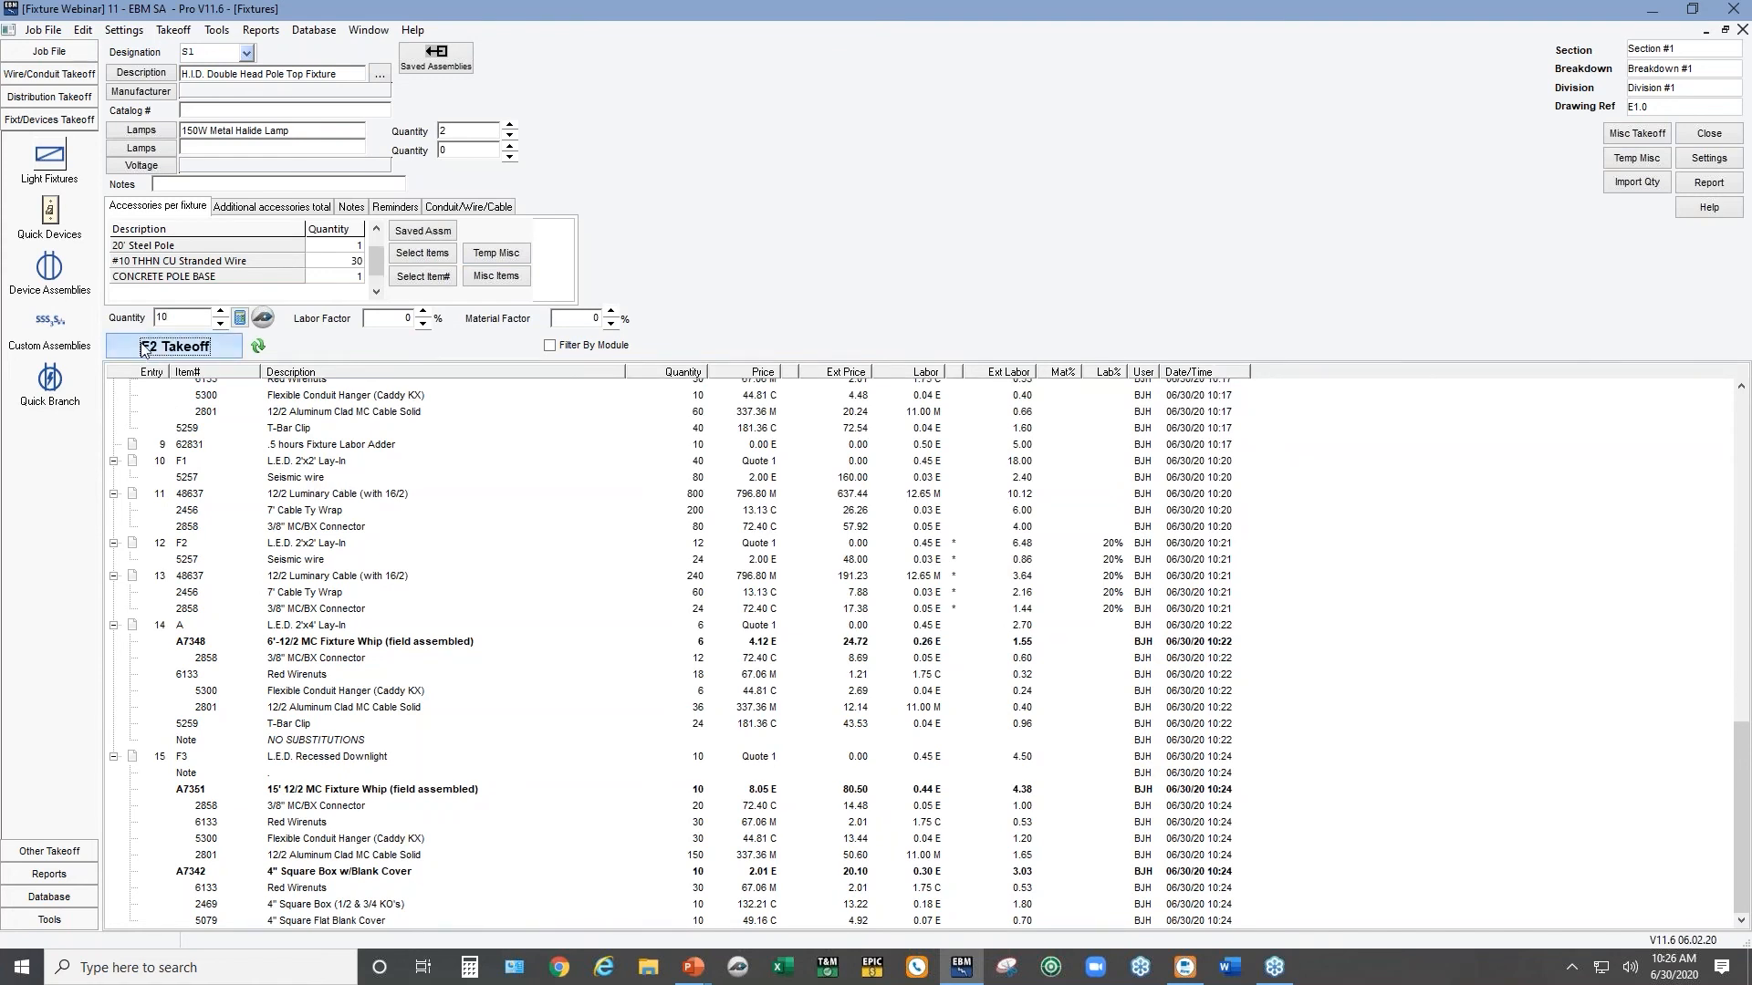
Start fixture S2 with the details and accessories of S1
type("S2")
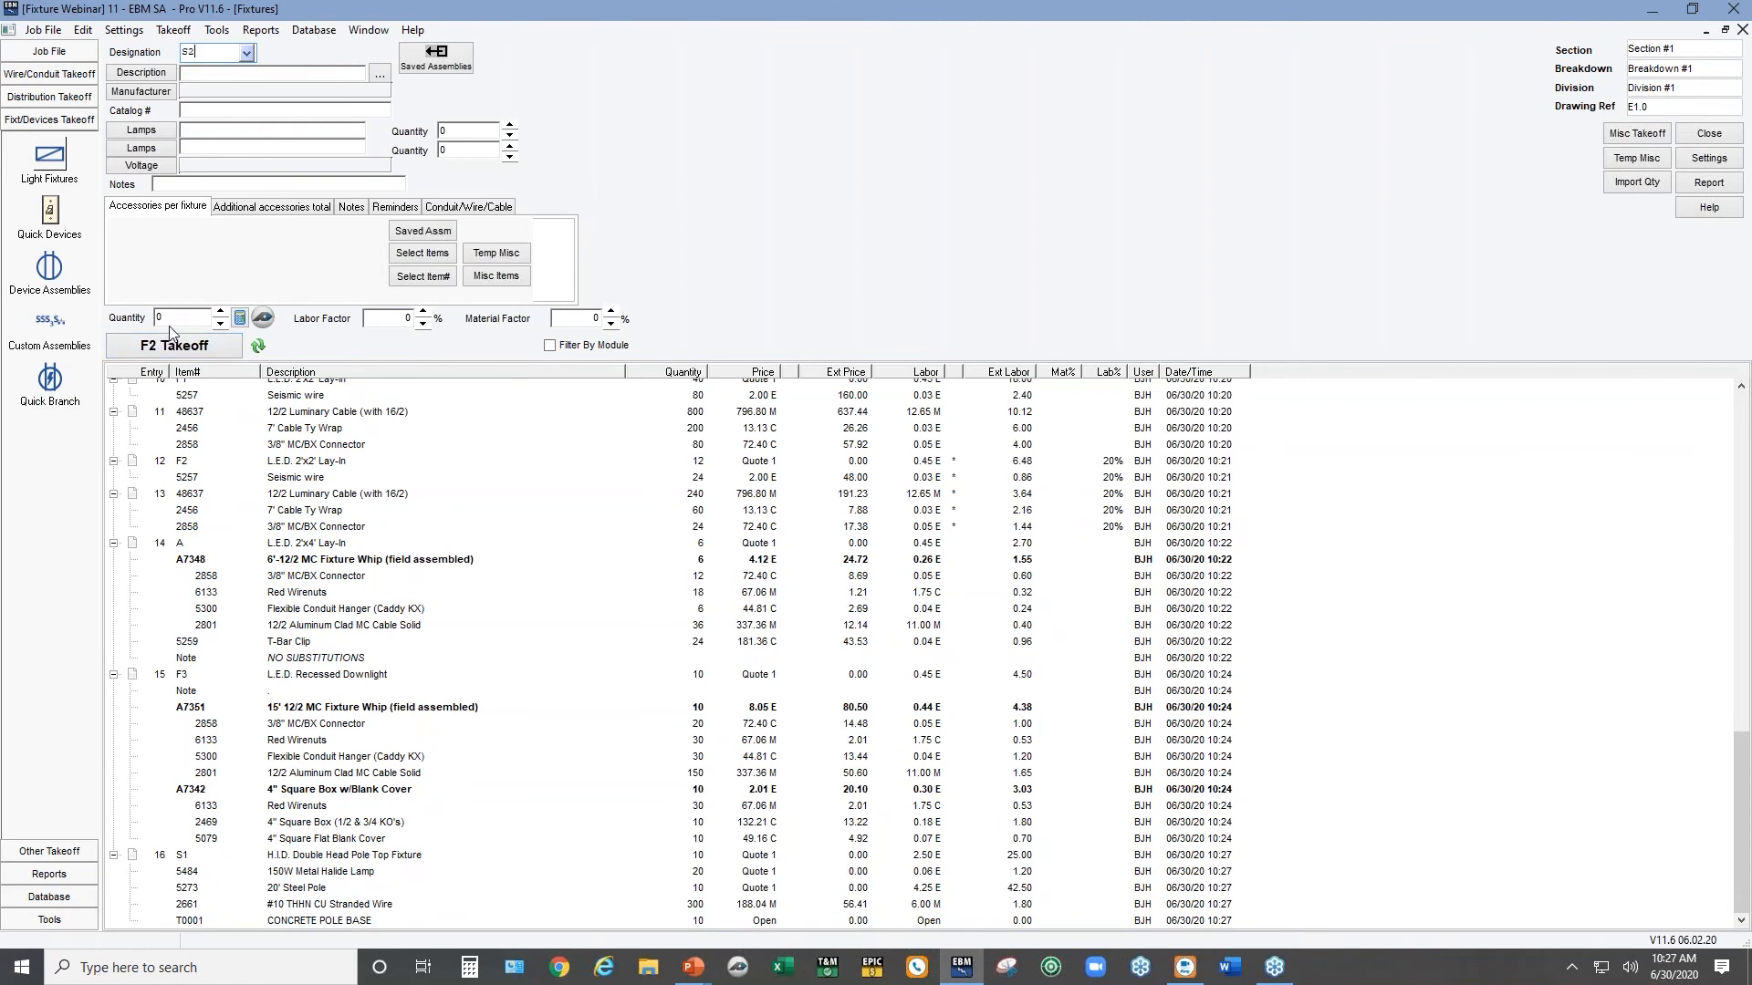
left_click(245, 53)
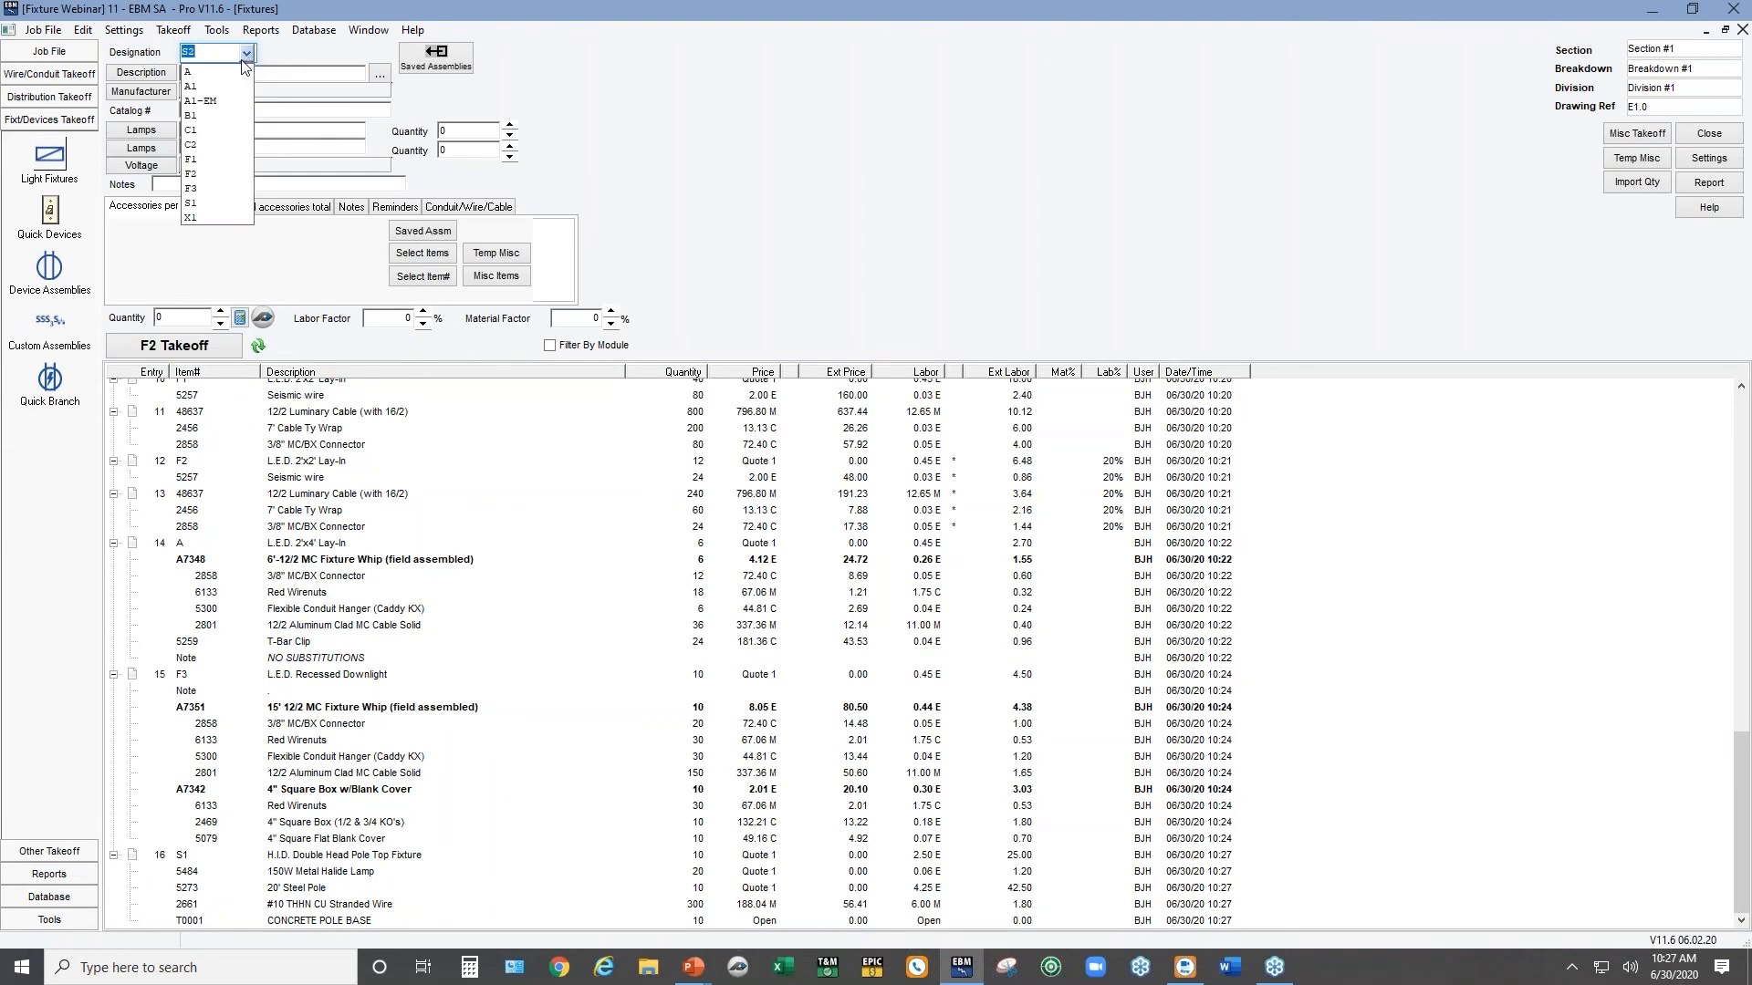
left_click(198, 205)
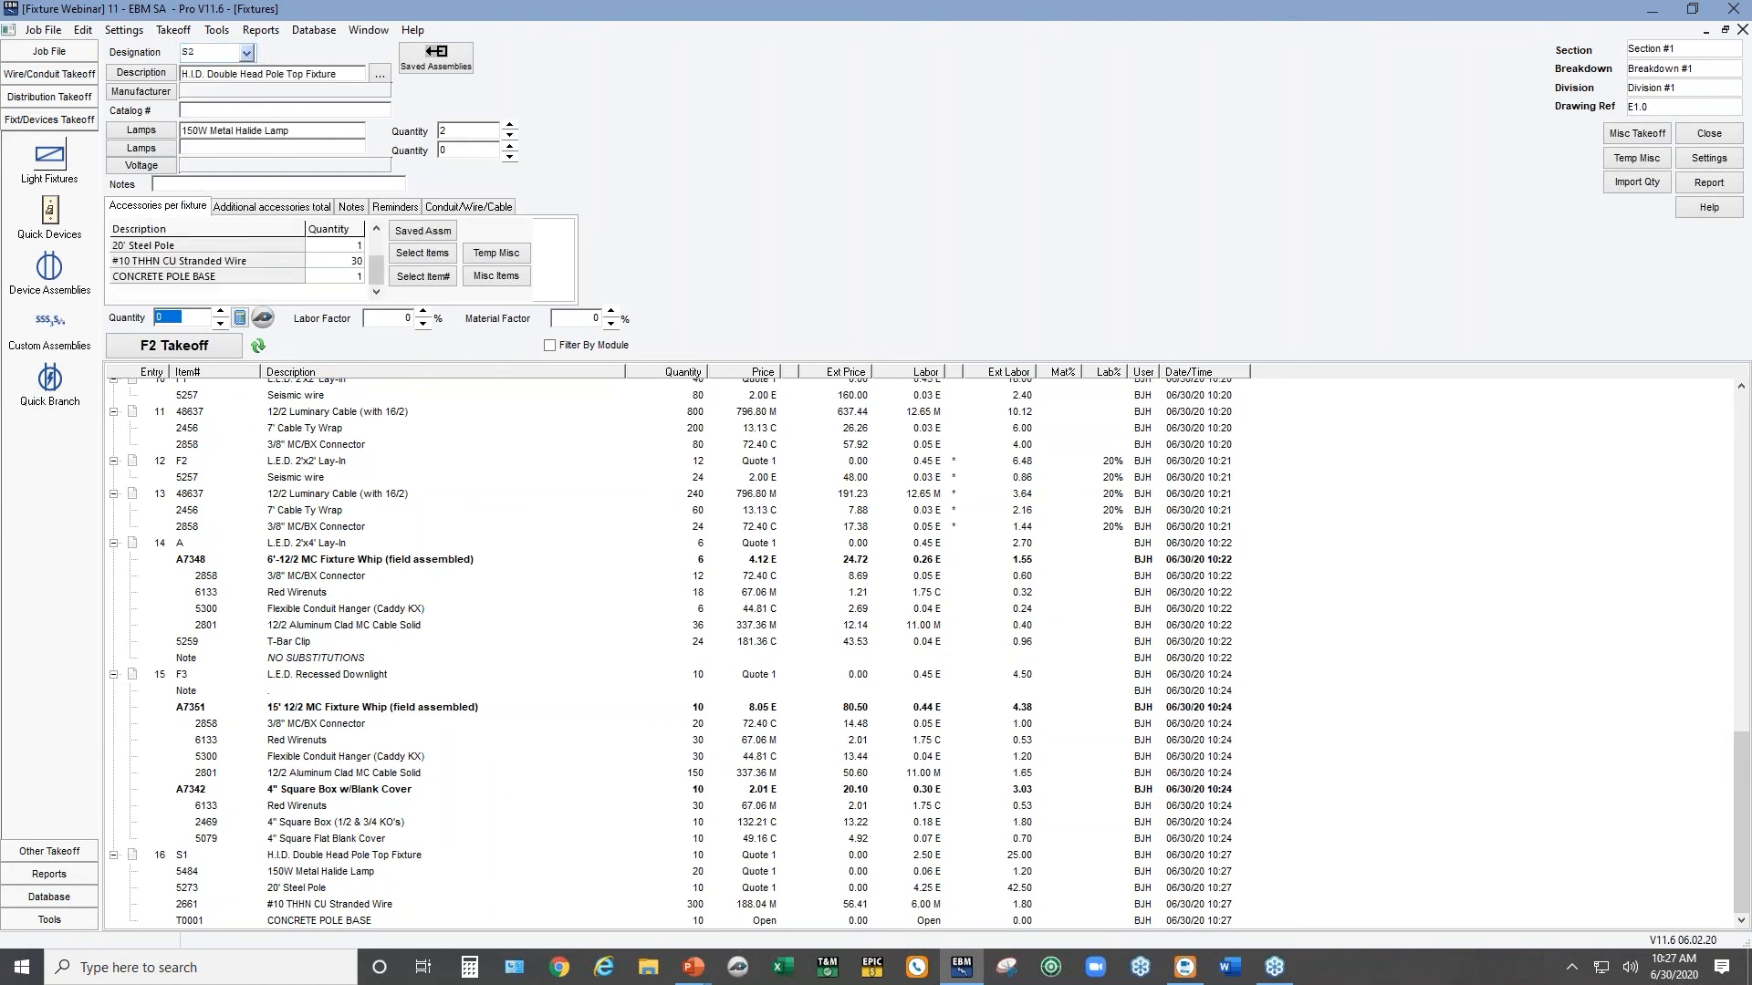
Change fixture S2's description to H.I.D. Single Head Pole Top Fixture and set its lamp quantity to 1
left_click(154, 73)
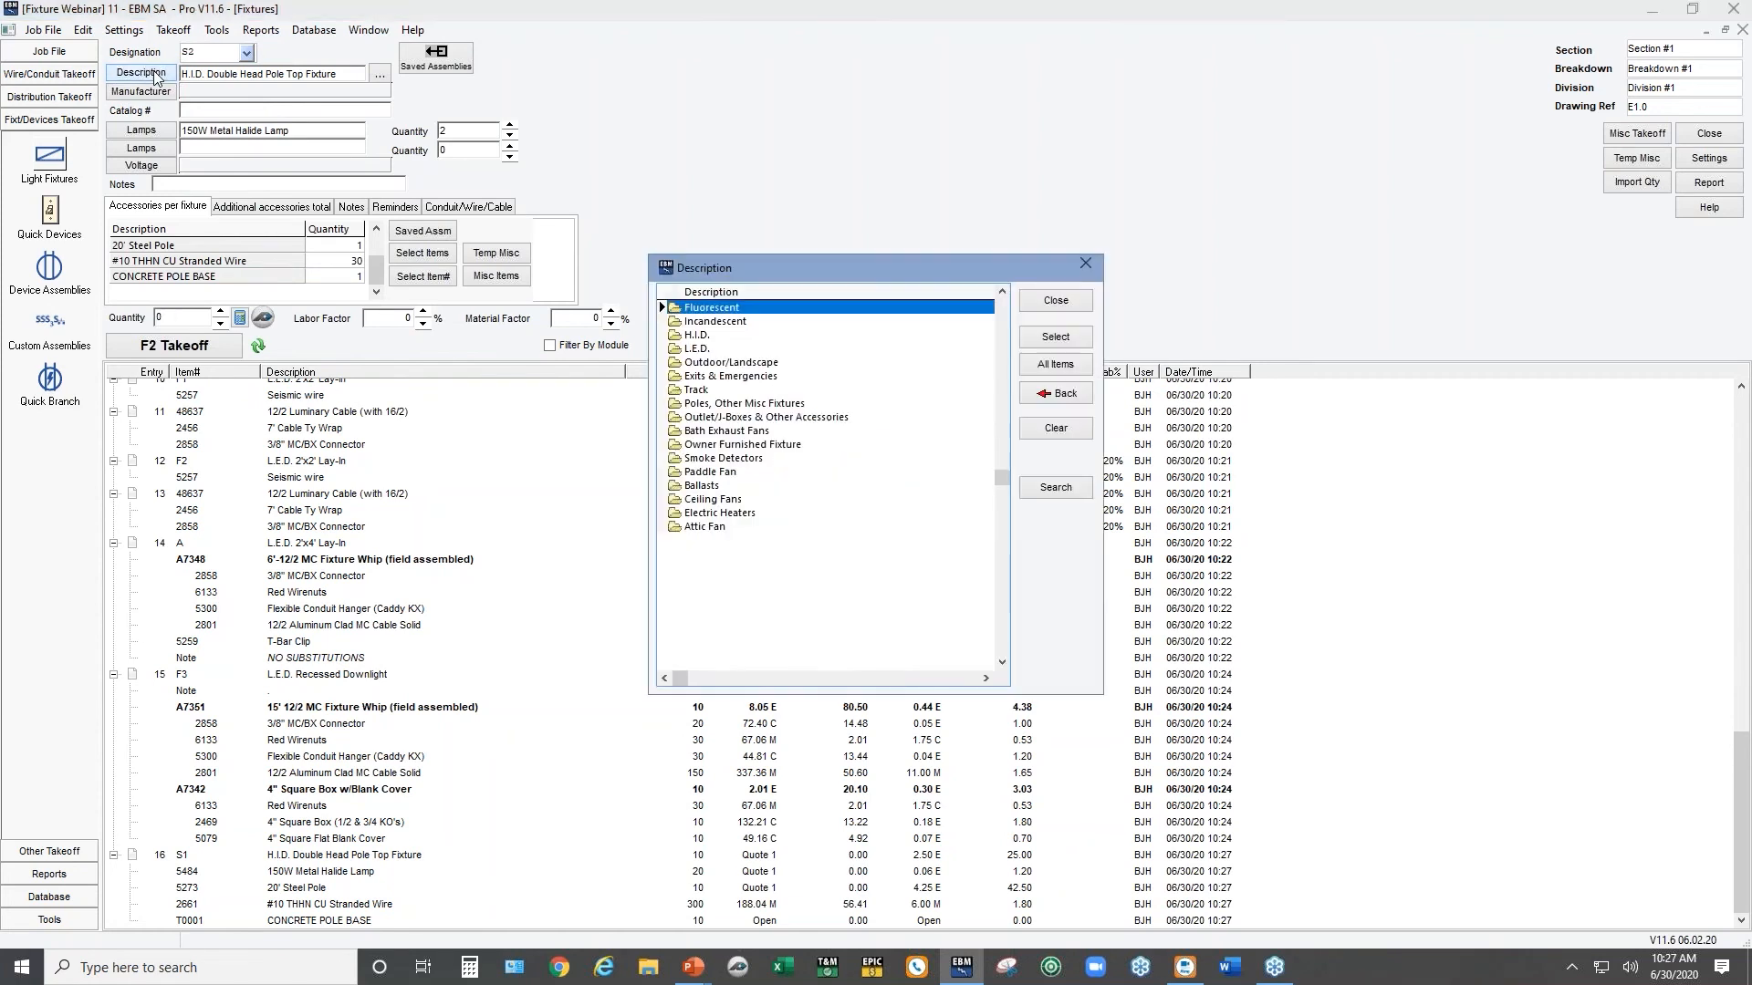
double_click(730, 363)
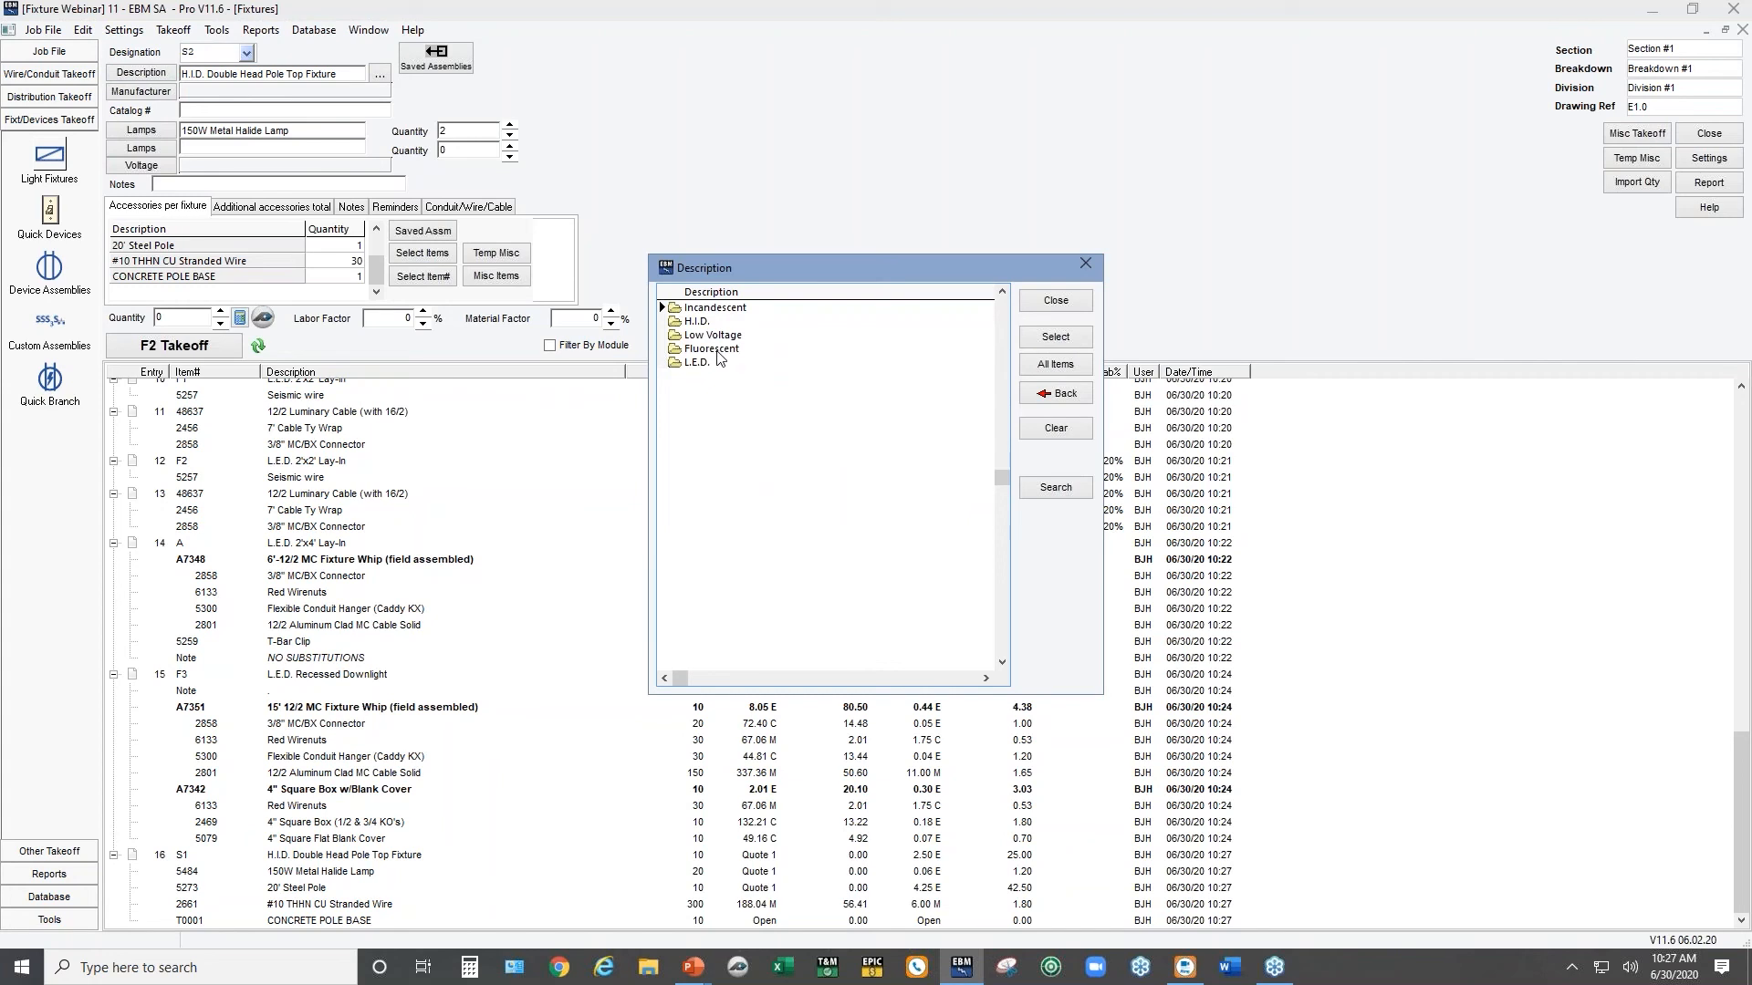
double_click(700, 323)
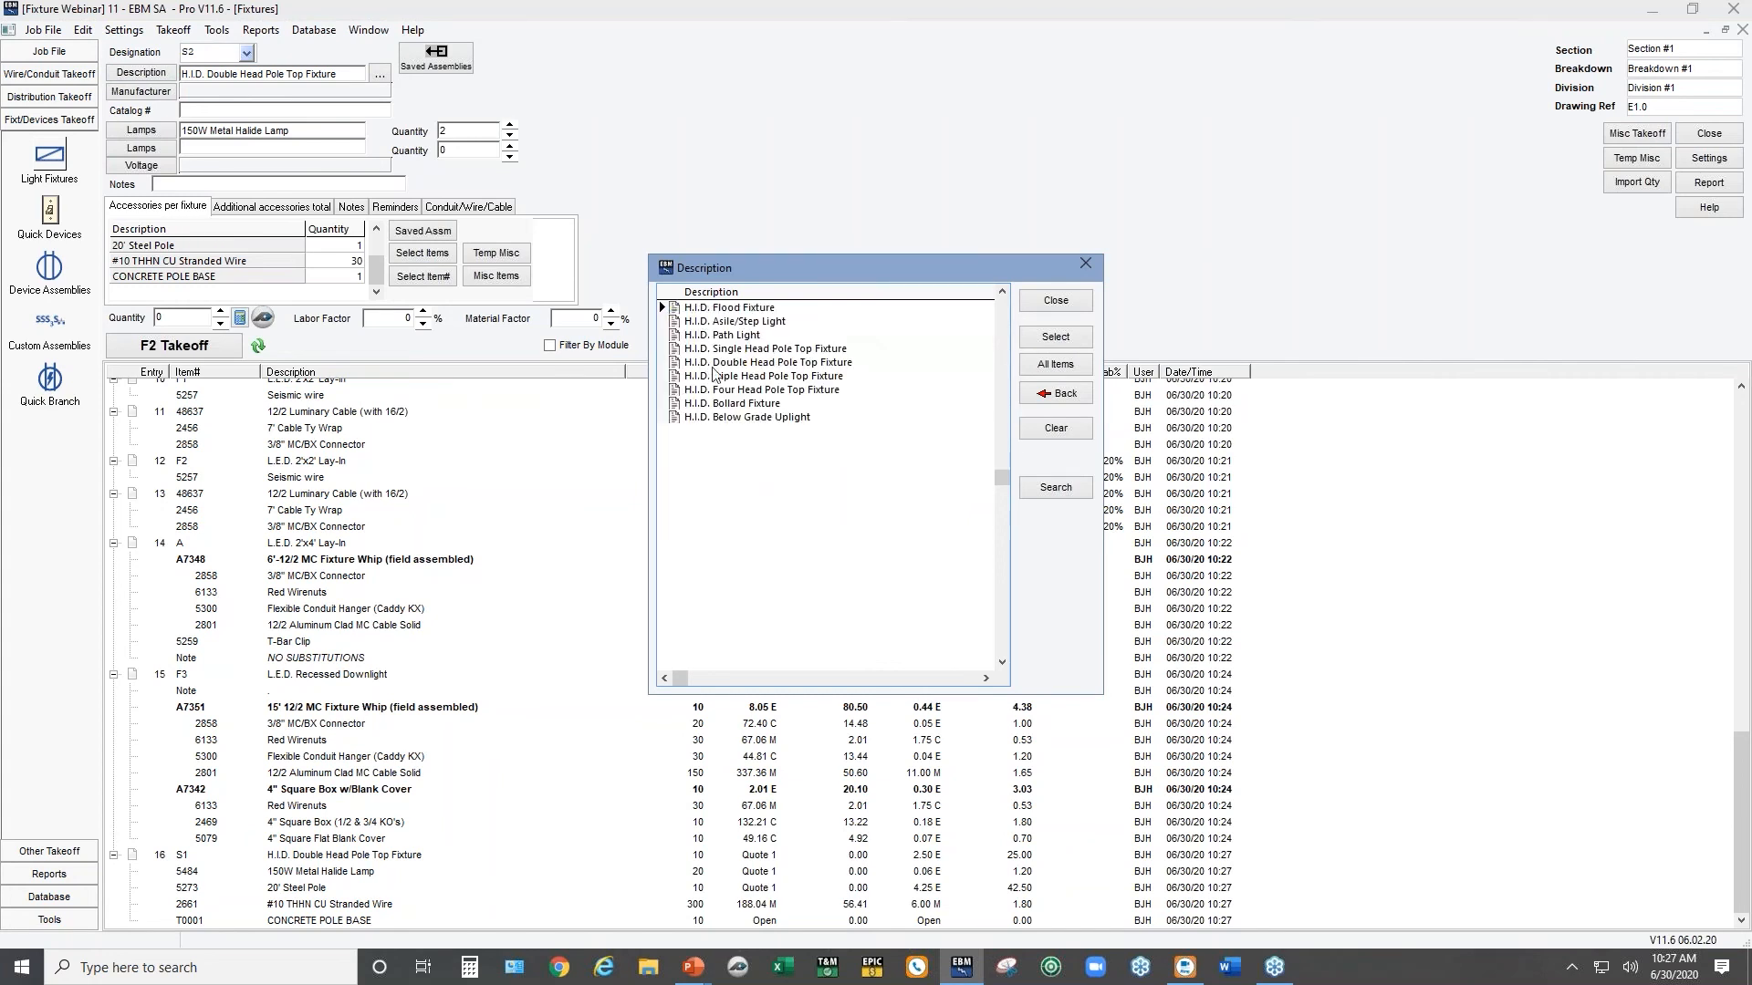
double_click(717, 348)
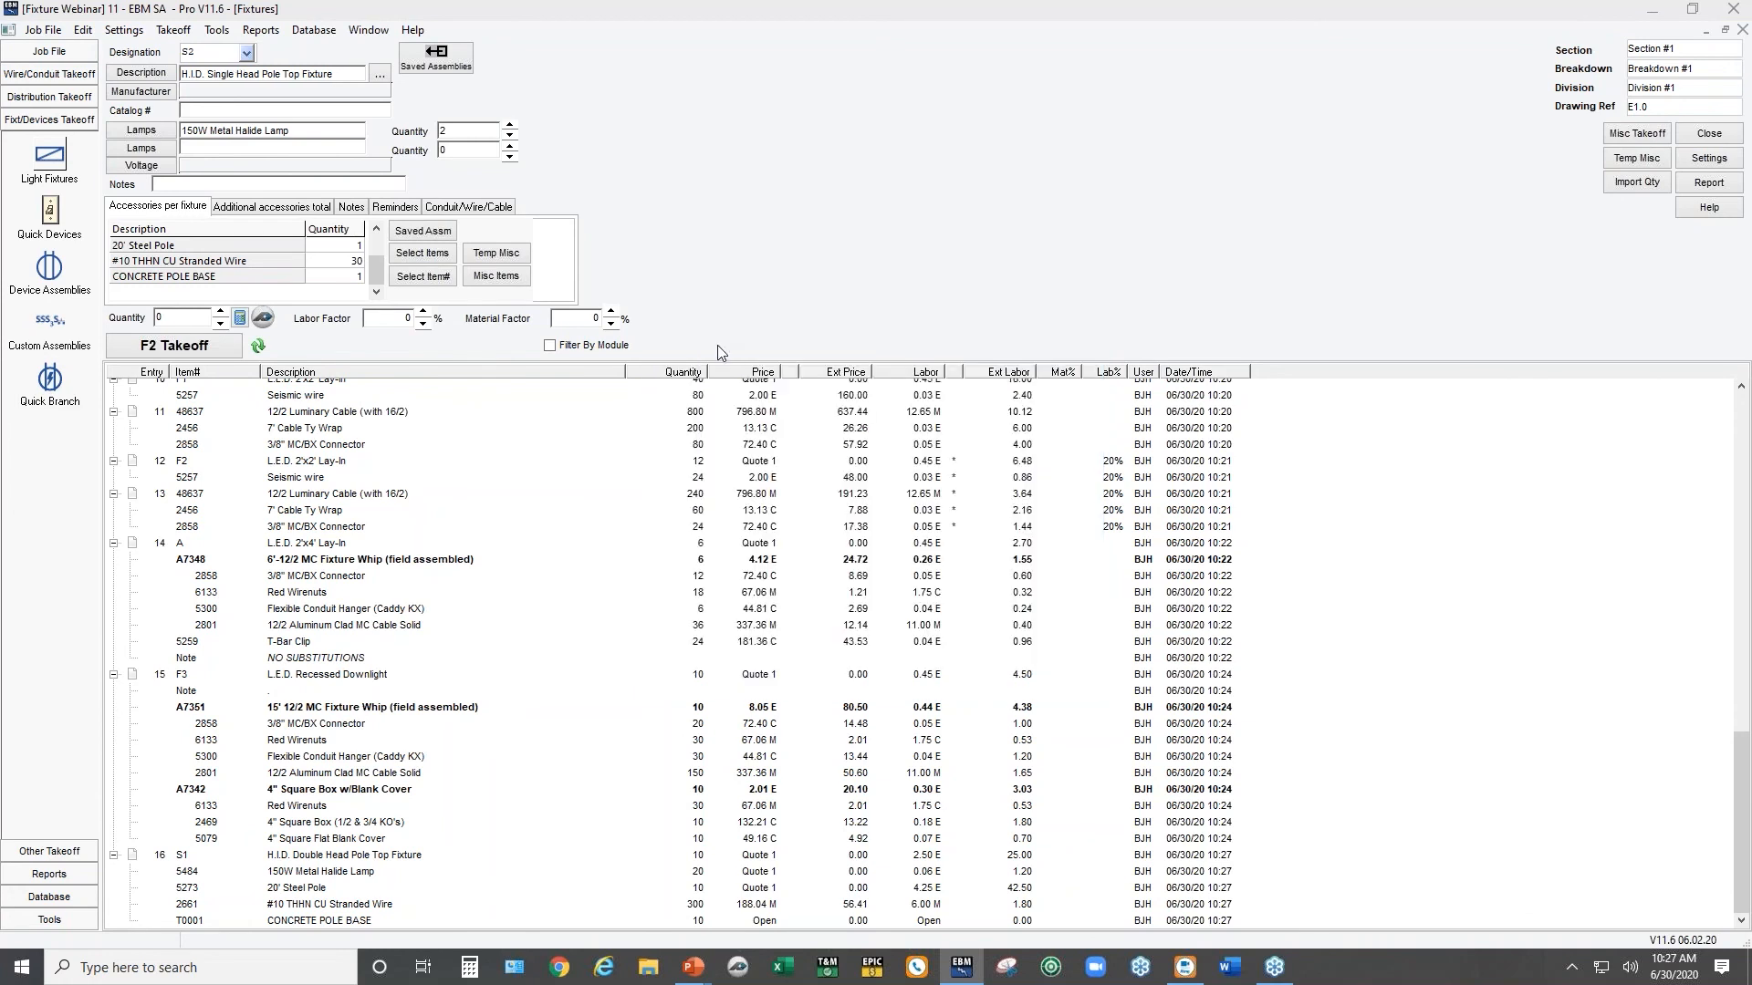
left_click(509, 136)
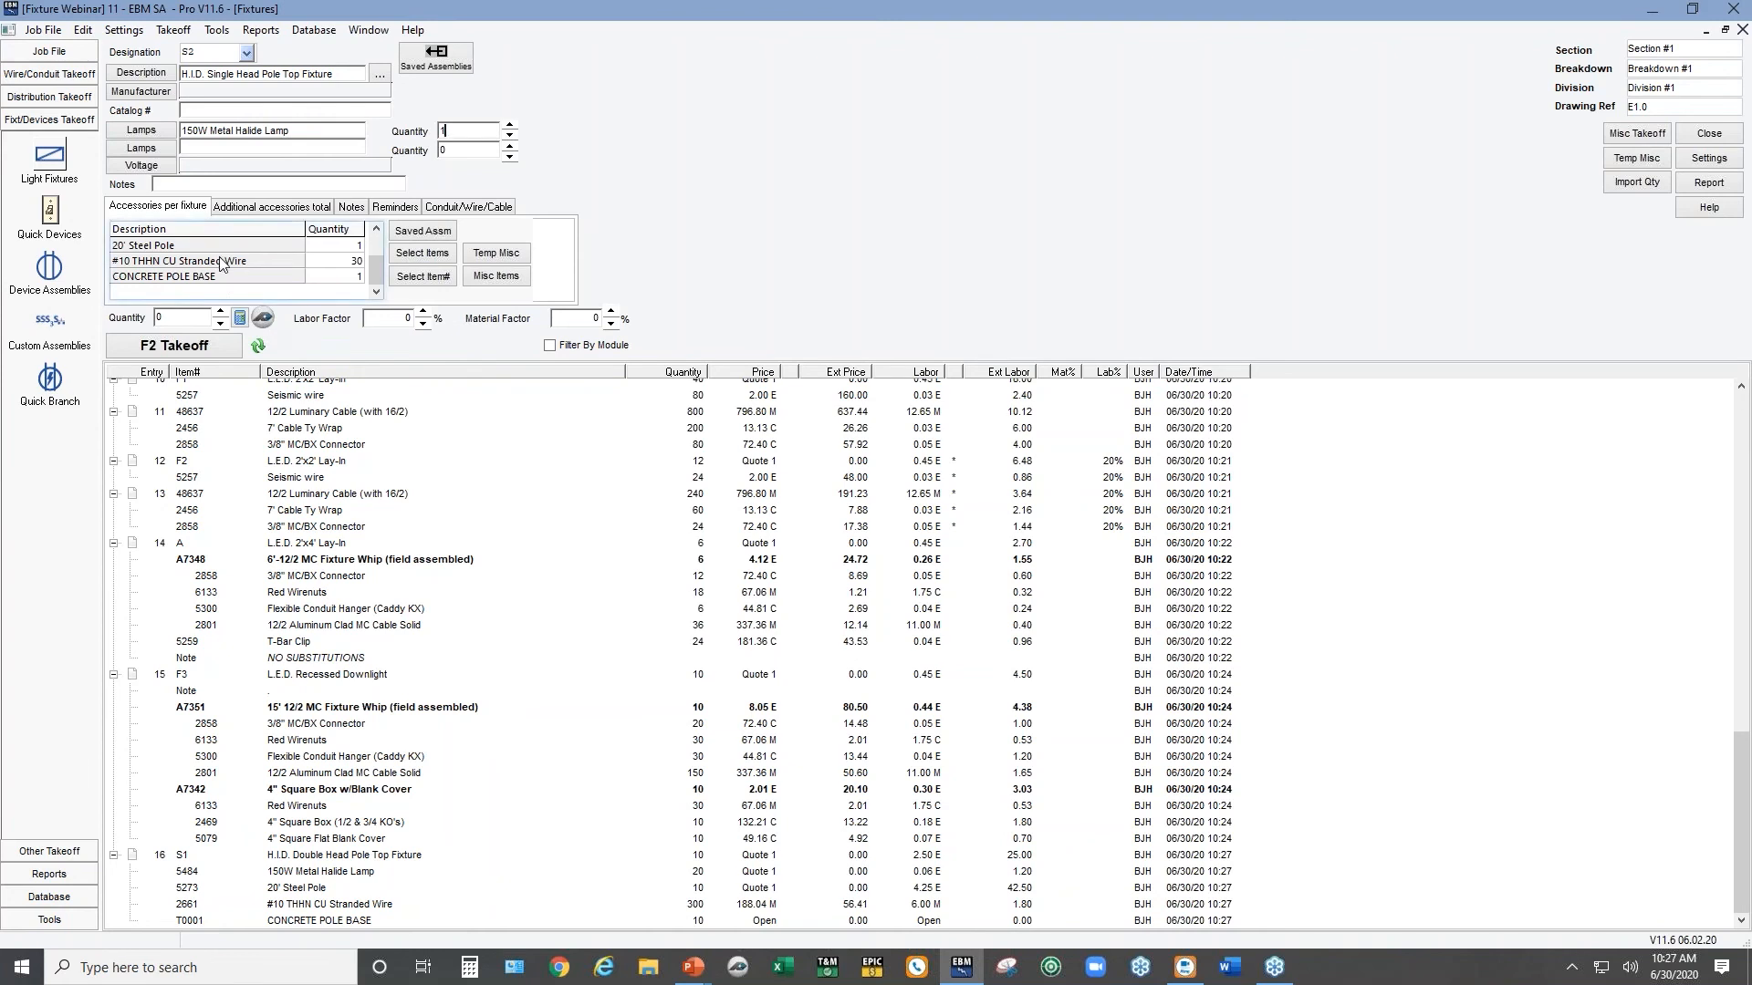
Set fixture S2's quantity to 5 and take it off
left_click(180, 320)
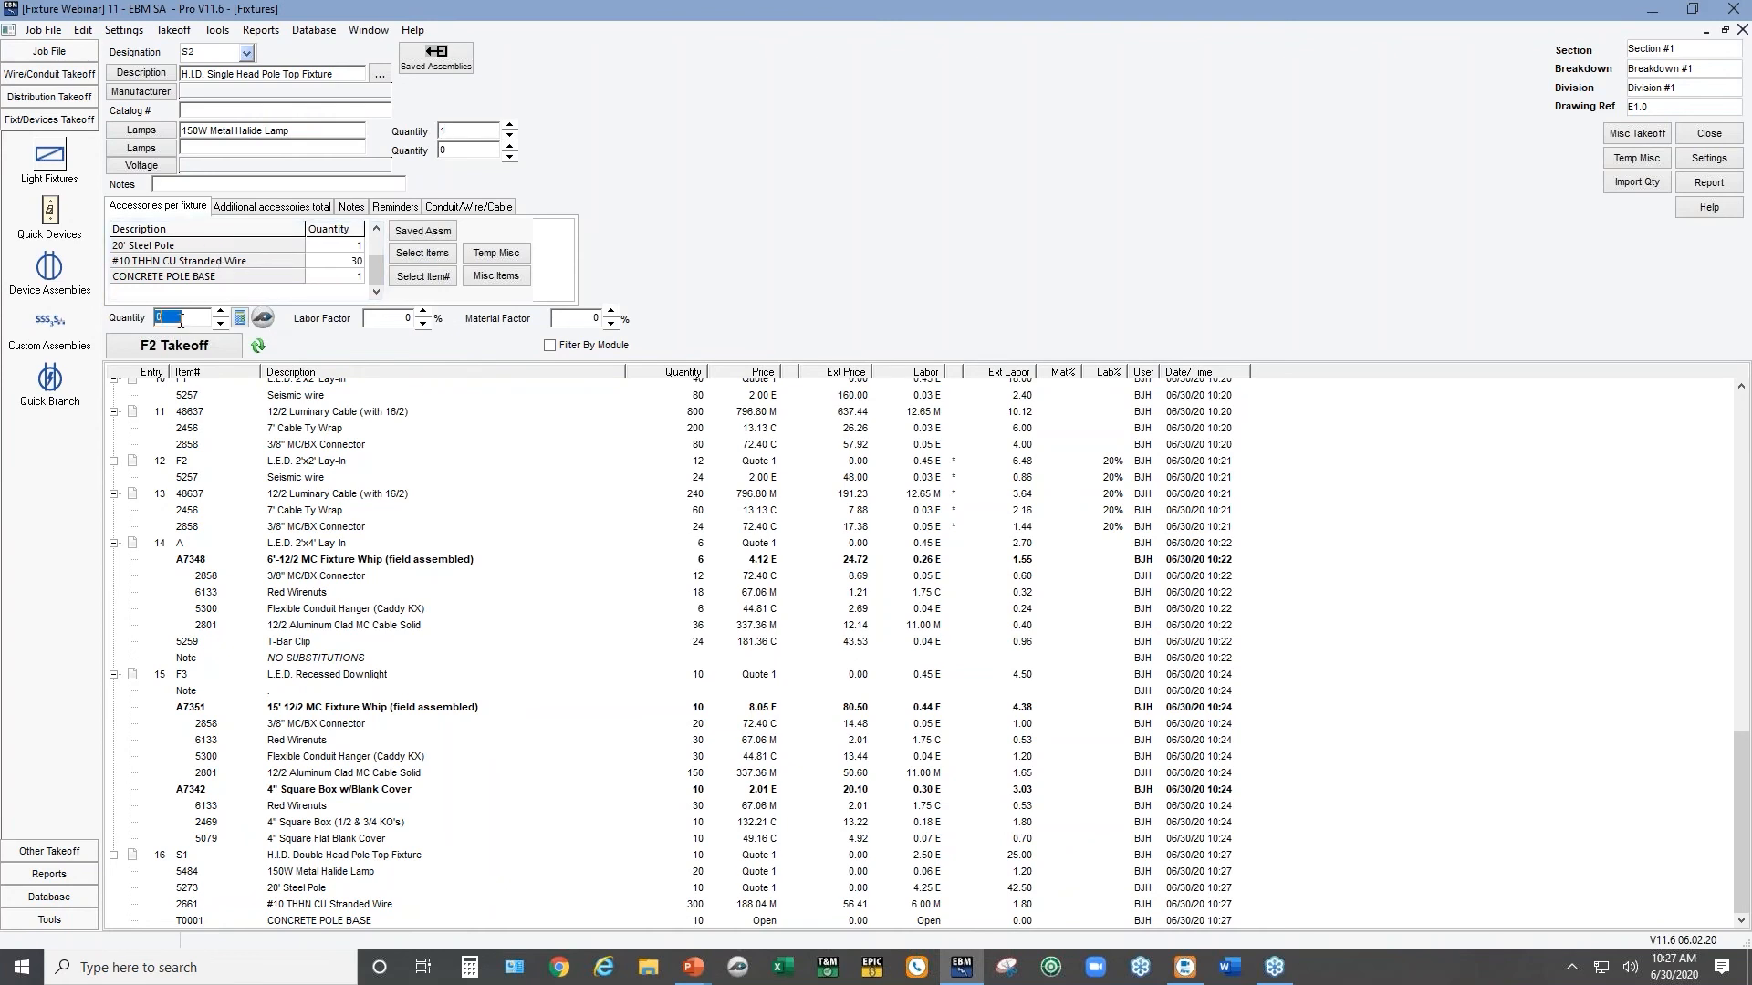
type("5")
left_click(138, 348)
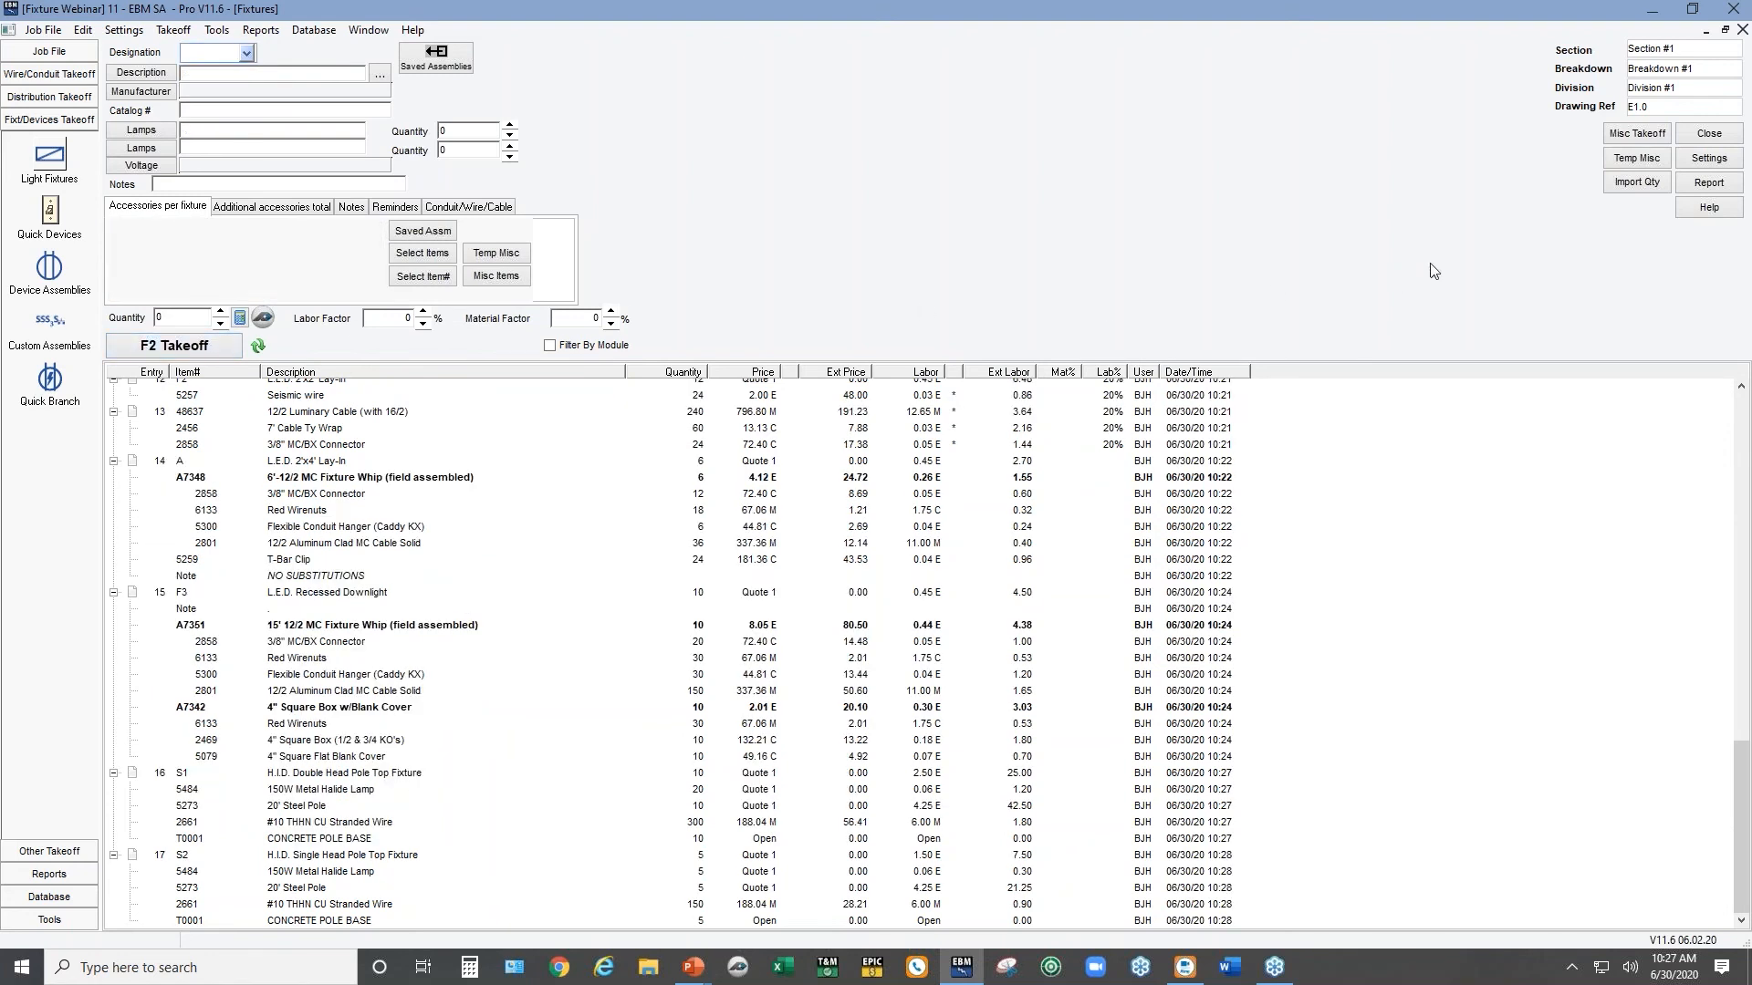
Produce the Fixture List for Quotes report from the fixture takeoff
left_click(1709, 186)
left_click(836, 514)
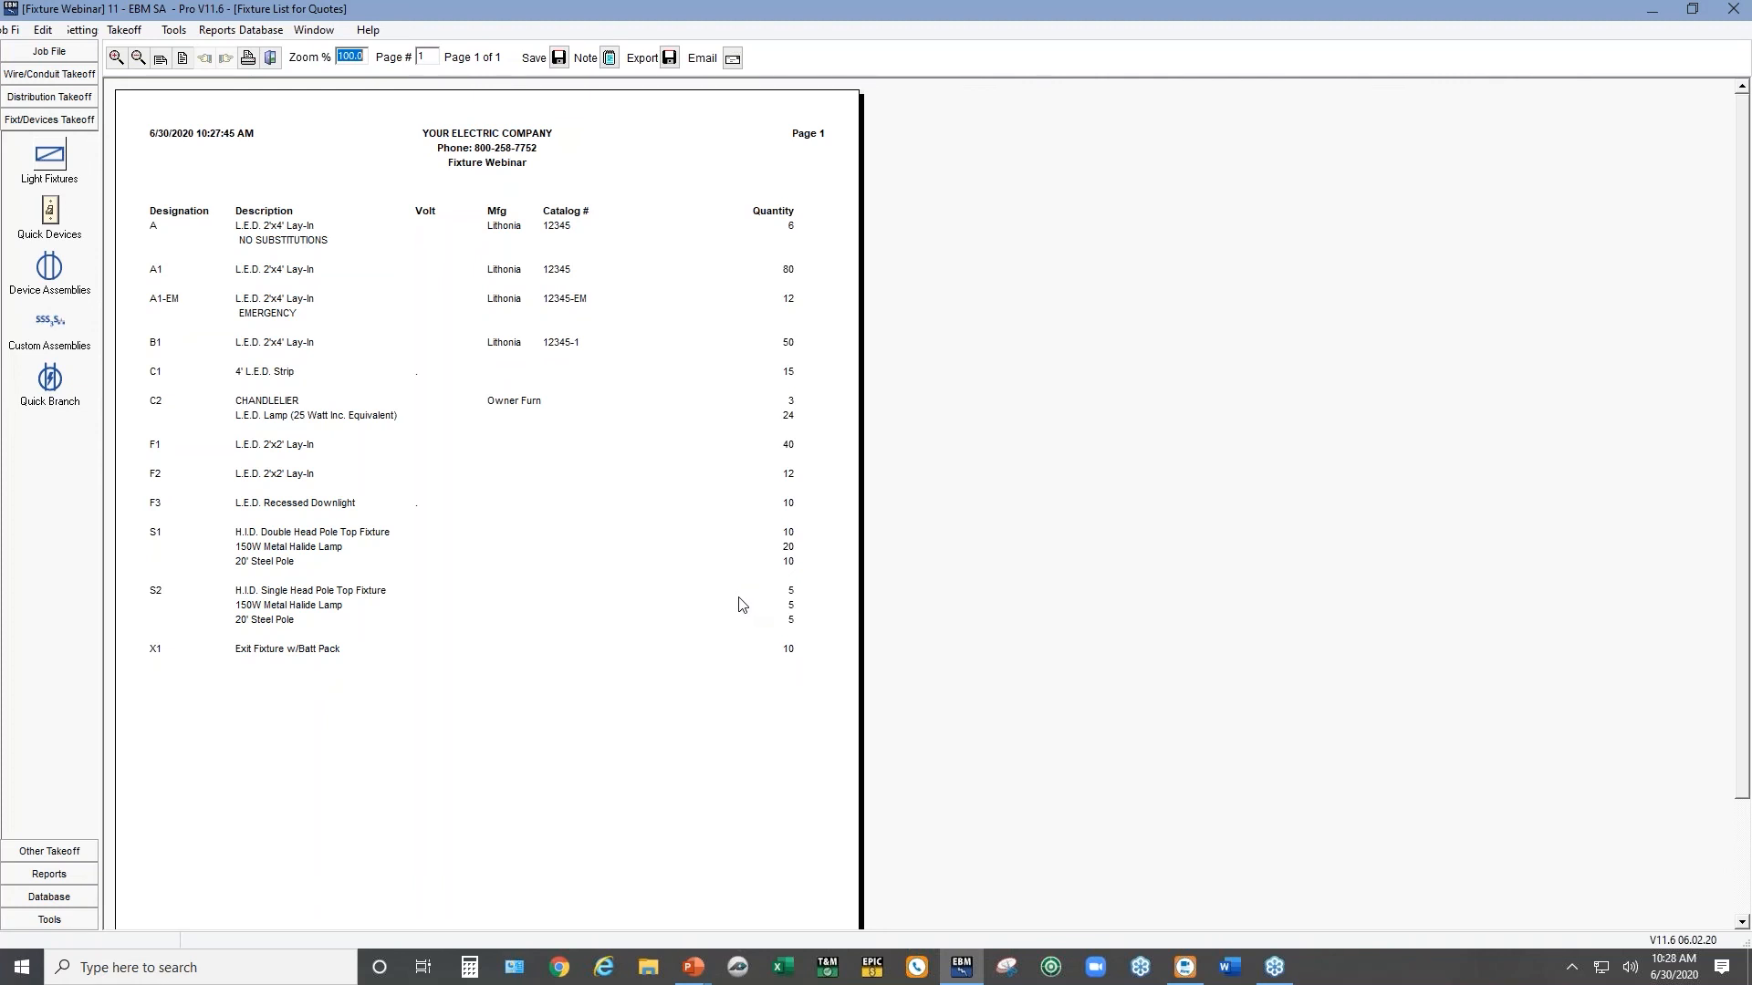
left_click(1732, 60)
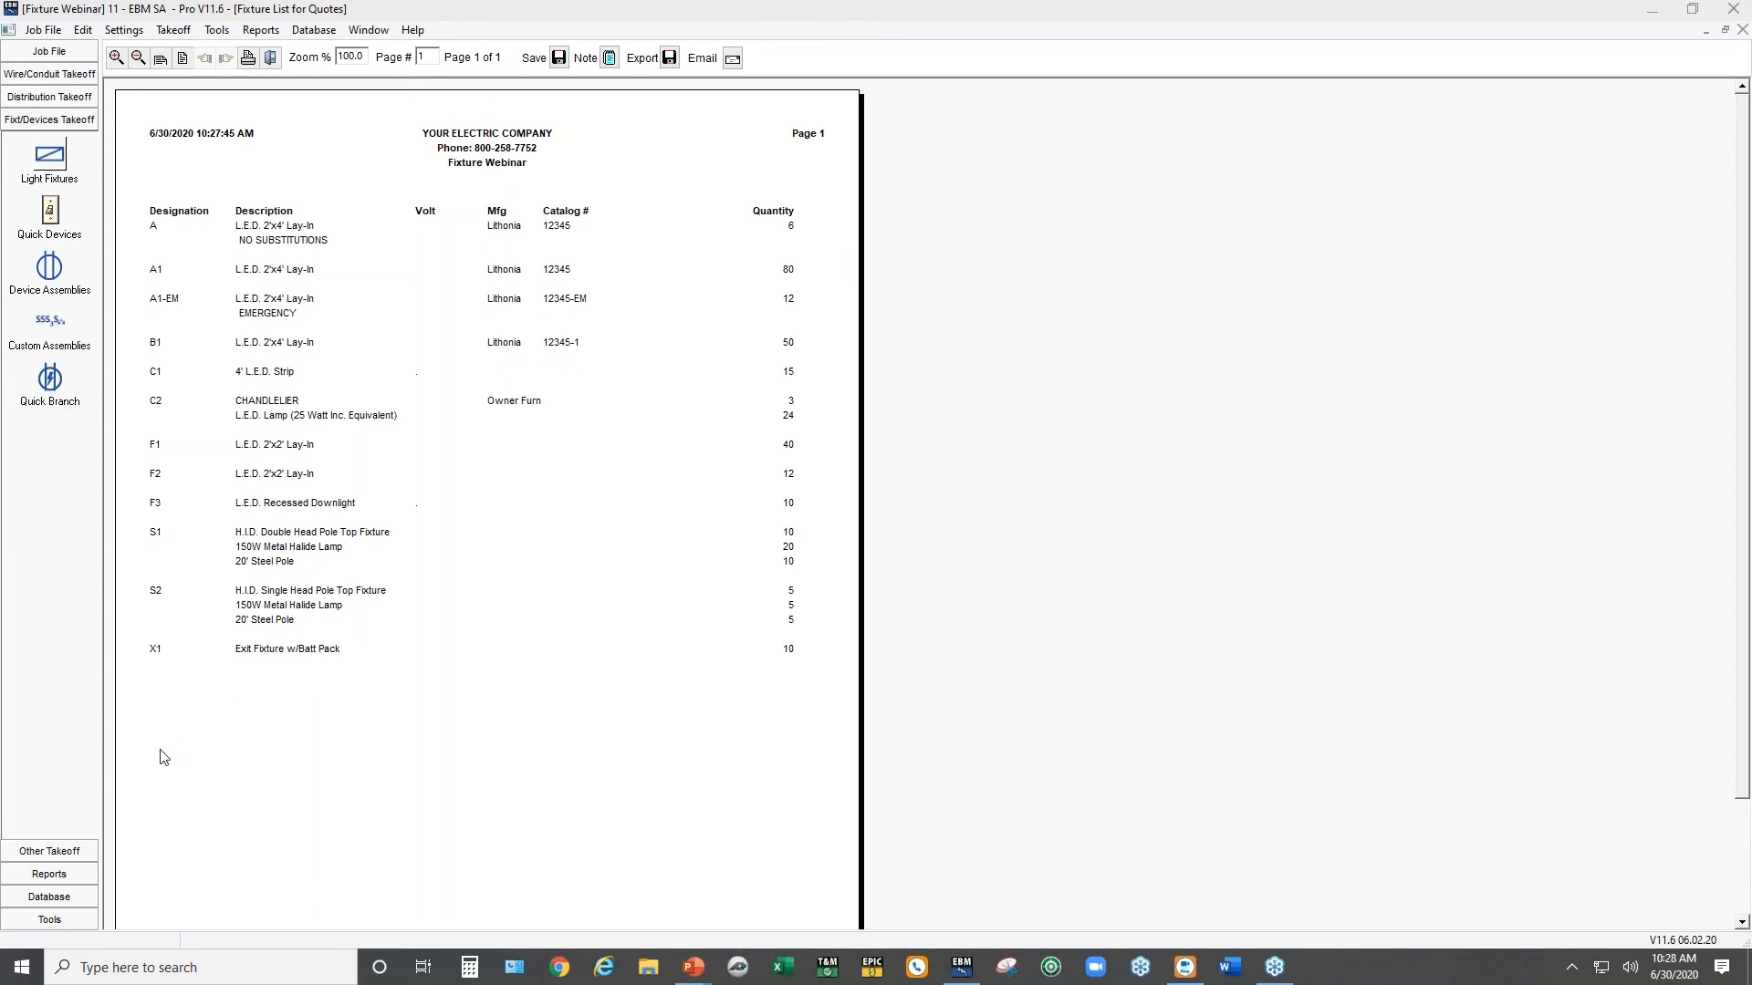
Run the job extension spreadsheet with the default phase order, pricing the open item CONCRETE POLE BASE at 750 each
left_click(38, 876)
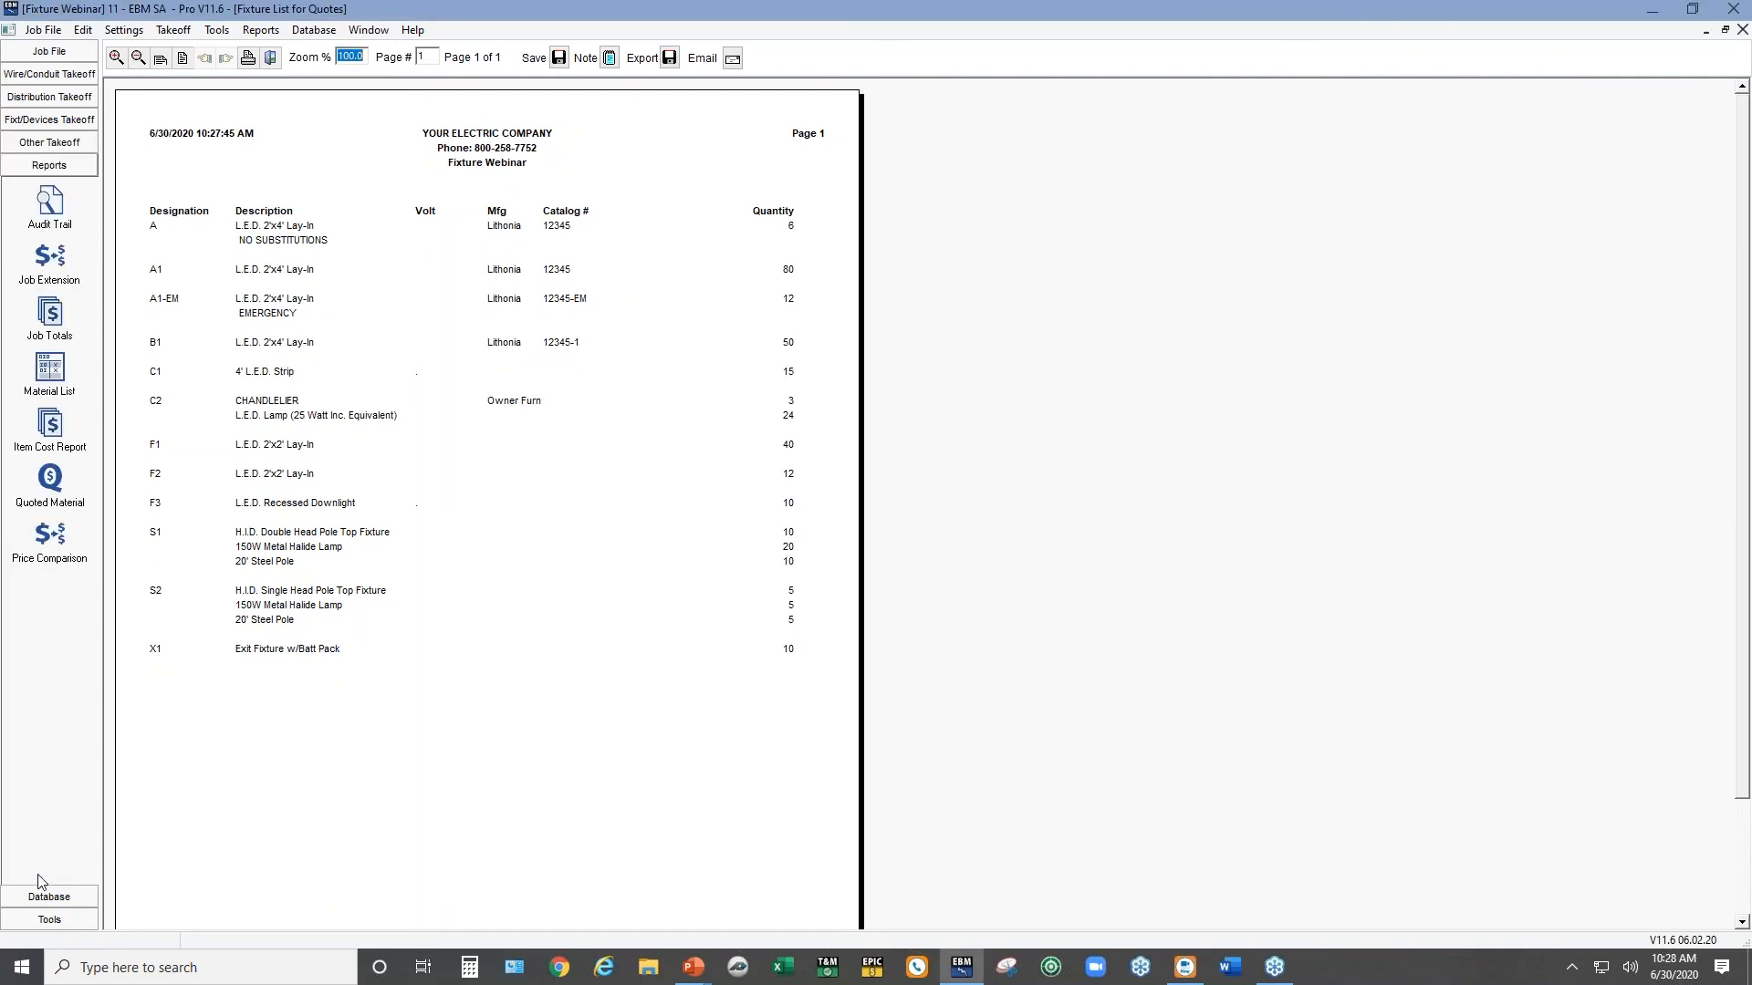
left_click(52, 260)
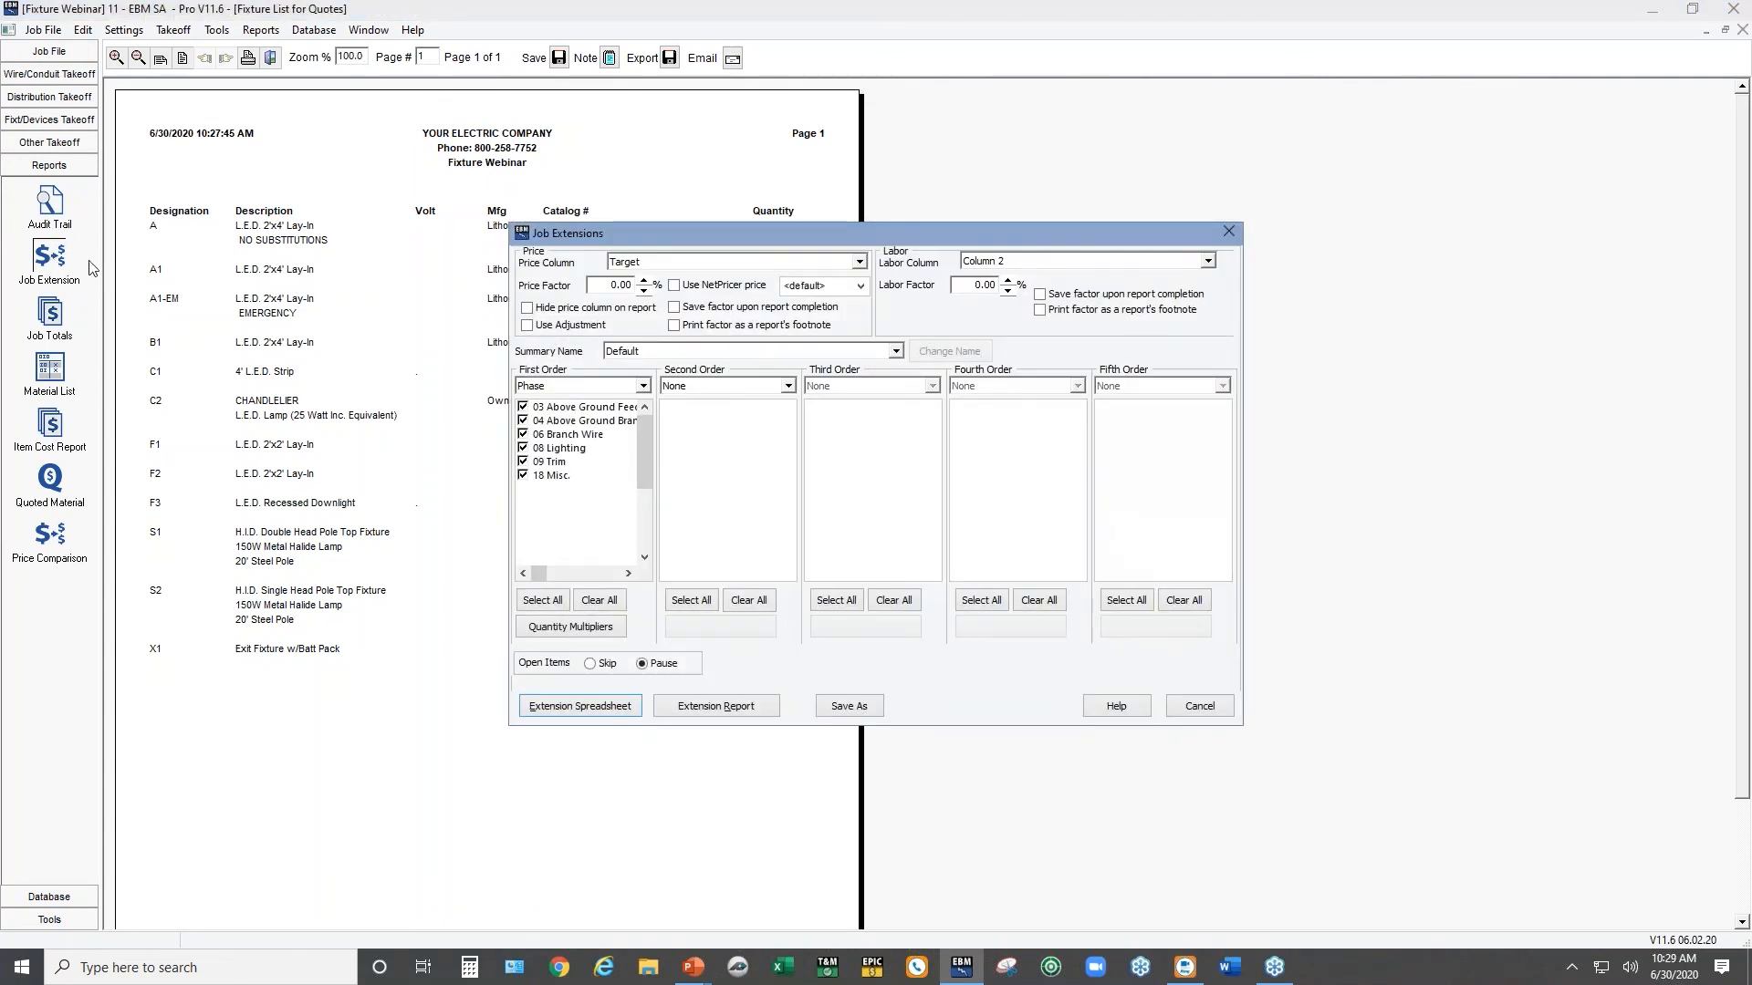
left_click(560, 706)
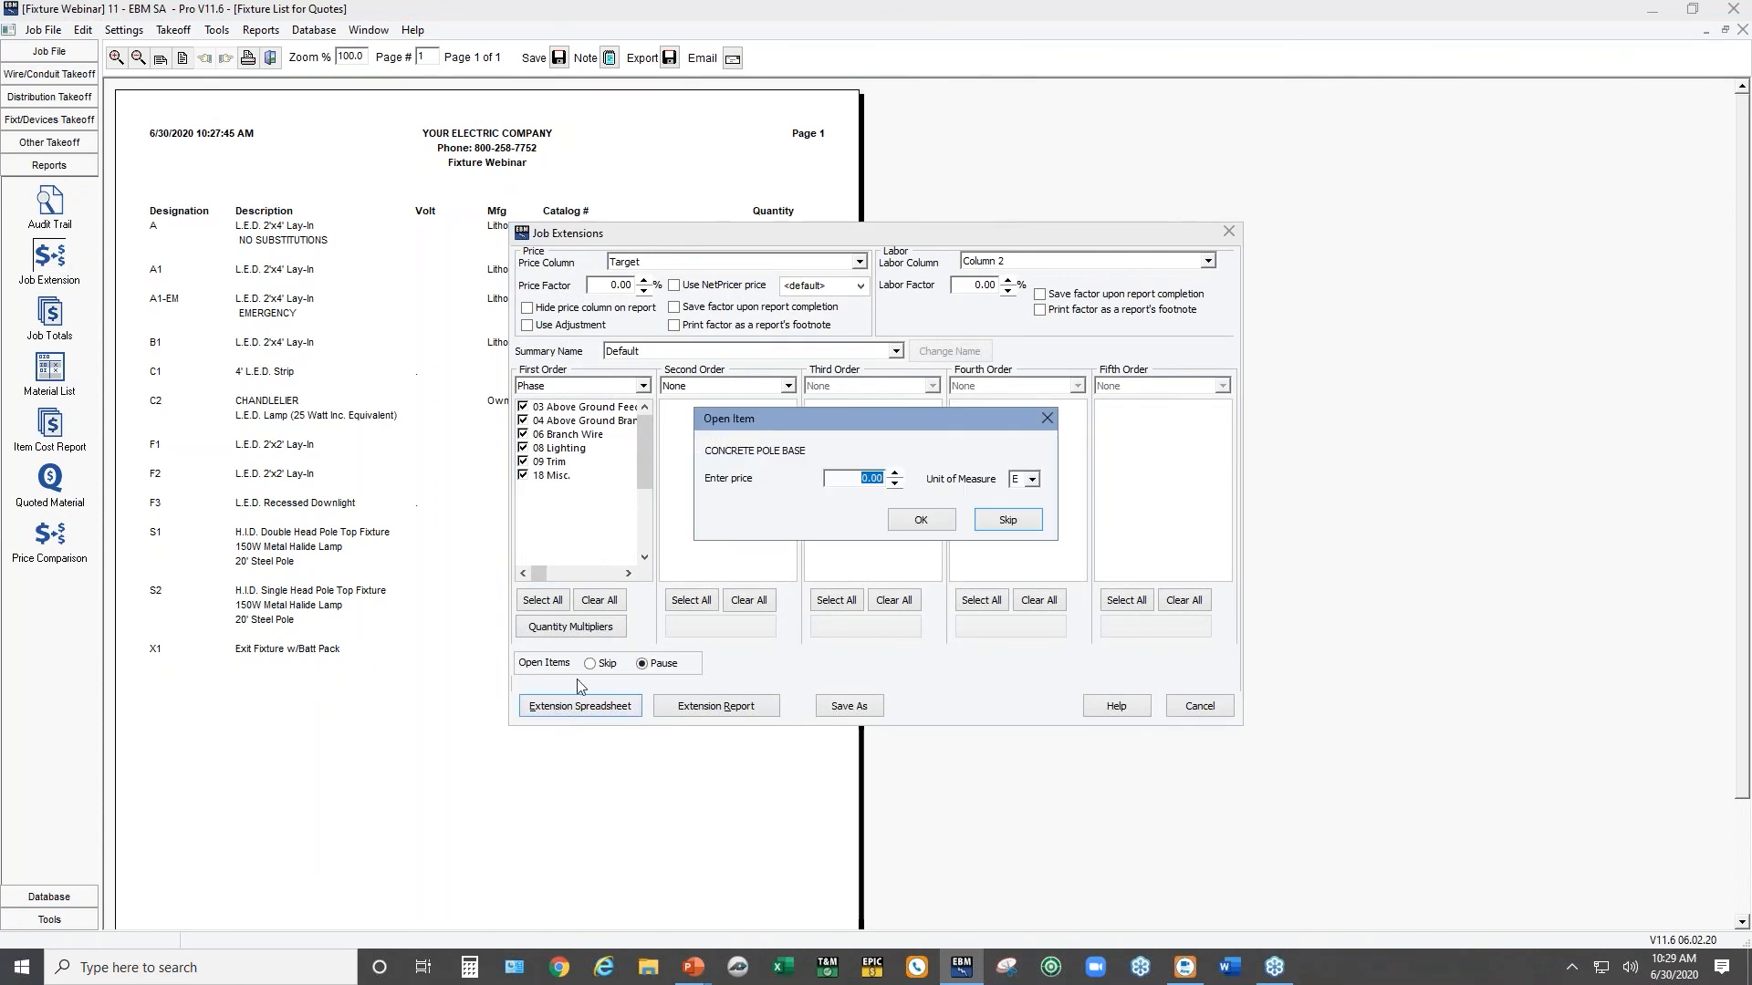
type("750")
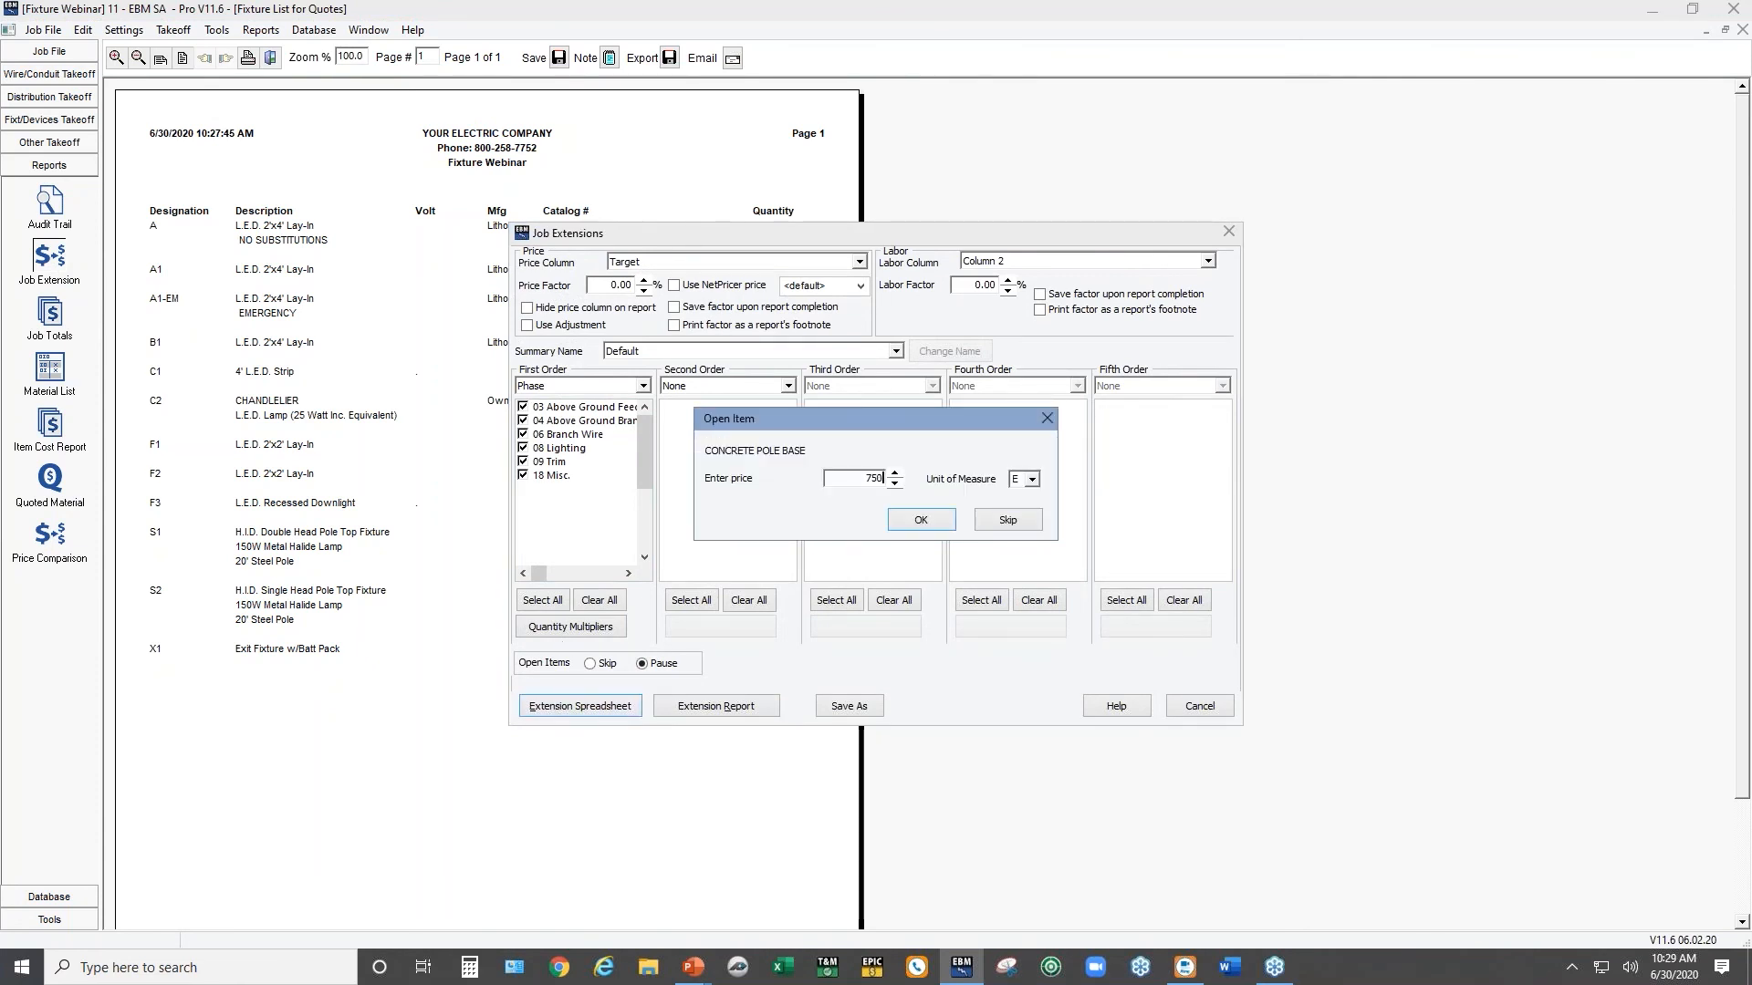
left_click(901, 518)
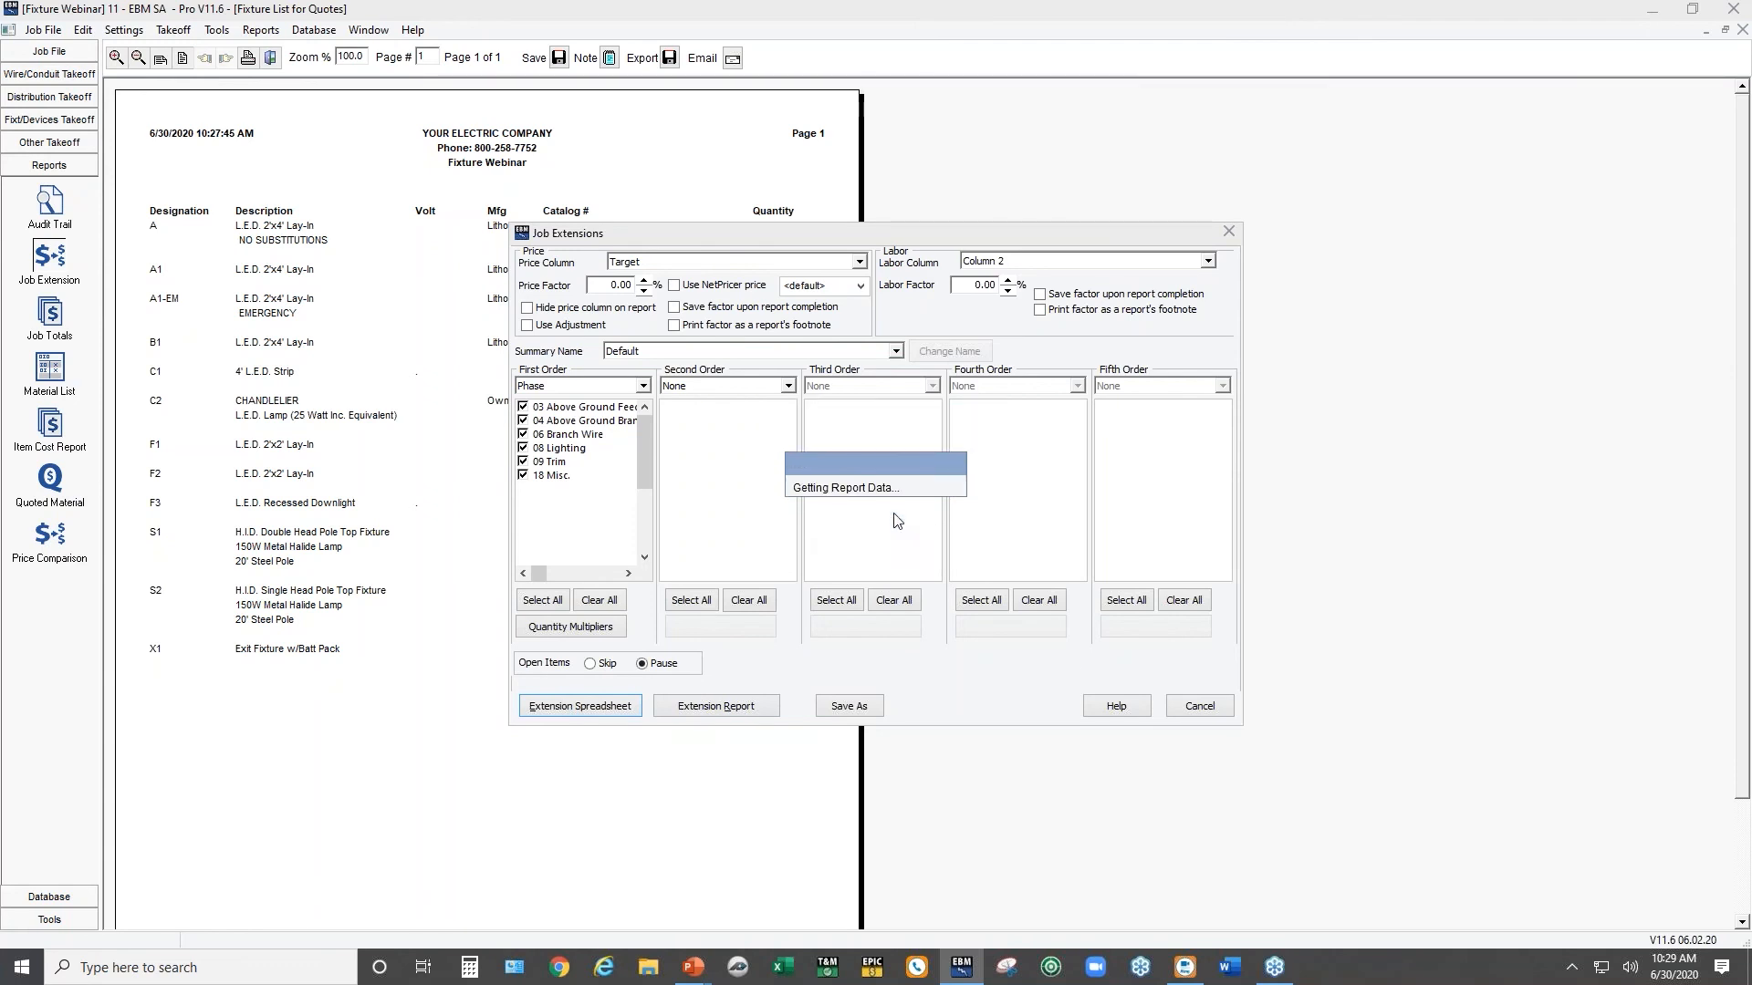
left_click(905, 522)
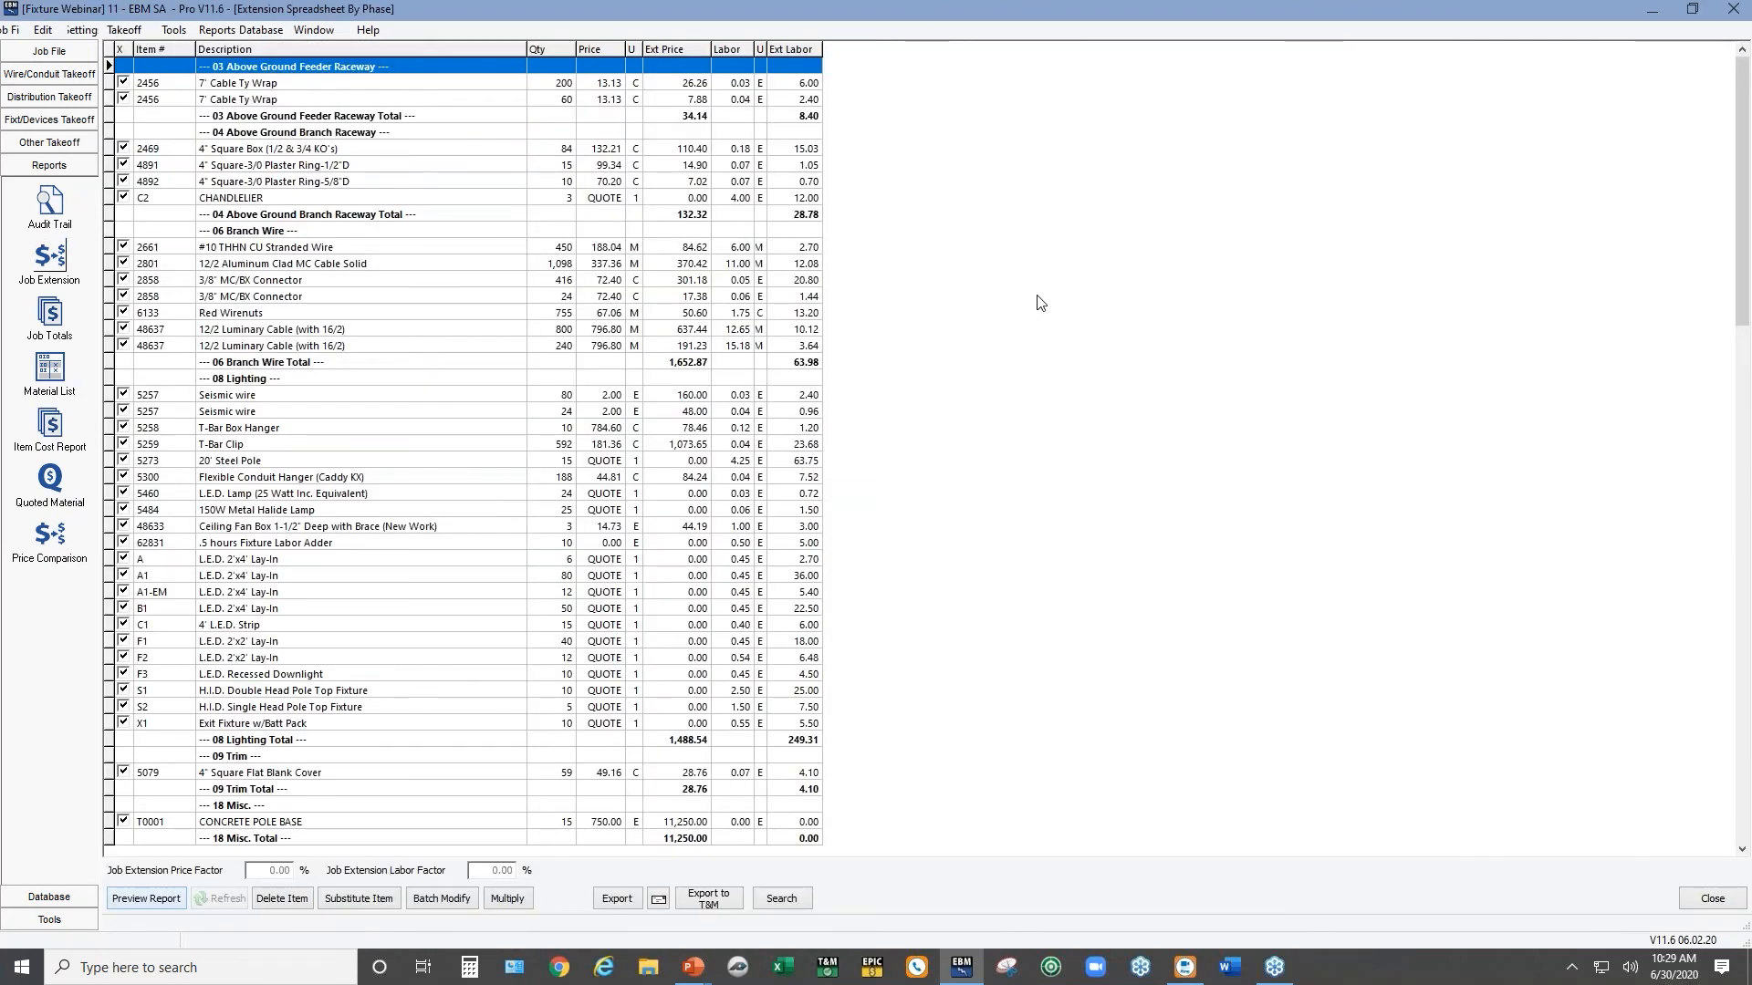
From the job totals, enter a lump sum quote of 25,000 for Fixtures under the first supplier
left_click(52, 314)
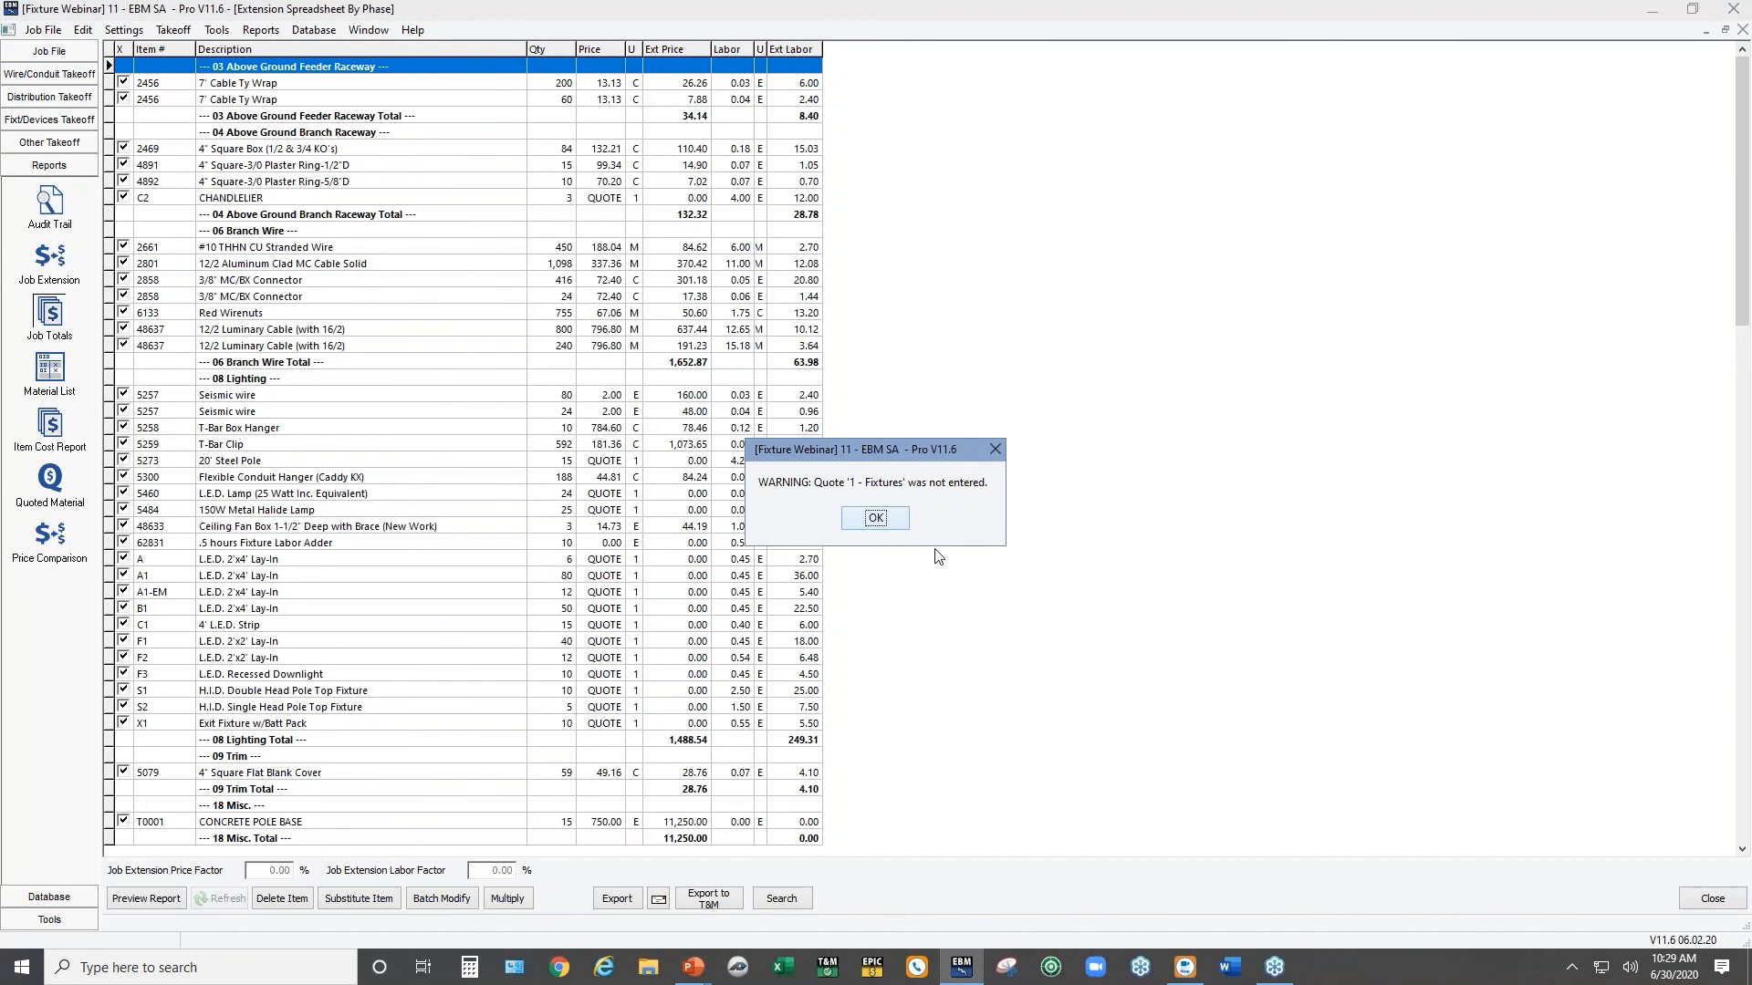
left_click(893, 525)
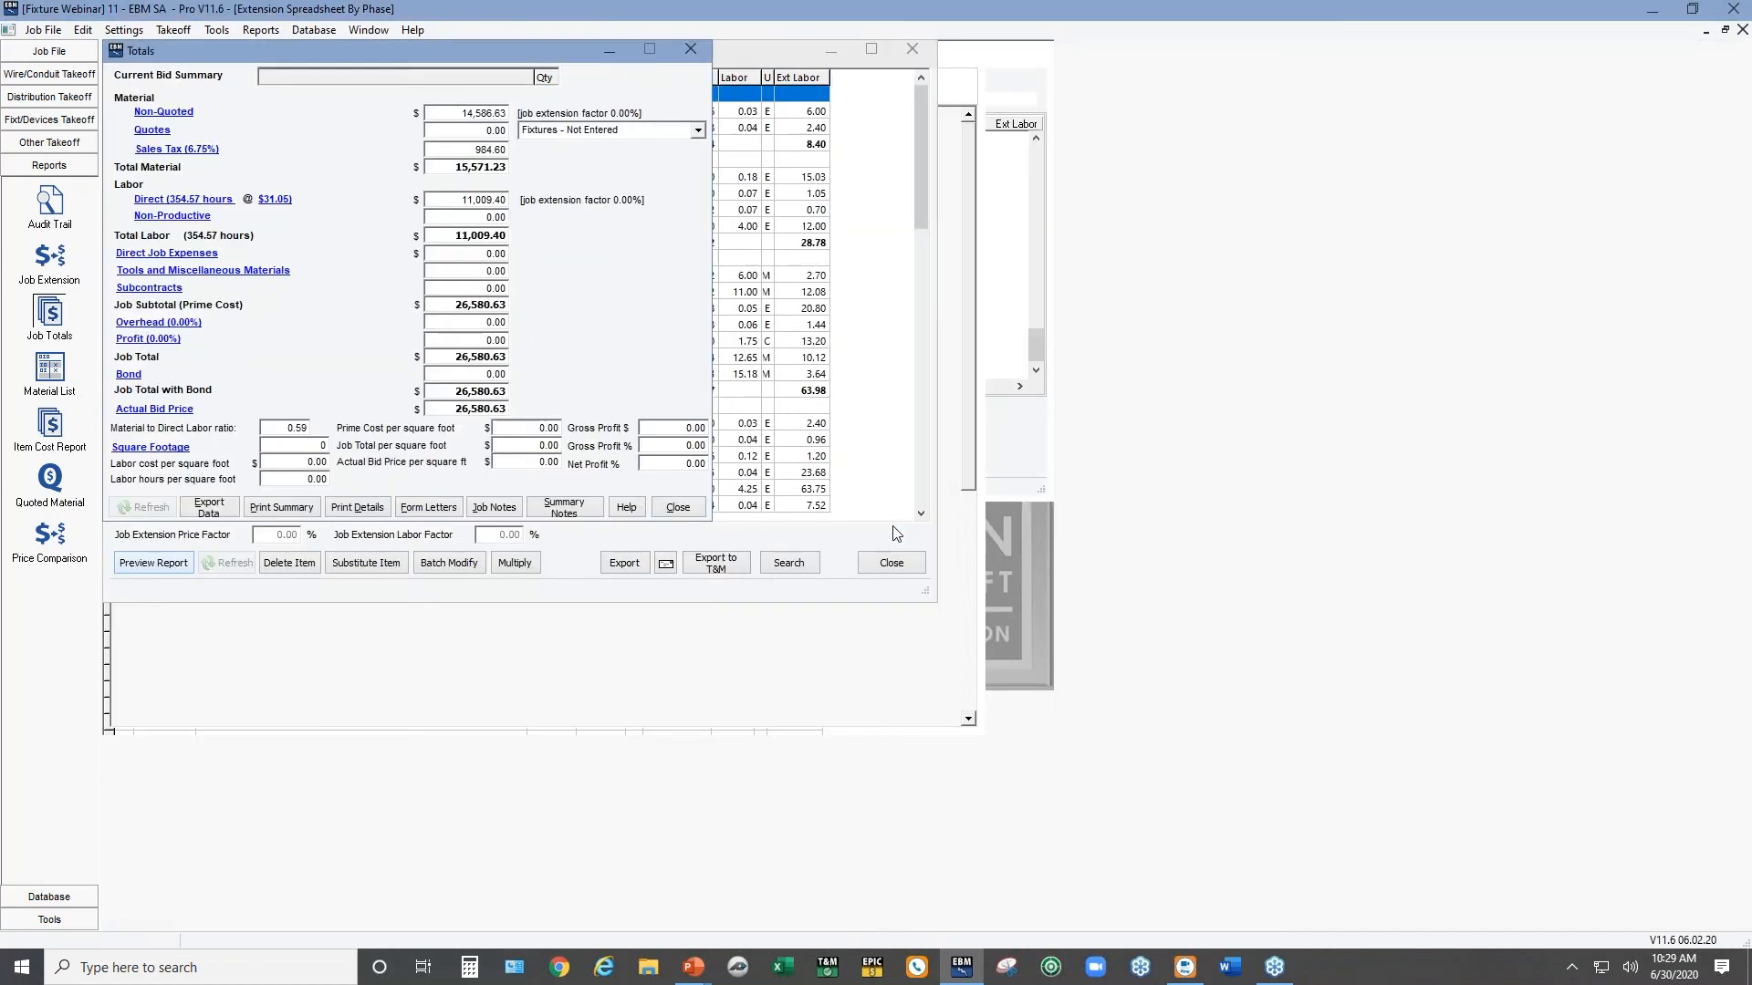
left_click(153, 130)
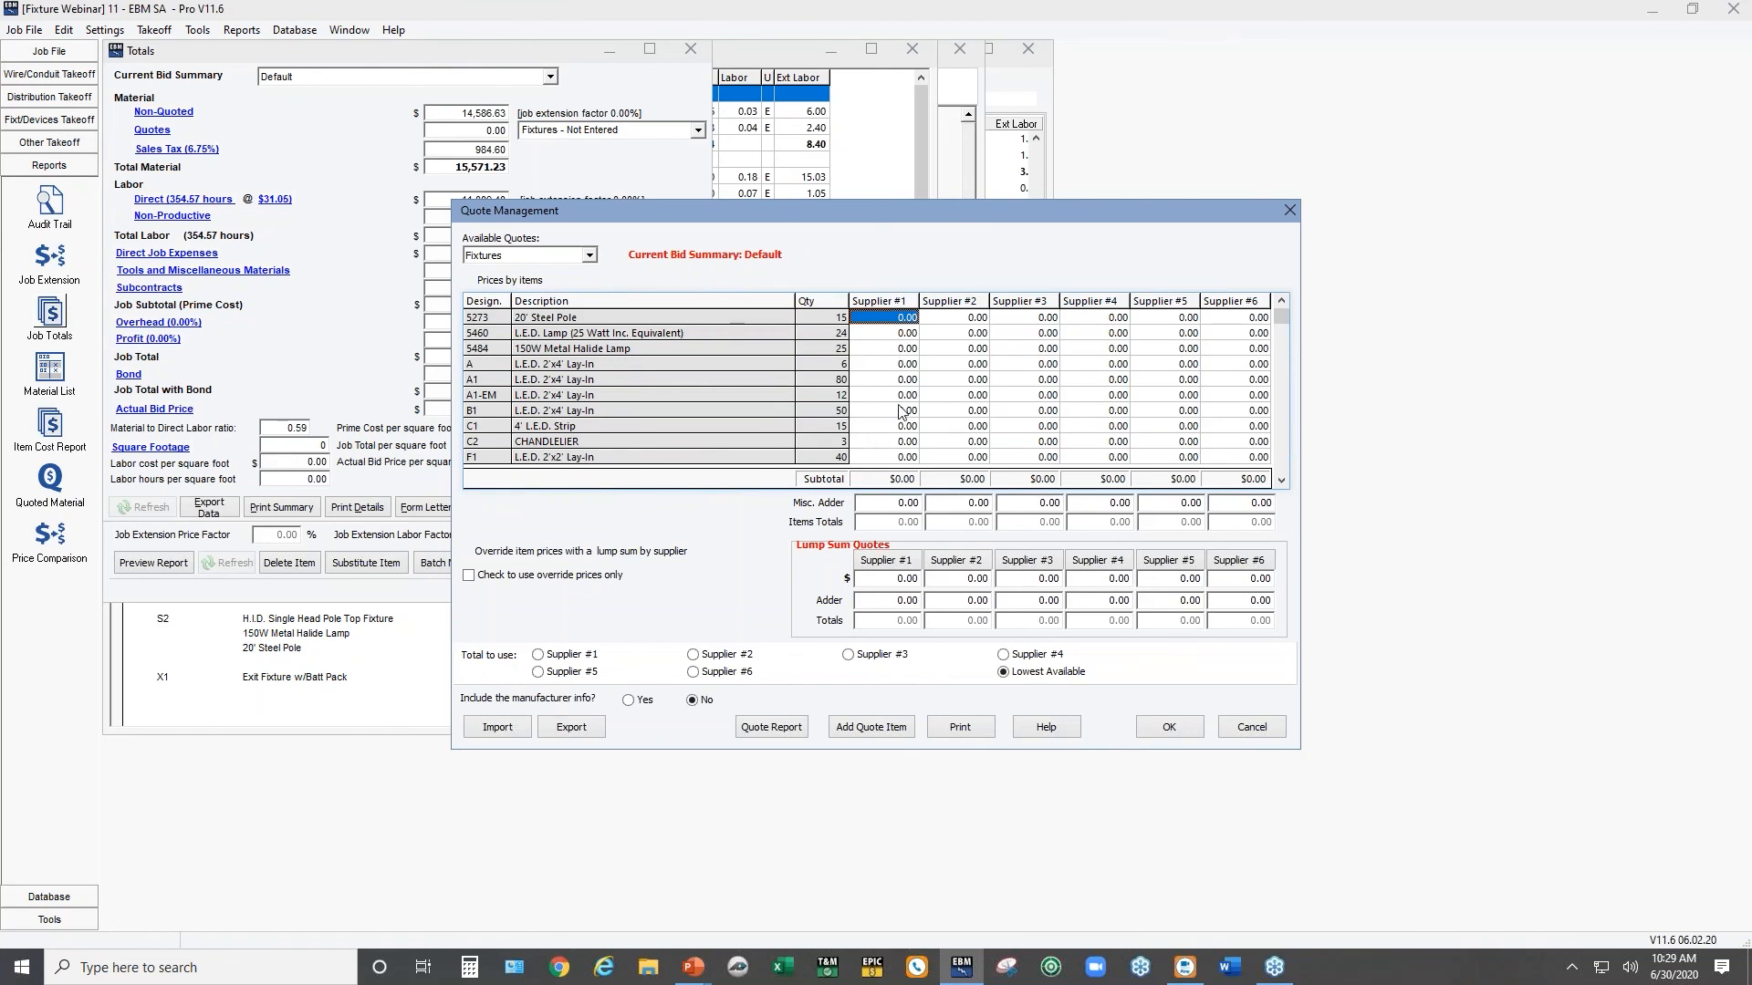
left_click(889, 581)
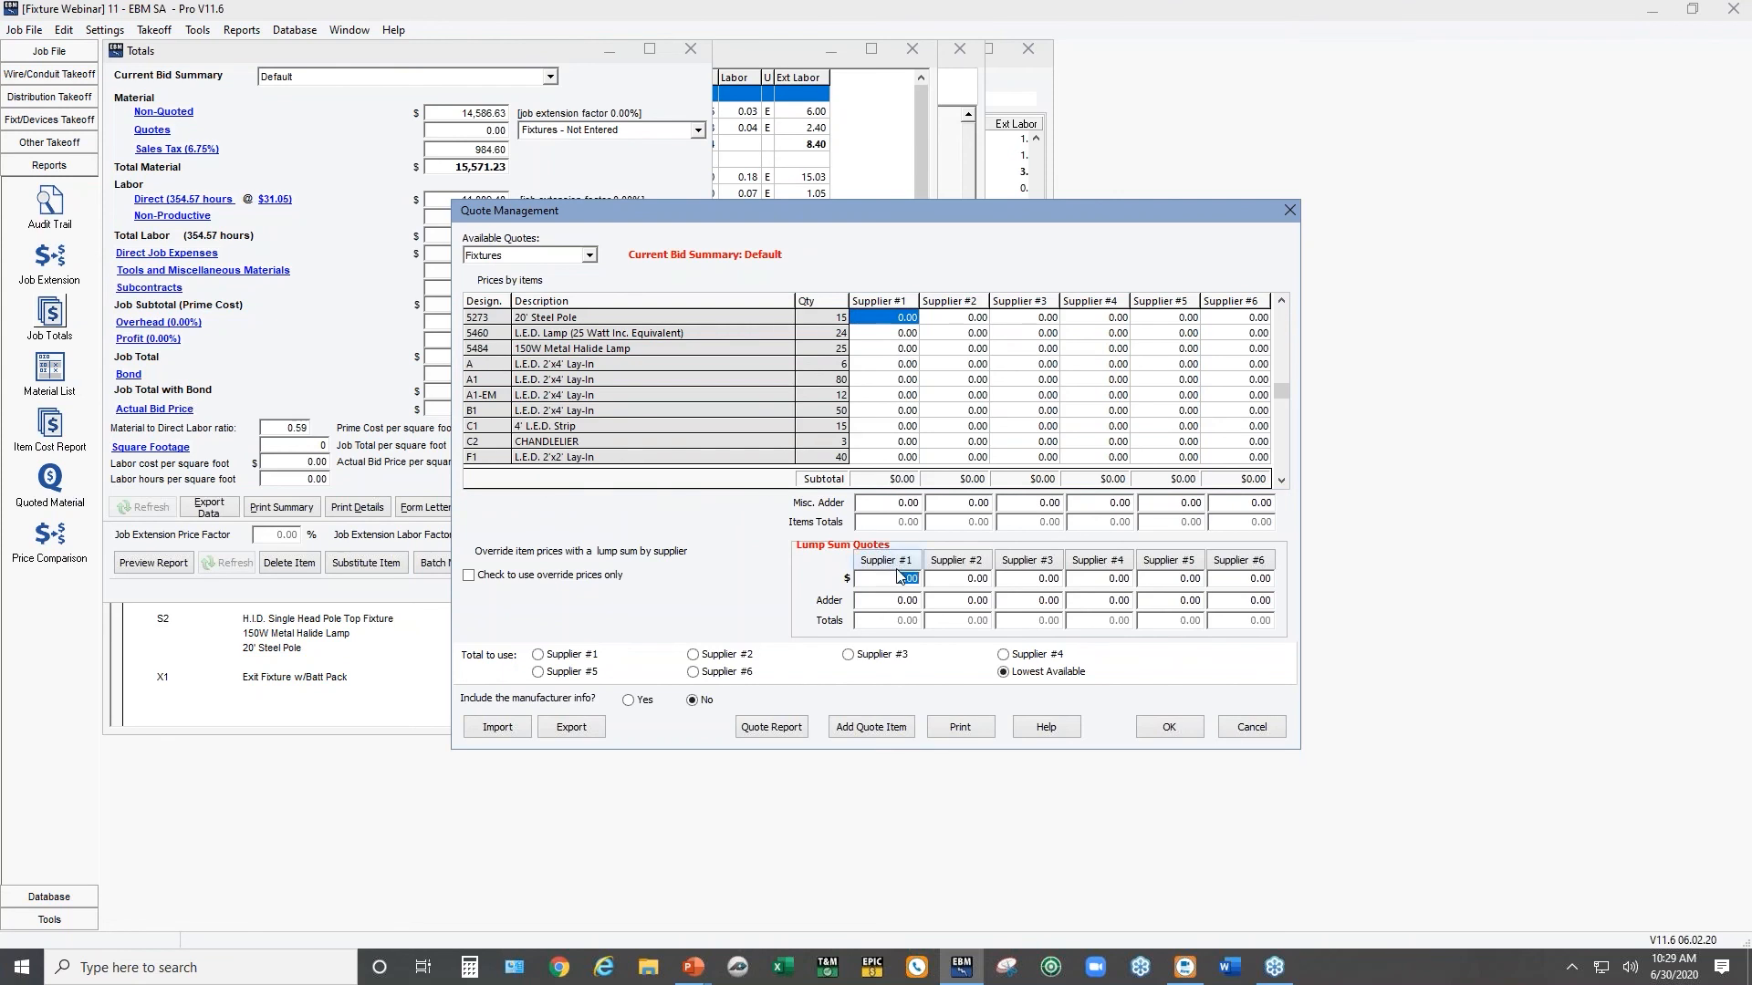
type("25")
Assign Rexel as the first supplier of the Fixtures quote and save the quote to the totals
left_click(883, 565)
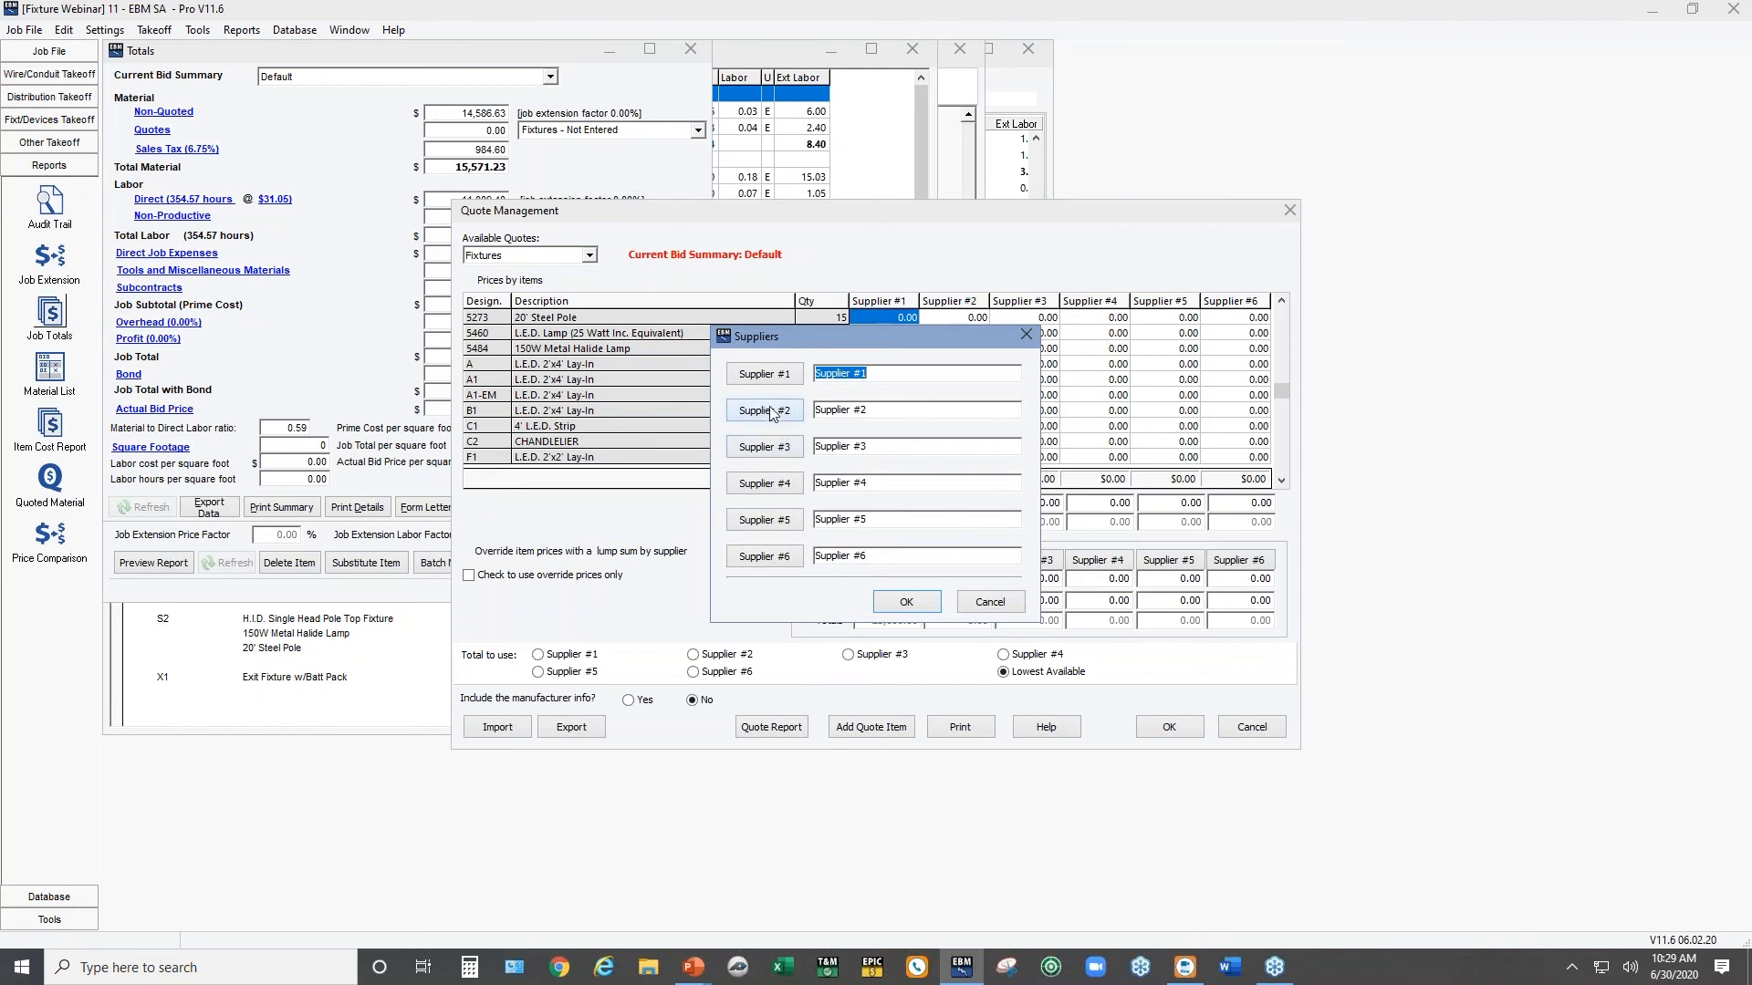
left_click(753, 378)
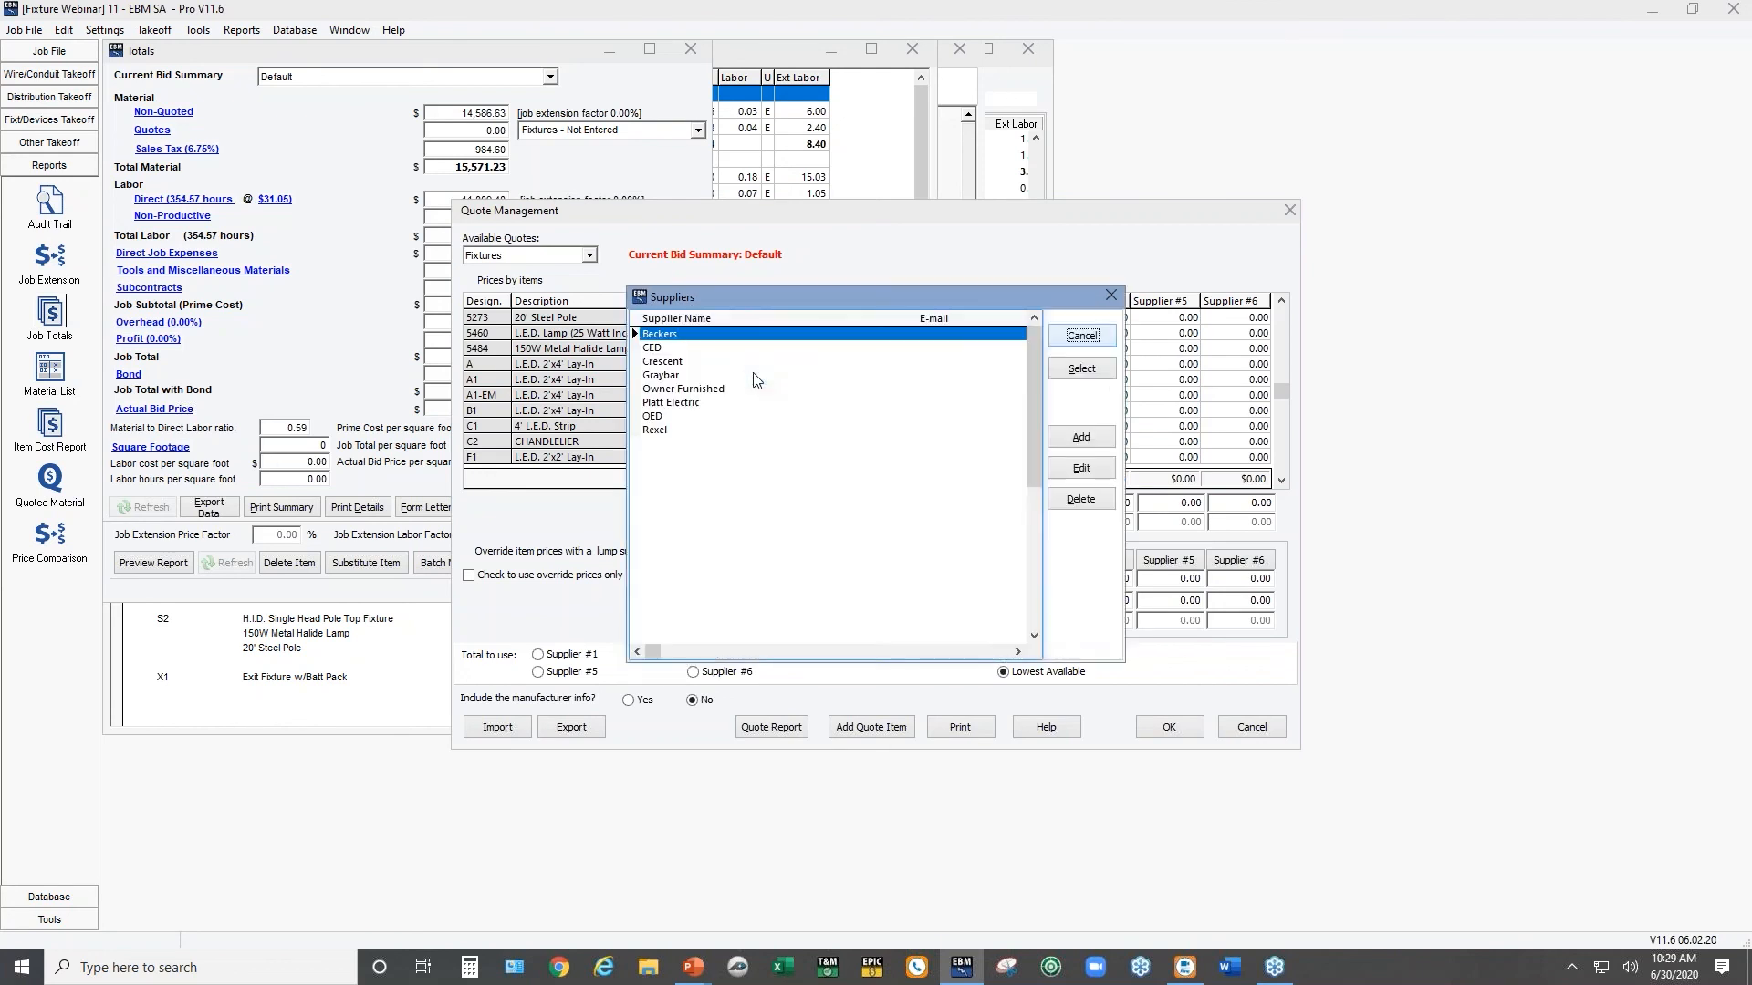
left_click(654, 430)
double_click(657, 430)
left_click(906, 601)
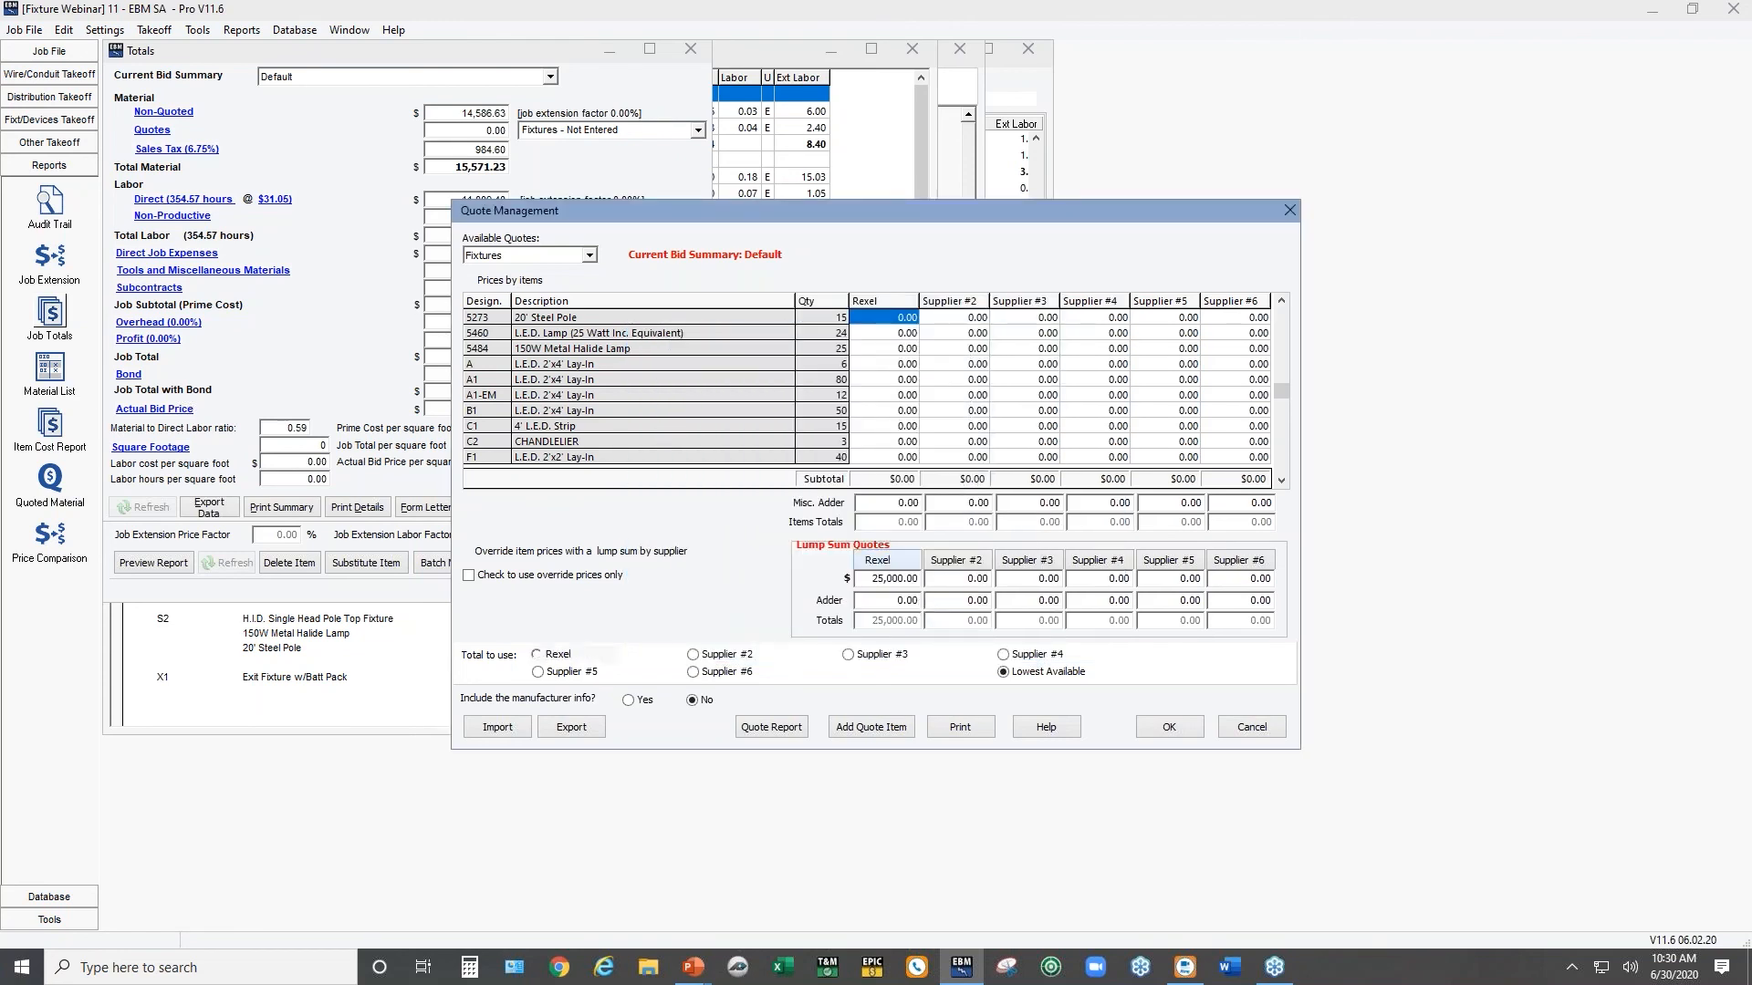
left_click(1170, 728)
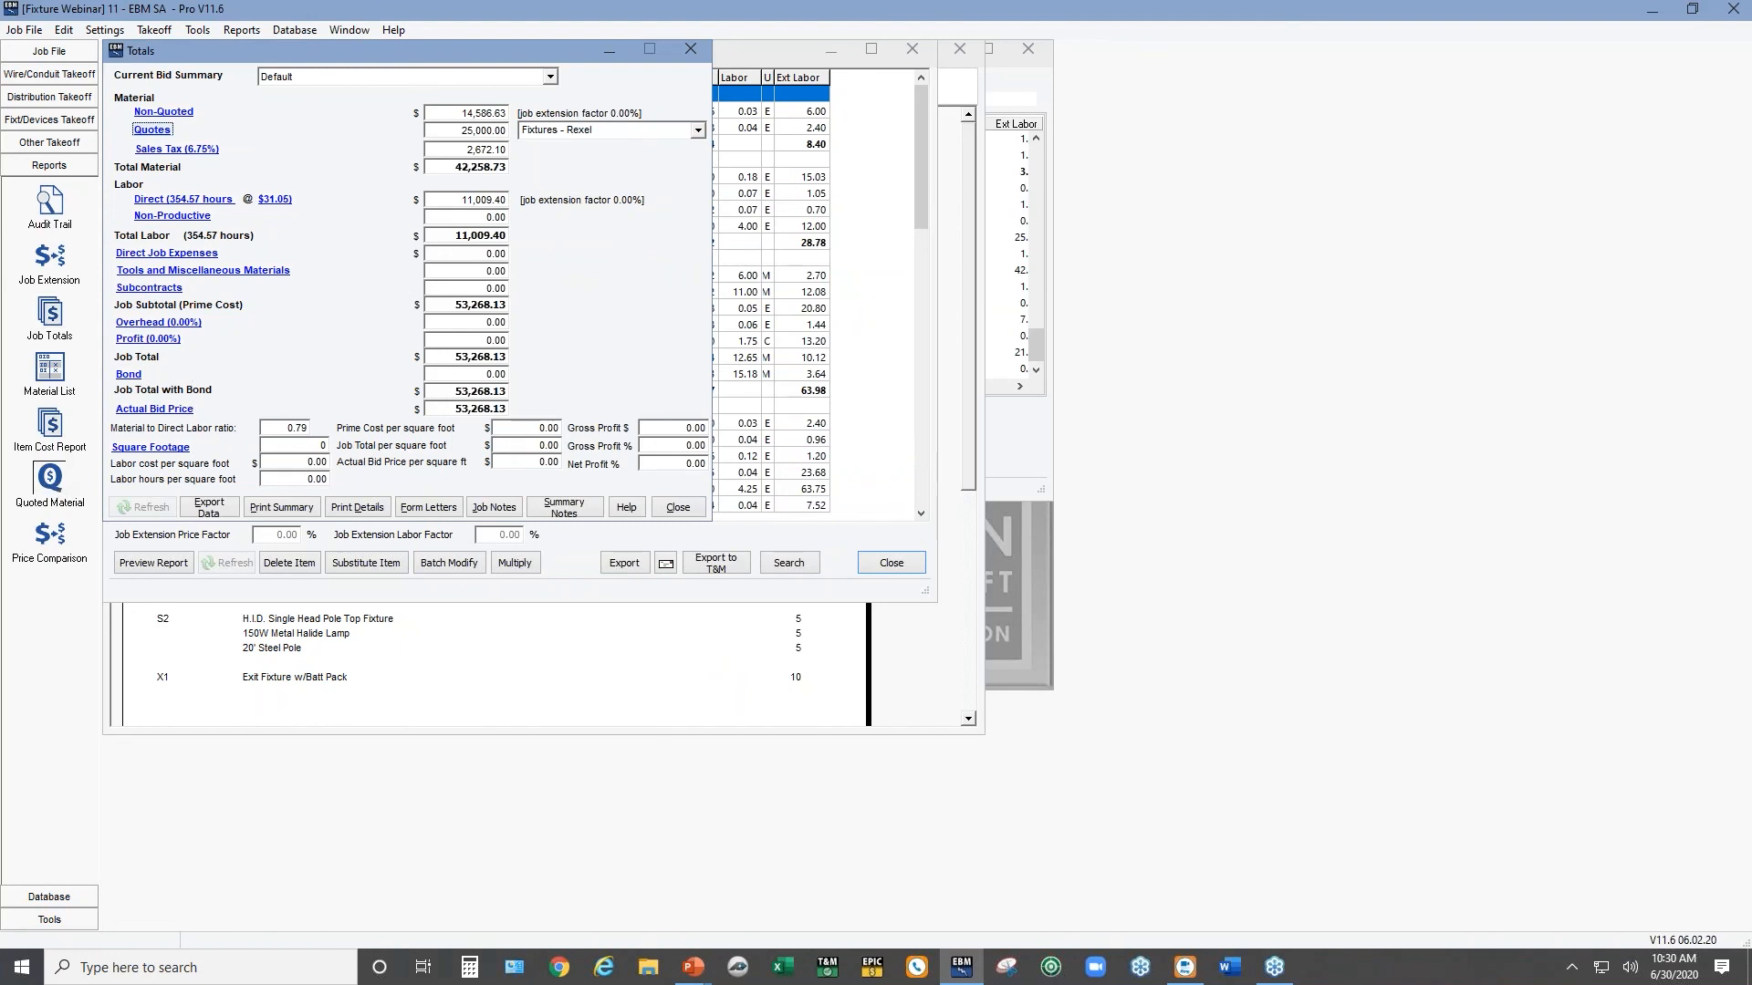
Generate the quote report for 01 Fixtures from the quoted material and enlarge it for review
left_click(50, 487)
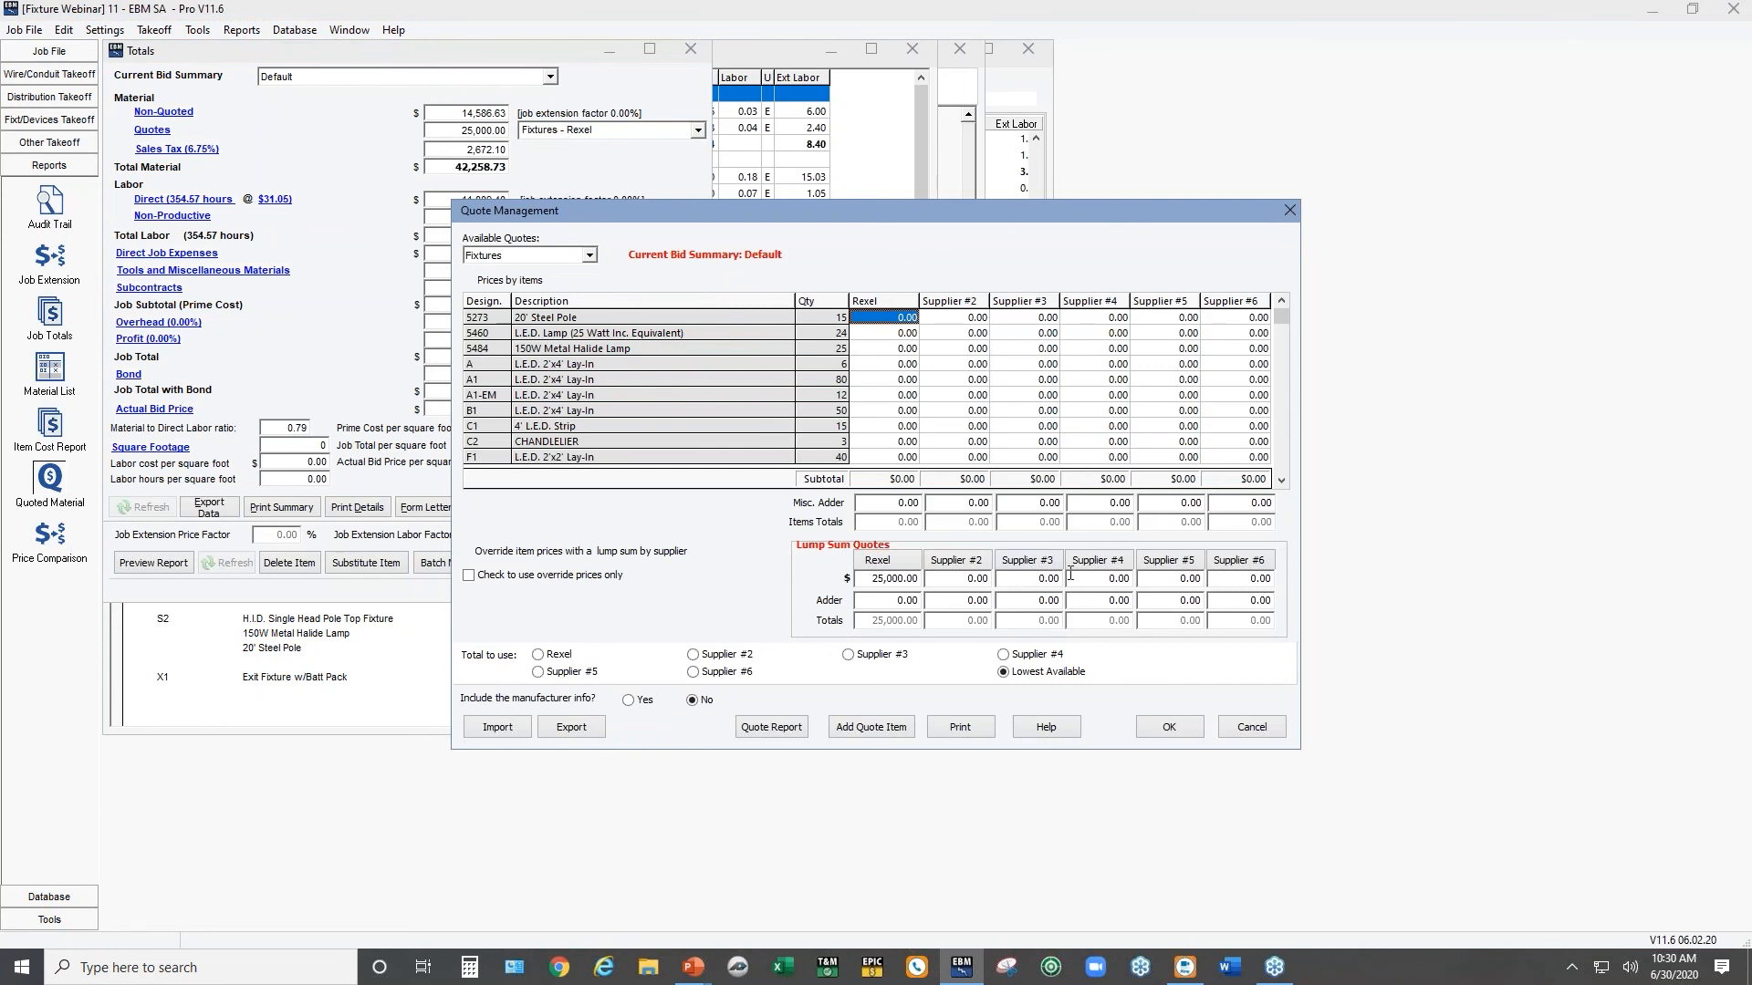
left_click(768, 728)
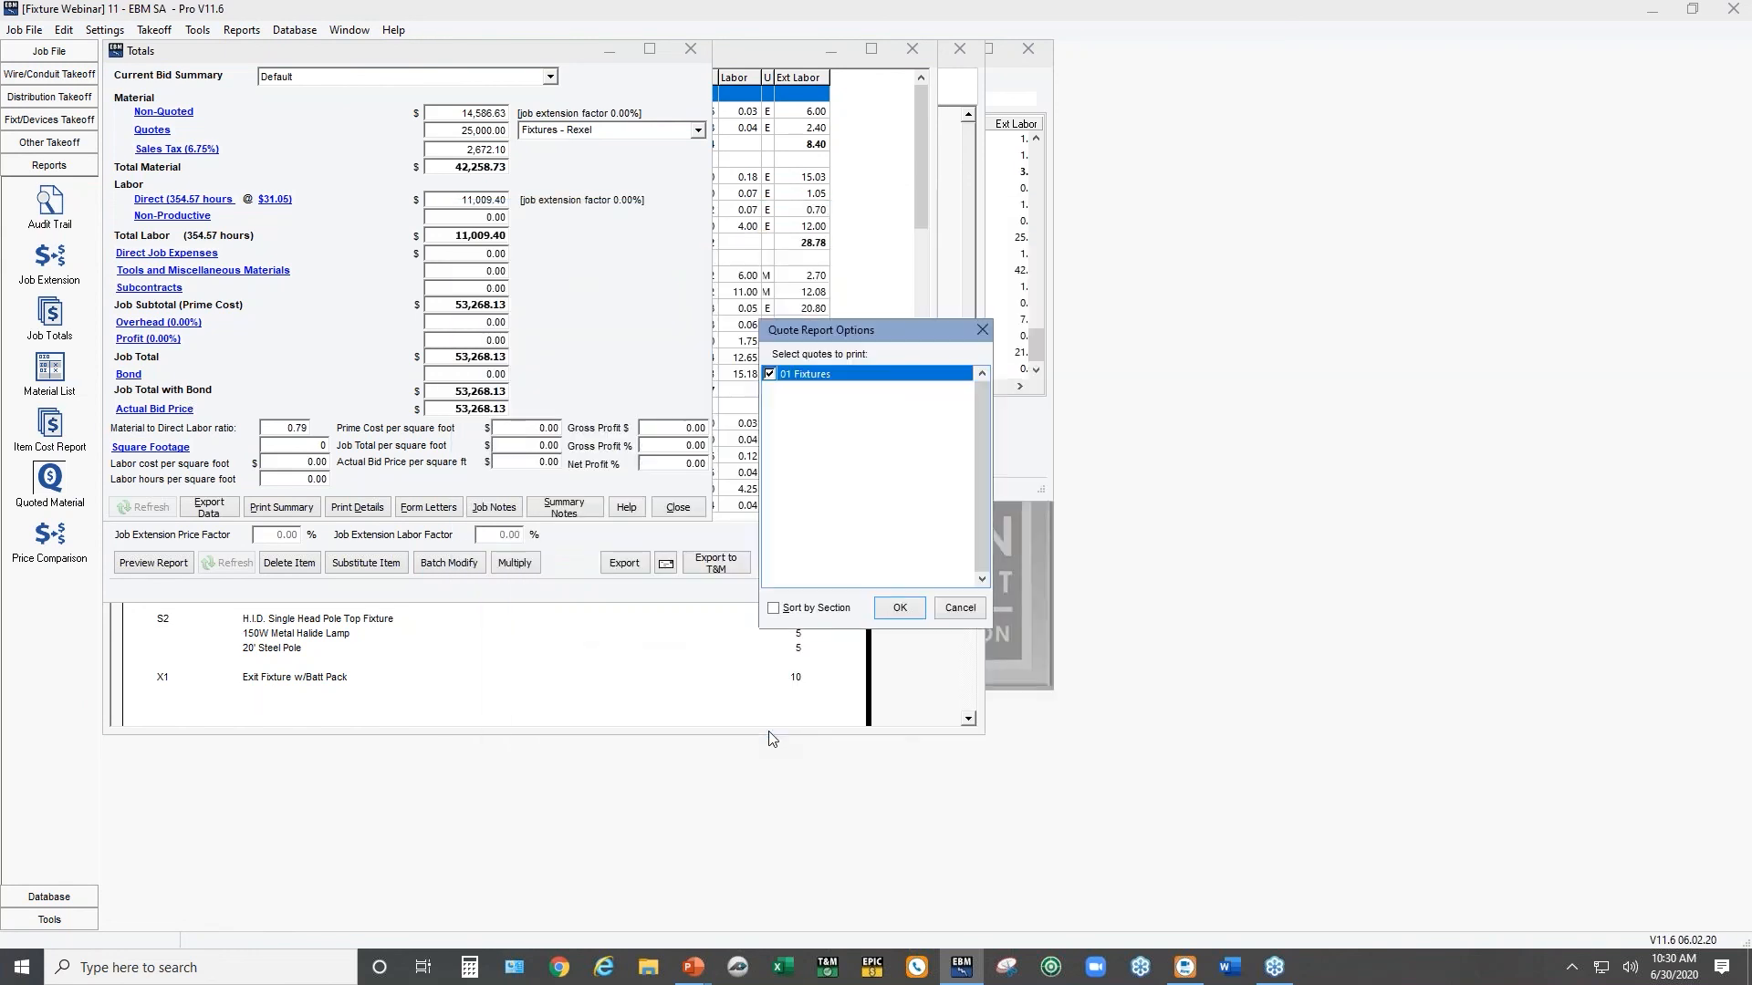
left_click(899, 608)
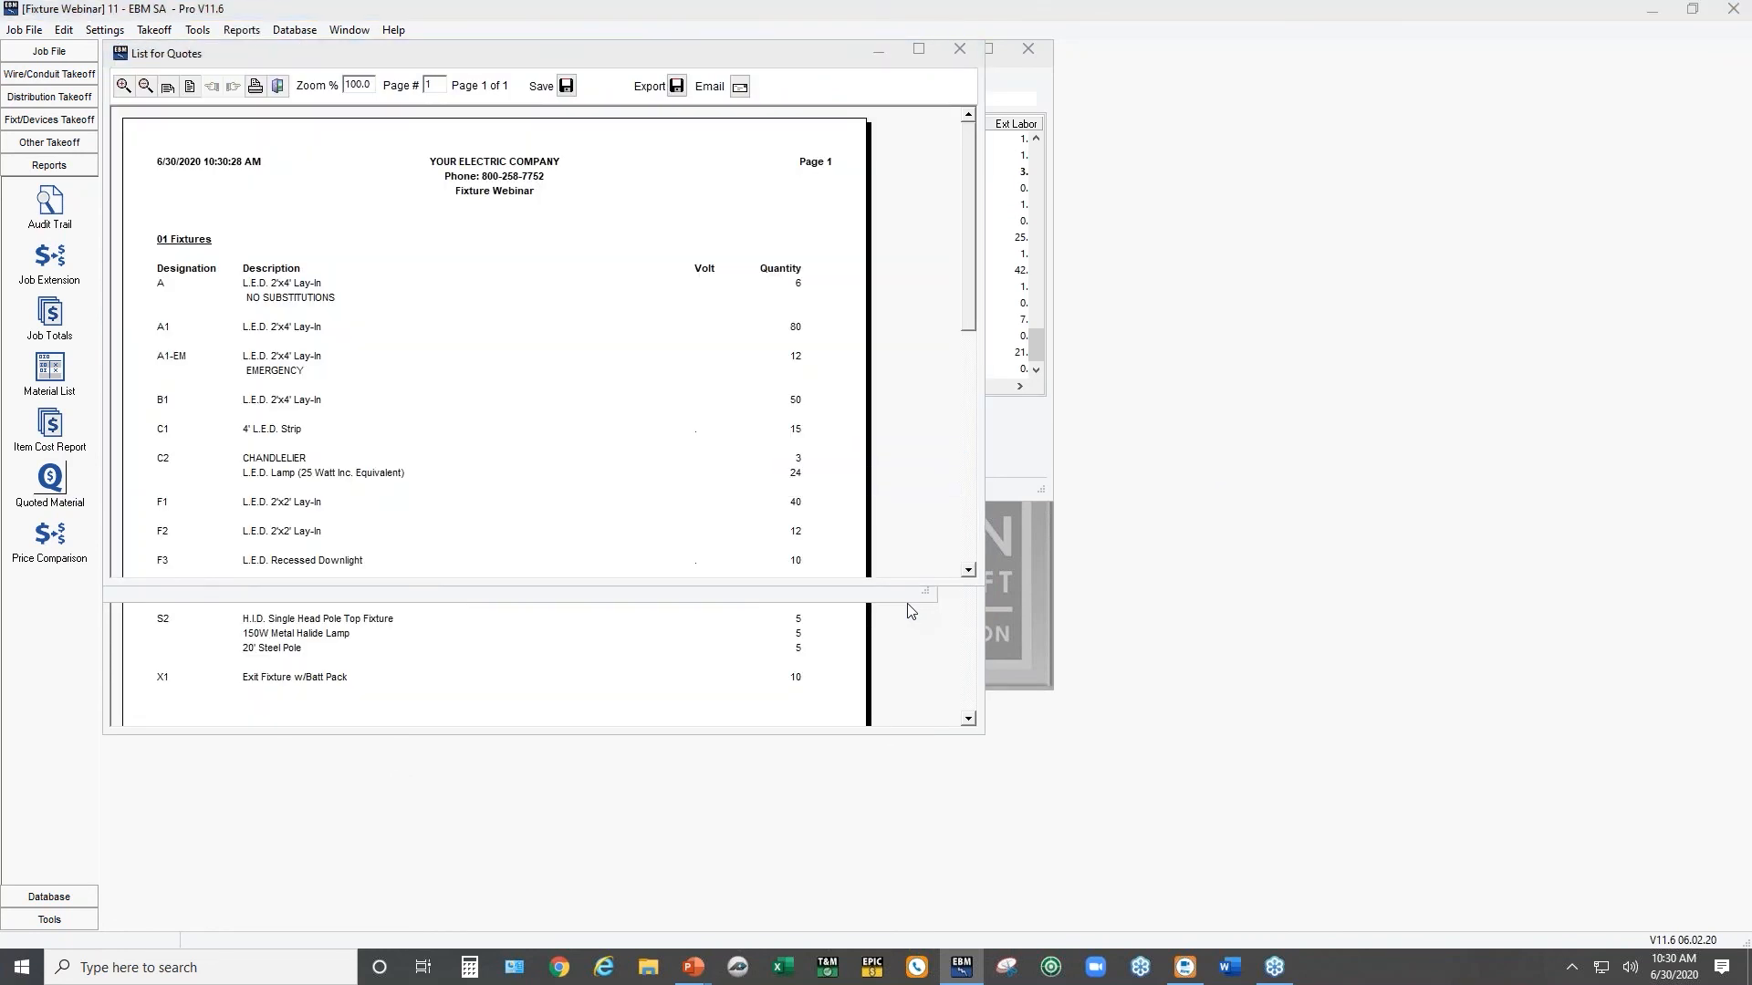
left_click(919, 51)
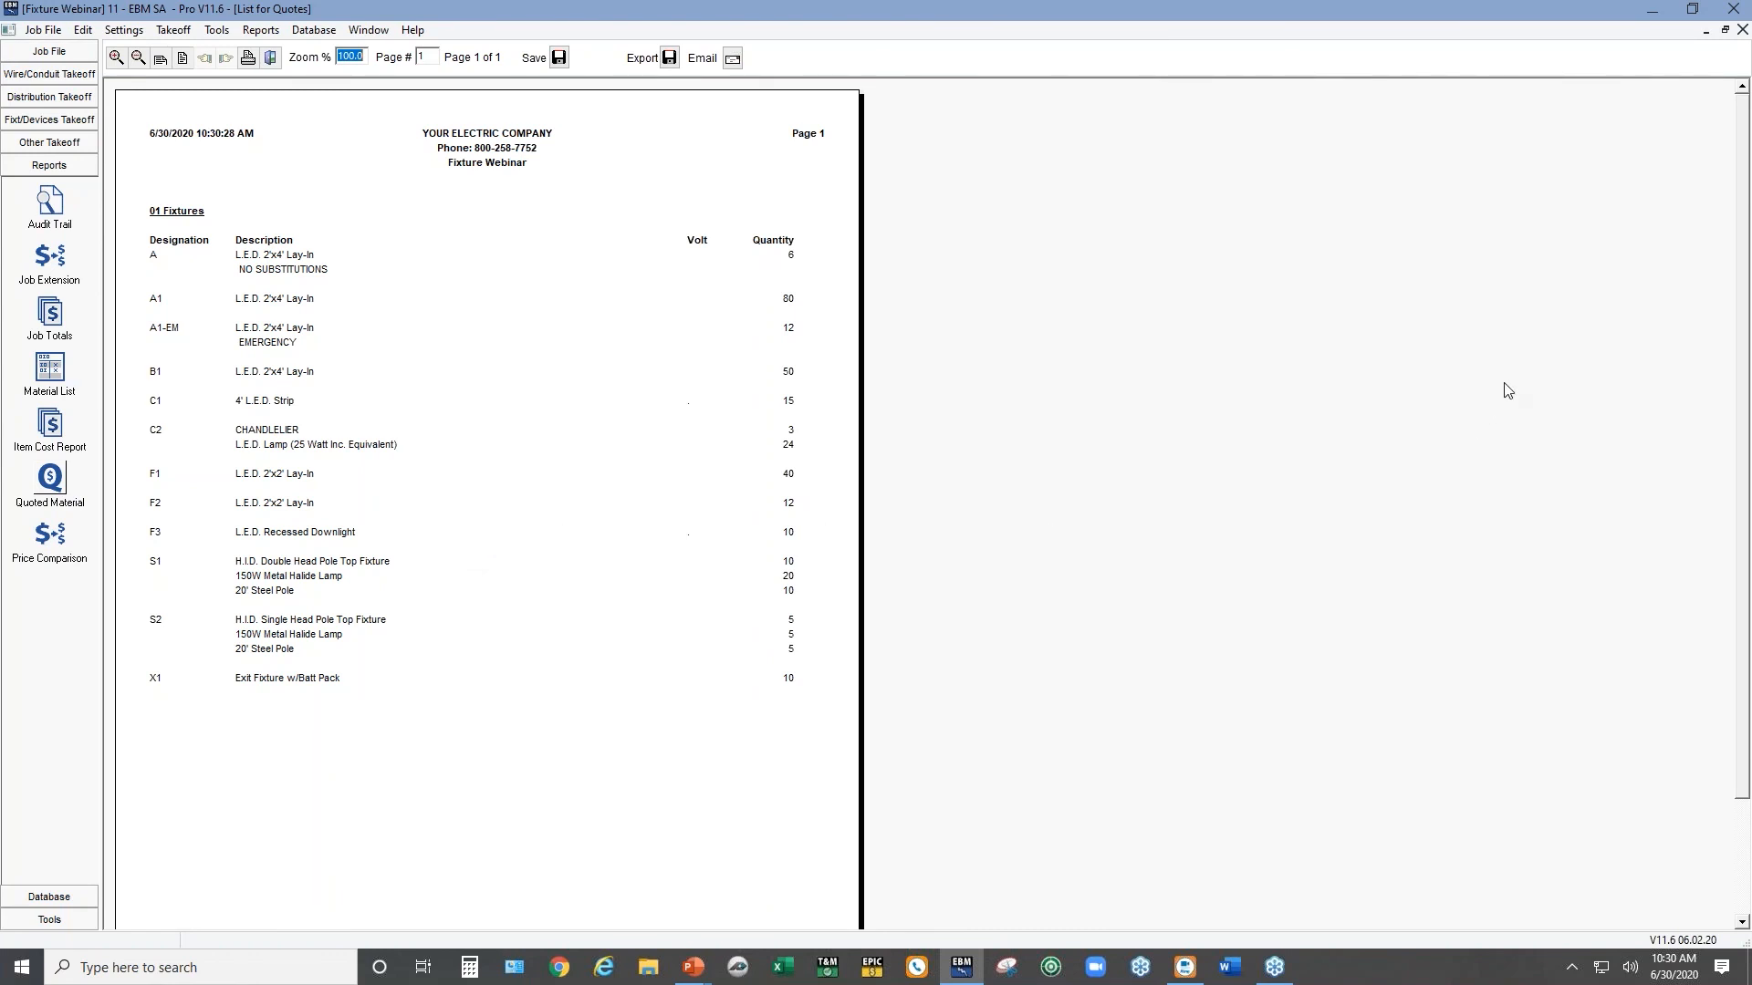
left_click(1588, 401)
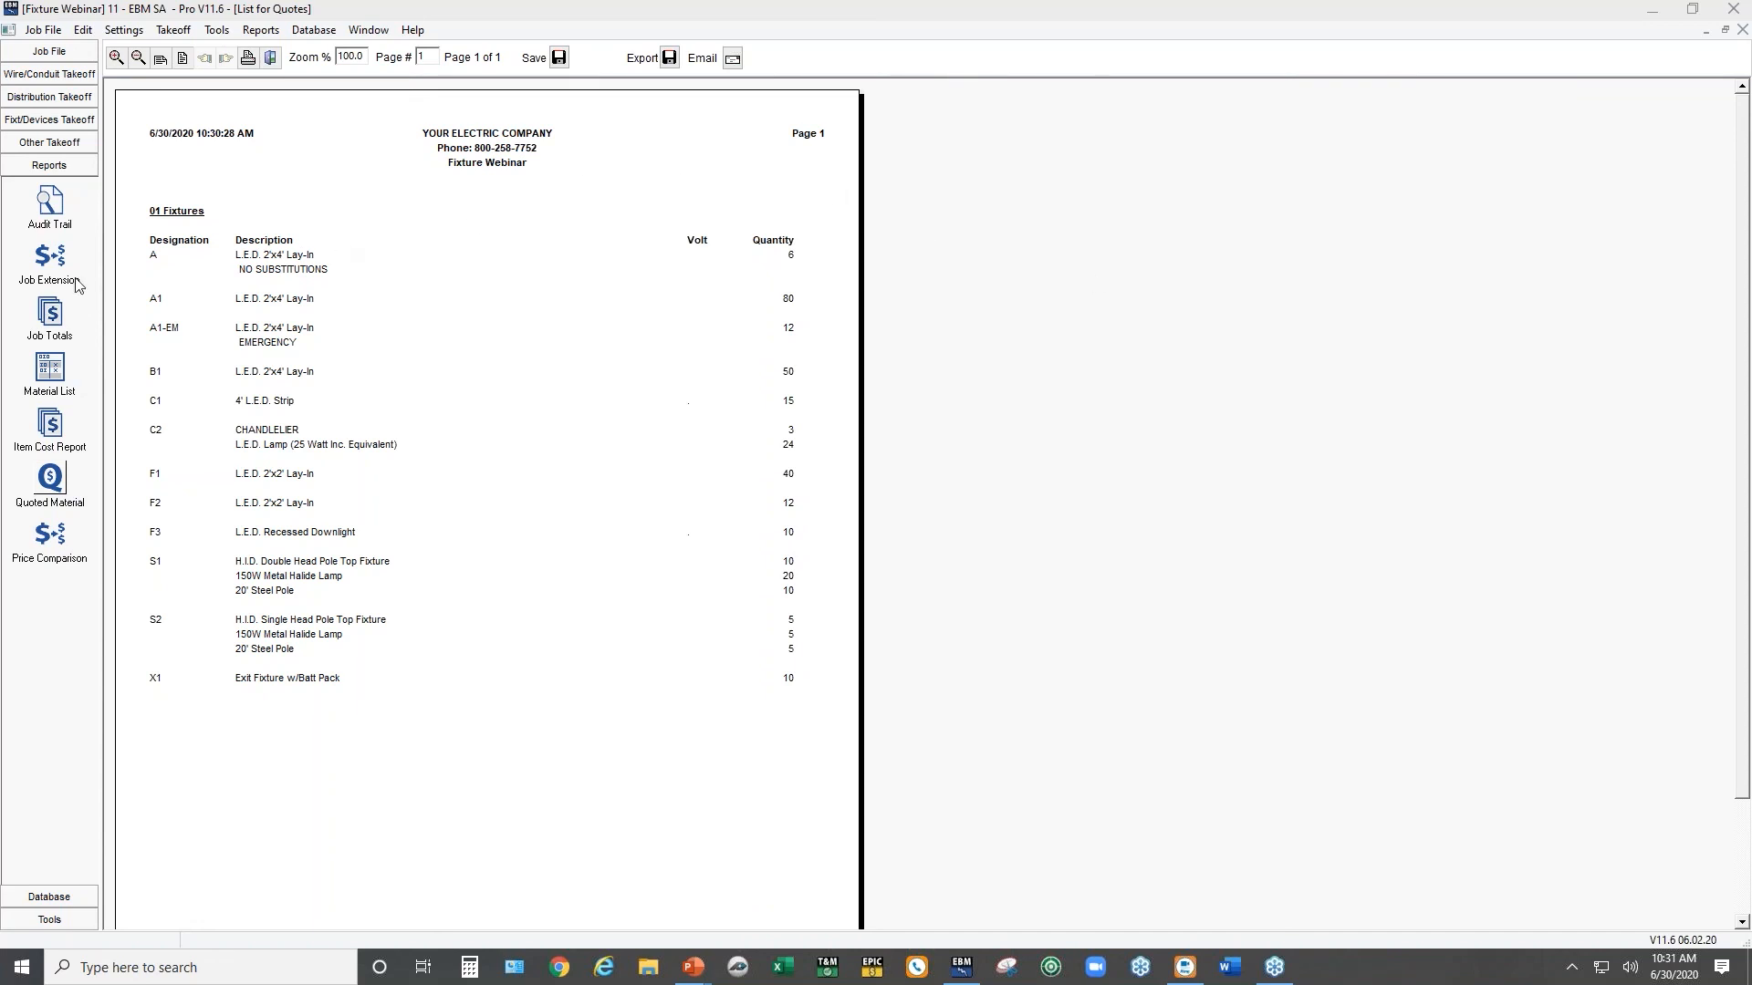
Review the job totals and recall fixture A1 with its accessories in the light fixture takeoff
left_click(52, 313)
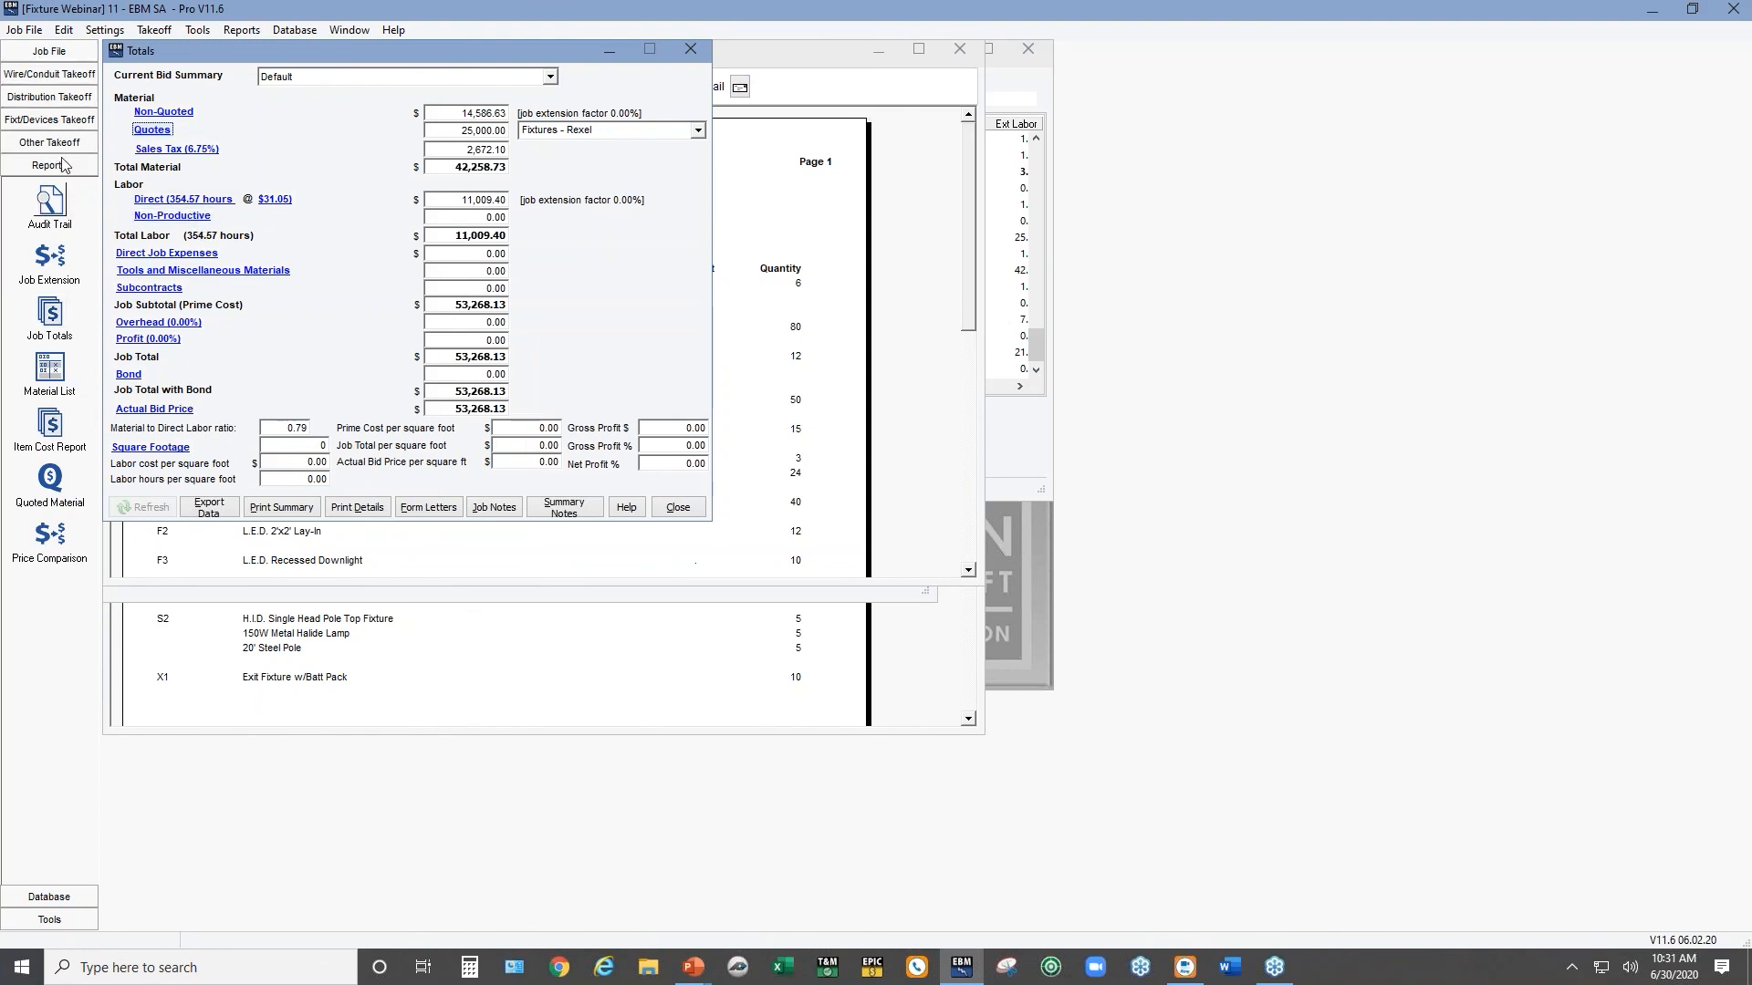
left_click(56, 120)
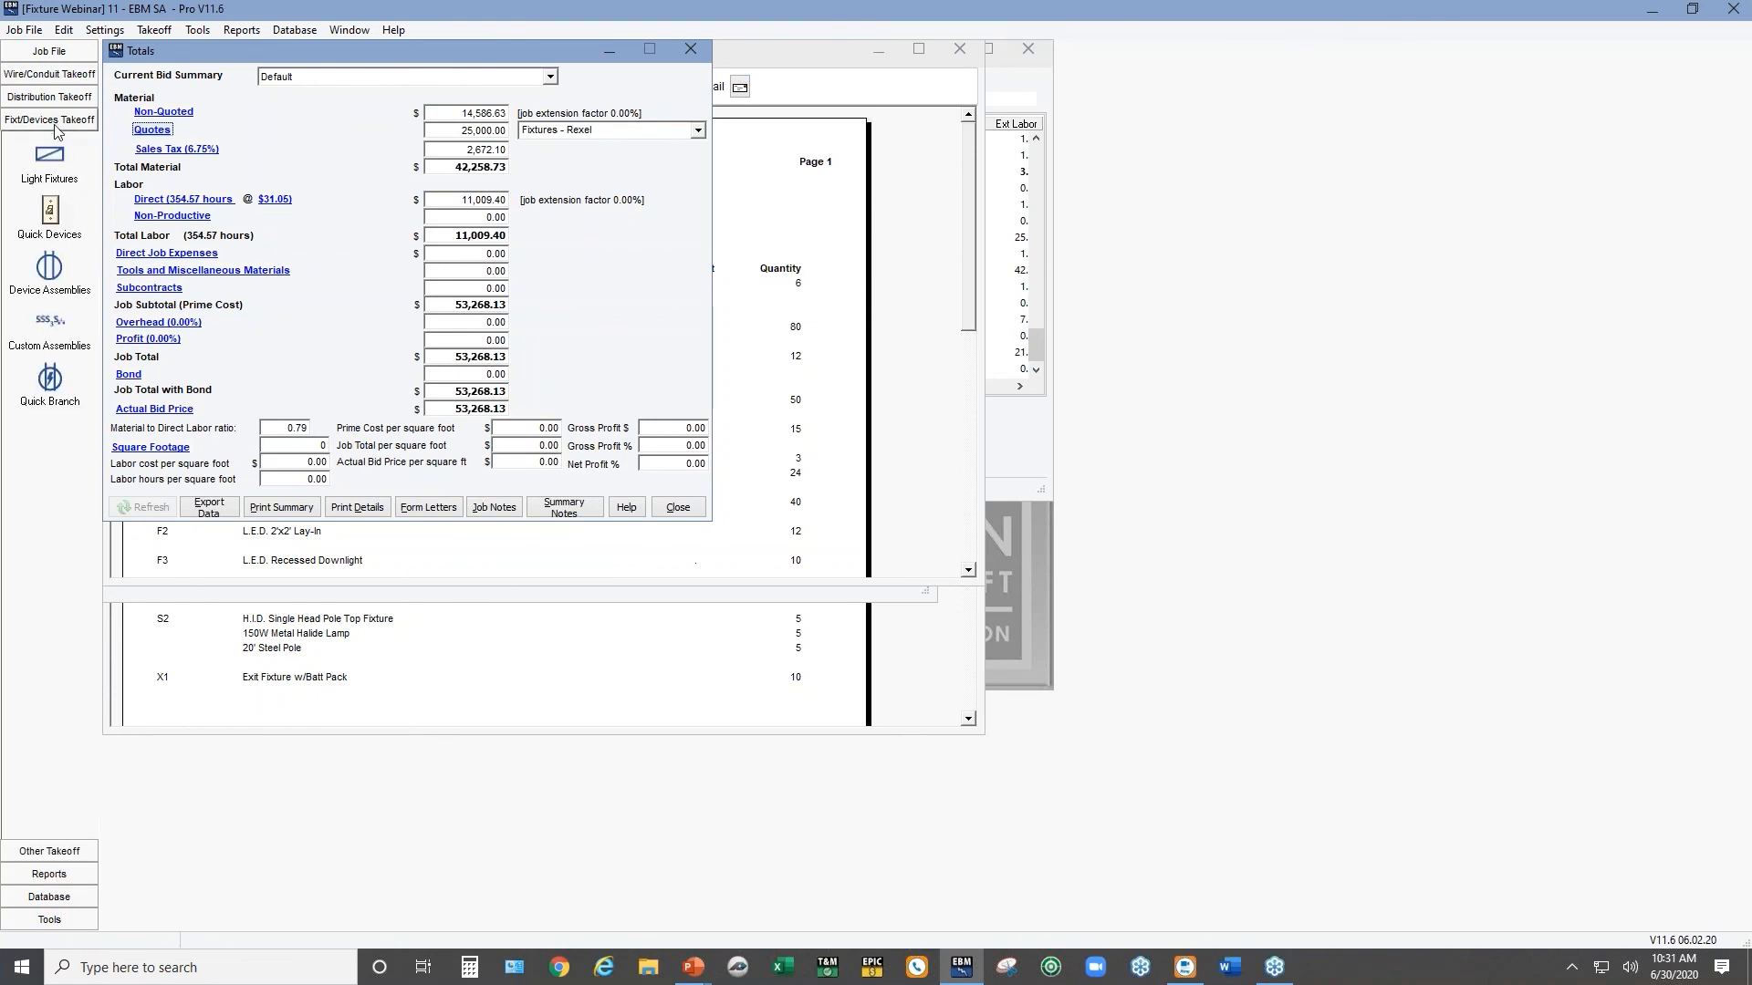
left_click(55, 155)
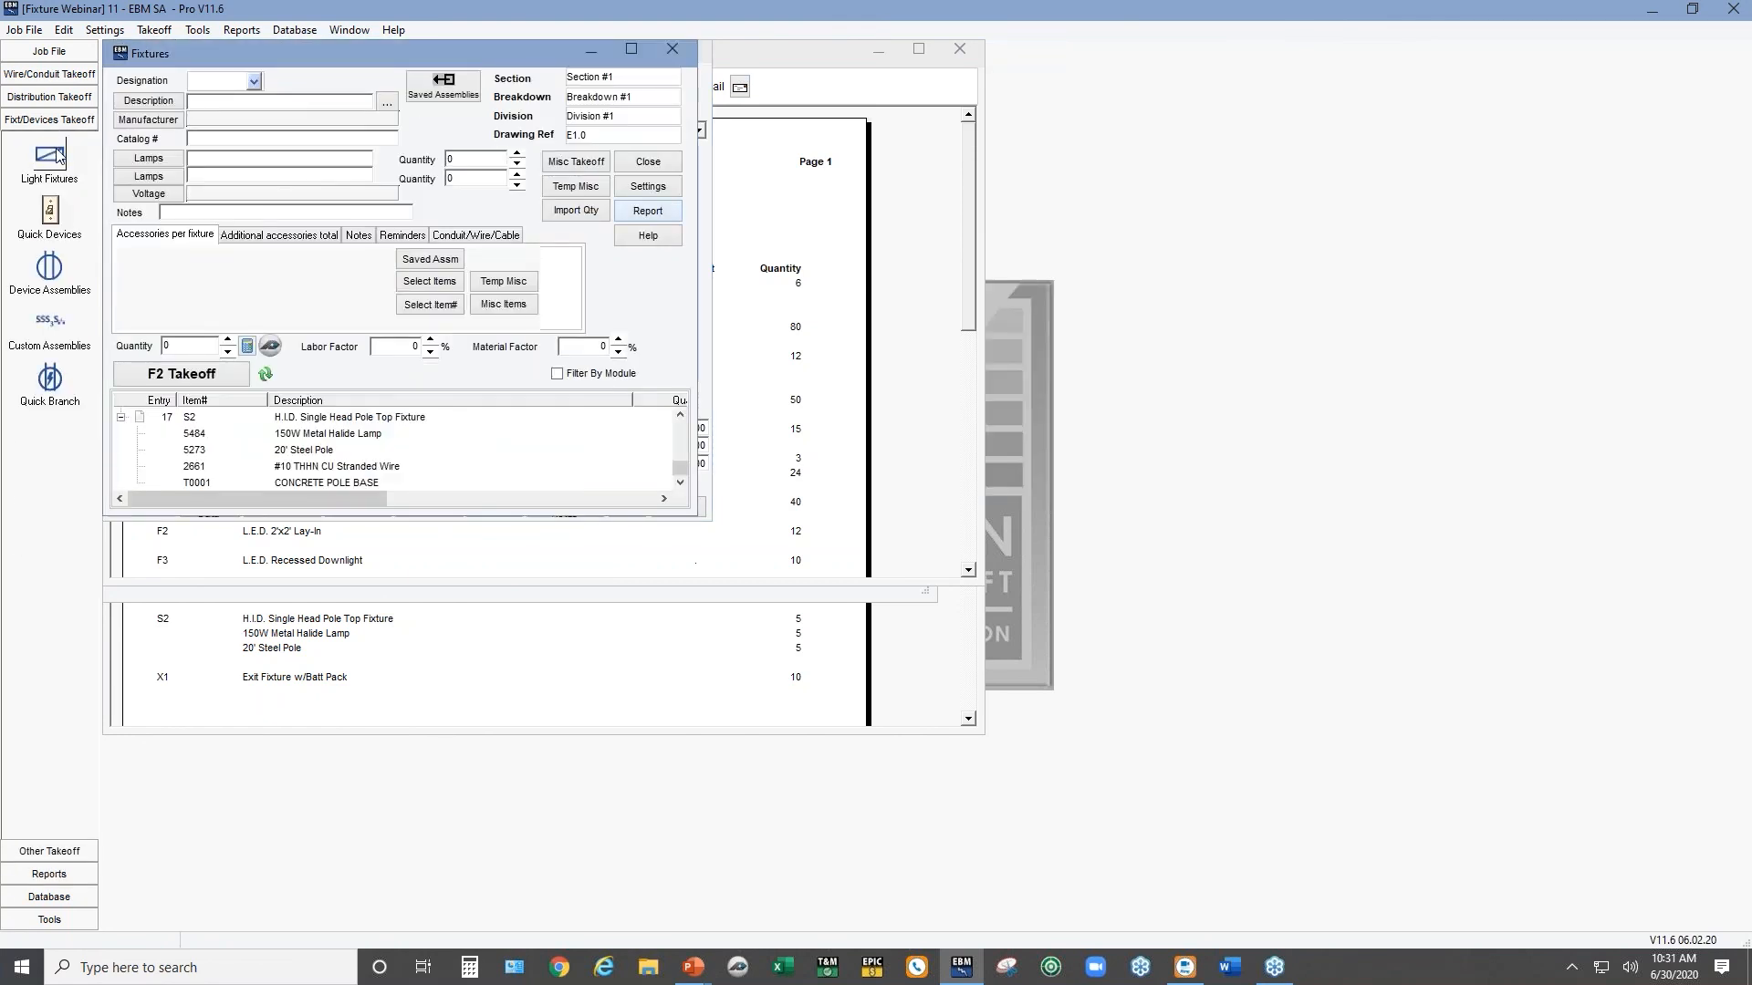
left_click(253, 81)
left_click(217, 116)
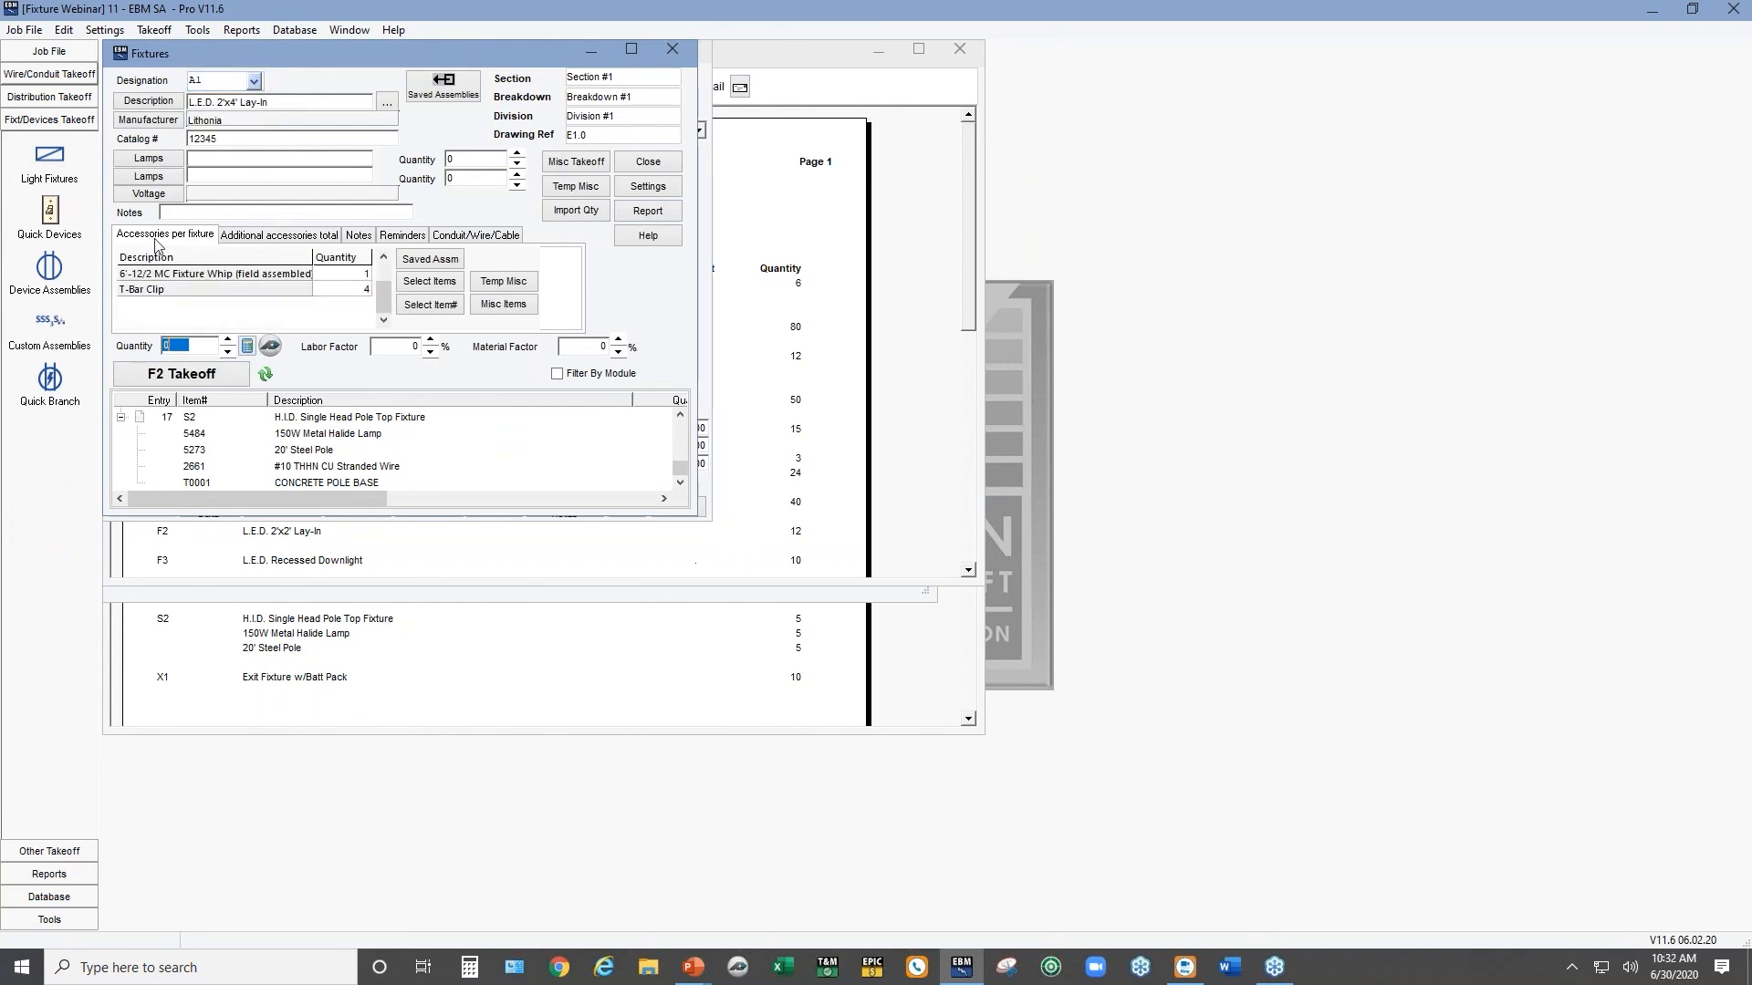
In the job totals, set the overhead to 10% of the entire job
left_click(64, 872)
left_click(51, 313)
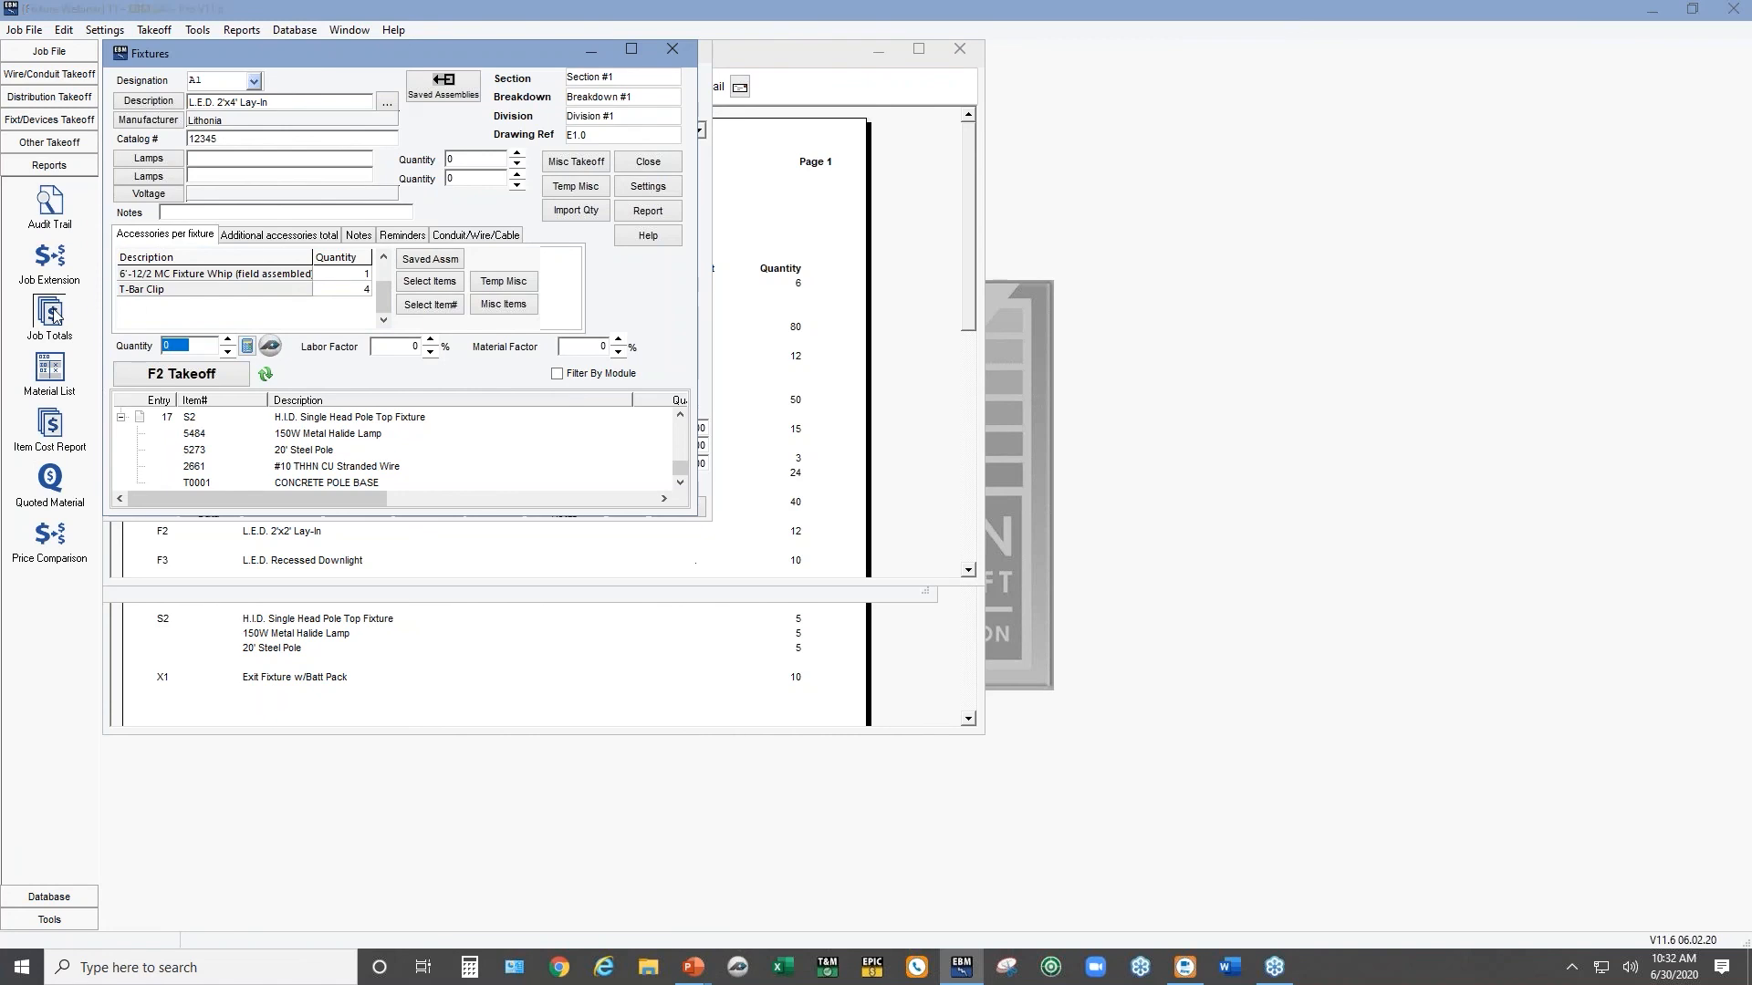
left_click(182, 324)
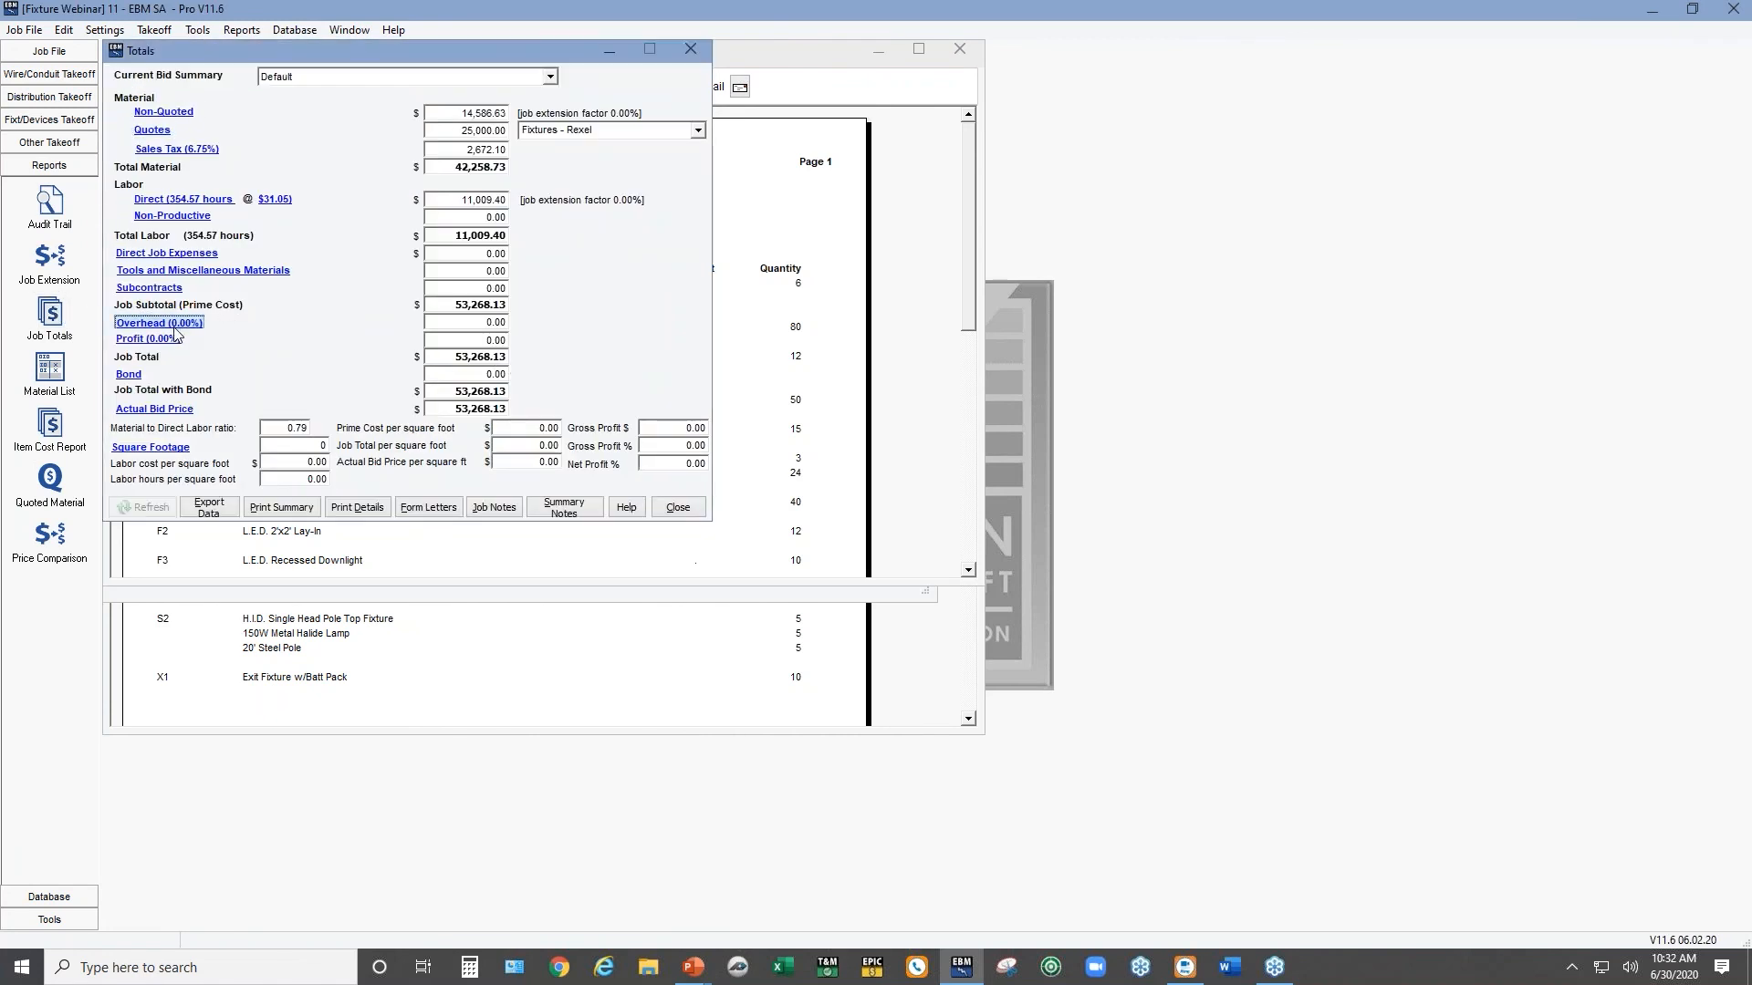
type("10")
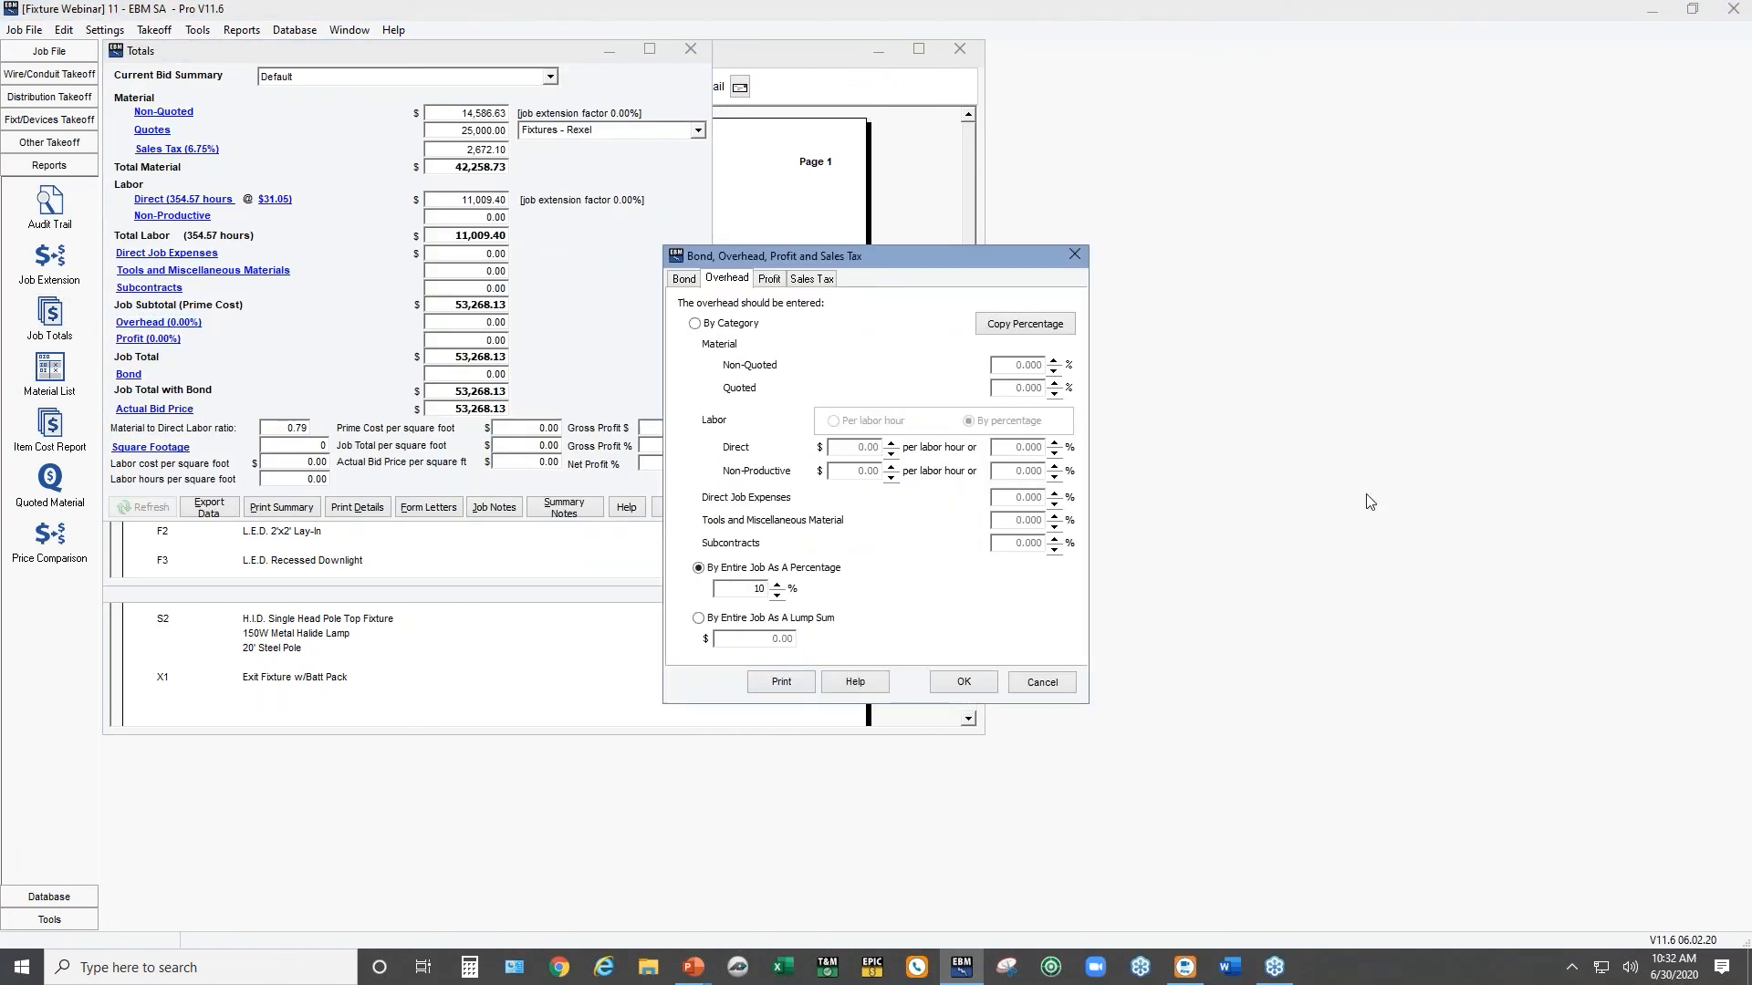
Set the profit to 10% of the entire job and save the overhead and profit to the totals
left_click(773, 282)
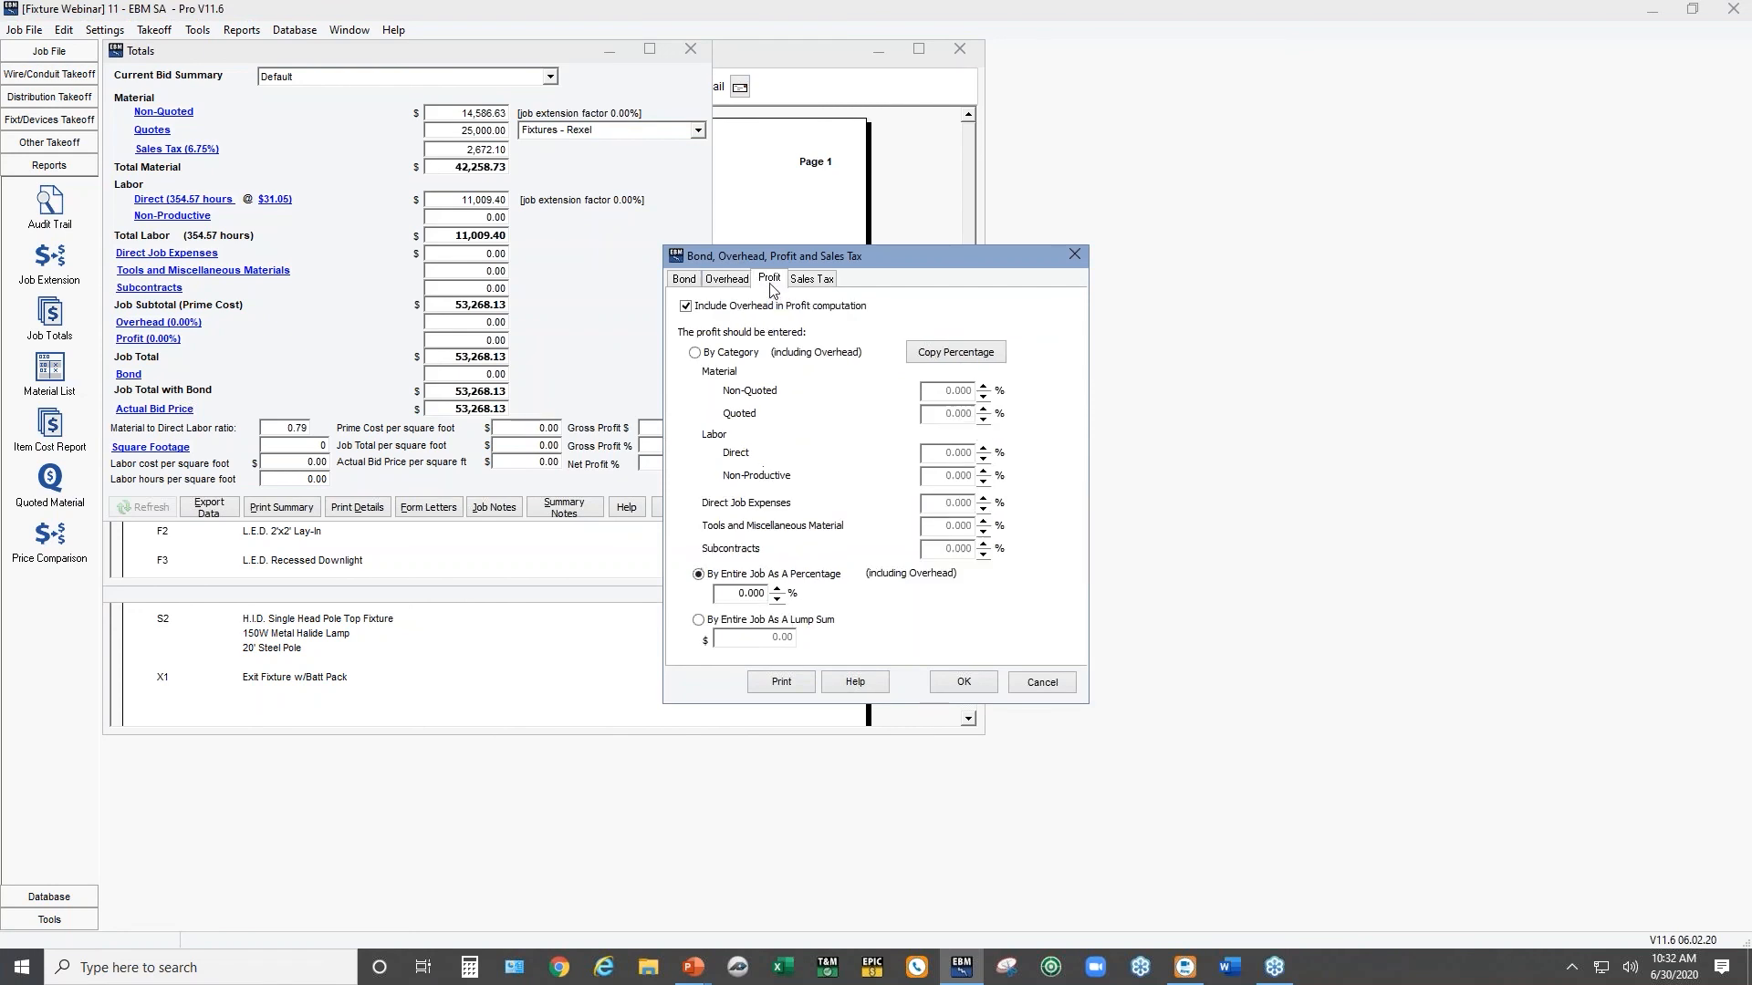
double_click(750, 593)
type("10")
left_click(965, 683)
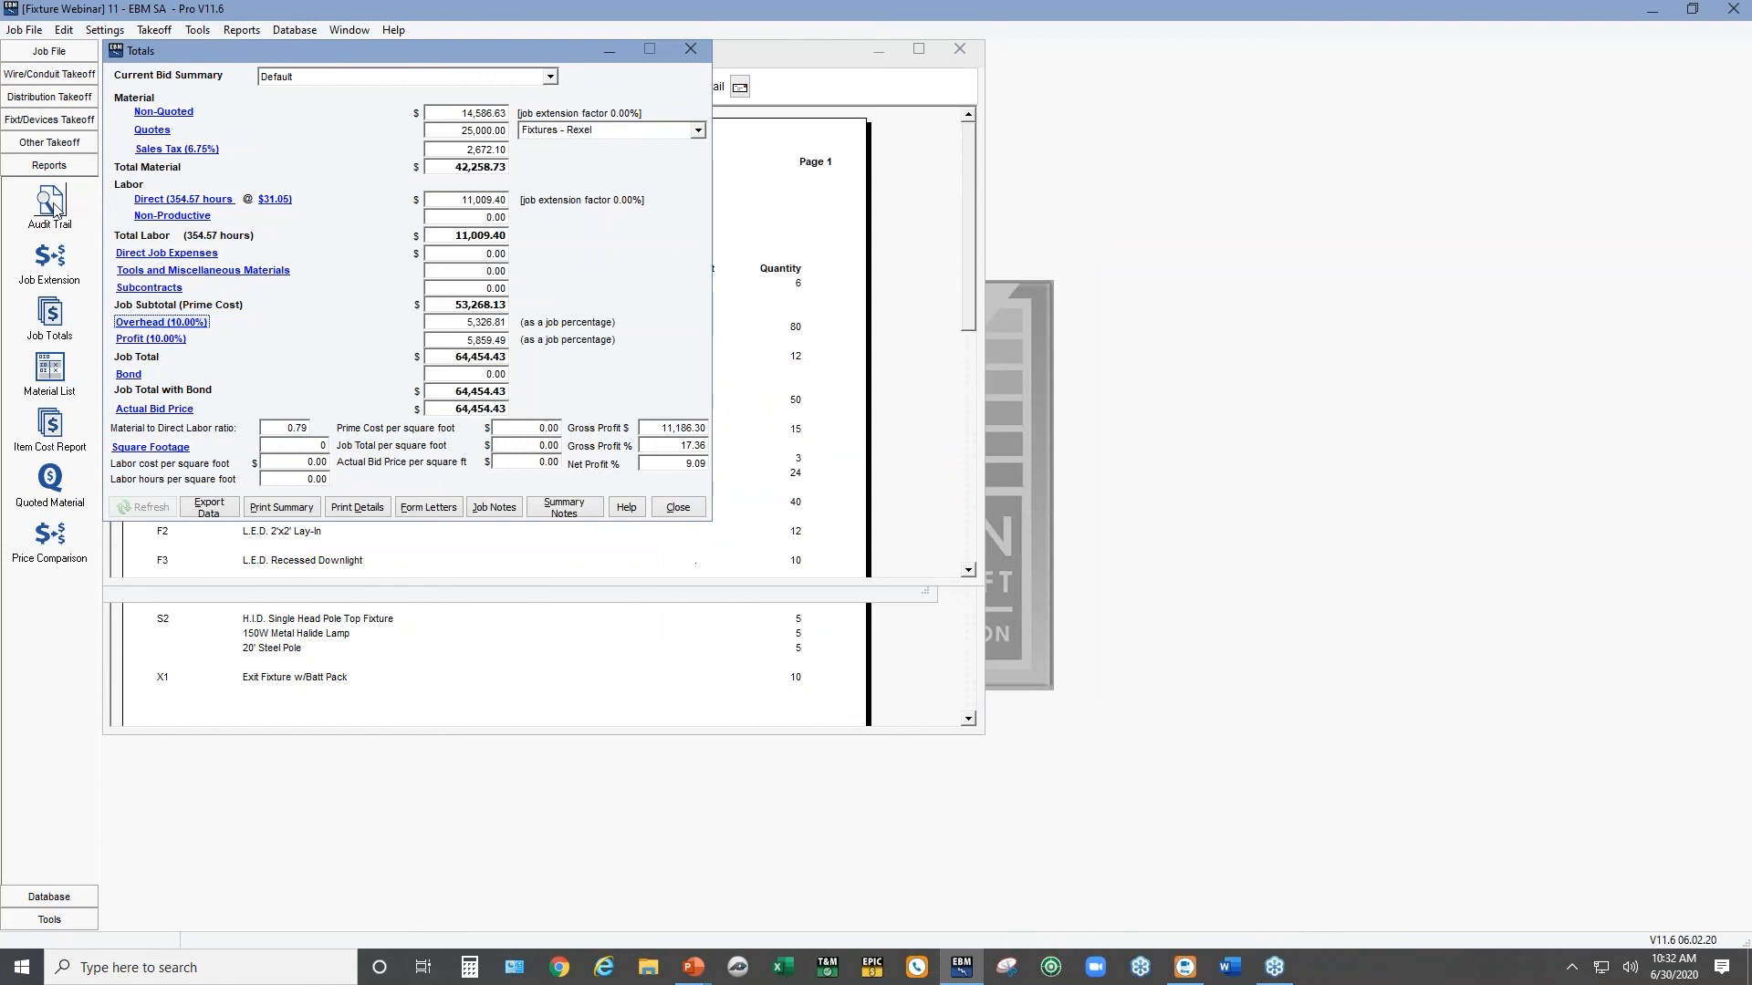
Take off 10 more A1 L.E.D. 2'x4' Lay-In fixtures with their accessories in the light fixture takeoff
left_click(50, 122)
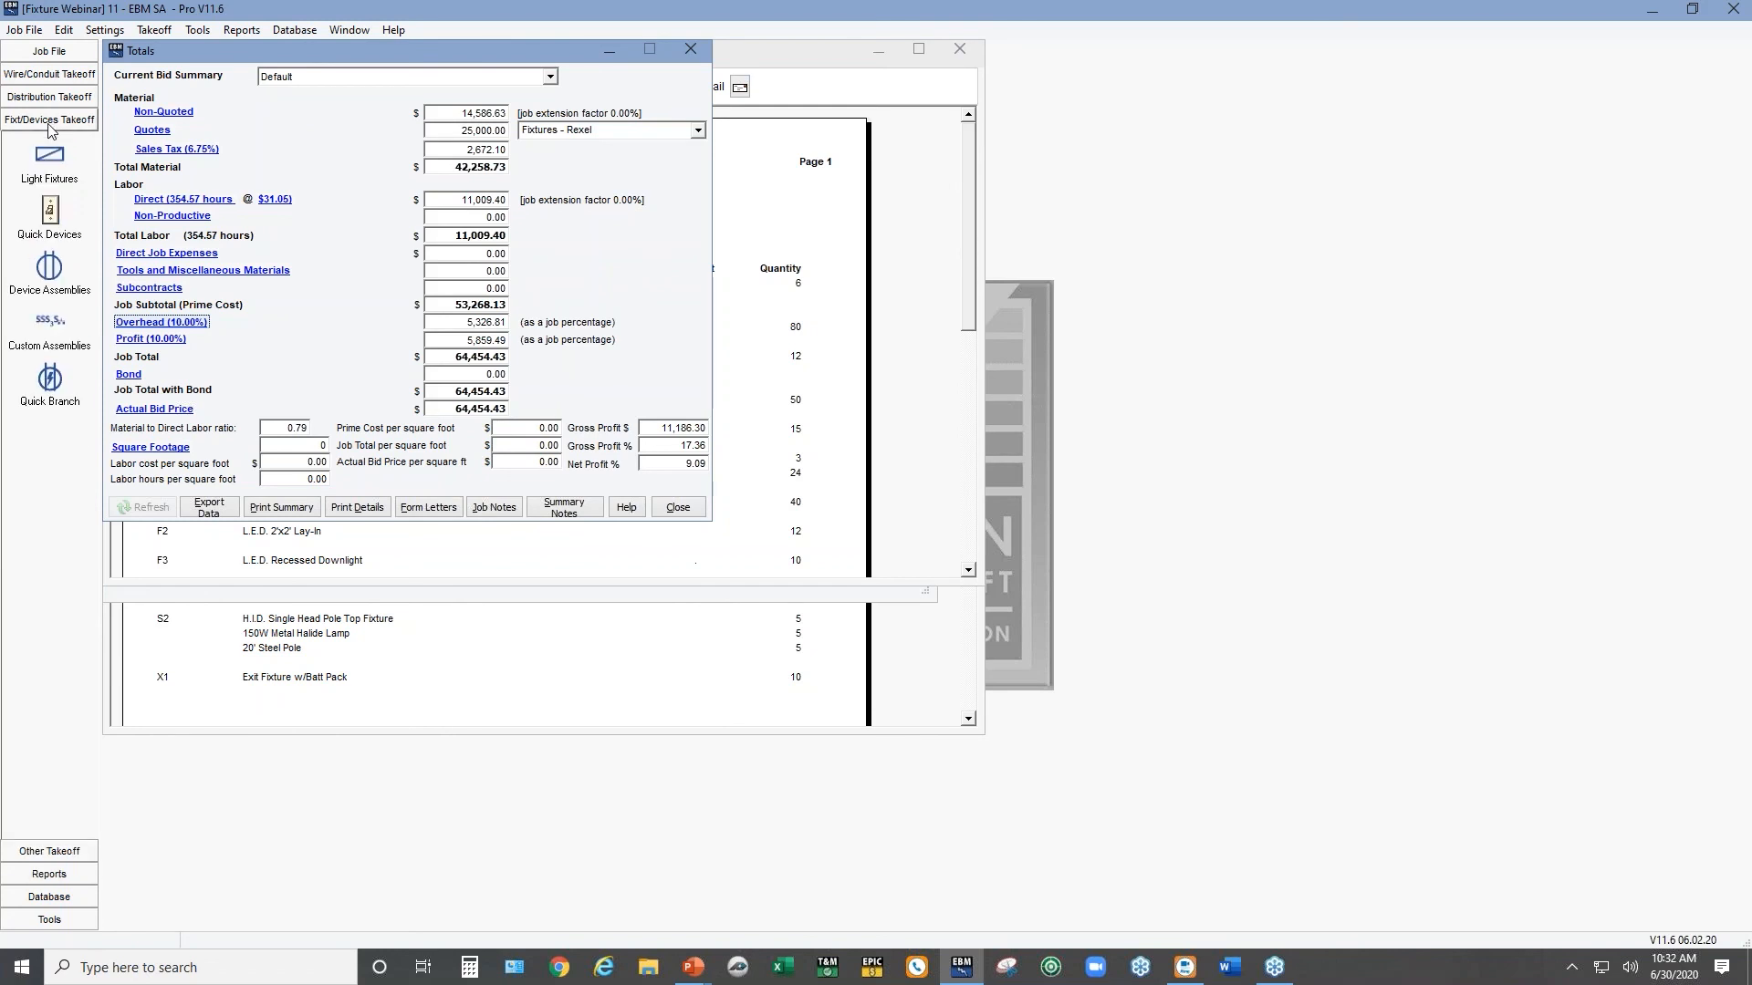
left_click(52, 169)
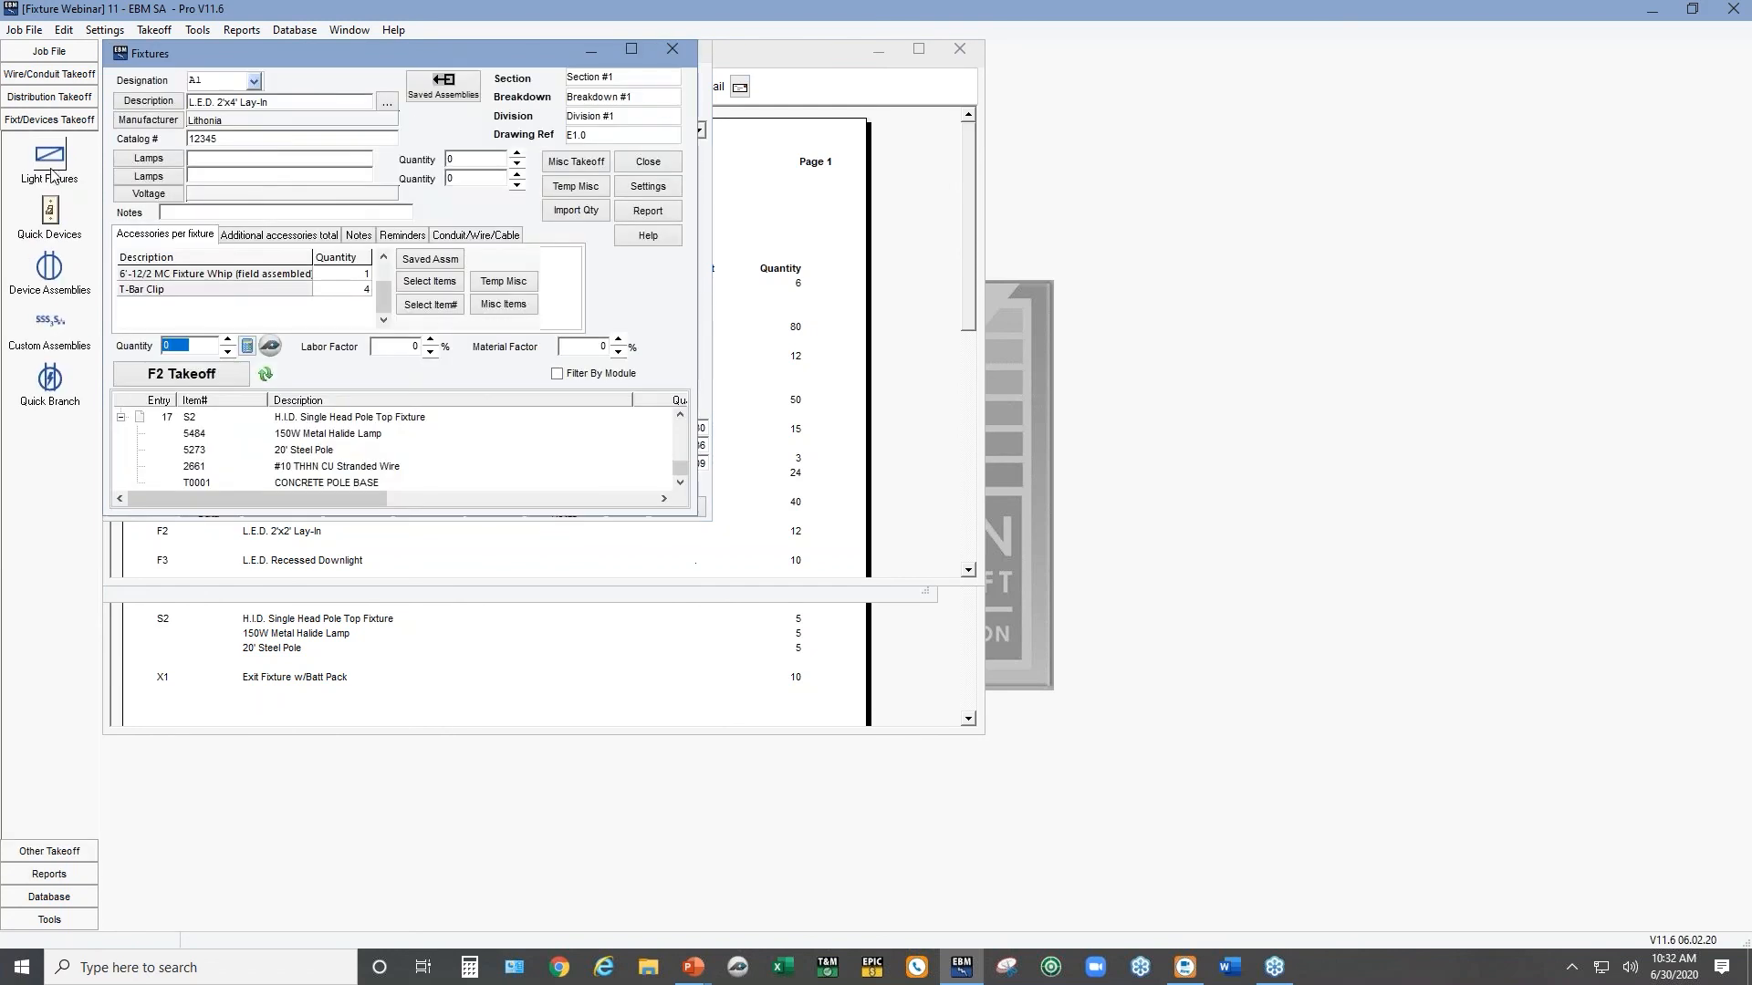
type("10")
left_click(230, 378)
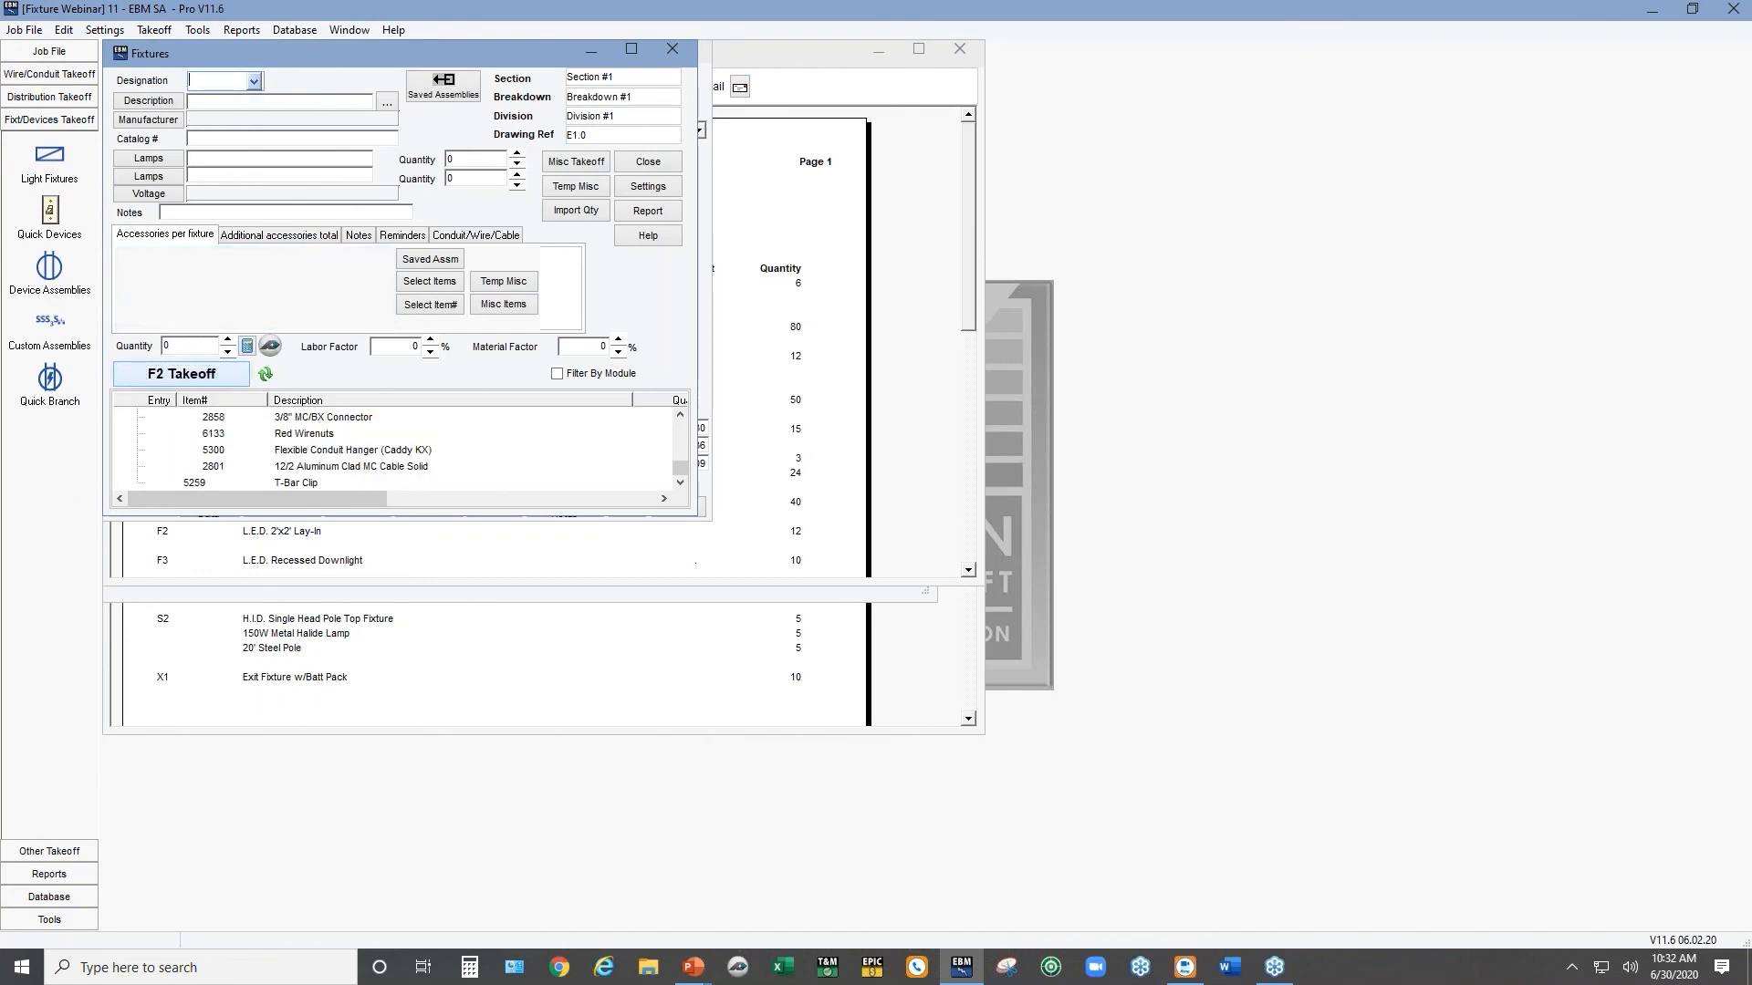
From the job totals, change Rexel's lump sum quote for Fixtures to 26,000 and save it
left_click(62, 874)
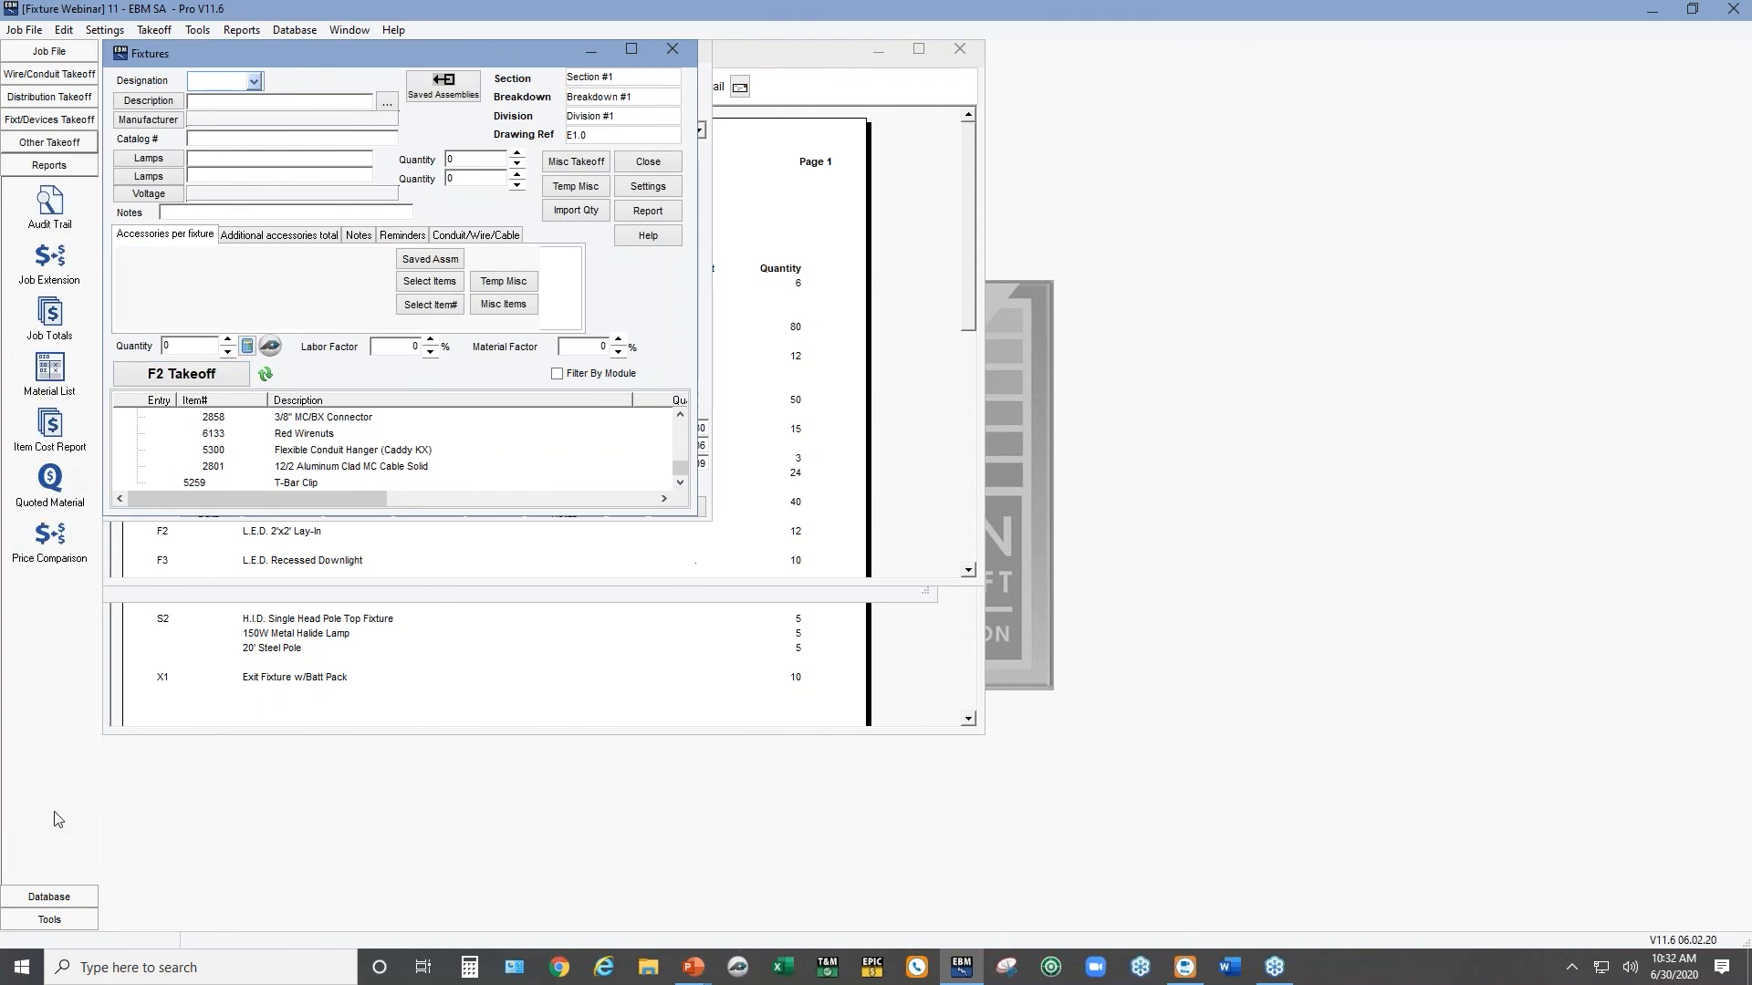
left_click(50, 313)
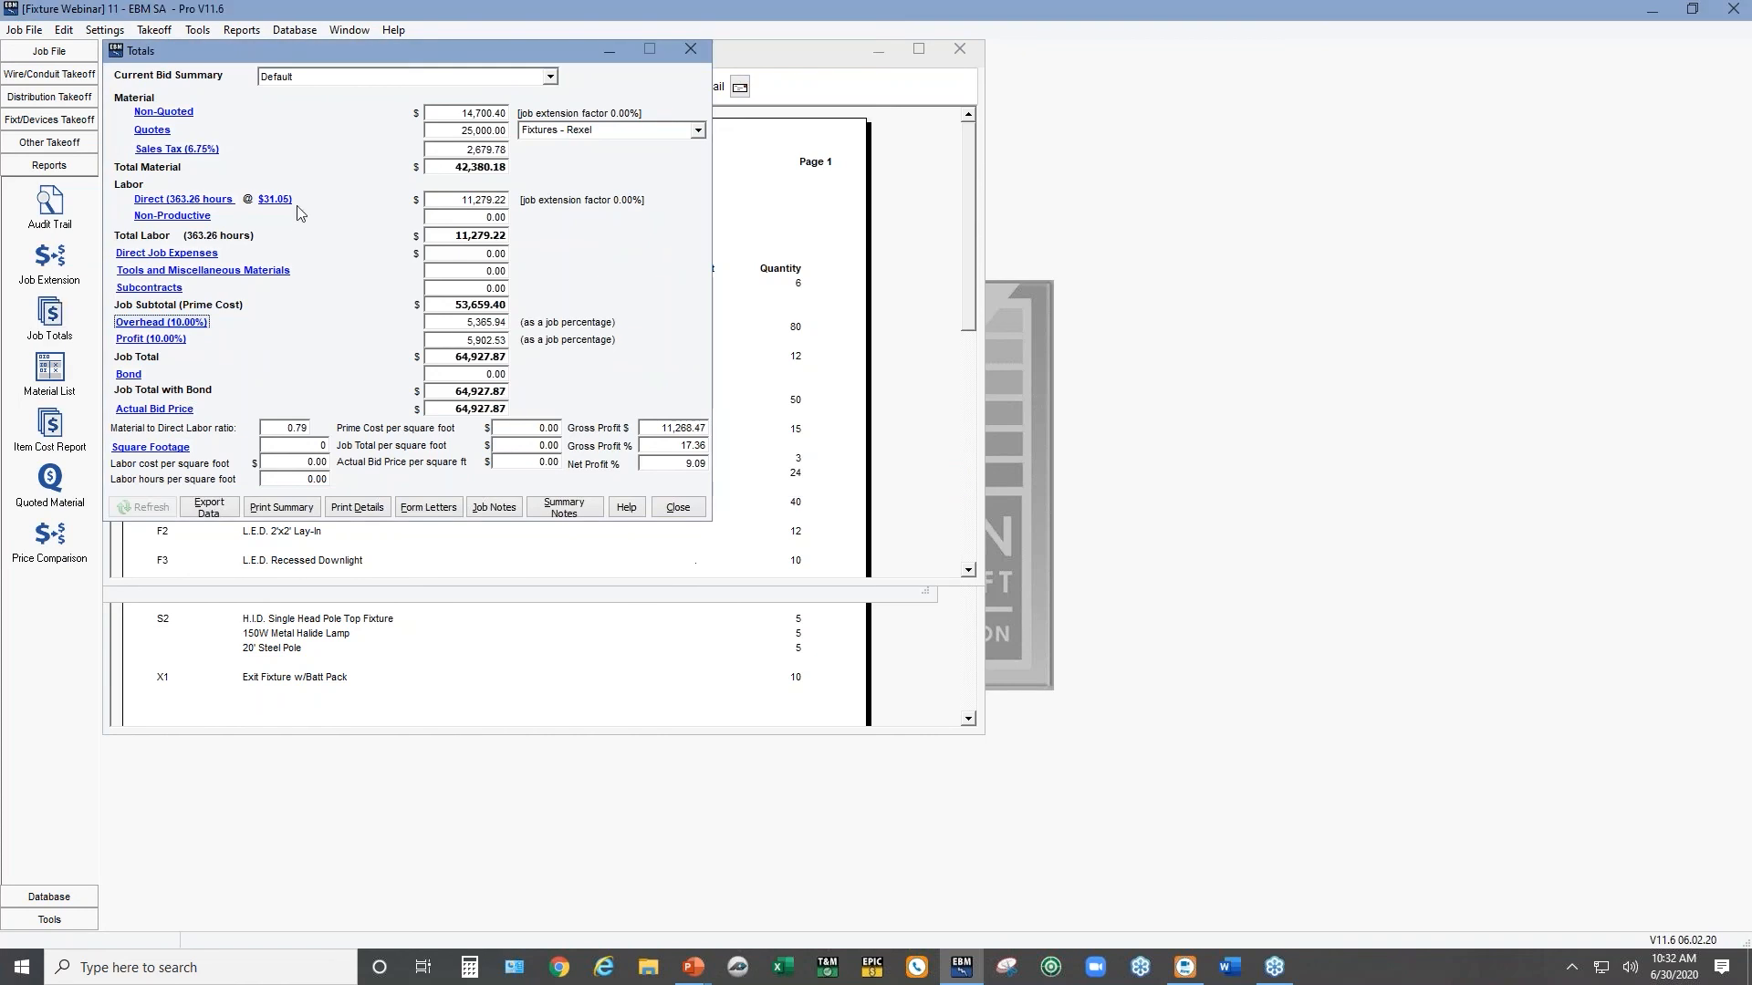
left_click(169, 132)
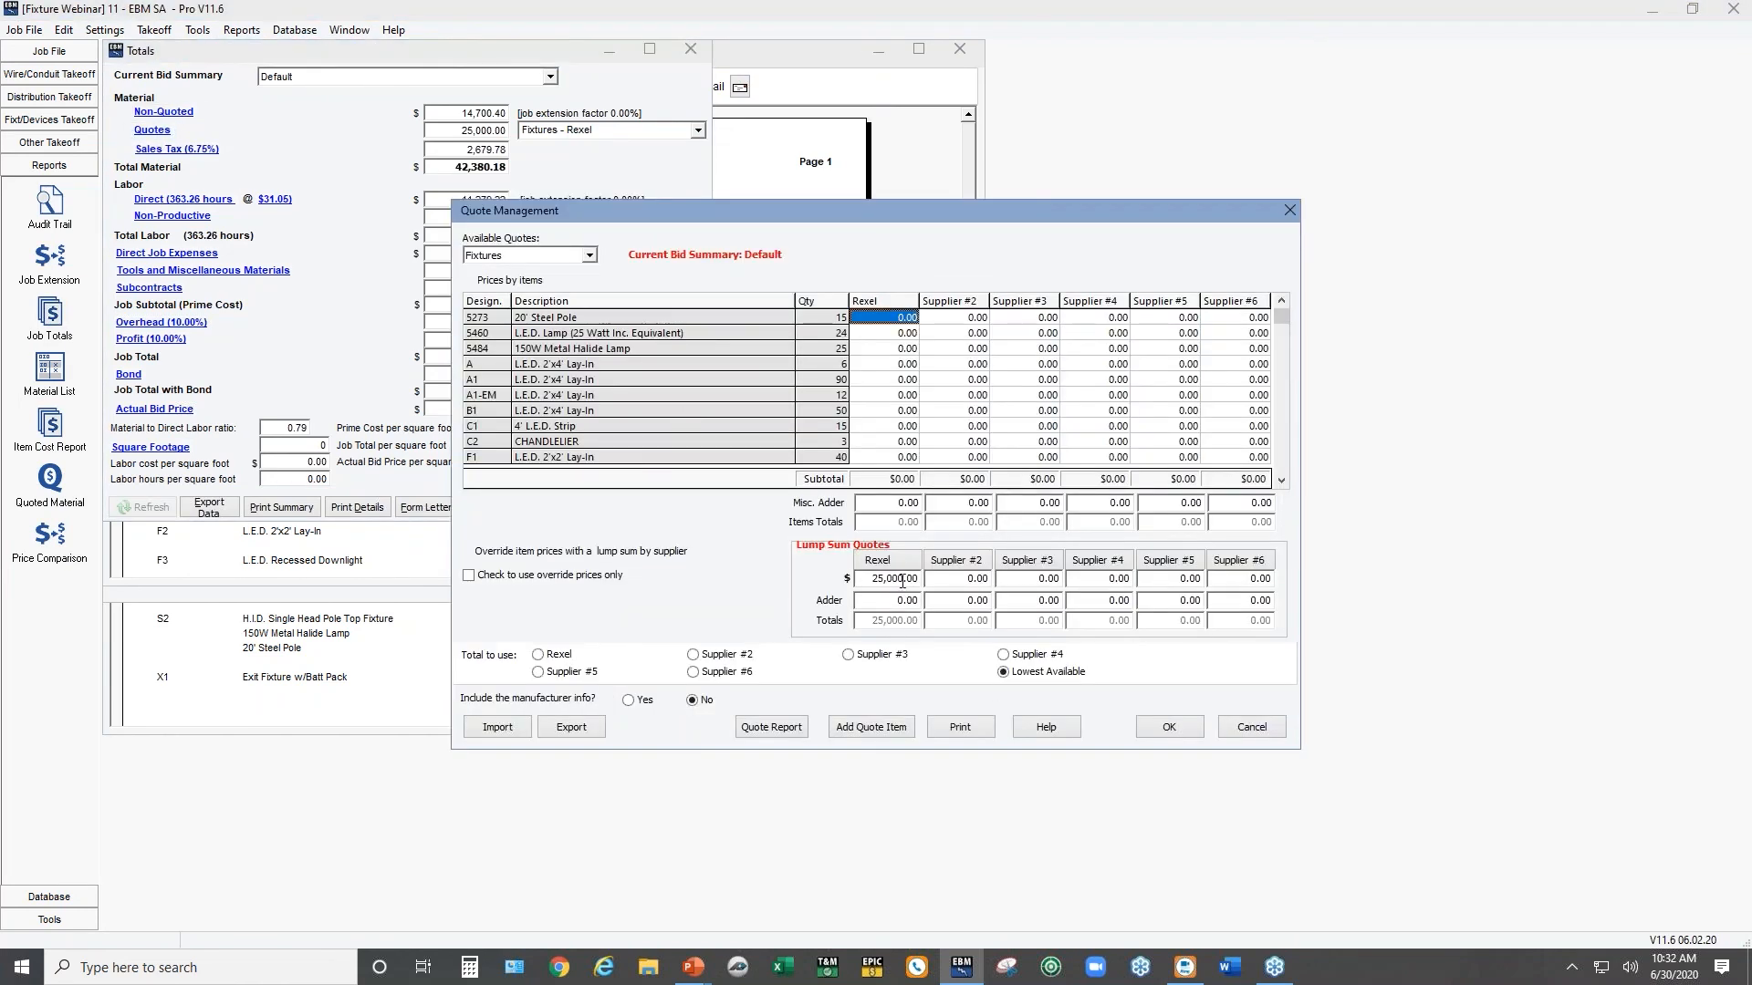
left_click(901, 581)
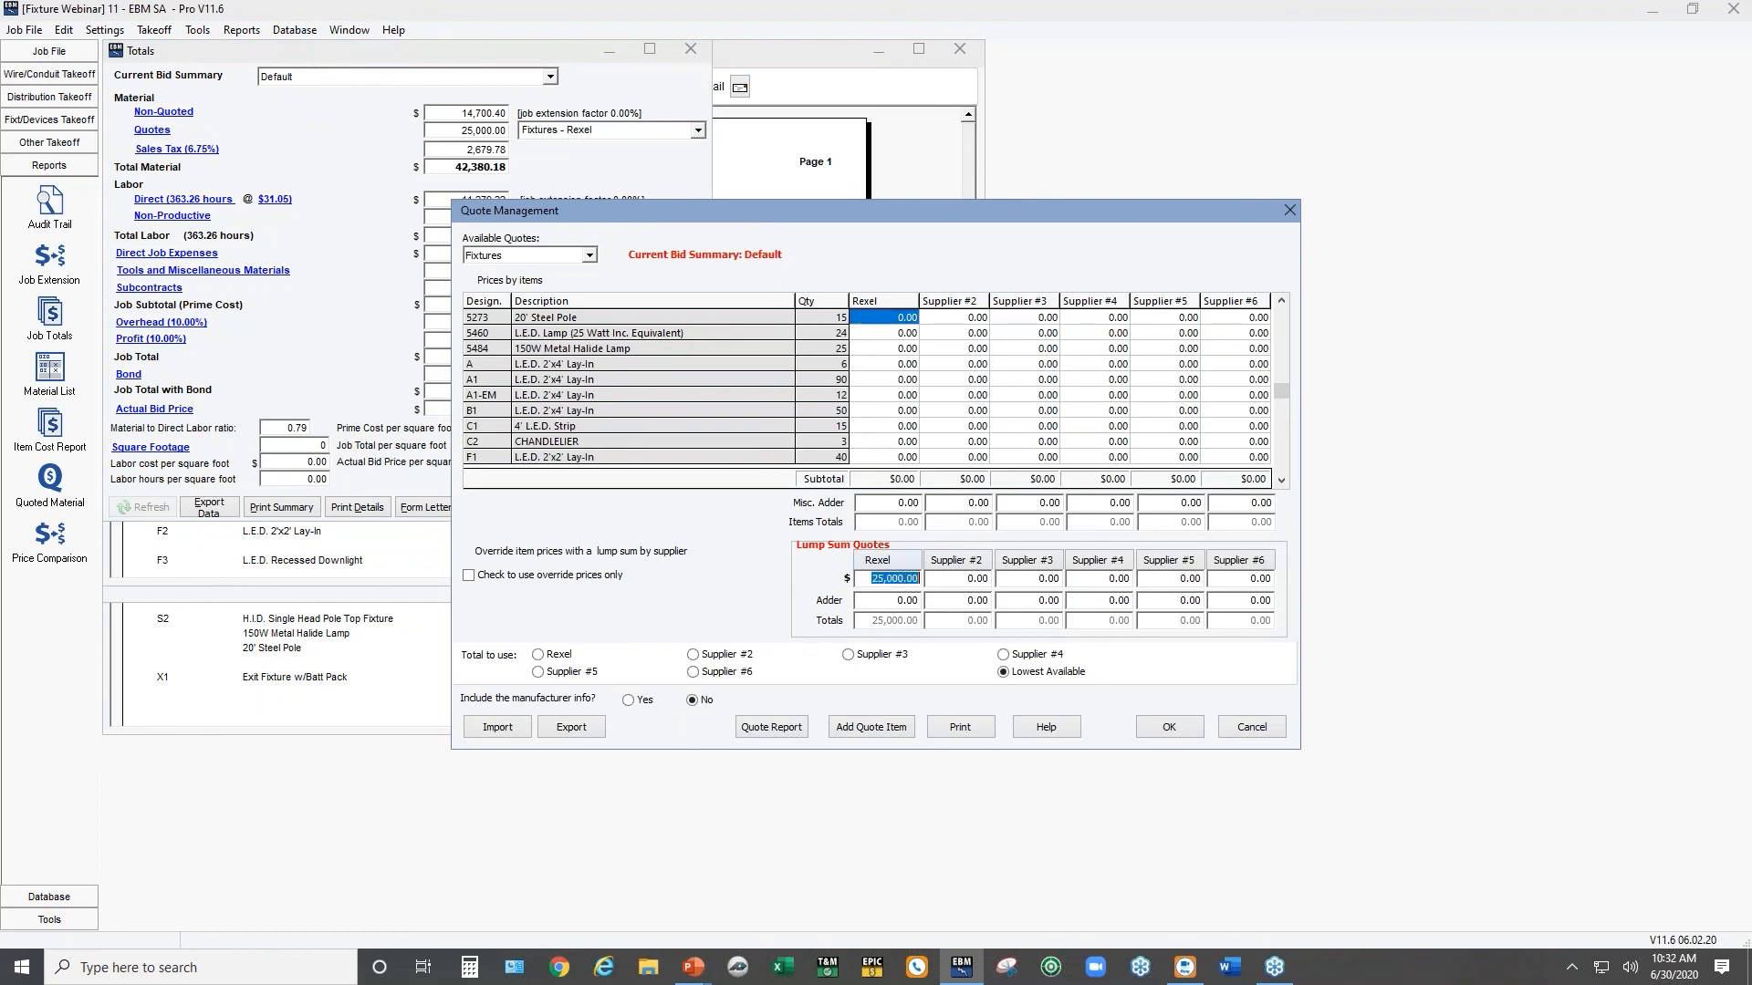
type("2600")
left_click(1194, 726)
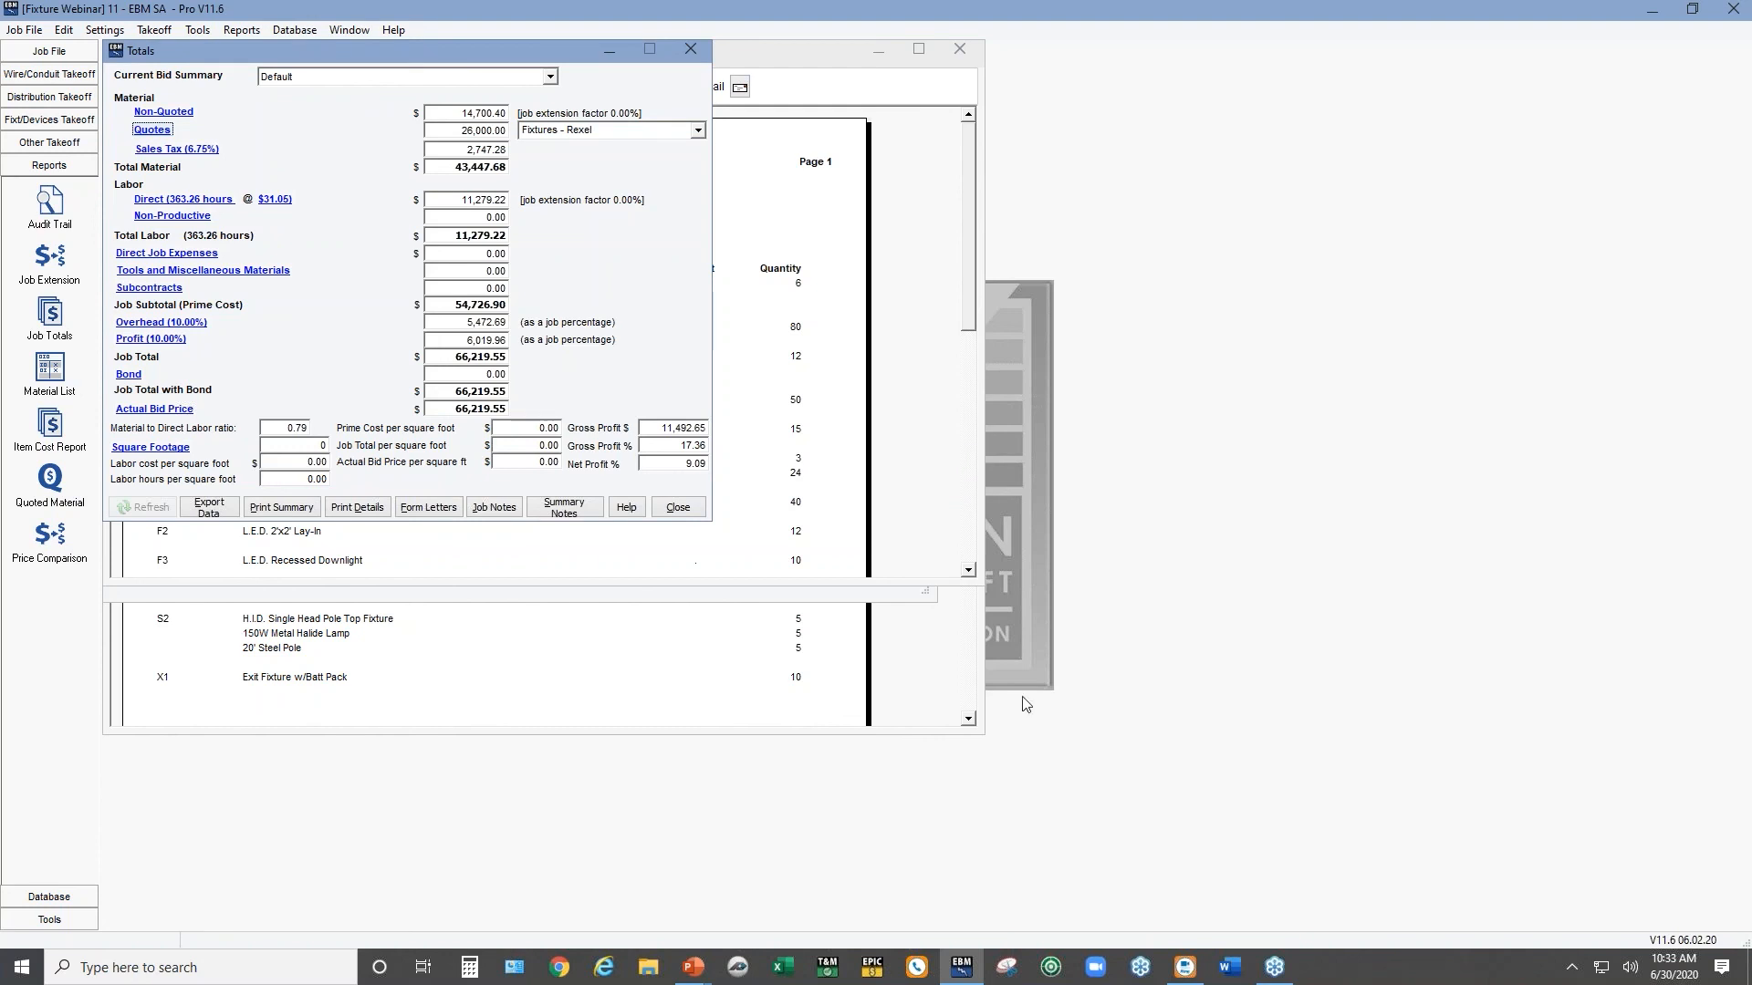
Switch the job's overhead to be entered by category and set the quoted material overhead to 5%
left_click(161, 324)
left_click(161, 323)
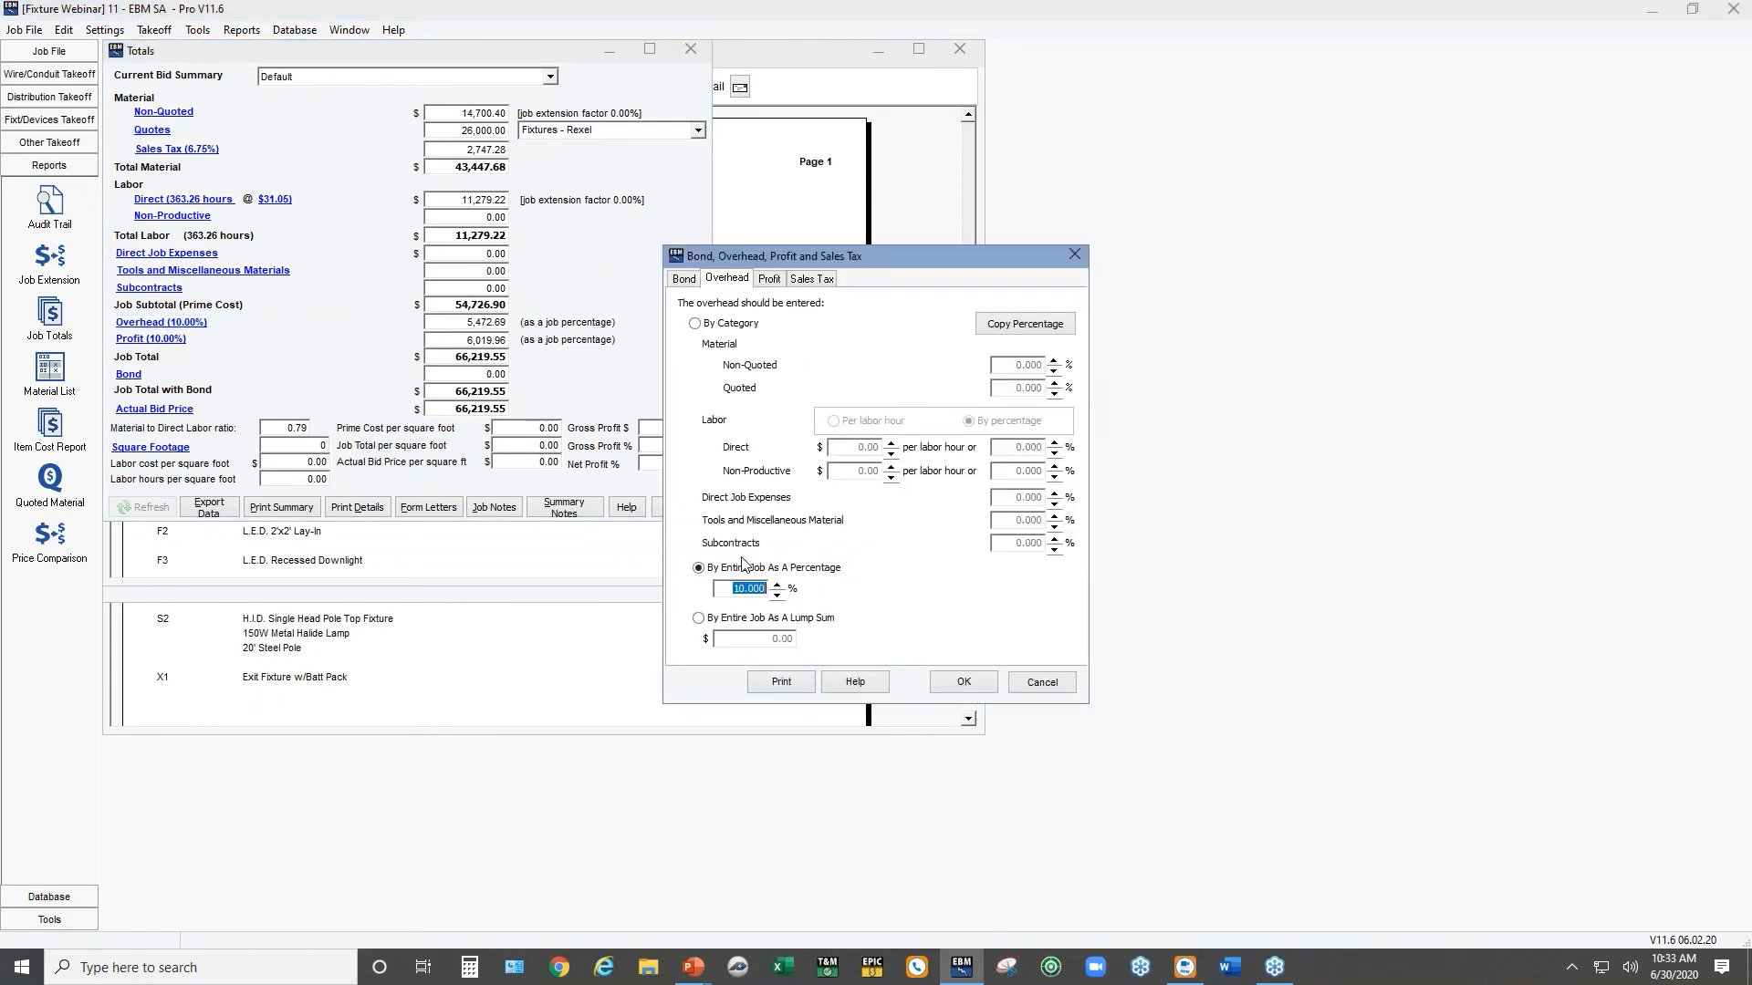
left_click(695, 323)
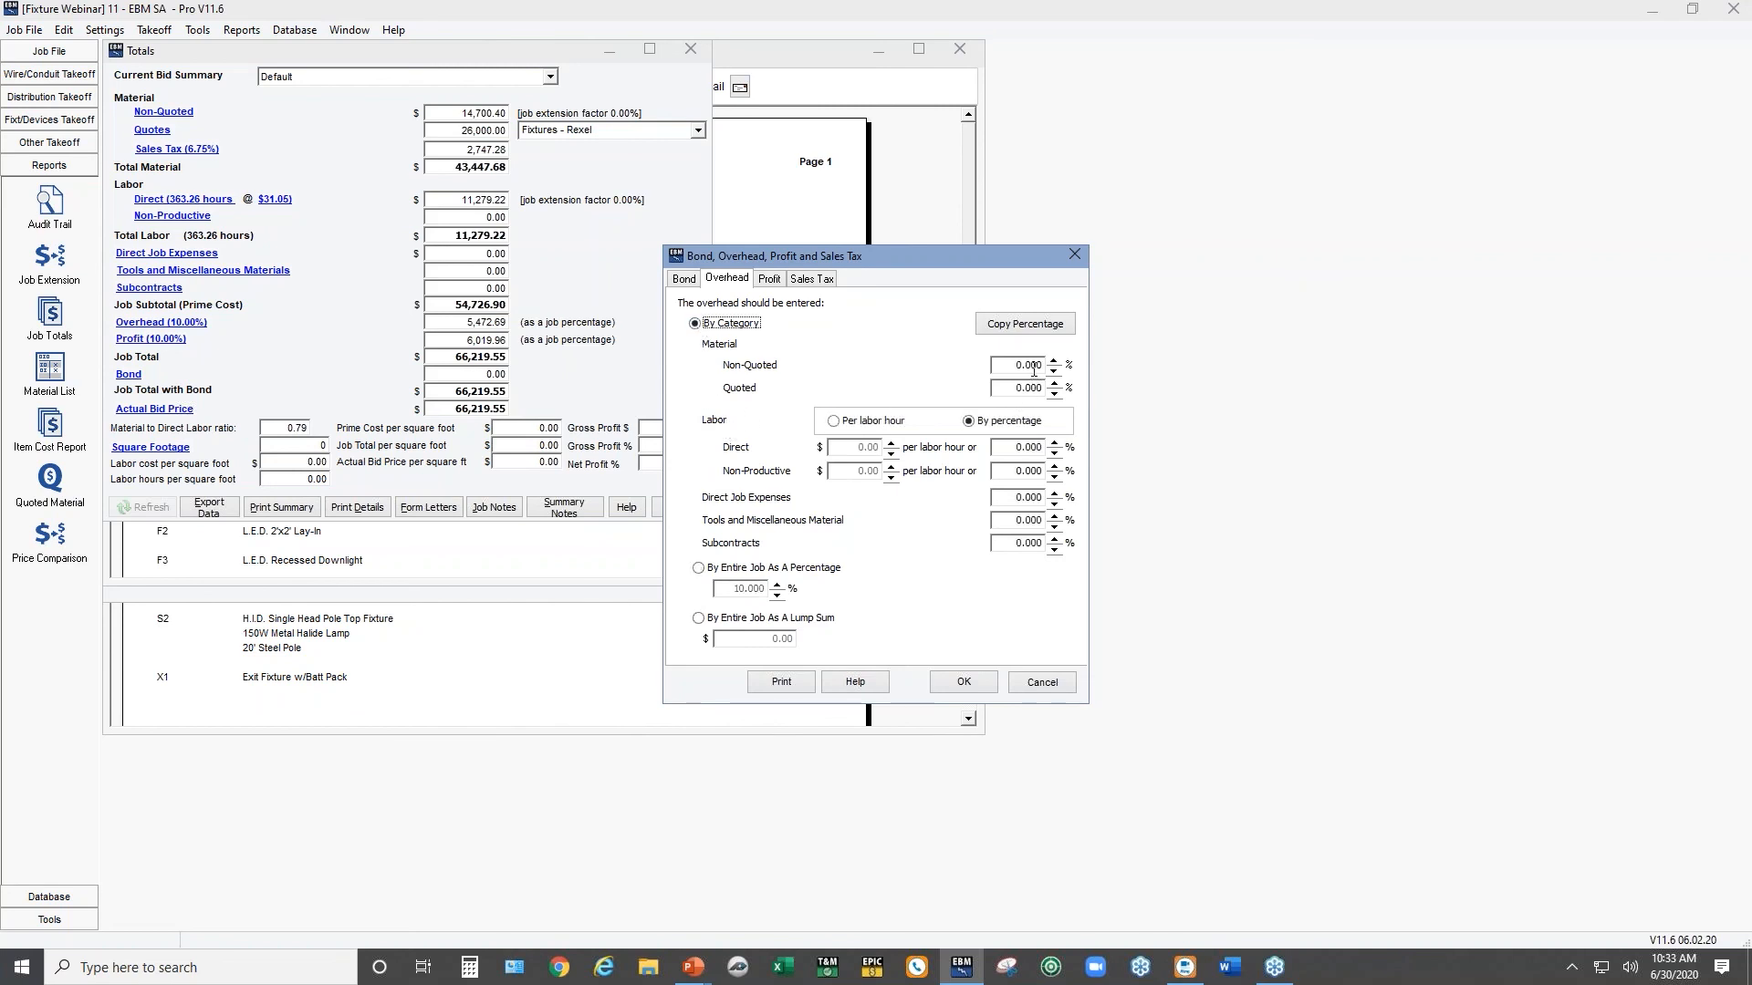
left_click(1025, 391)
type("5")
left_click(1022, 365)
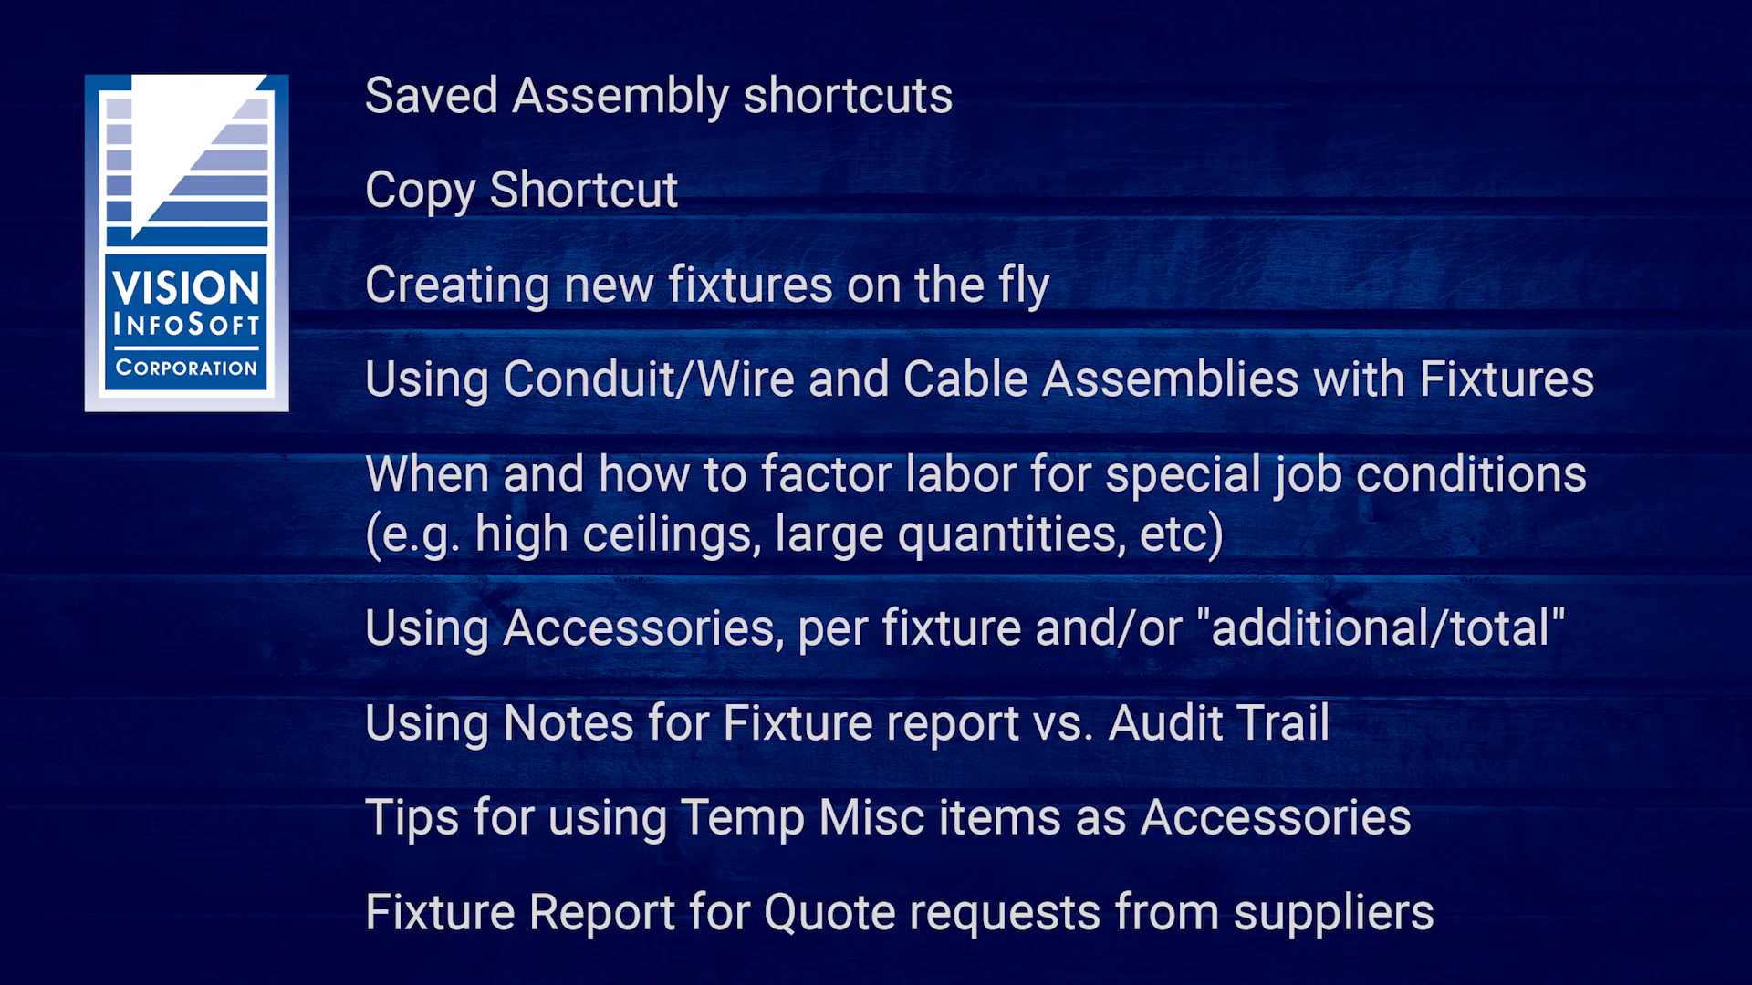